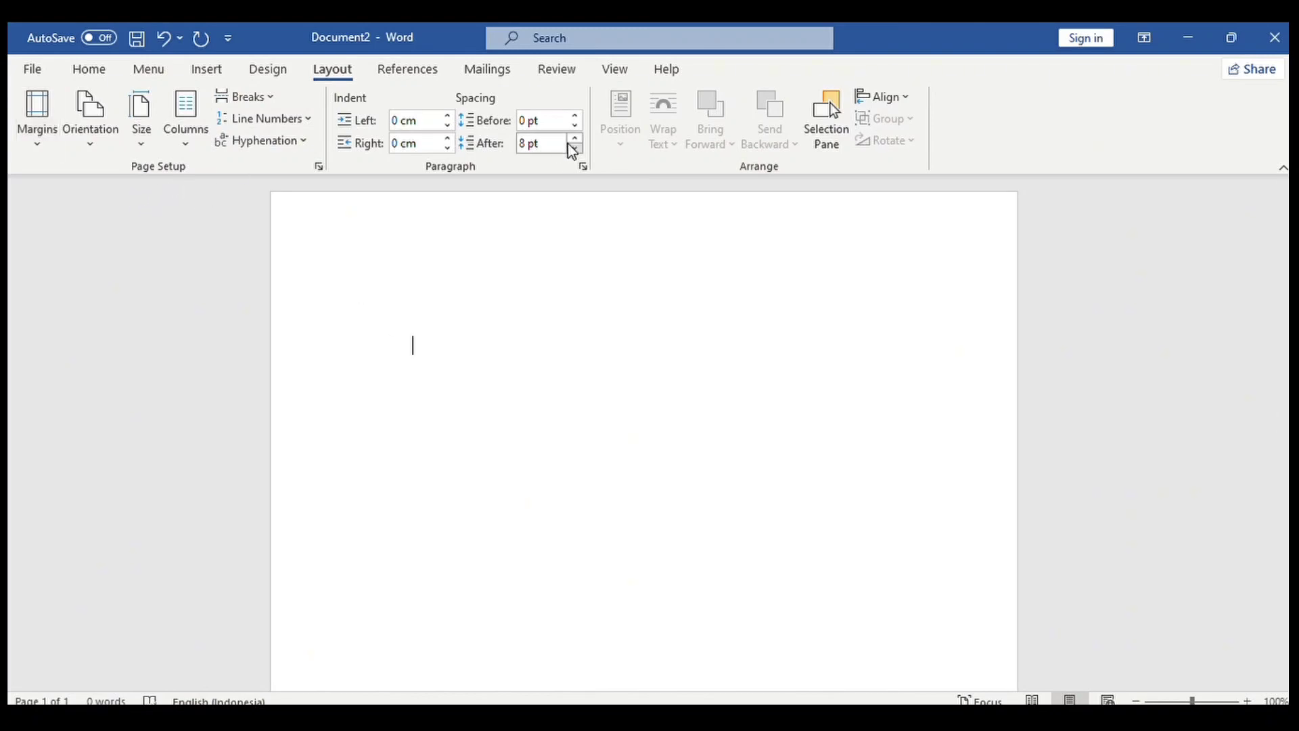
# Set the Spacing After value on the Layout tab to 6 pt.
pyautogui.click(529, 144)
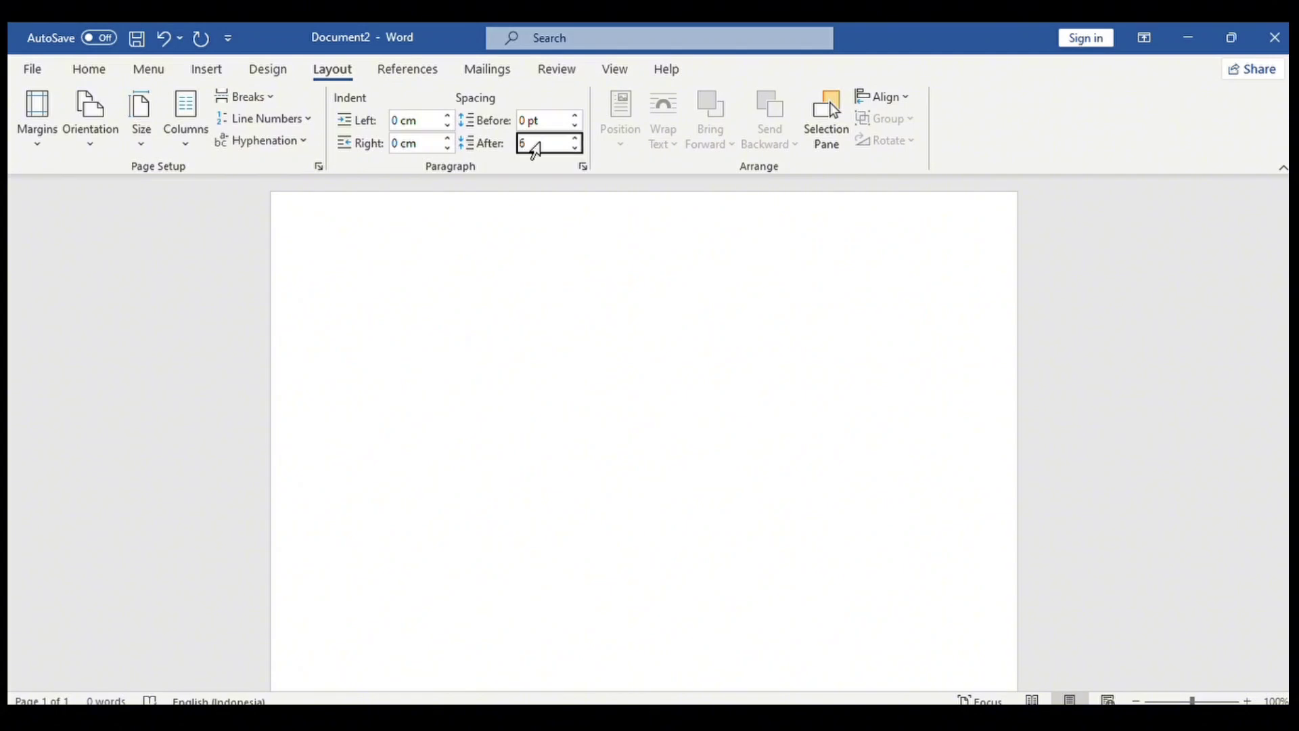
pyautogui.press('Return')
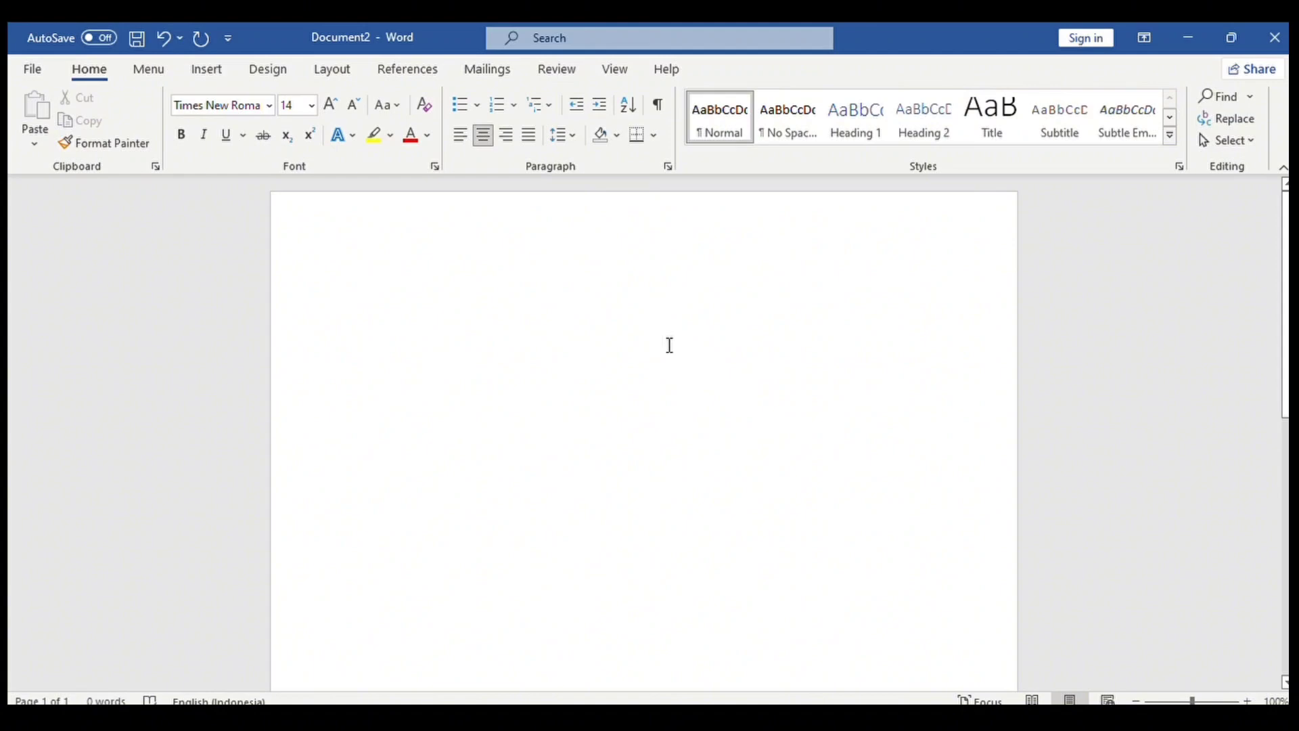
# Type UJIAN TENGAH SEMESTER 120, MATA KULIAH APLIKASI KOMPUTER and the HUBUNGAN TENAGA KERJA... title.
pyautogui.write('UJIAN TENG')
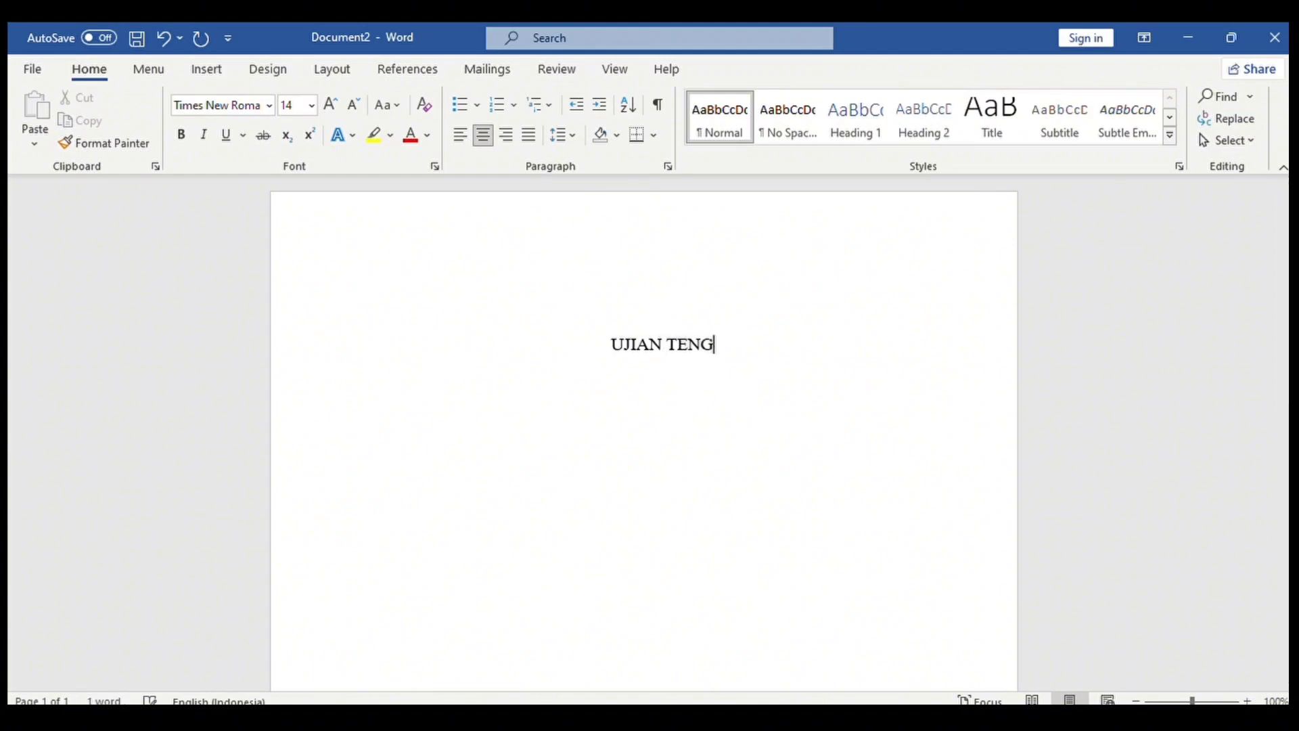
pyautogui.write('AH SEMESTER')
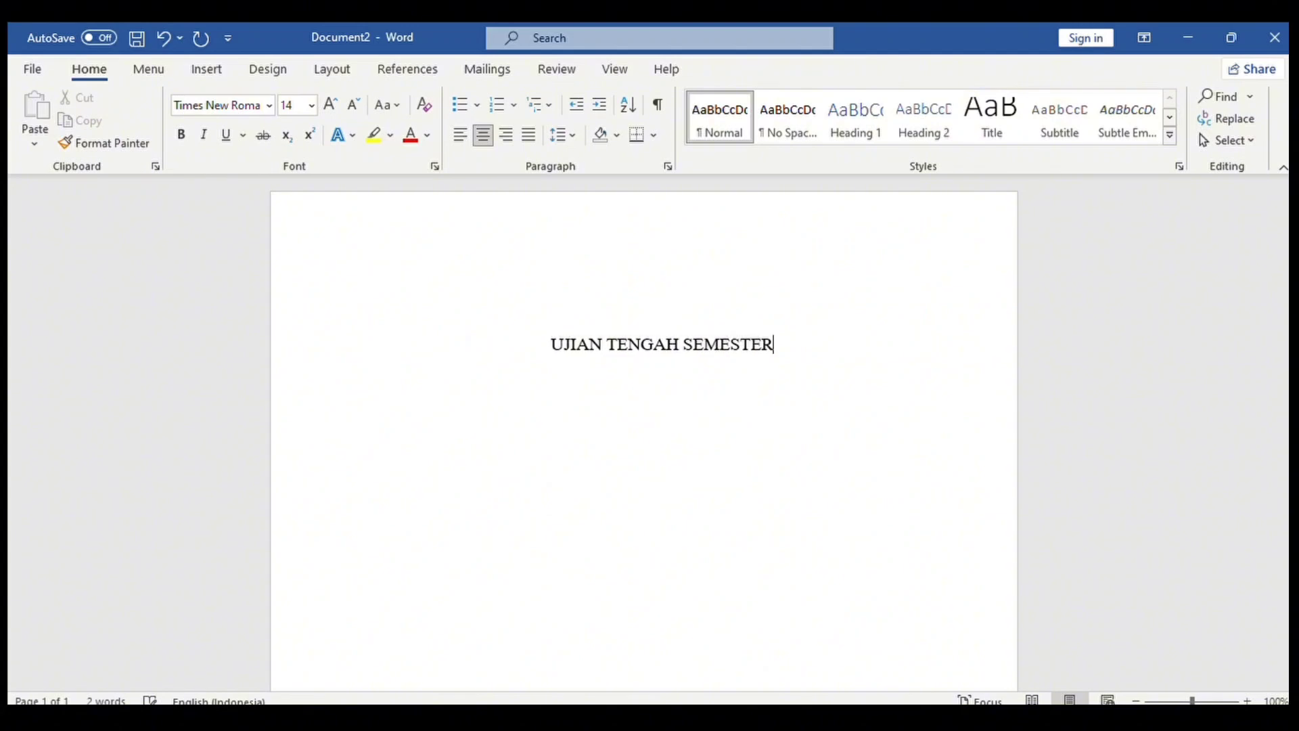
pyautogui.write(' 120 ')
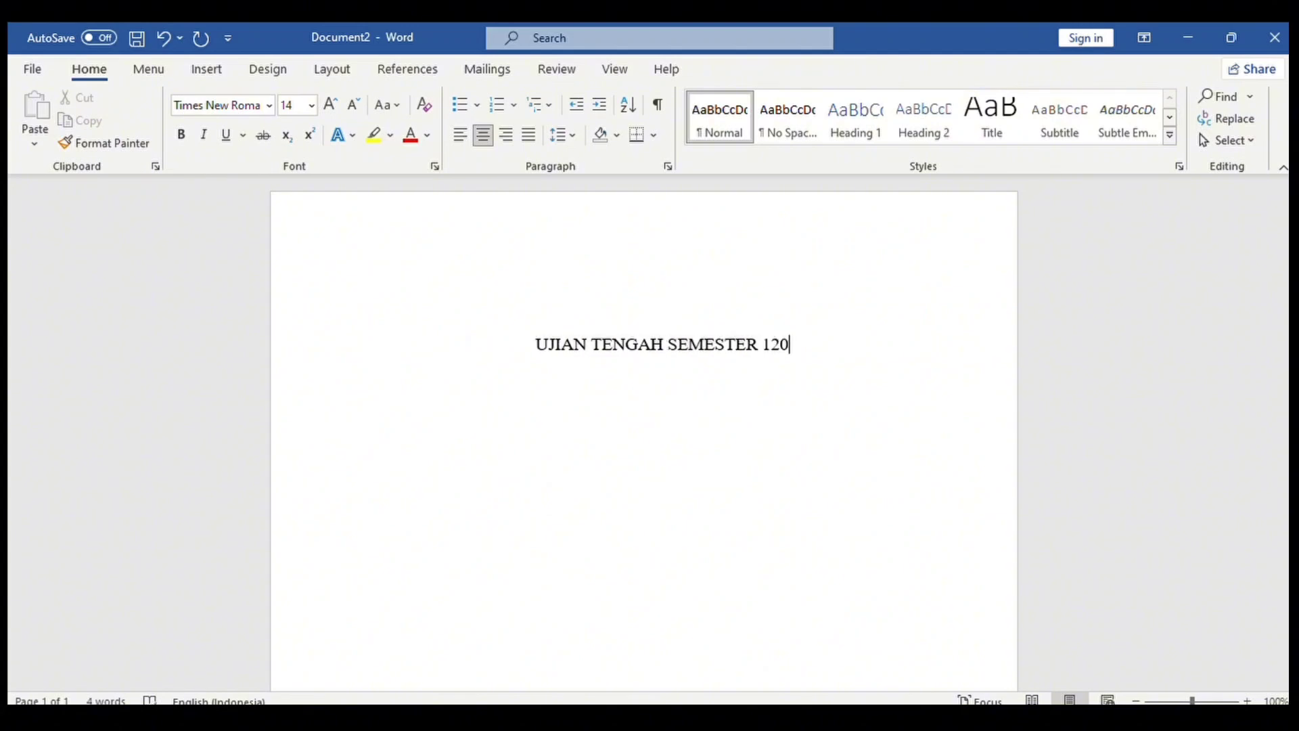
pyautogui.write('MATA KULIAH ')
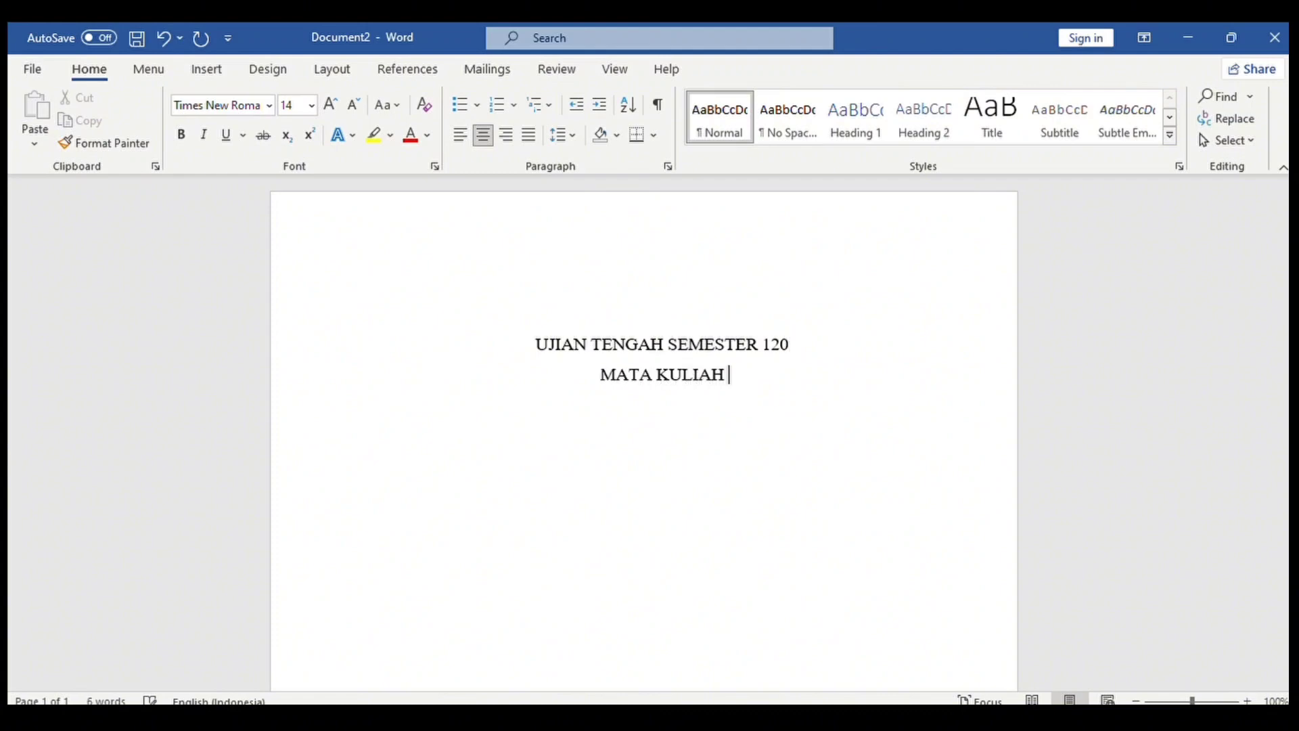
pyautogui.write('APLIKASI K')
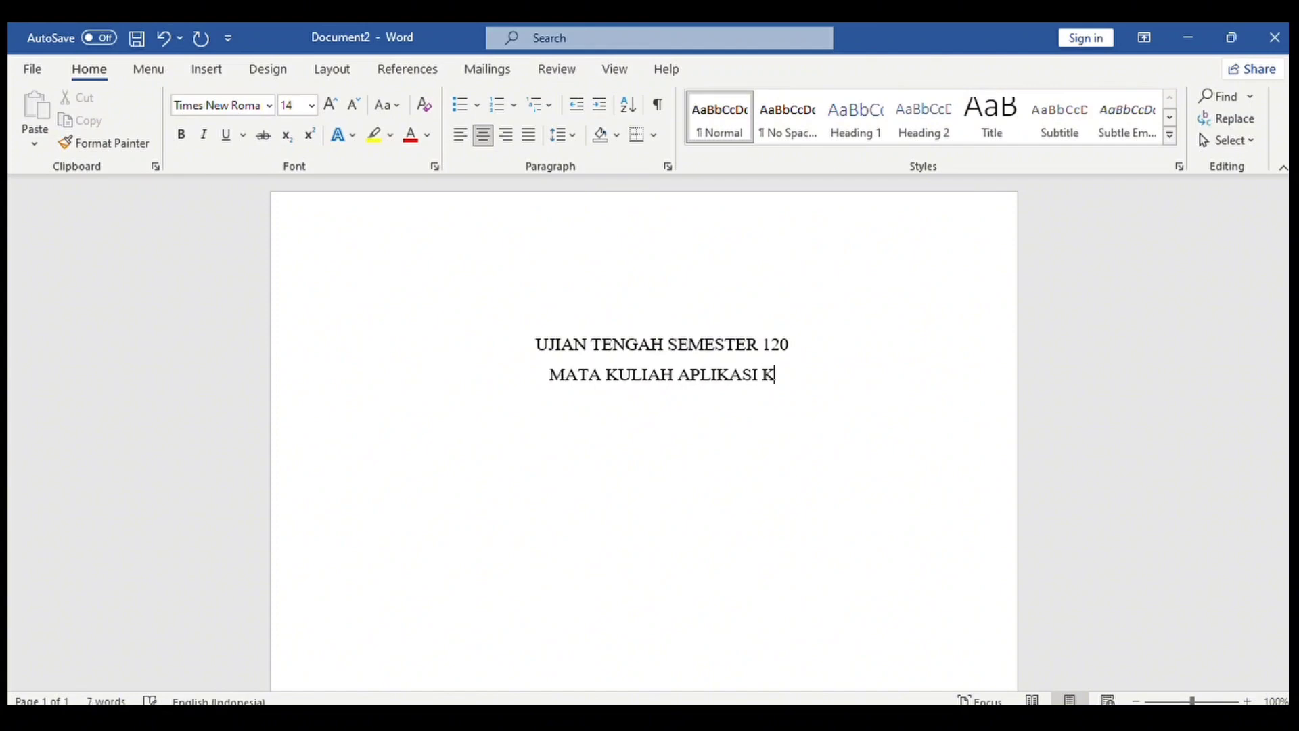
pyautogui.write('OMPUTER')
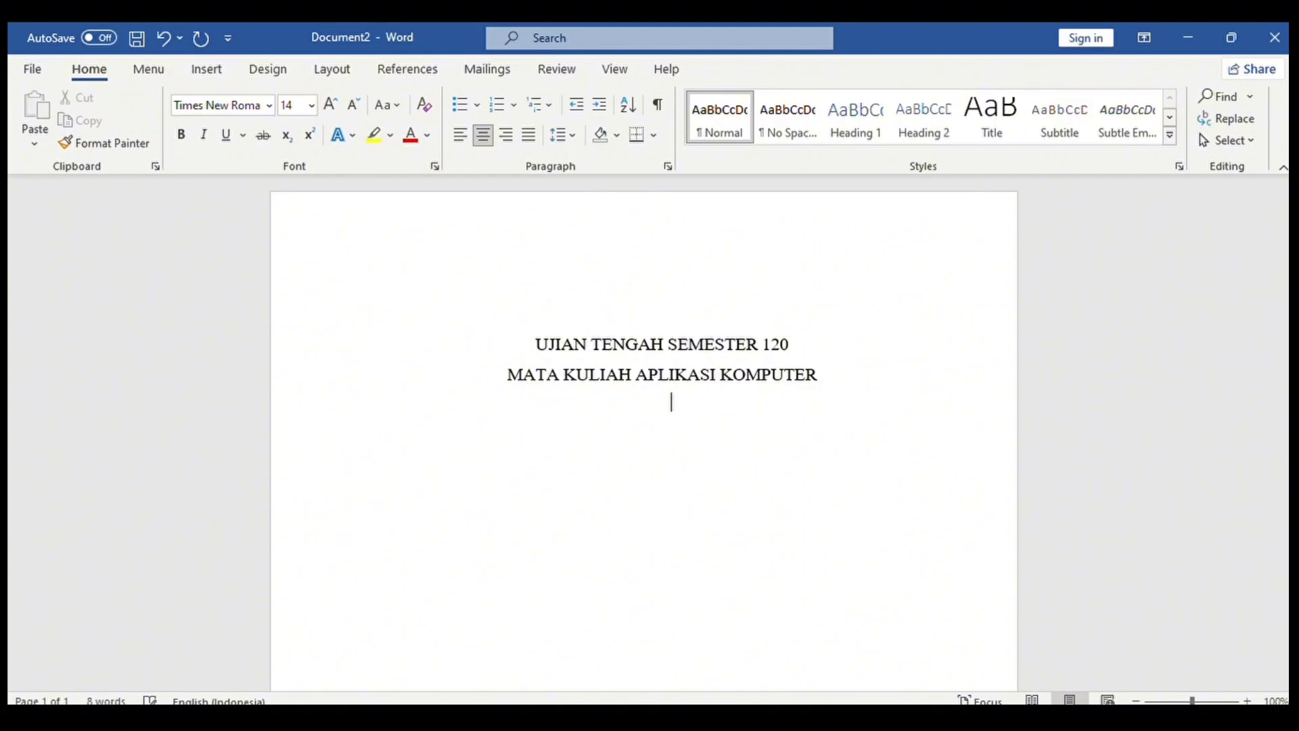
pyautogui.write('HUBUNG')
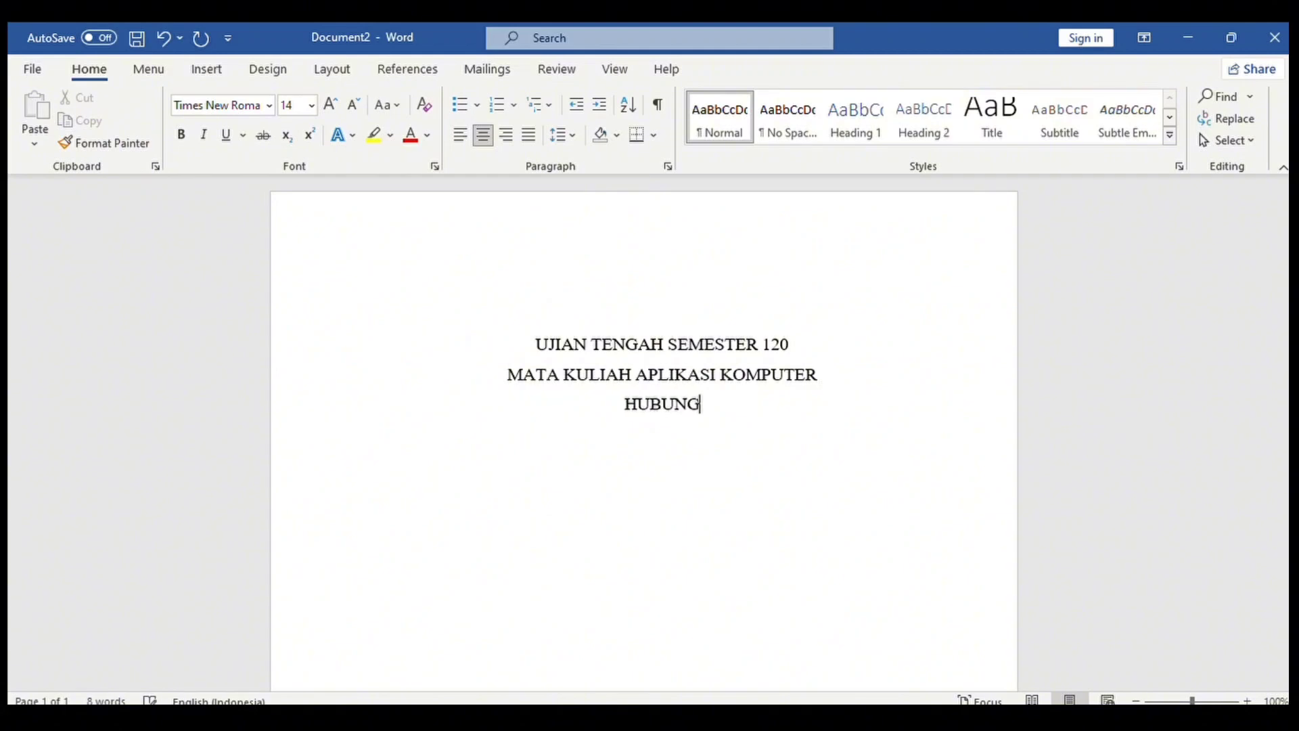
pyautogui.write('AN TENAGA K')
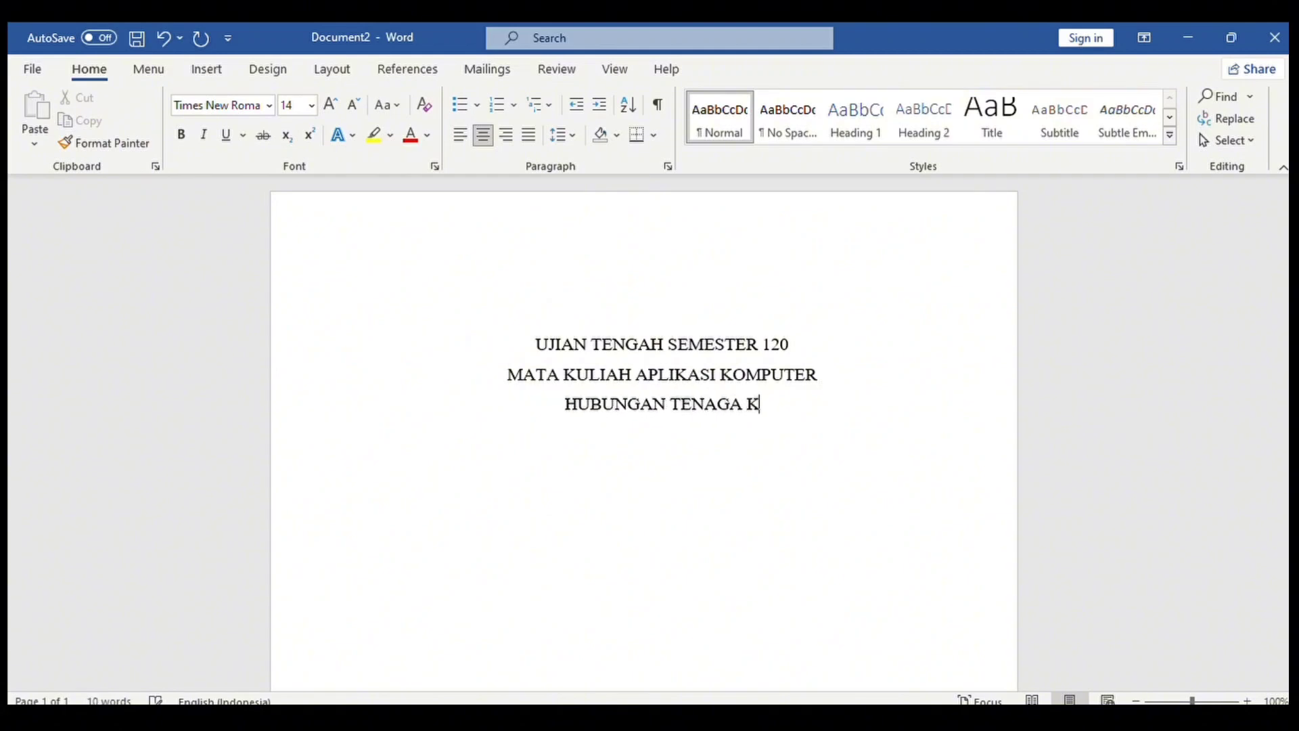
pyautogui.write('ERJA DAN KETERBUKAAN EKONOMI TERH')
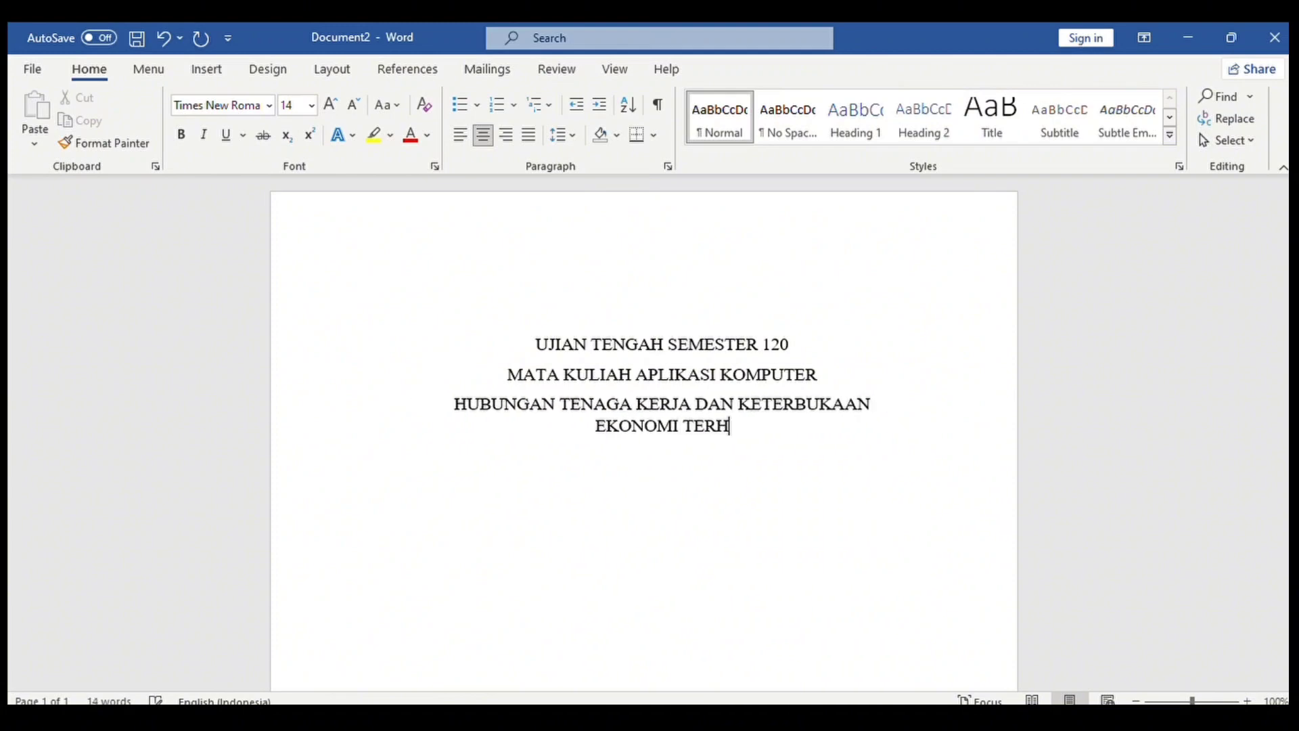
pyautogui.write('ADAP PERTUMBUHAN EKONOMI INDONESIA')
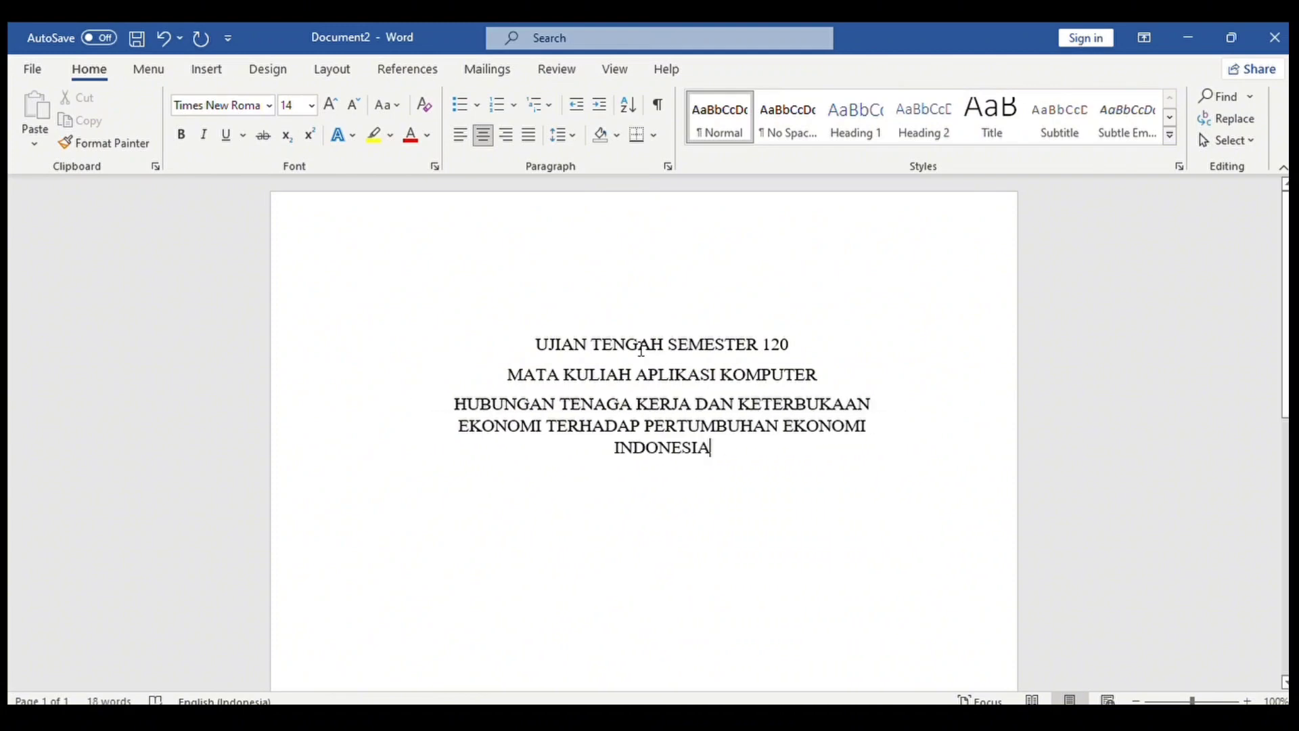
# Bold the three title lines and add blank lines below them.
pyautogui.moveTo(538, 343); pyautogui.dragTo(715, 451)
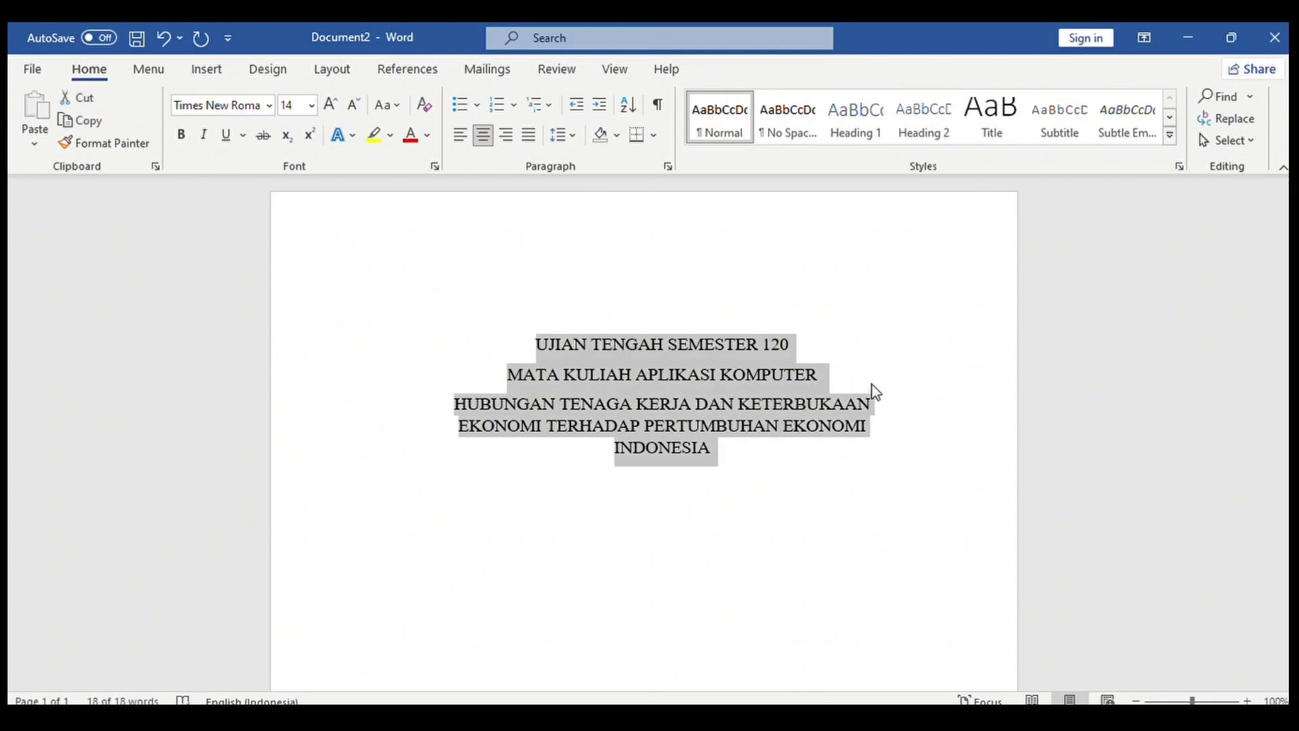
pyautogui.hotkey('ctrl', 'b')
pyautogui.click(714, 448)
pyautogui.press('Return')
pyautogui.press('Return')
# Insert the UNJ logo and remove its background, keeping the wings.
pyautogui.click(207, 68)
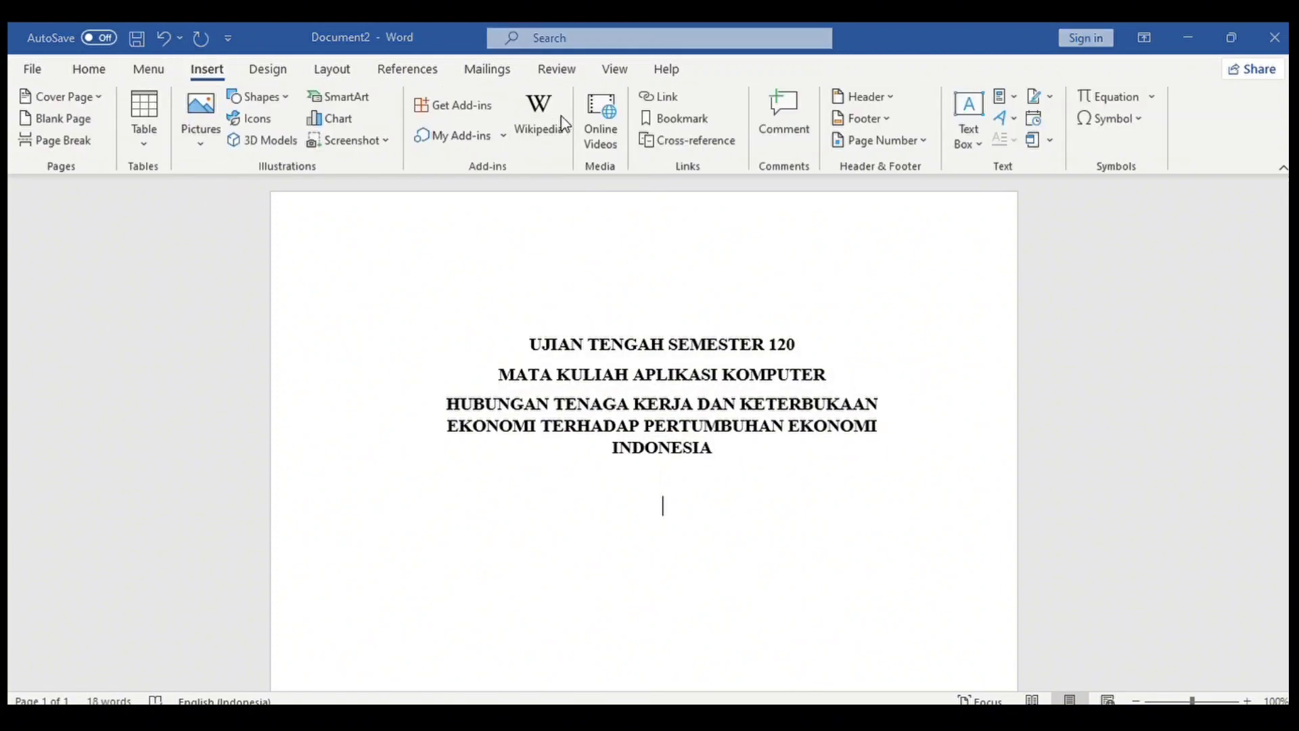
pyautogui.hotkey('ctrl', 'v')
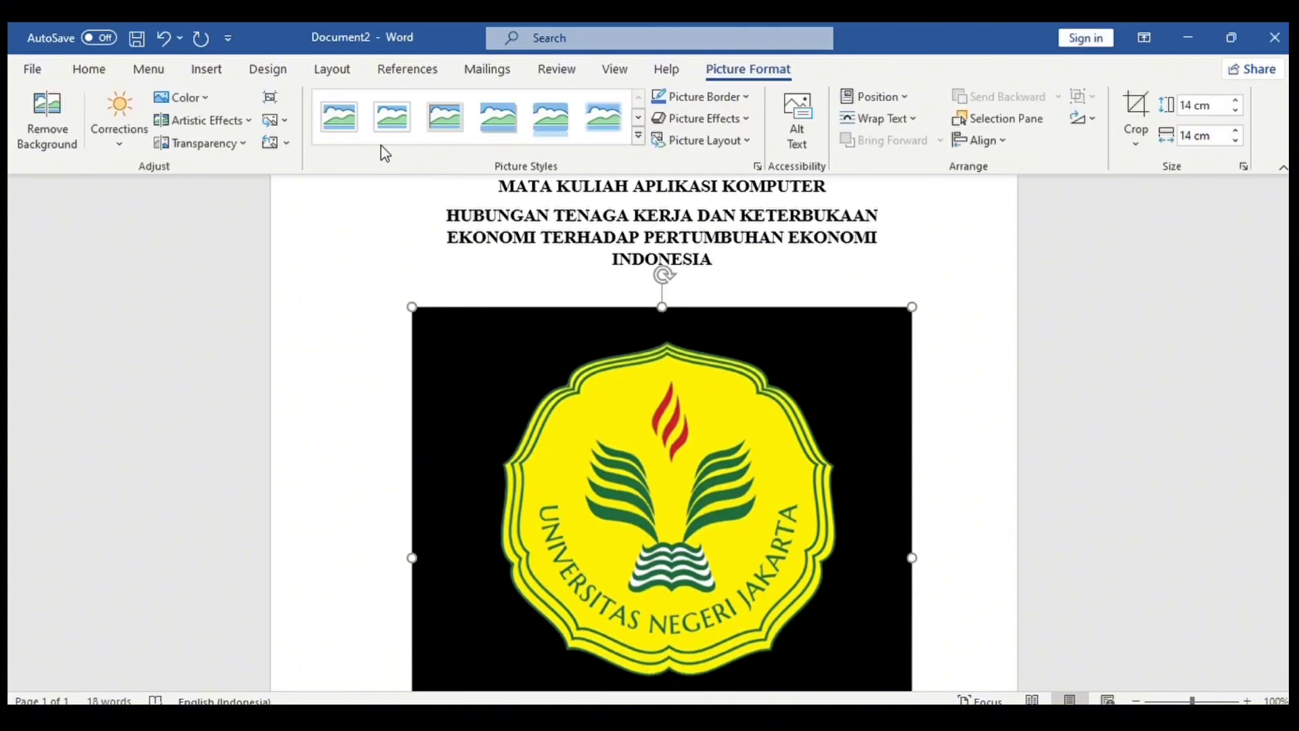
pyautogui.click(49, 132)
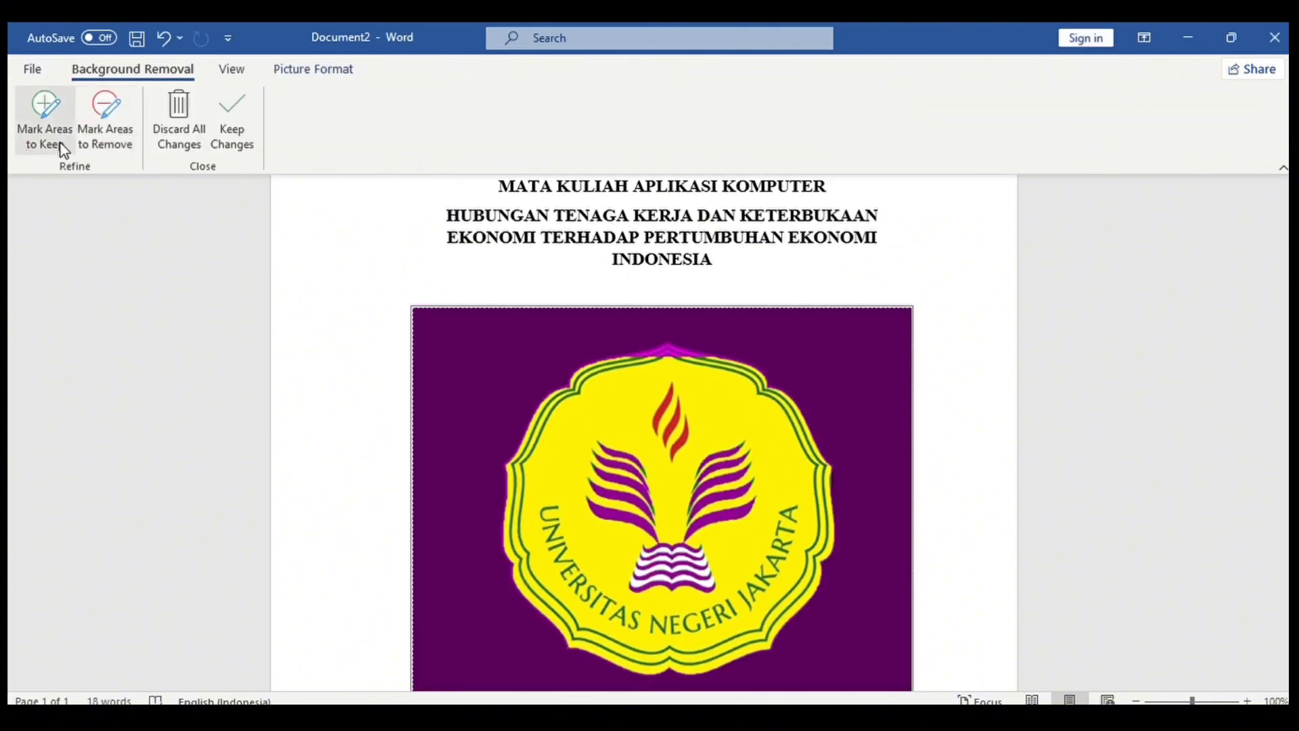
pyautogui.click(69, 138)
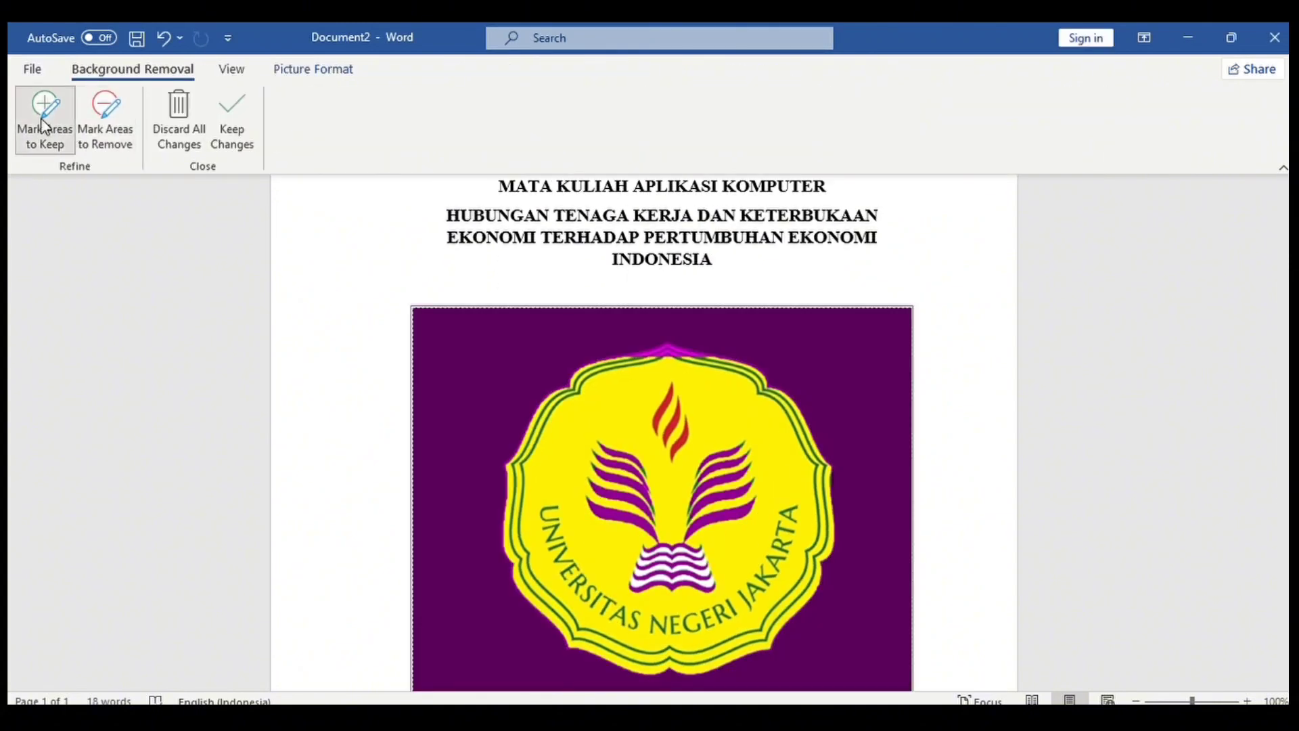
pyautogui.click(672, 359)
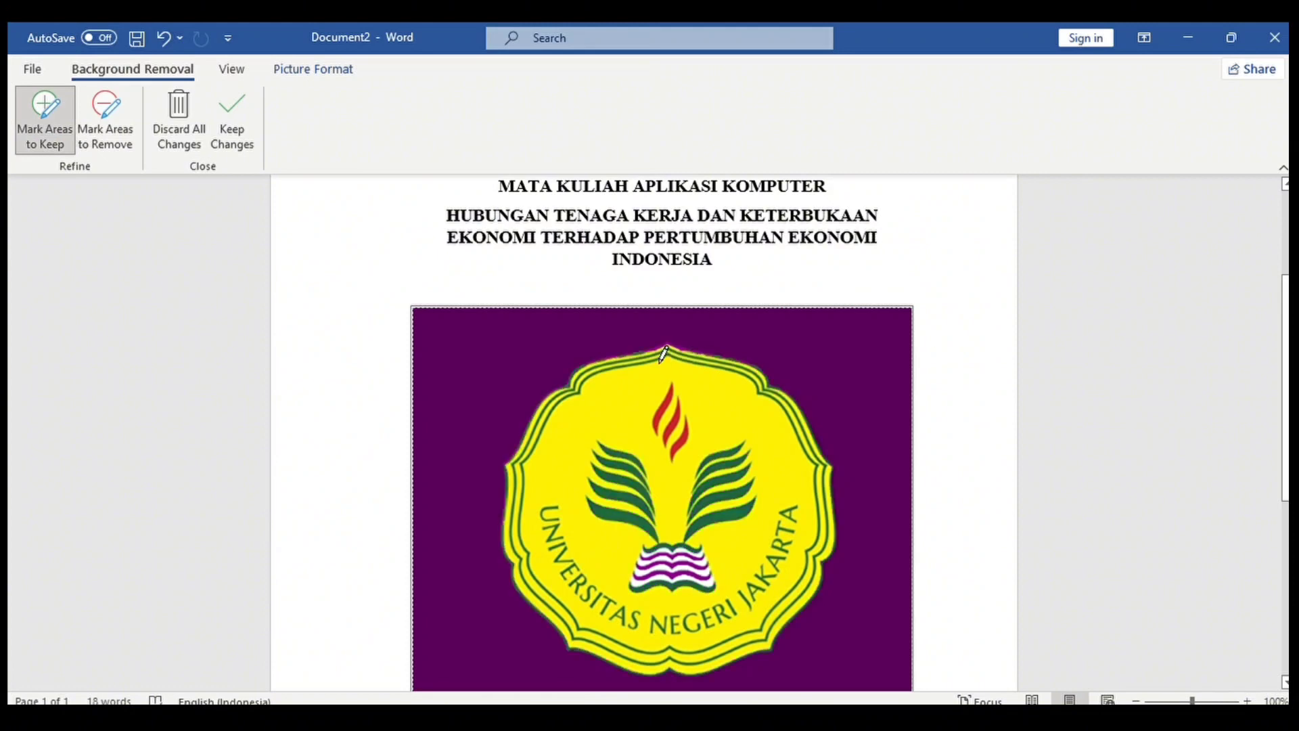
pyautogui.scroll(-3, 672, 358)
pyautogui.click(232, 121)
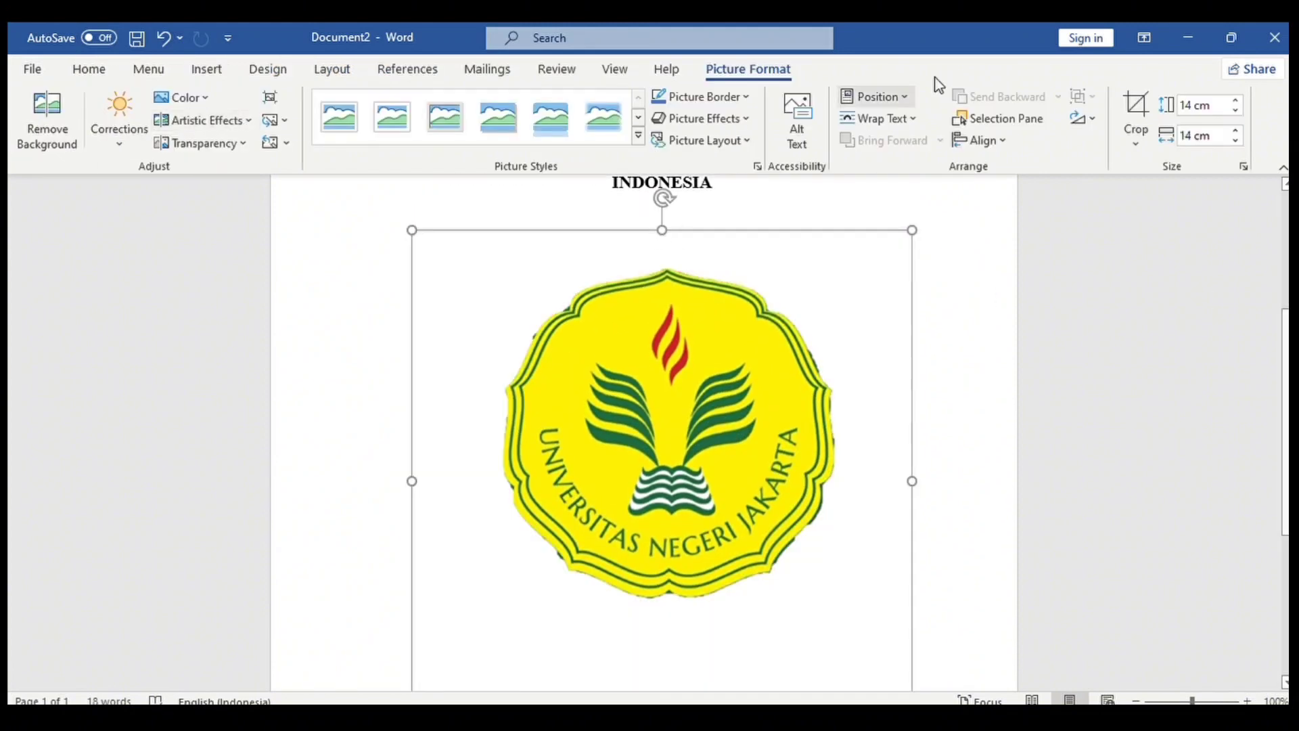
# Crop the blank space below the logo, undoing the unsatisfactory attempts.
pyautogui.click(1136, 118)
pyautogui.scroll(-3, 661, 433)
pyautogui.moveTo(661, 589); pyautogui.dragTo(667, 427)
pyautogui.click(973, 289)
pyautogui.click(164, 38)
pyautogui.click(164, 38)
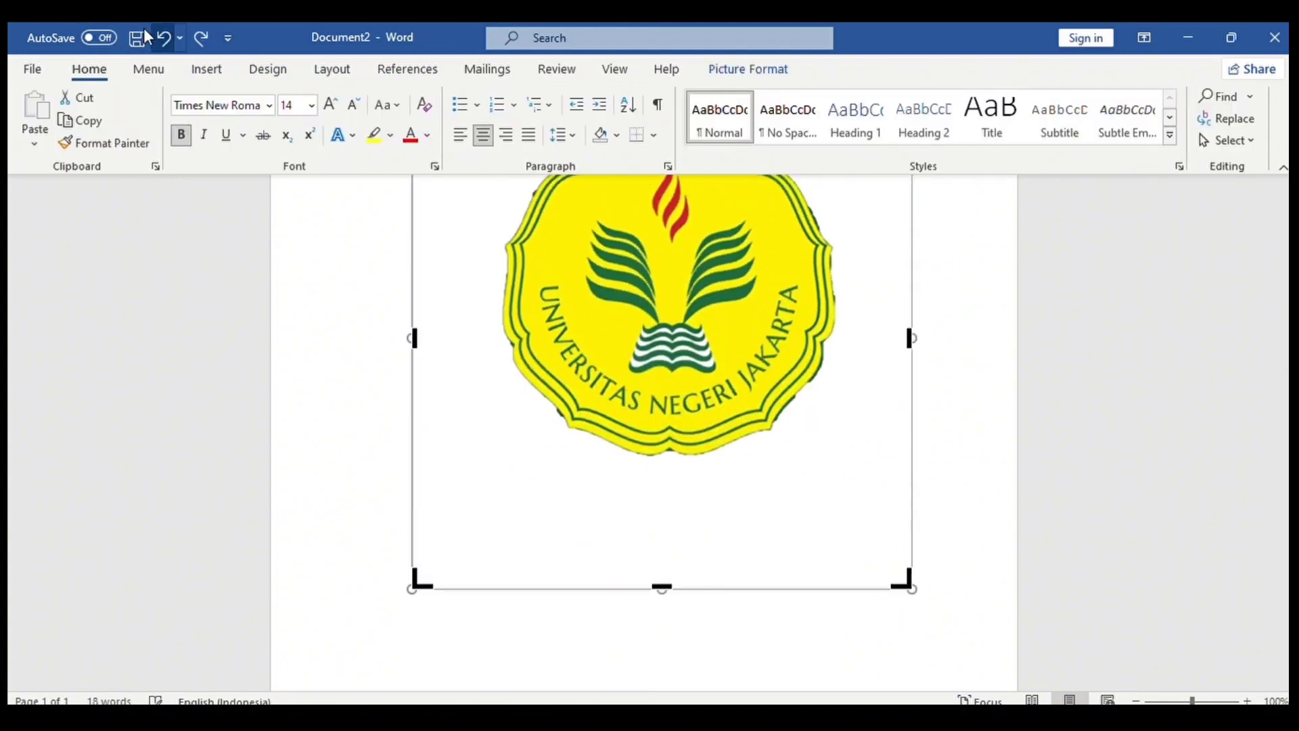
pyautogui.moveTo(662, 583); pyautogui.dragTo(670, 486)
pyautogui.click(1008, 423)
pyautogui.scroll(4, 611, 468)
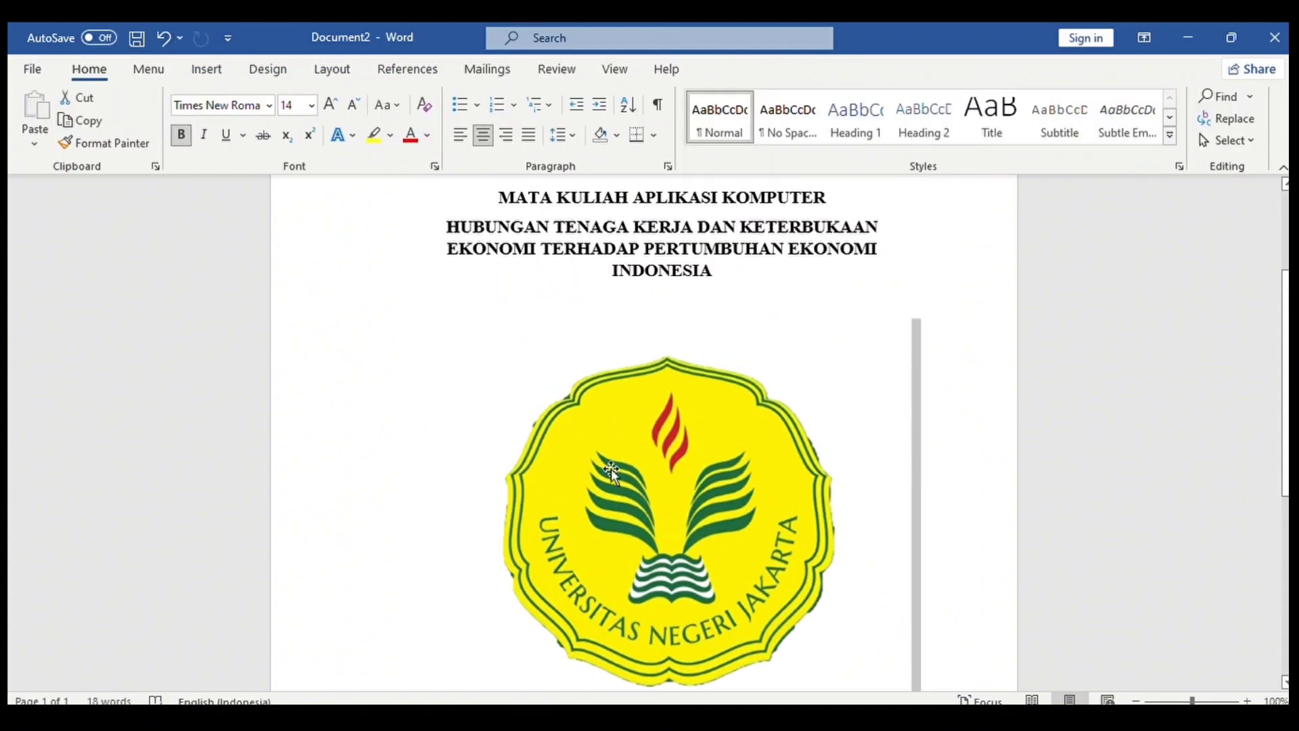
pyautogui.click(611, 468)
pyautogui.click(164, 38)
# Restore the logo, remove its background again and crop off the empty area below.
pyautogui.click(207, 68)
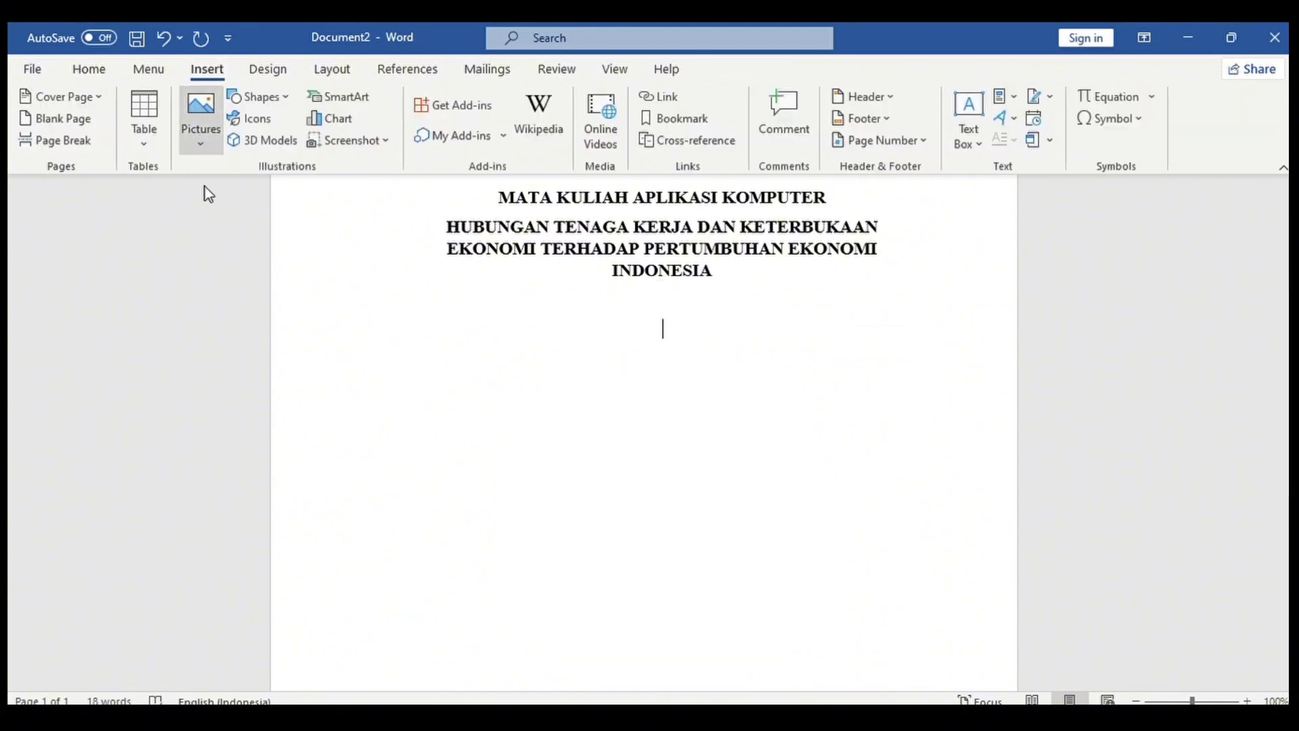
pyautogui.hotkey('ctrl', 'y')
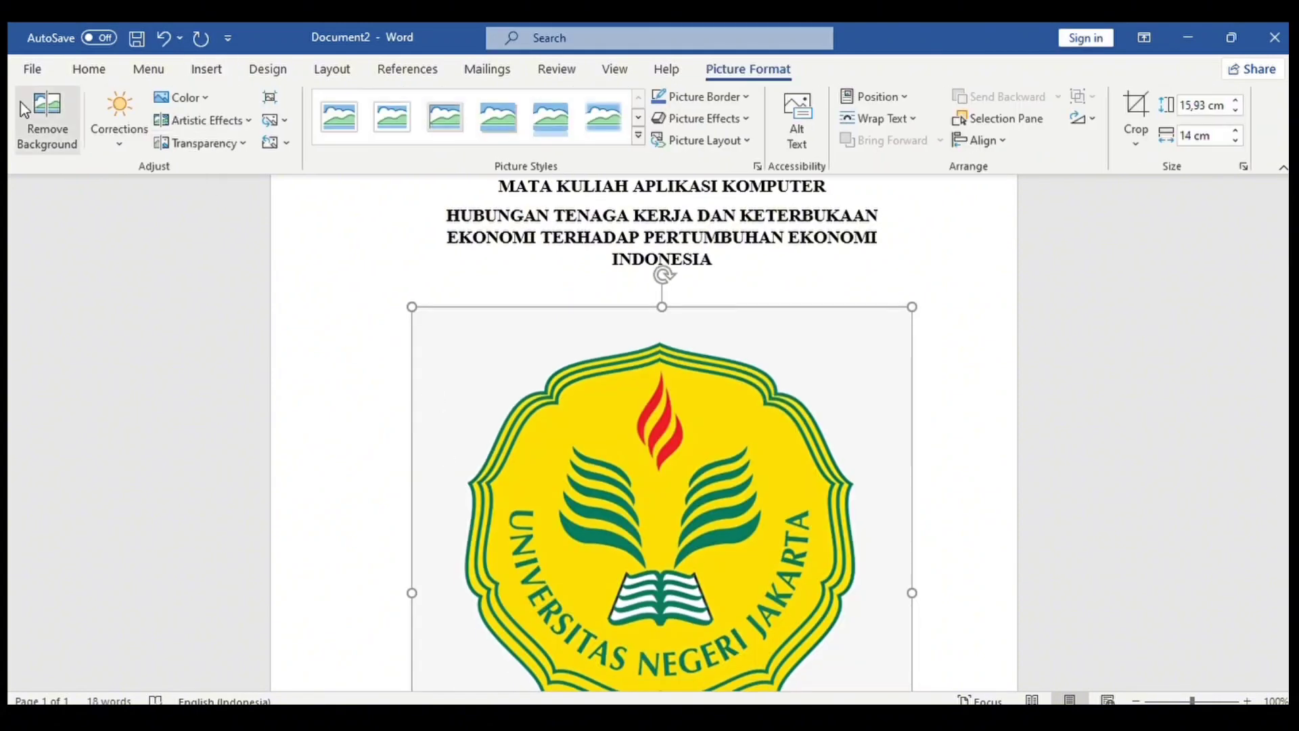
pyautogui.click(43, 112)
pyautogui.click(231, 122)
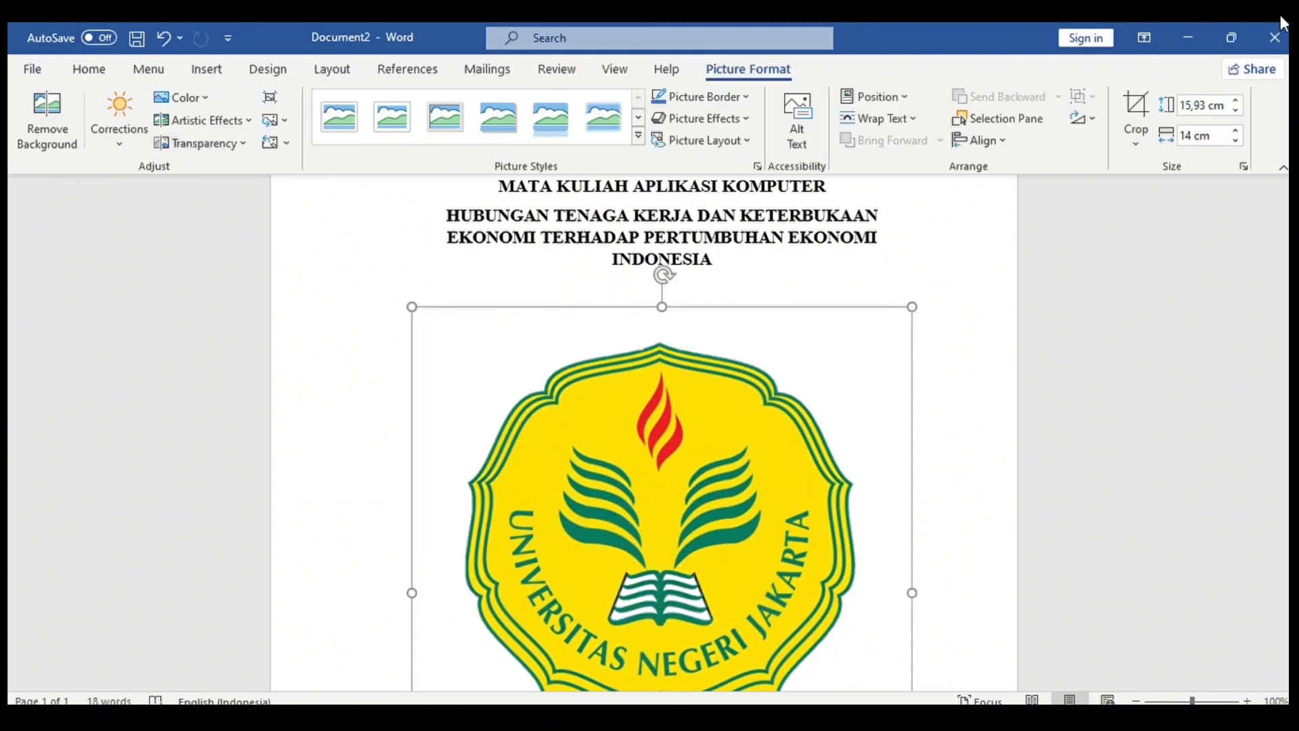
pyautogui.click(1136, 111)
pyautogui.scroll(-5, 663, 627)
pyautogui.moveTo(662, 626); pyautogui.dragTo(662, 504)
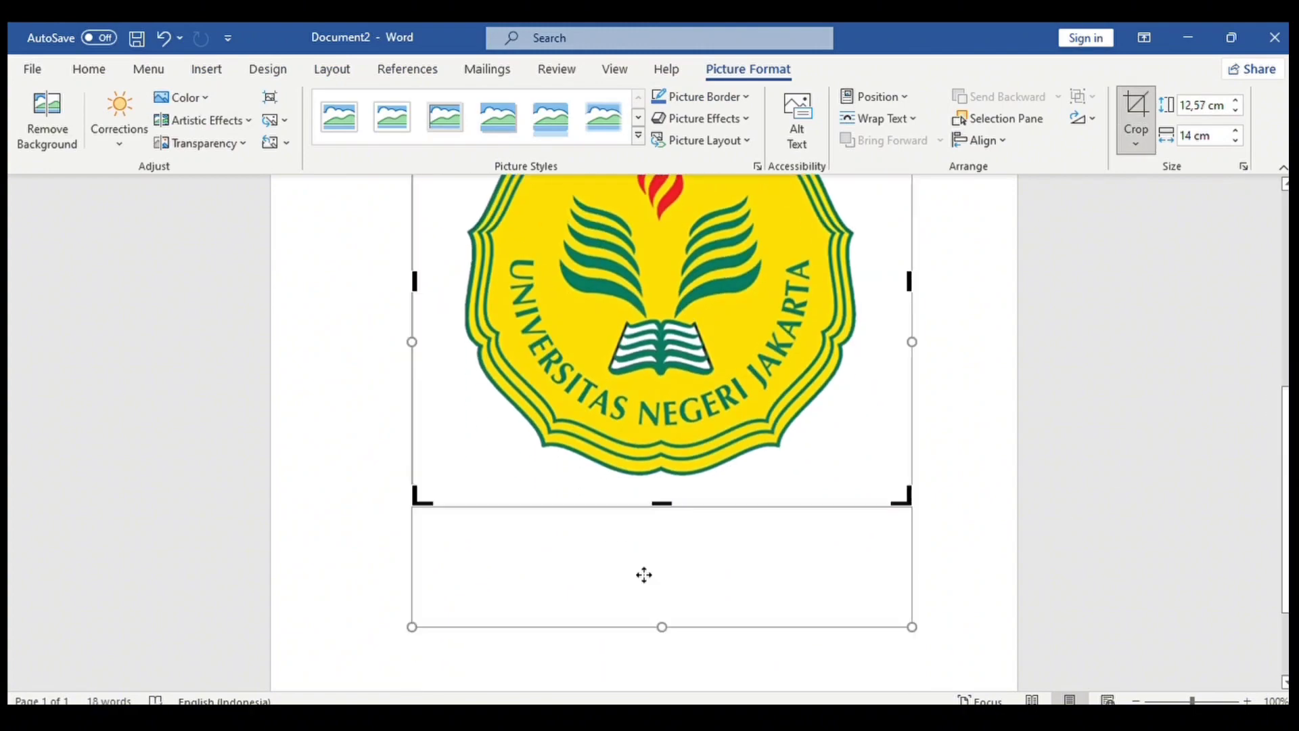
pyautogui.click(954, 478)
# Shrink the logo beneath the title and deselect it.
pyautogui.click(663, 406)
pyautogui.moveTo(411, 506); pyautogui.dragTo(503, 424)
pyautogui.moveTo(1285, 440); pyautogui.dragTo(1281, 554)
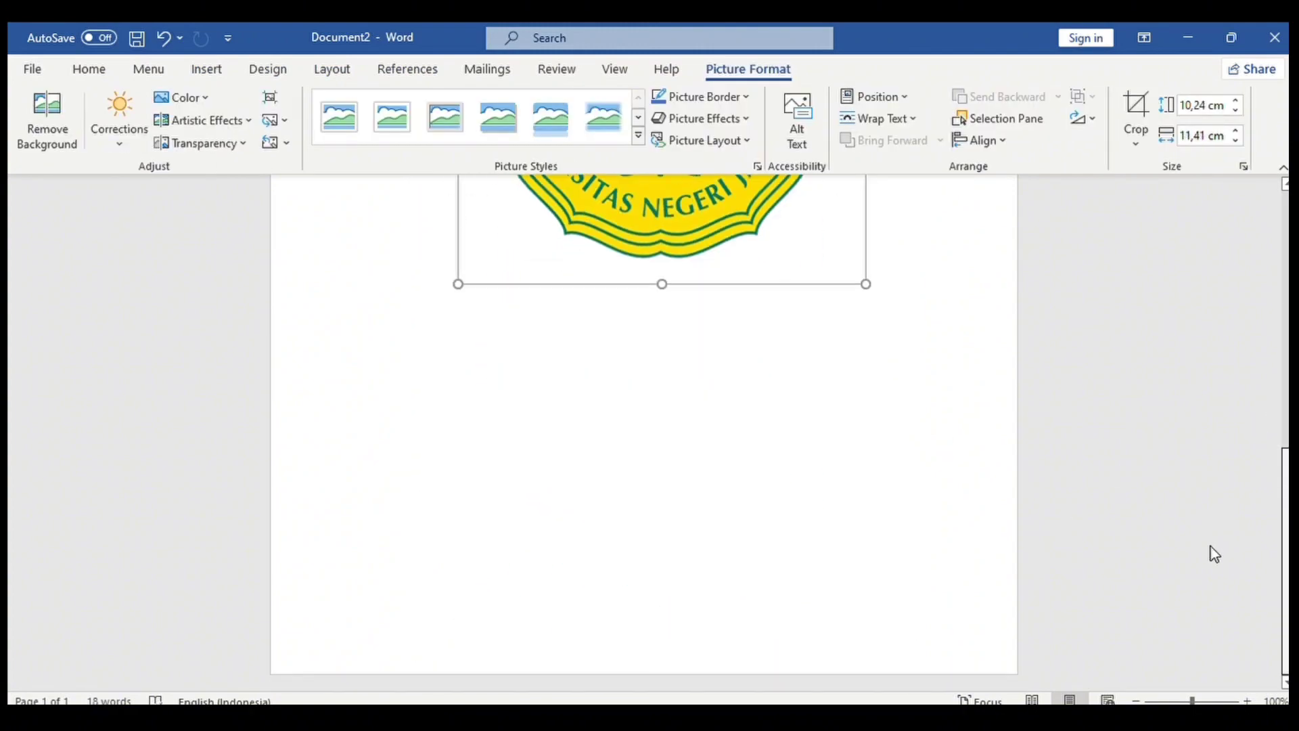
pyautogui.scroll(2, 711, 484)
pyautogui.click(653, 401)
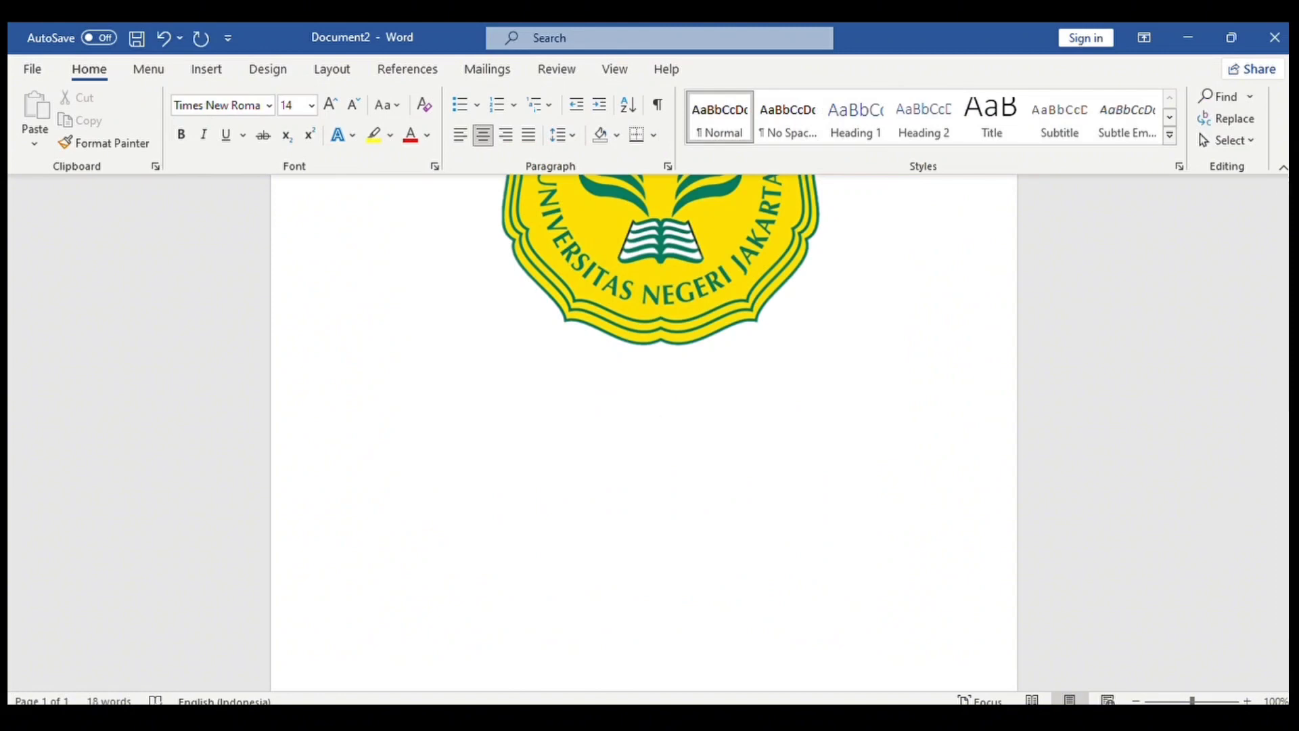
# Type Nama :, NIM :, Dosen Pengampu :, FAKULTAS EKONOMI, UNIVERSITAS NEGERI JAKARTA and 2024.
pyautogui.write('Nama :')
pyautogui.press('Return')
pyautogui.write('NI')
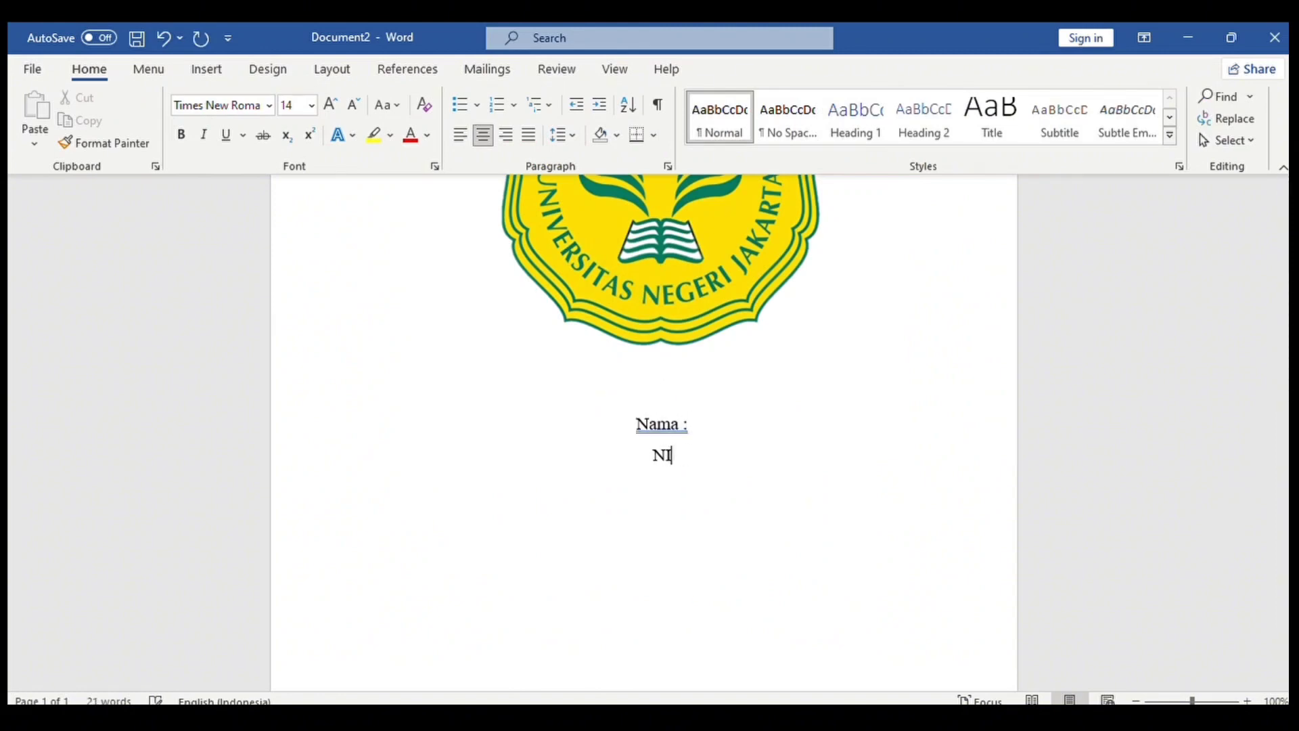
pyautogui.write('M :')
pyautogui.press('Return')
pyautogui.write('Dosen Pengampu :  ')
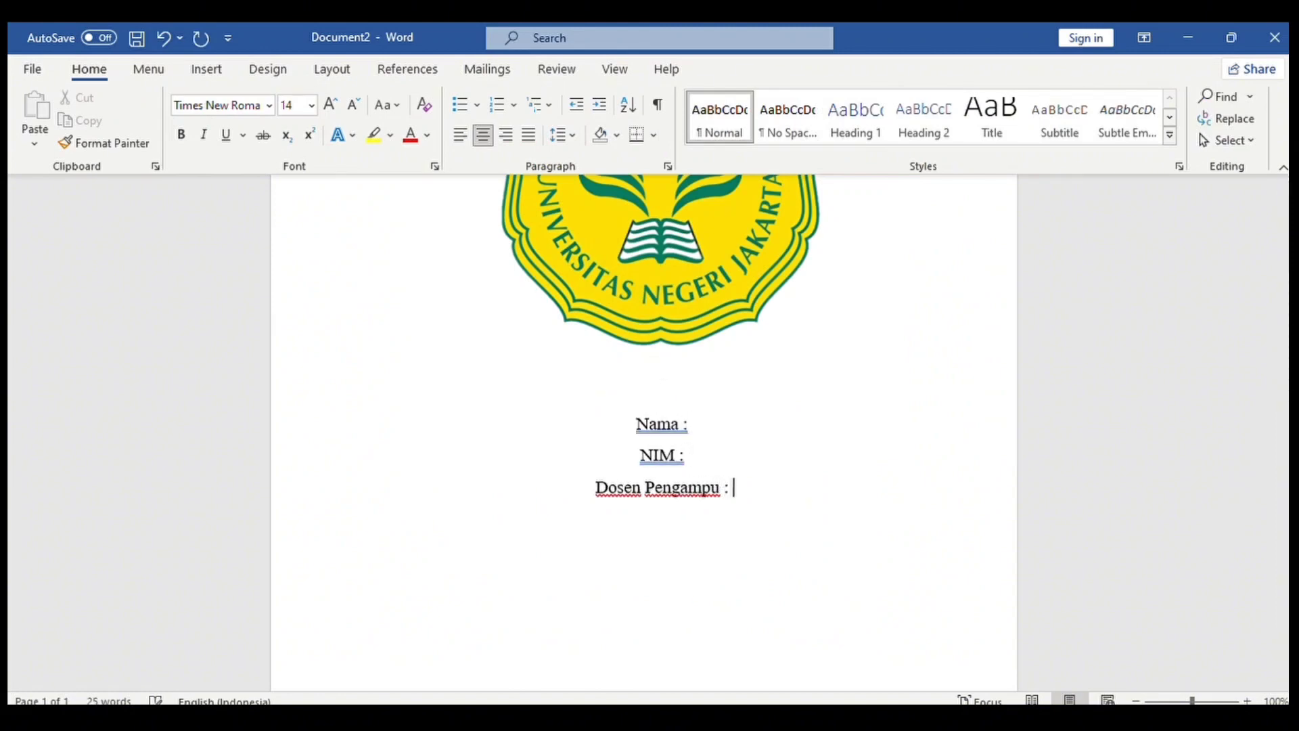
pyautogui.write('FAKULTAS EKONOMI')
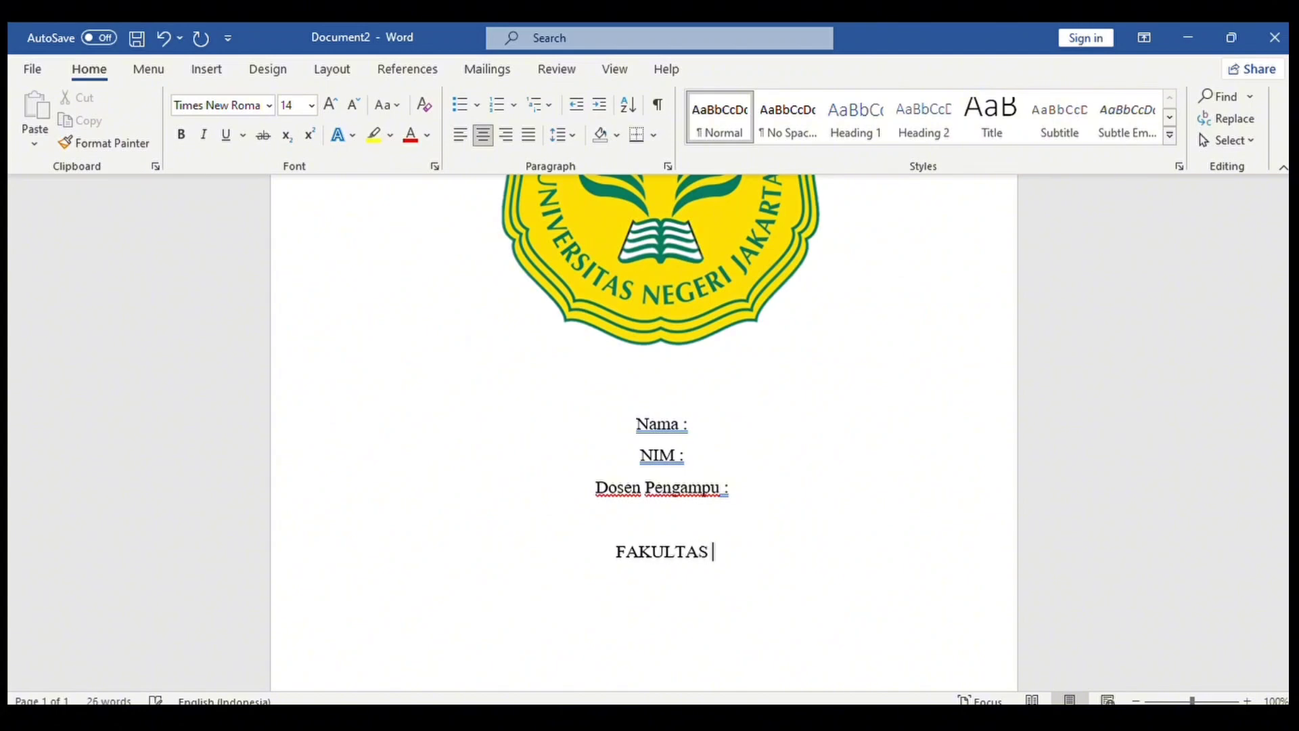
pyautogui.press('Return')
pyautogui.write('UNIVERSITAS NEGERI JAKARTA 2024')
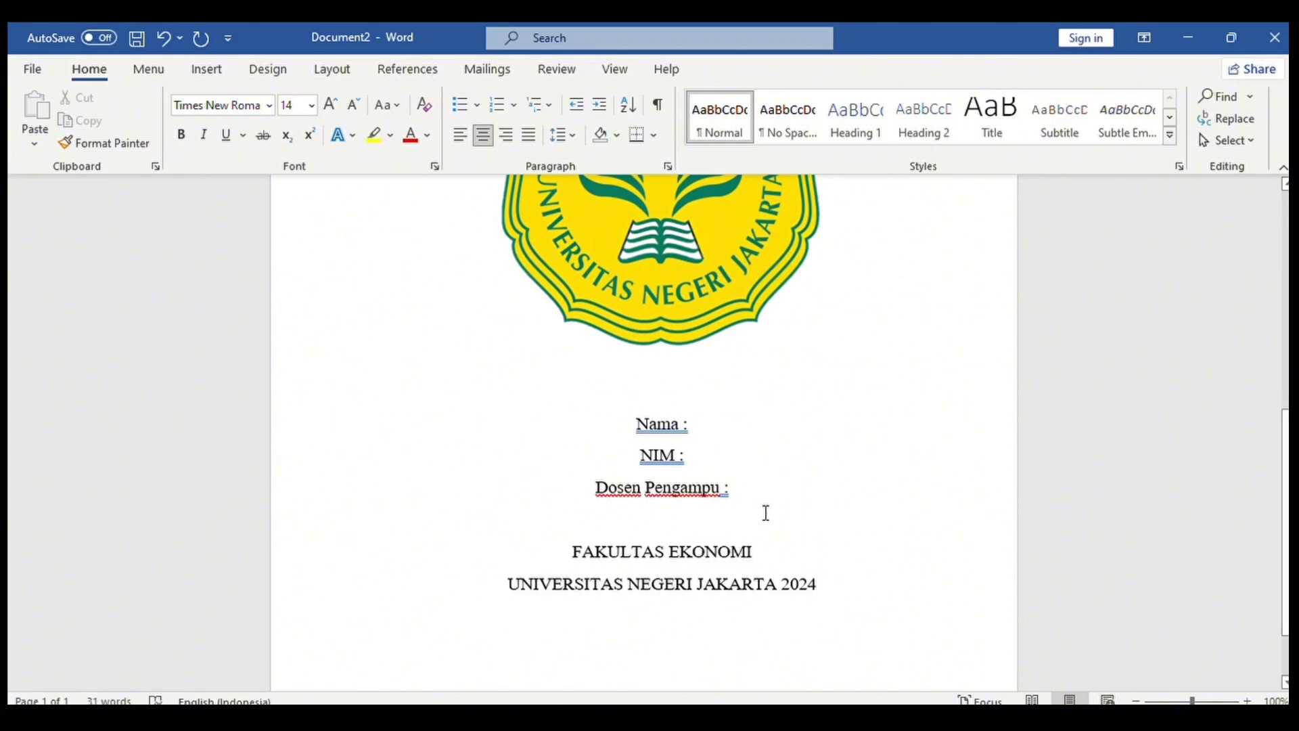
pyautogui.press('BackSpace')
pyautogui.press('BackSpace')
pyautogui.press('BackSpace')
pyautogui.press('BackSpace')
pyautogui.write('024')
# Fill in the student's name, student ID number and the lecturer's name.
pyautogui.click(696, 429)
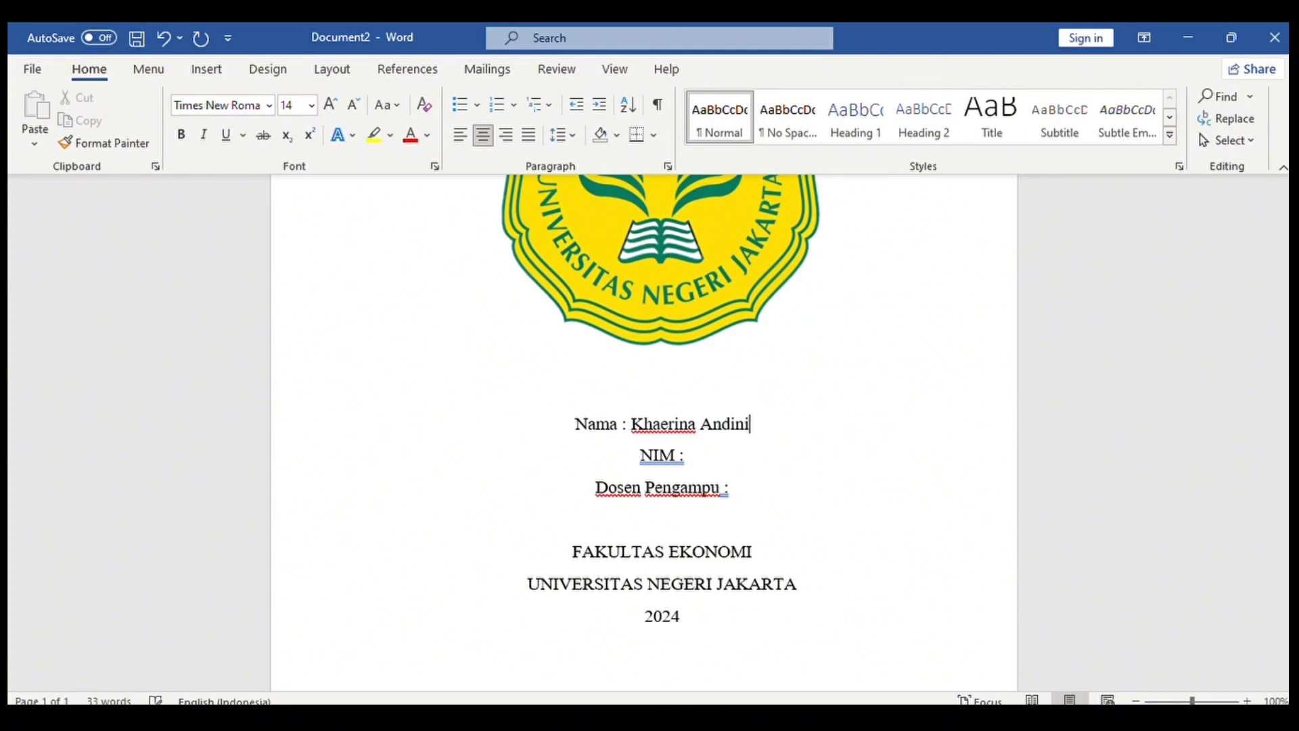
pyautogui.click(699, 450)
pyautogui.click(742, 496)
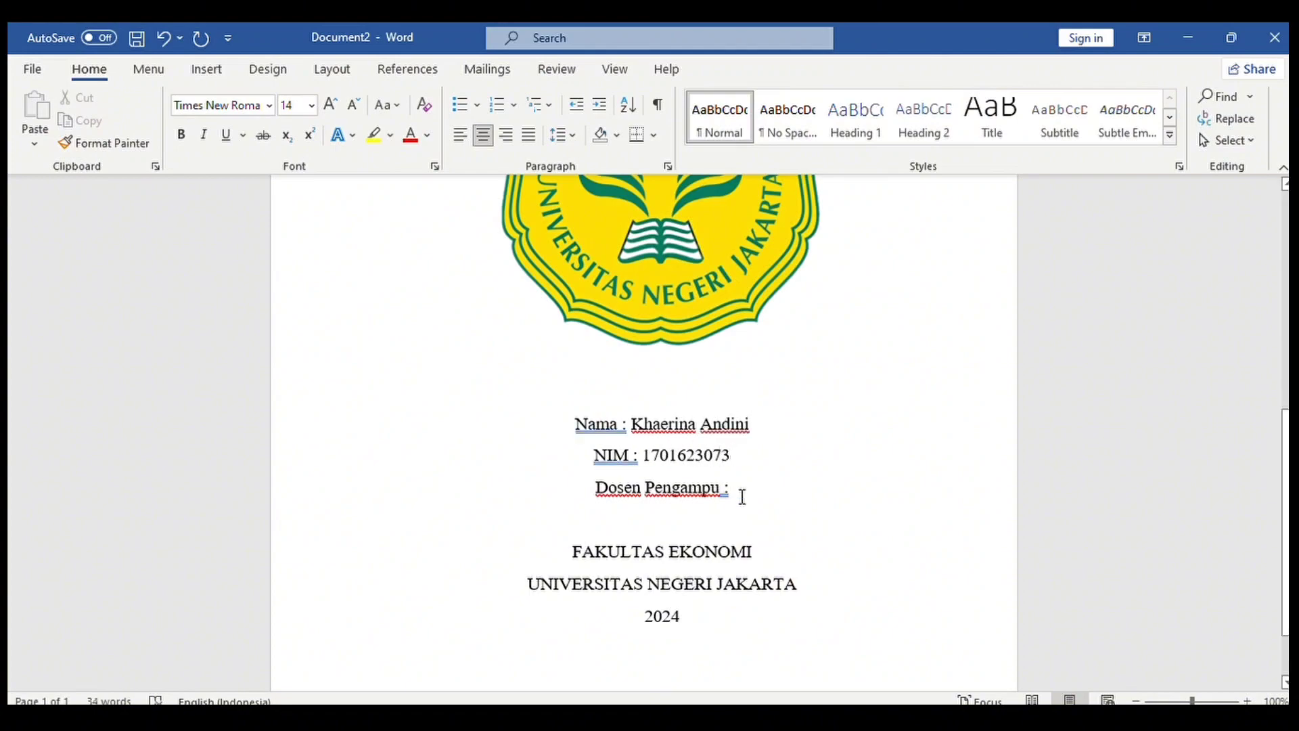
# Make all the cover text bold.
pyautogui.scroll(5, 676, 496)
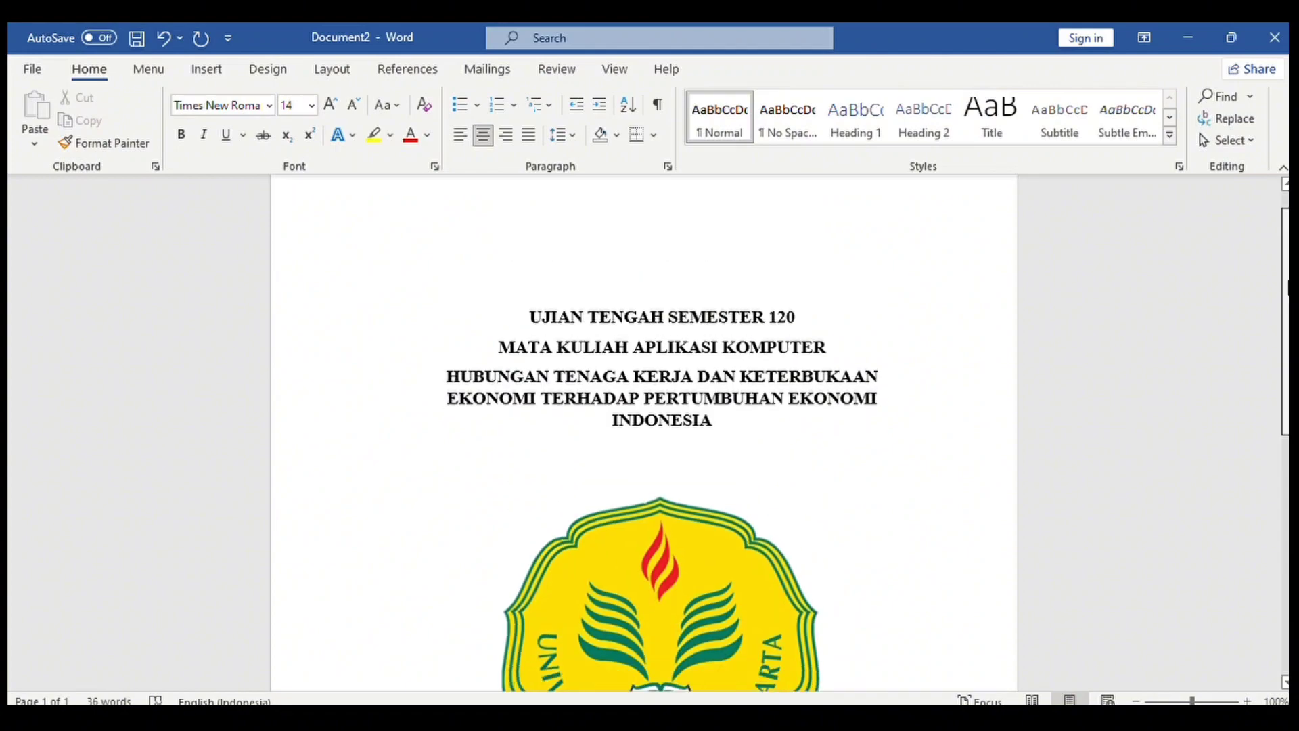
pyautogui.scroll(-6, 577, 498)
pyautogui.moveTo(579, 404); pyautogui.dragTo(684, 603)
pyautogui.hotkey('ctrl', 'b')
pyautogui.click(663, 511)
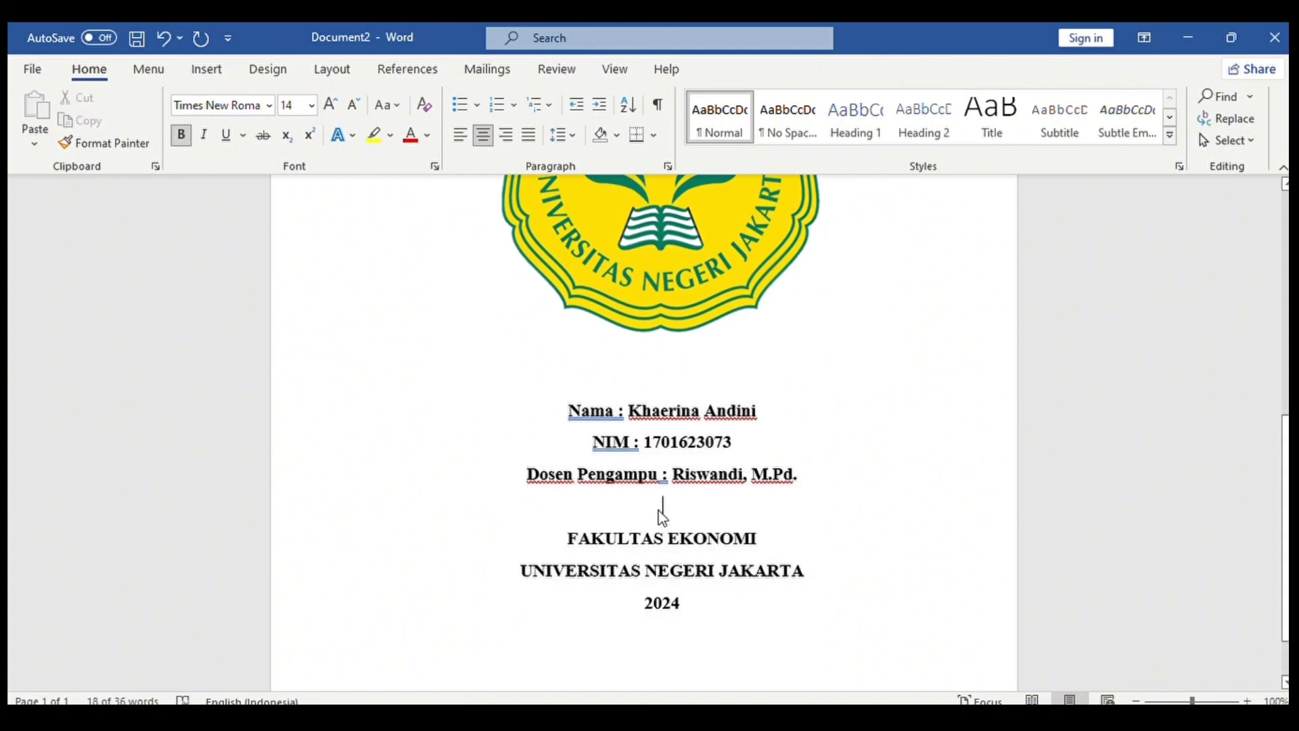
# Set the name, NIM and lecturer lines to 12 pt.
pyautogui.moveTo(567, 406); pyautogui.dragTo(798, 475)
pyautogui.click(745, 474)
pyautogui.moveTo(571, 413); pyautogui.dragTo(800, 476)
pyautogui.click(311, 106)
pyautogui.click(290, 202)
pyautogui.click(734, 467)
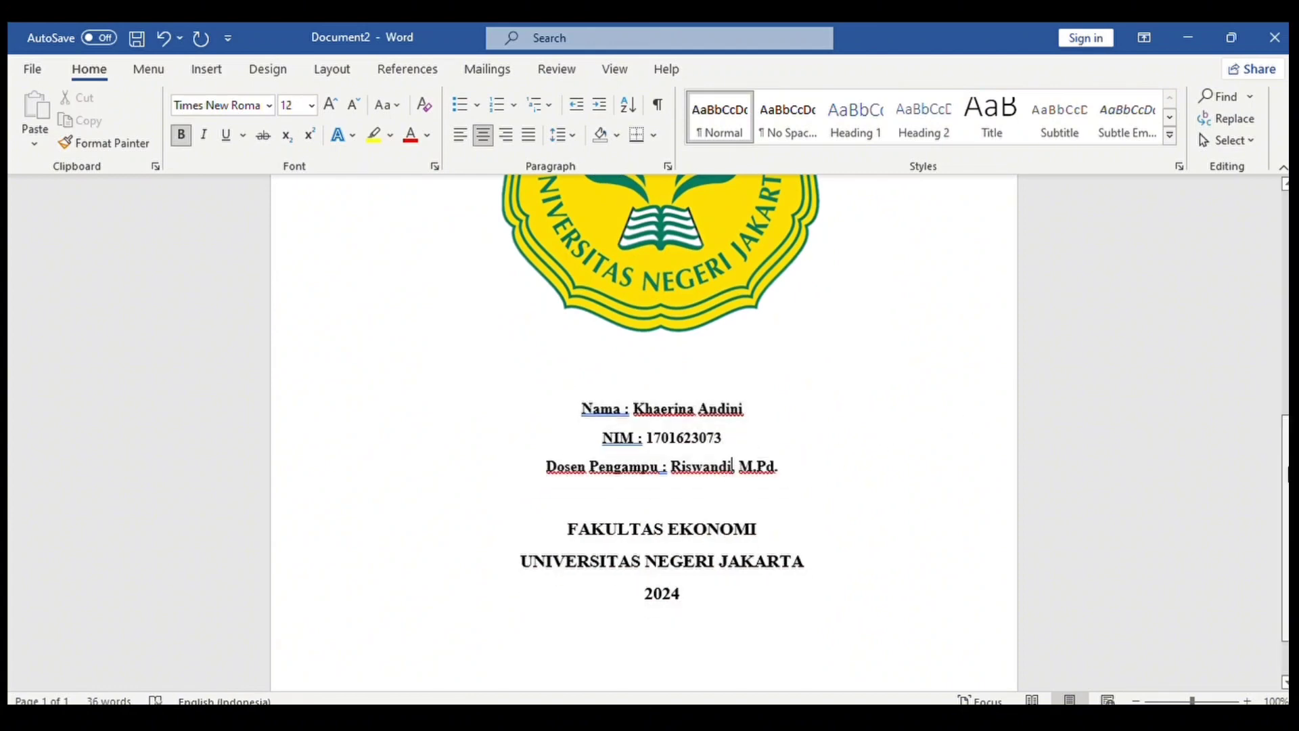
# Insert a page break after the year 2024.
pyautogui.moveTo(1287, 563)
pyautogui.mouseDown()
pyautogui.moveTo(1287, 597)
pyautogui.moveTo(1287, 400)
pyautogui.moveTo(1288, 555)
pyautogui.mouseUp()
pyautogui.click(718, 536)
pyautogui.hotkey('ctrl', 'Return')
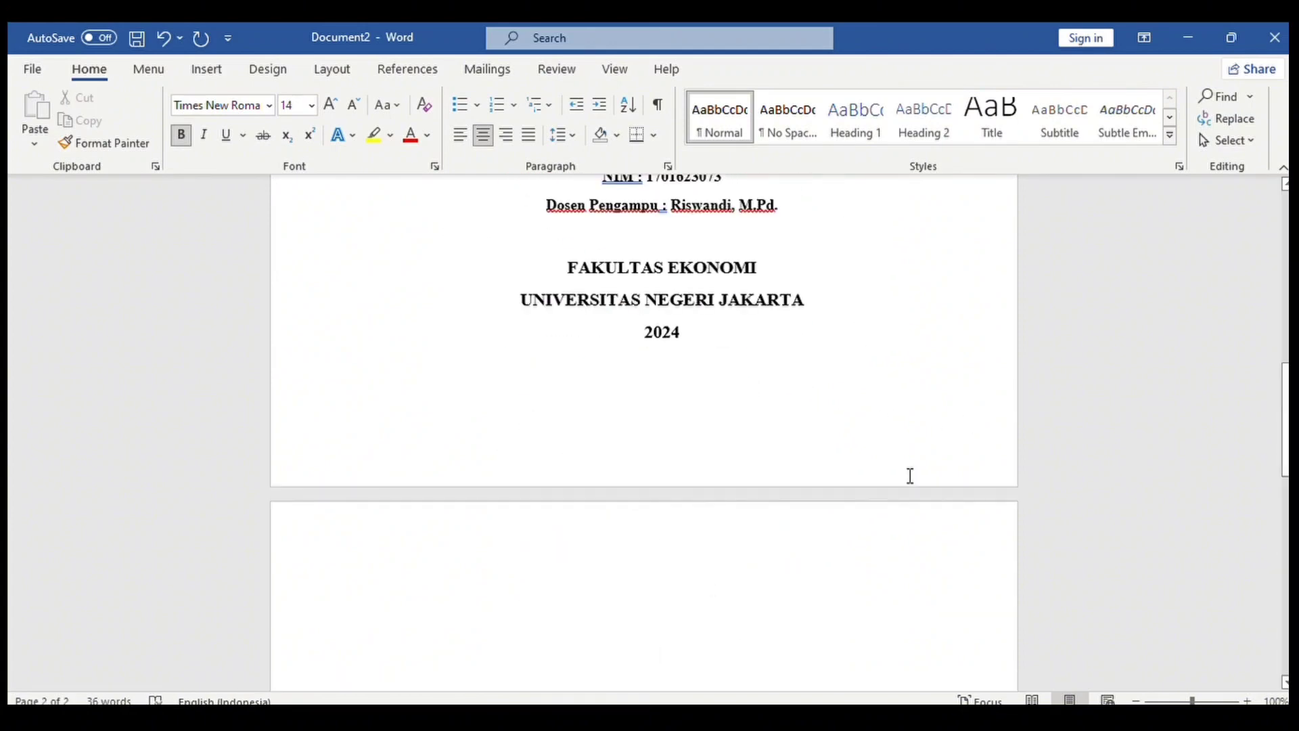
pyautogui.moveTo(1286, 397); pyautogui.dragTo(1286, 428)
# Add the KATA PENGANTAR heading and paste the foreword text below it.
pyautogui.scroll(2, 1284, 428)
pyautogui.write('KATA PENGANTAR')
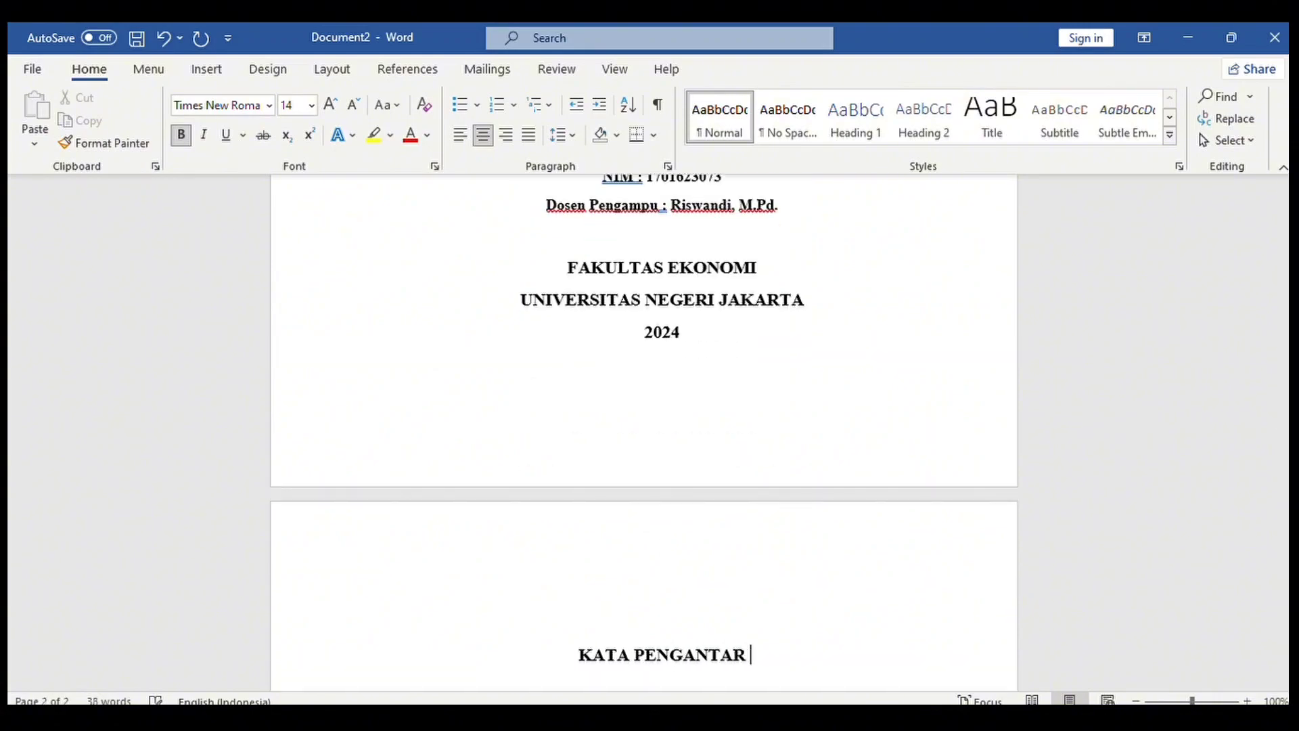
pyautogui.scroll(-3, 1149, 473)
pyautogui.hotkey('ctrl', 'v')
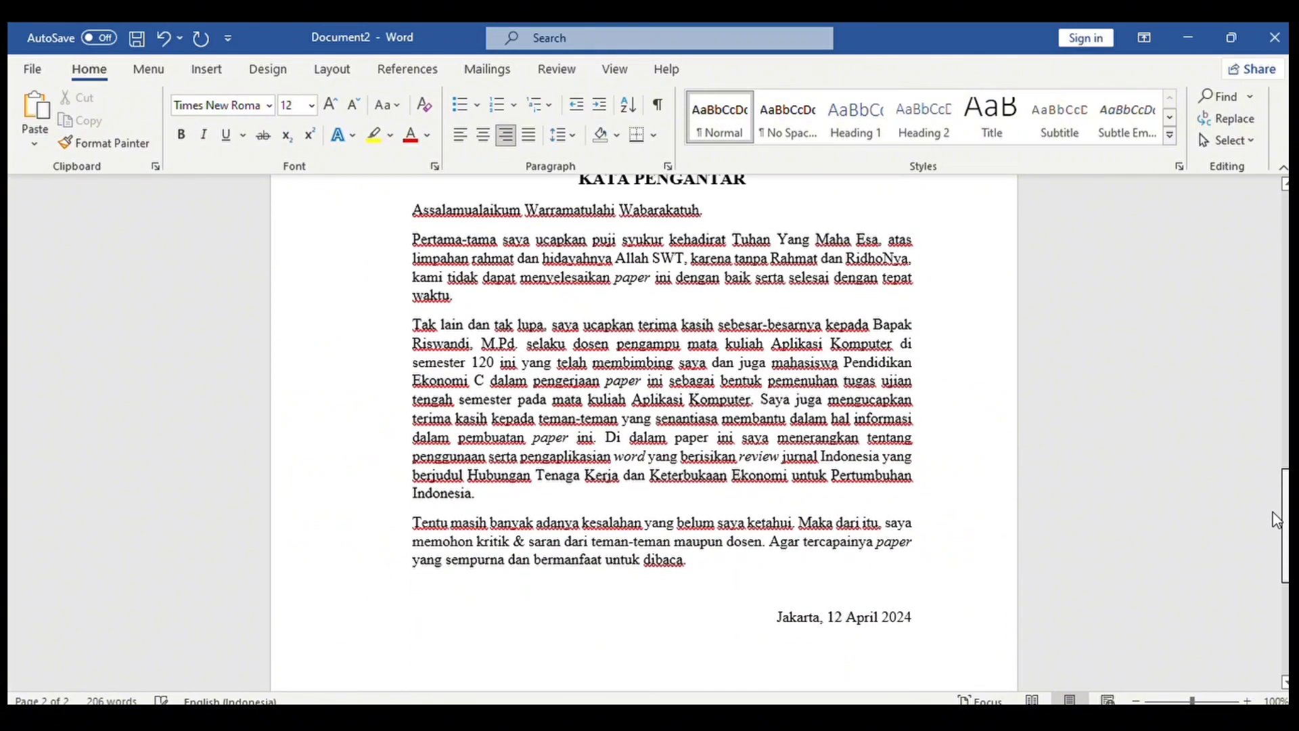
# On a new page, add a centred, bold DAFTAR ISI heading.
pyautogui.hotkey('ctrl', 'Return')
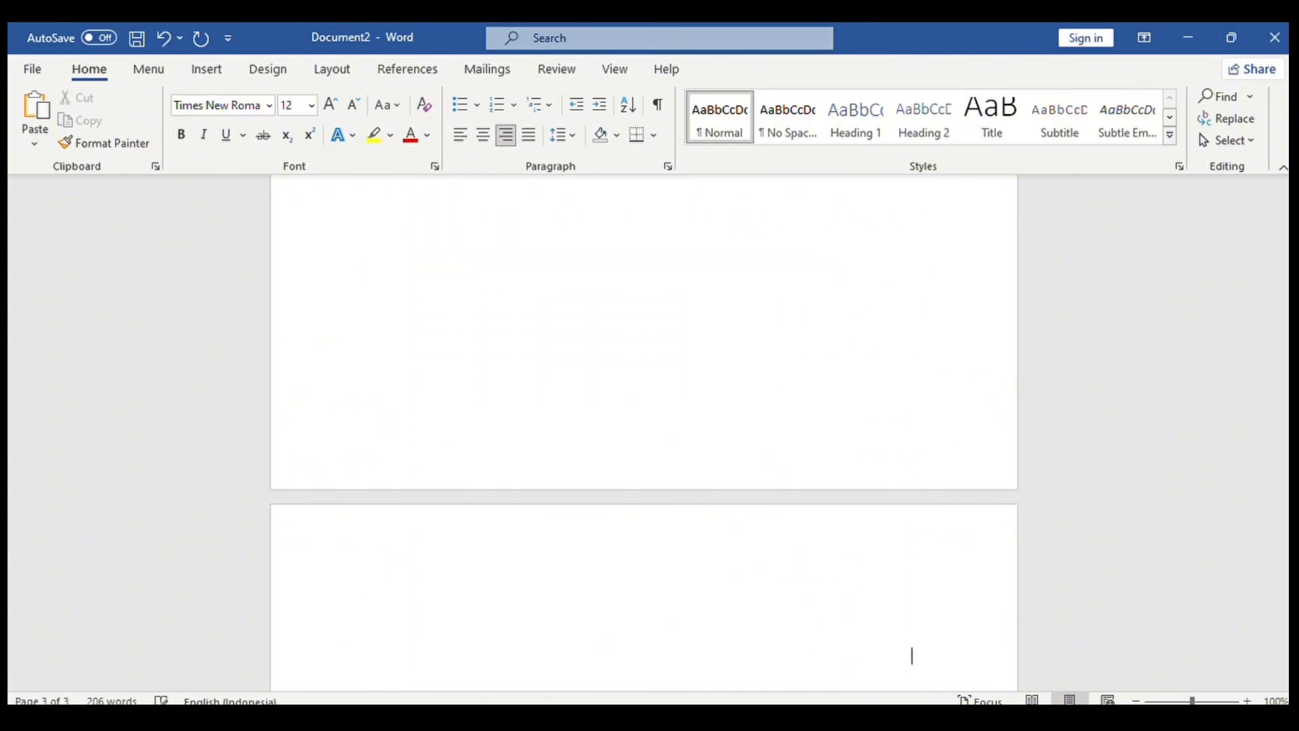
pyautogui.hotkey('ctrl', 'e')
pyautogui.write('DAFTAR ISII')
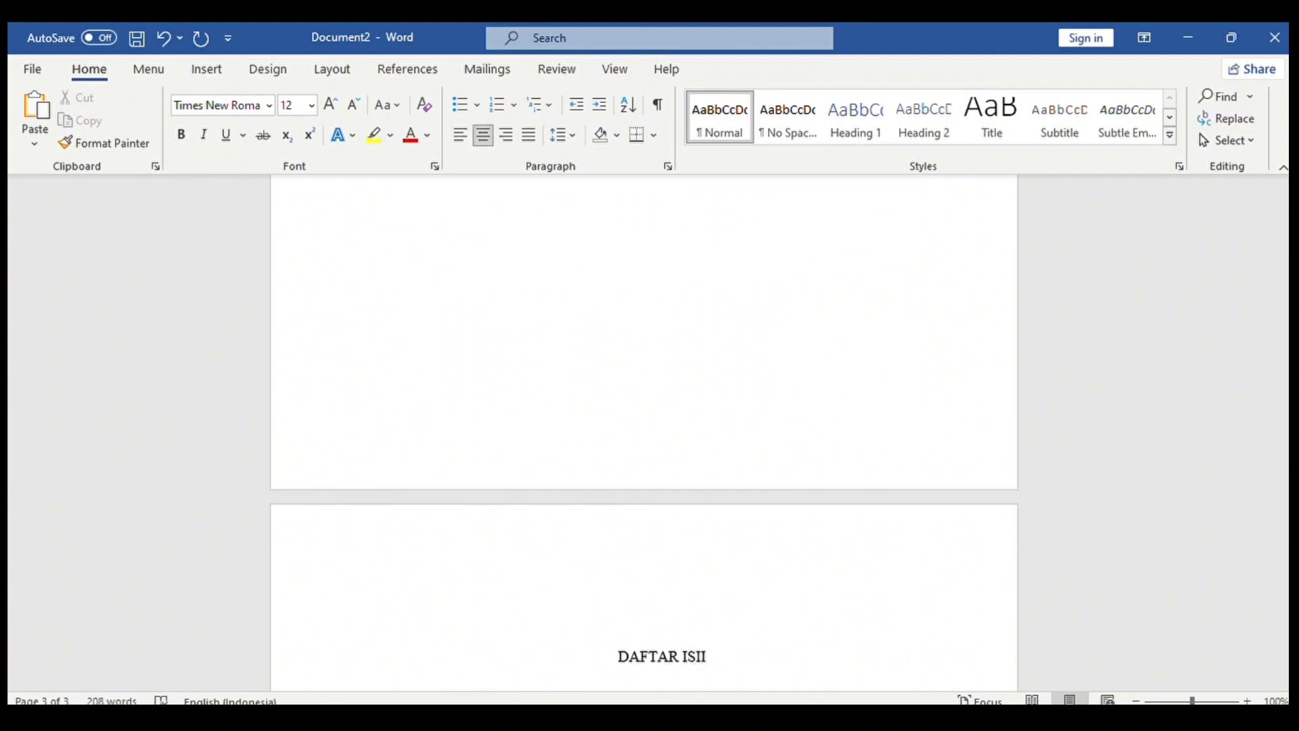
pyautogui.press('BackSpace')
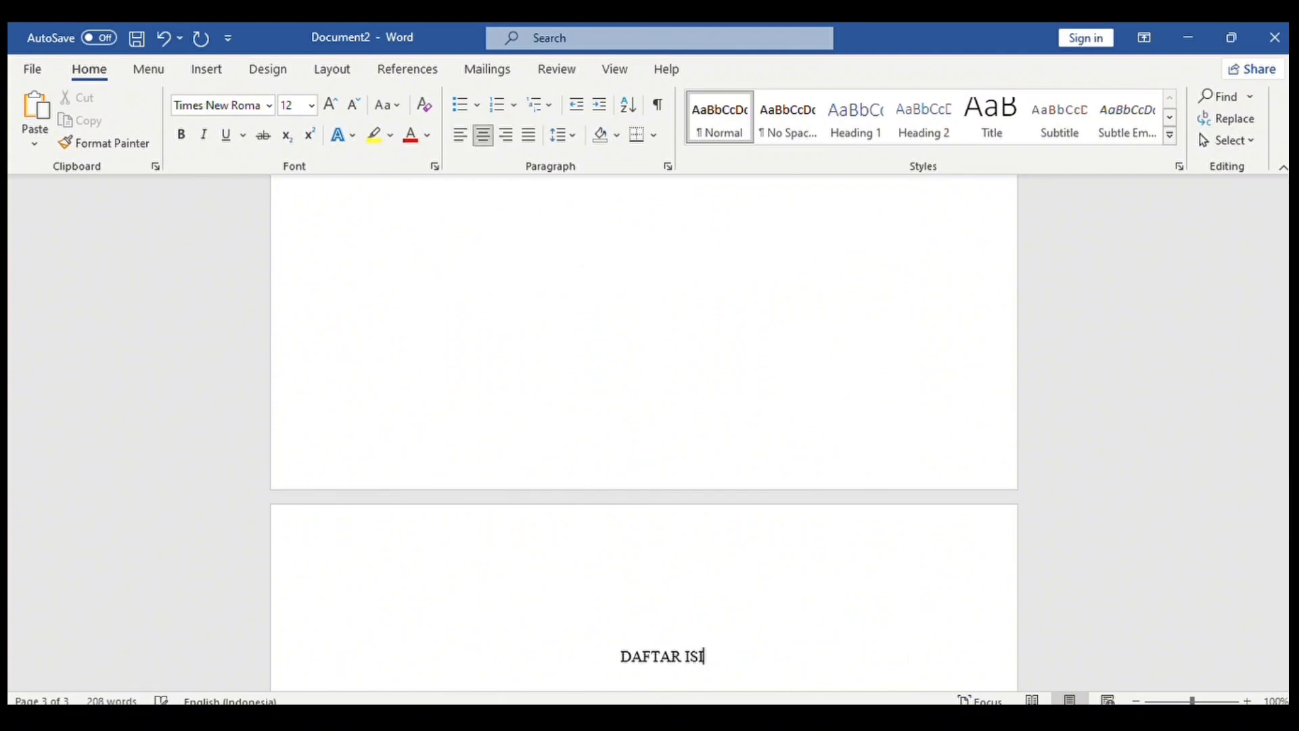
pyautogui.scroll(-5, 725, 406)
pyautogui.tripleClick(725, 362)
pyautogui.hotkey('ctrl', 'b')
pyautogui.click(521, 281)
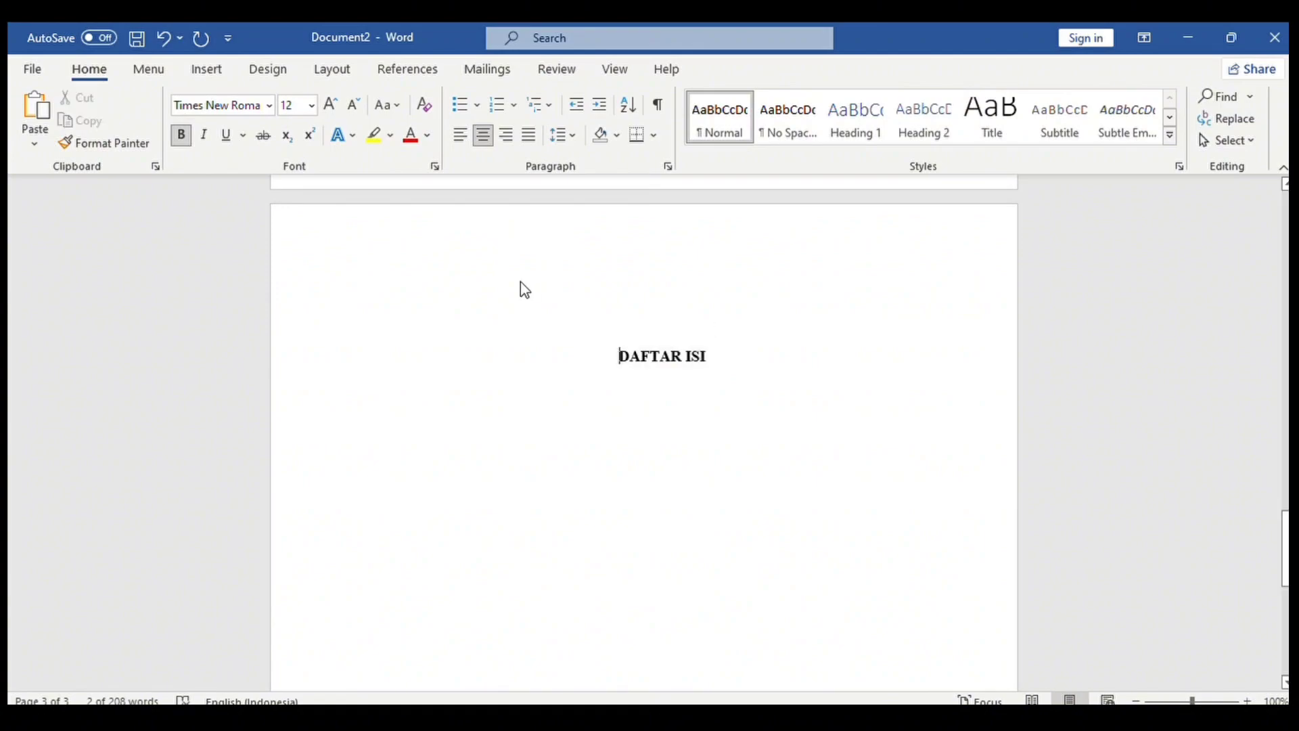
# Apply line spacing from the title through page 3 and remove the blank line above DAFTAR ISI.
pyautogui.moveTo(1286, 552); pyautogui.dragTo(1286, 220)
pyautogui.moveTo(530, 343); pyautogui.dragTo(783, 206)
pyautogui.click(565, 135)
pyautogui.click(583, 177)
pyautogui.click(665, 276)
pyautogui.moveTo(1285, 585)
pyautogui.mouseDown()
pyautogui.moveTo(1285, 301)
pyautogui.moveTo(1264, 359)
pyautogui.moveTo(1286, 563)
pyautogui.mouseUp()
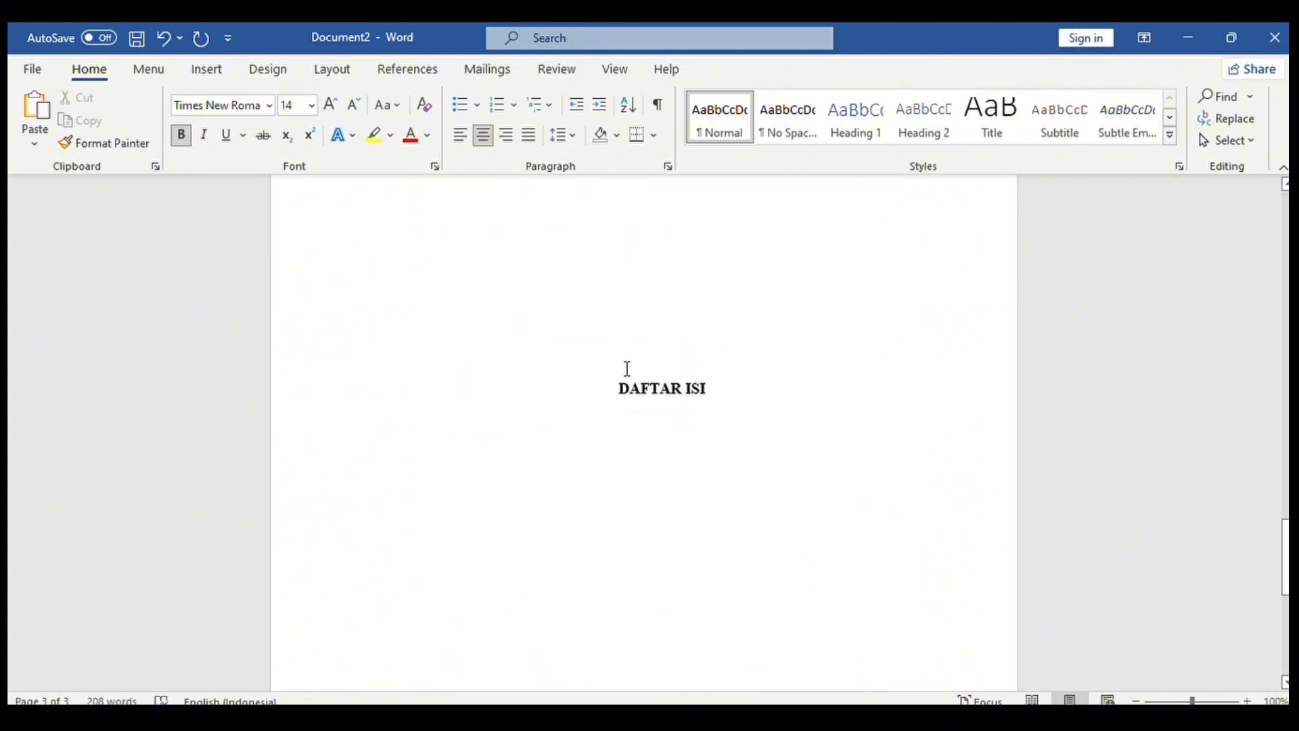
pyautogui.click(622, 383)
pyautogui.press('BackSpace')
pyautogui.press('BackSpace')
pyautogui.press('BackSpace')
pyautogui.press('BackSpace')
pyautogui.press('BackSpace')
pyautogui.press('BackSpace')
pyautogui.press('BackSpace')
# Centre DAFTAR ISI and add a DAFTAR TABEL heading on the following page.
pyautogui.press('Return')
pyautogui.press('Return')
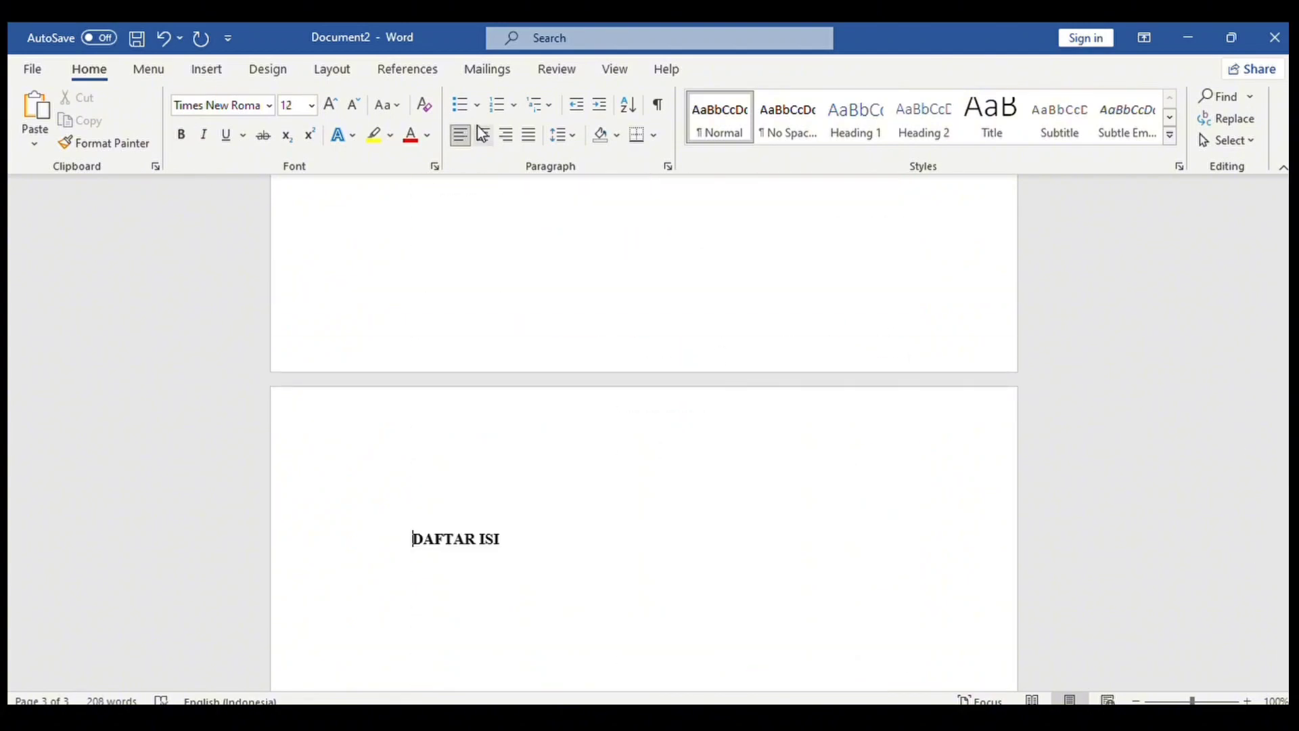
pyautogui.click(483, 135)
pyautogui.click(763, 550)
pyautogui.press('Return')
pyautogui.press('Return')
pyautogui.press('Return')
pyautogui.press('Return')
pyautogui.press('Return')
pyautogui.press('Return')
pyautogui.press('Return')
pyautogui.press('Return')
pyautogui.press('Return')
pyautogui.press('Return')
pyautogui.press('Return')
pyautogui.press('Return')
pyautogui.press('Return')
pyautogui.press('Return')
pyautogui.press('Return')
pyautogui.press('Return')
pyautogui.press('Return')
pyautogui.press('Return')
pyautogui.press('Return')
pyautogui.press('Return')
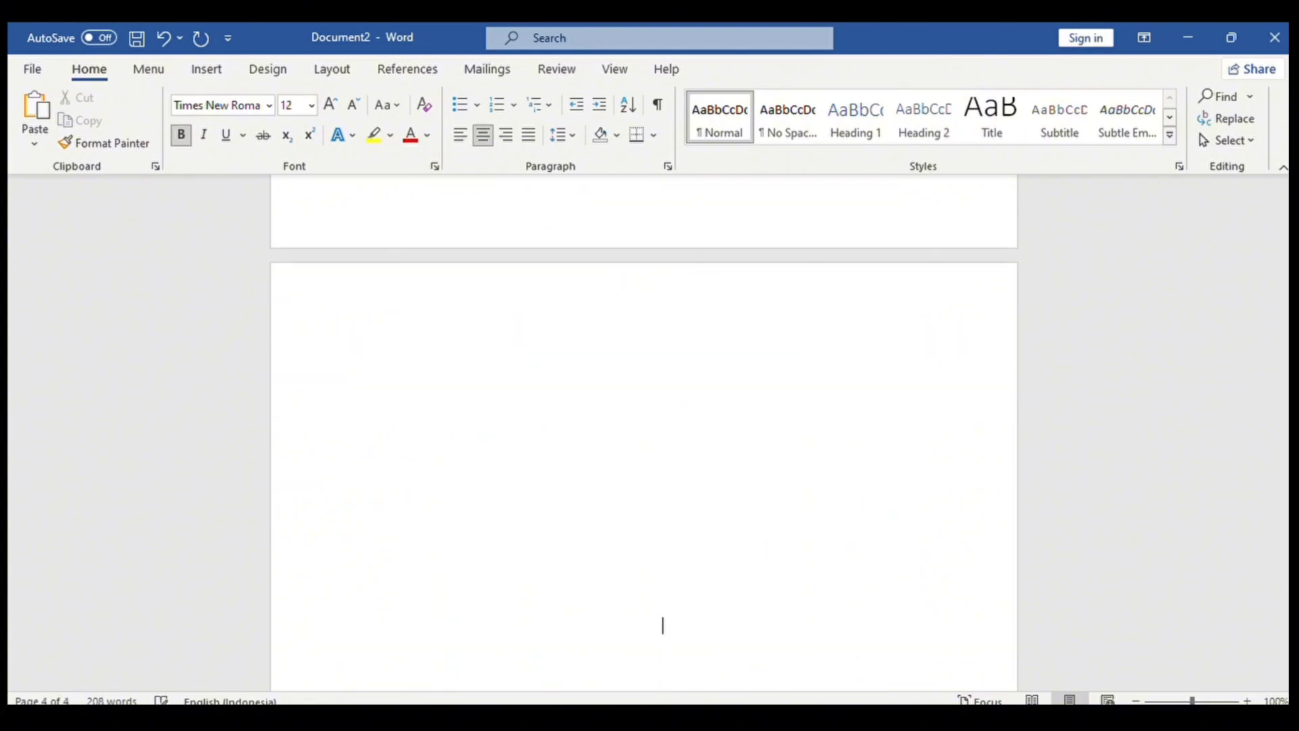
pyautogui.press('BackSpace')
pyautogui.press('BackSpace')
pyautogui.press('BackSpace')
pyautogui.press('BackSpace')
pyautogui.press('BackSpace')
pyautogui.press('BackSpace')
pyautogui.press('BackSpace')
pyautogui.press('BackSpace')
pyautogui.press('BackSpace')
pyautogui.press('BackSpace')
pyautogui.press('Return')
pyautogui.press('Return')
pyautogui.press('Return')
pyautogui.press('Return')
pyautogui.write('DAFTAR')
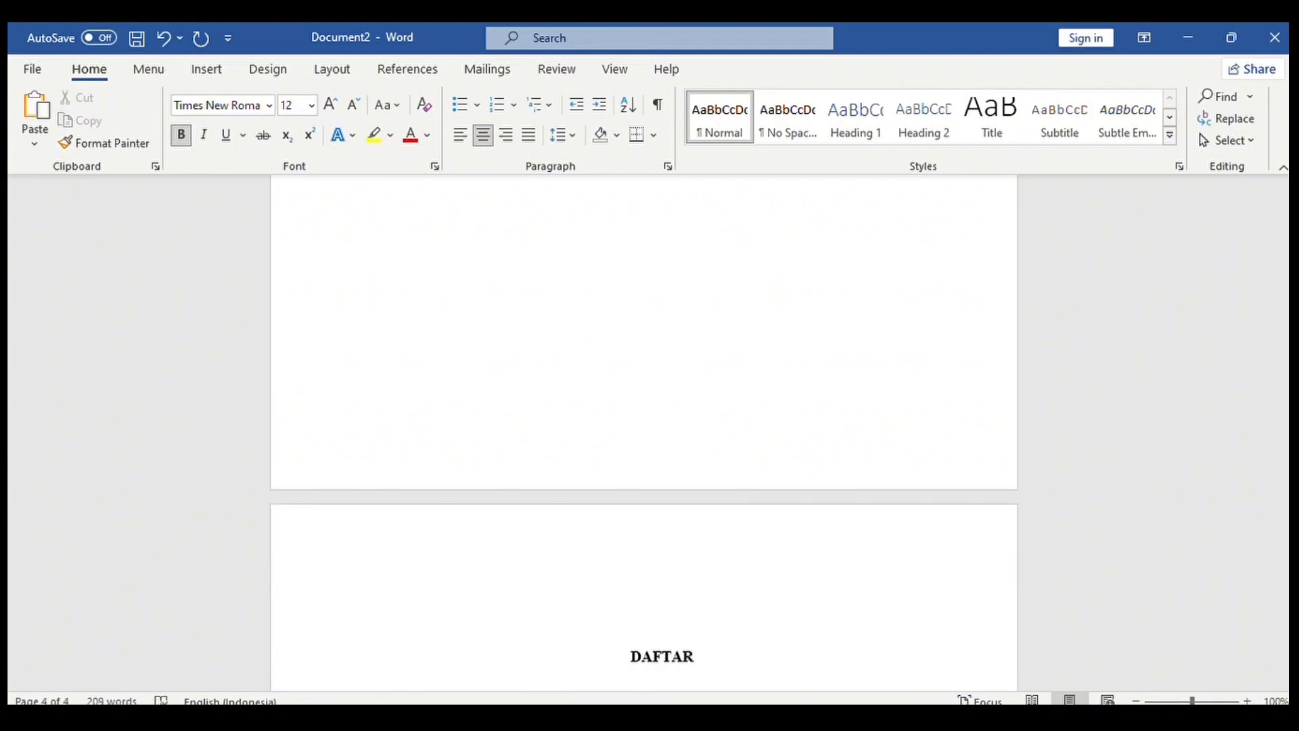
pyautogui.write(' TABEL')
pyautogui.press('Return')
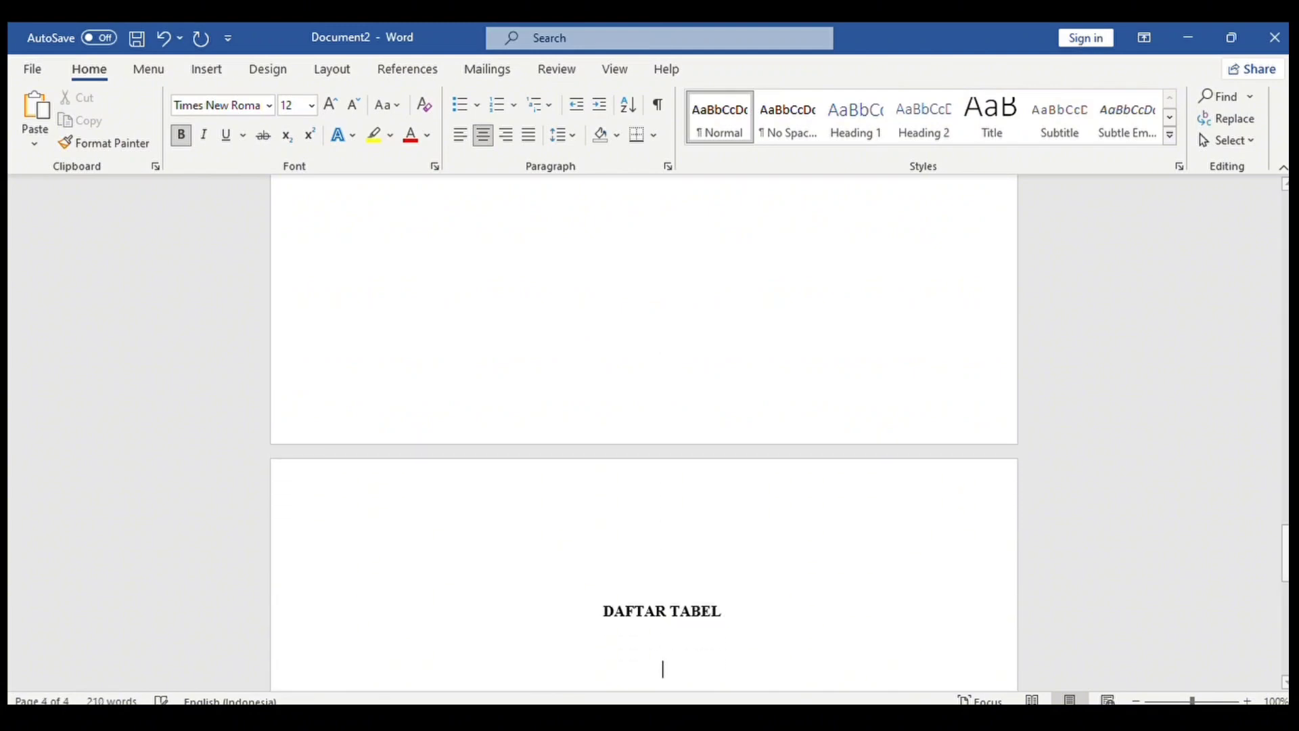
# Add BAB I PENDAHULUAN and BAB II PEMBAHASAN headings on new pages.
pyautogui.hotkey('ctrl', 'Return')
pyautogui.write('BA')
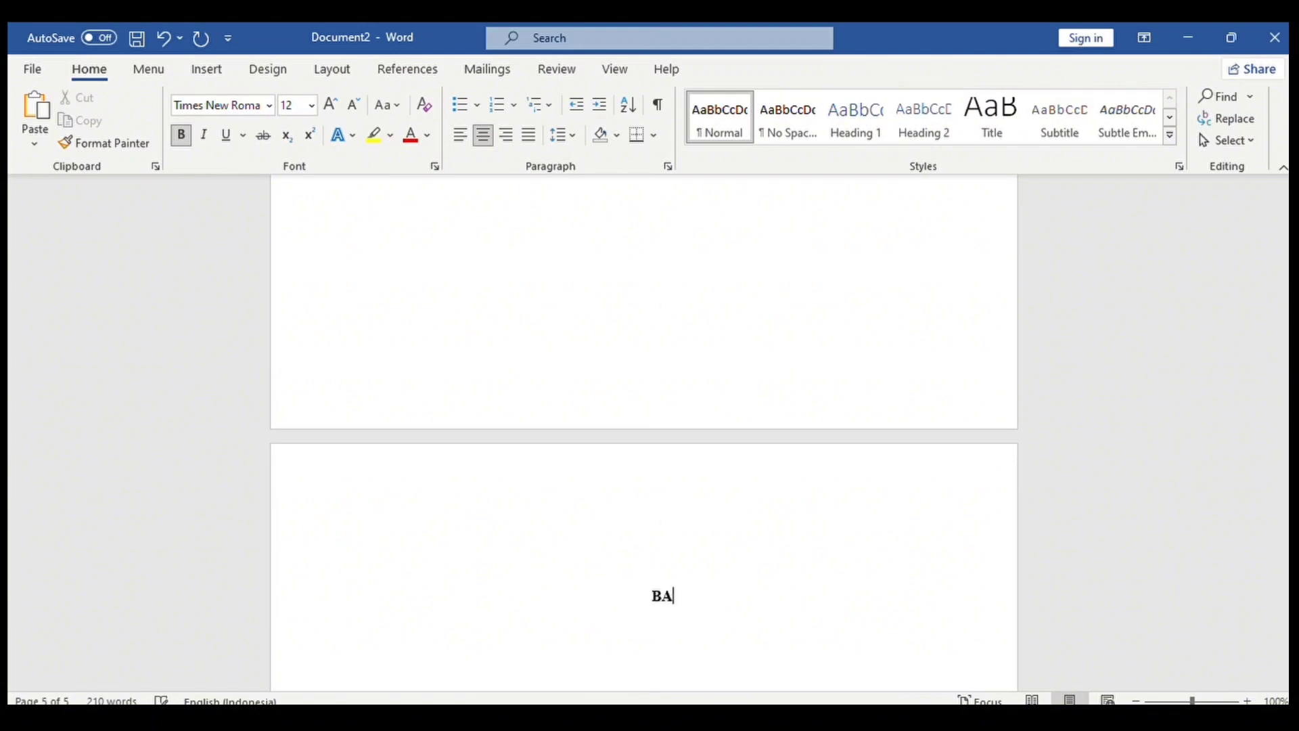
pyautogui.write('B I')
pyautogui.scroll(-4, 1157, 532)
pyautogui.press('Return')
pyautogui.write('P')
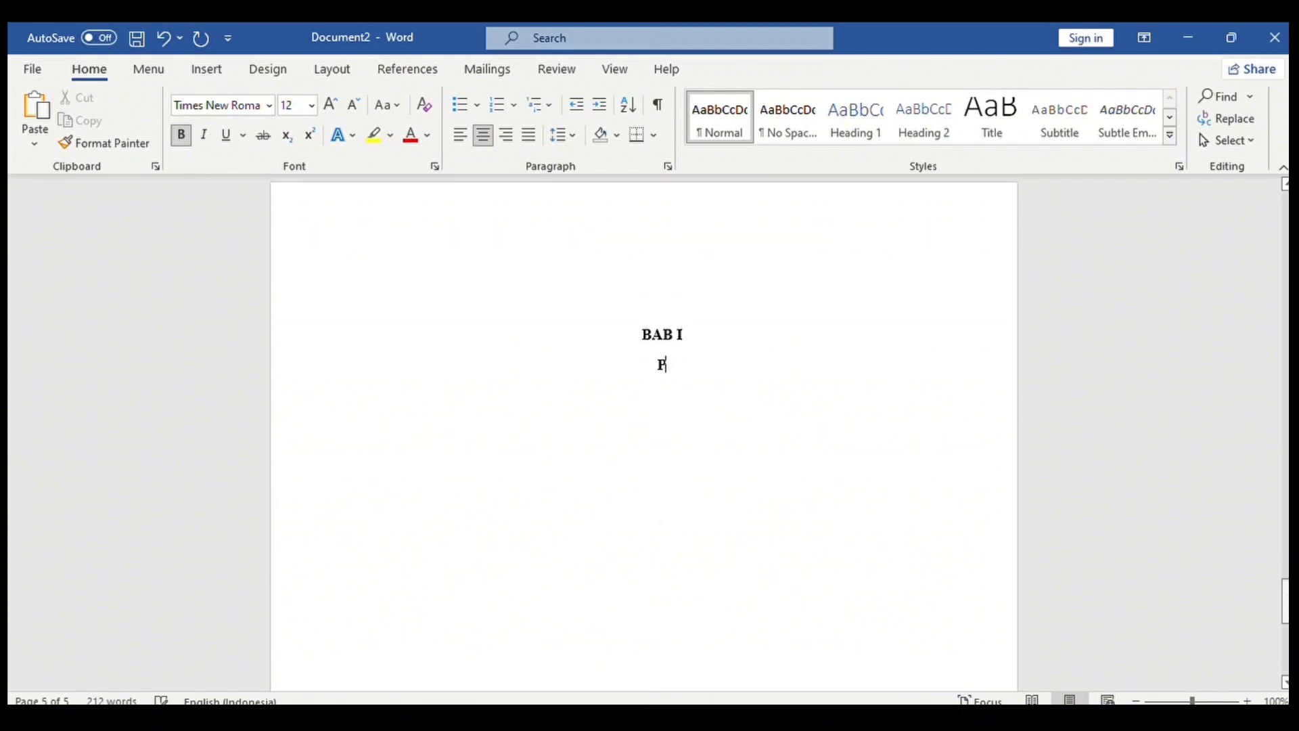
pyautogui.write('ENDAHULUAN')
pyautogui.press('Return')
pyautogui.press('Return')
pyautogui.press('Return')
pyautogui.press('Return')
pyautogui.press('Return')
pyautogui.press('Return')
pyautogui.press('Return')
pyautogui.press('Return')
pyautogui.press('Return')
pyautogui.press('Return')
pyautogui.press('Return')
pyautogui.press('Return')
pyautogui.press('Return')
pyautogui.press('Return')
pyautogui.press('Return')
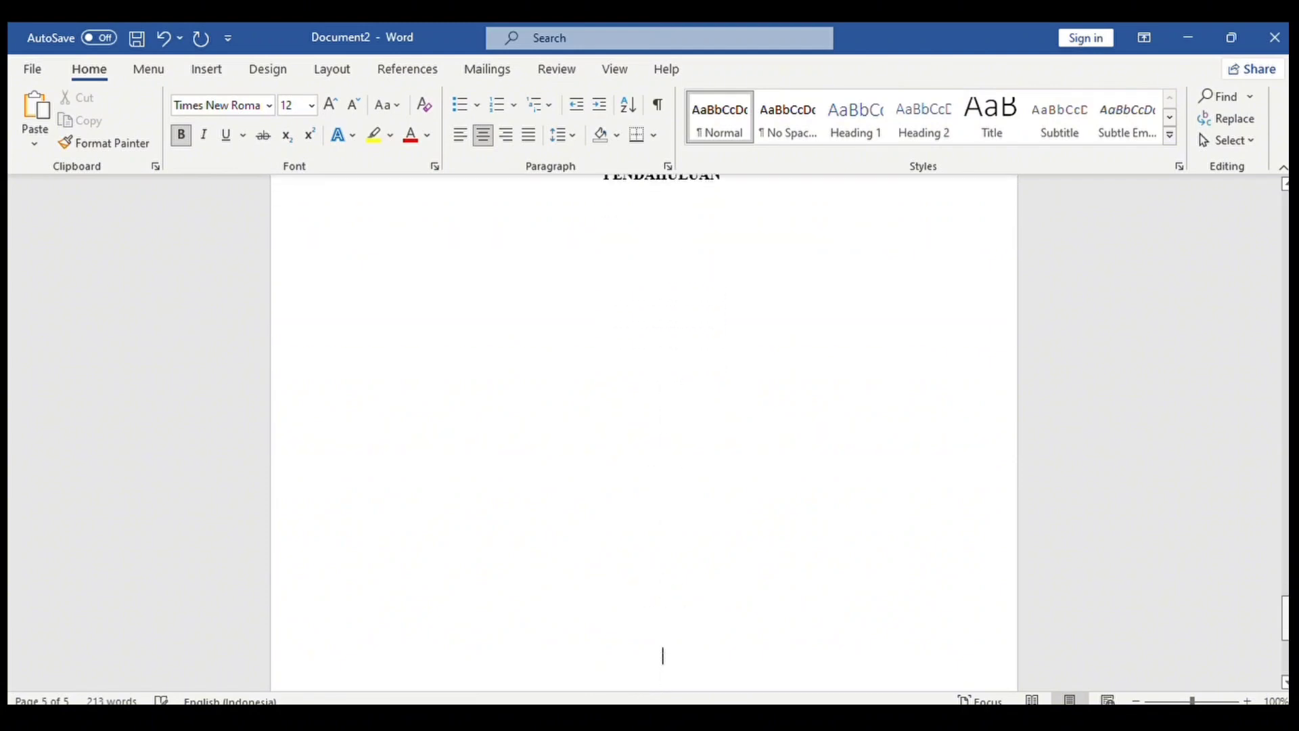
pyautogui.write('BAB II ')
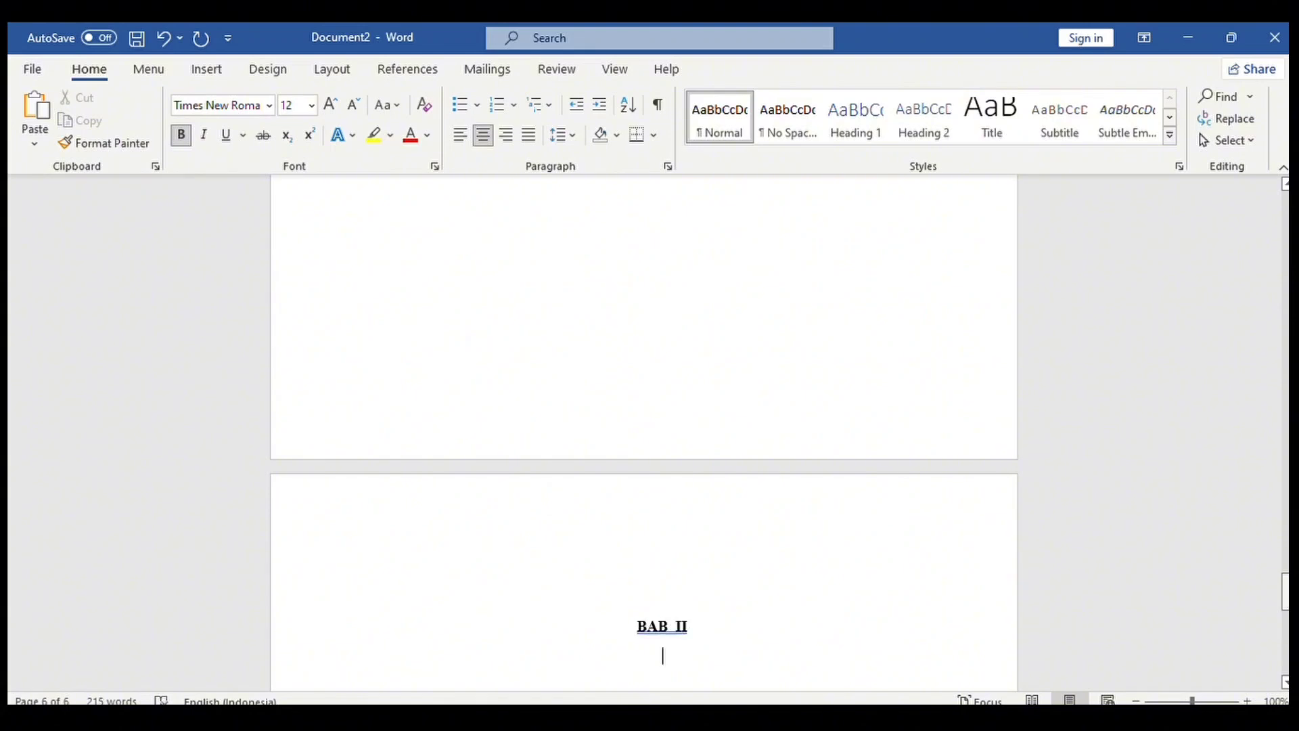
pyautogui.write('PEMBAHASAN')
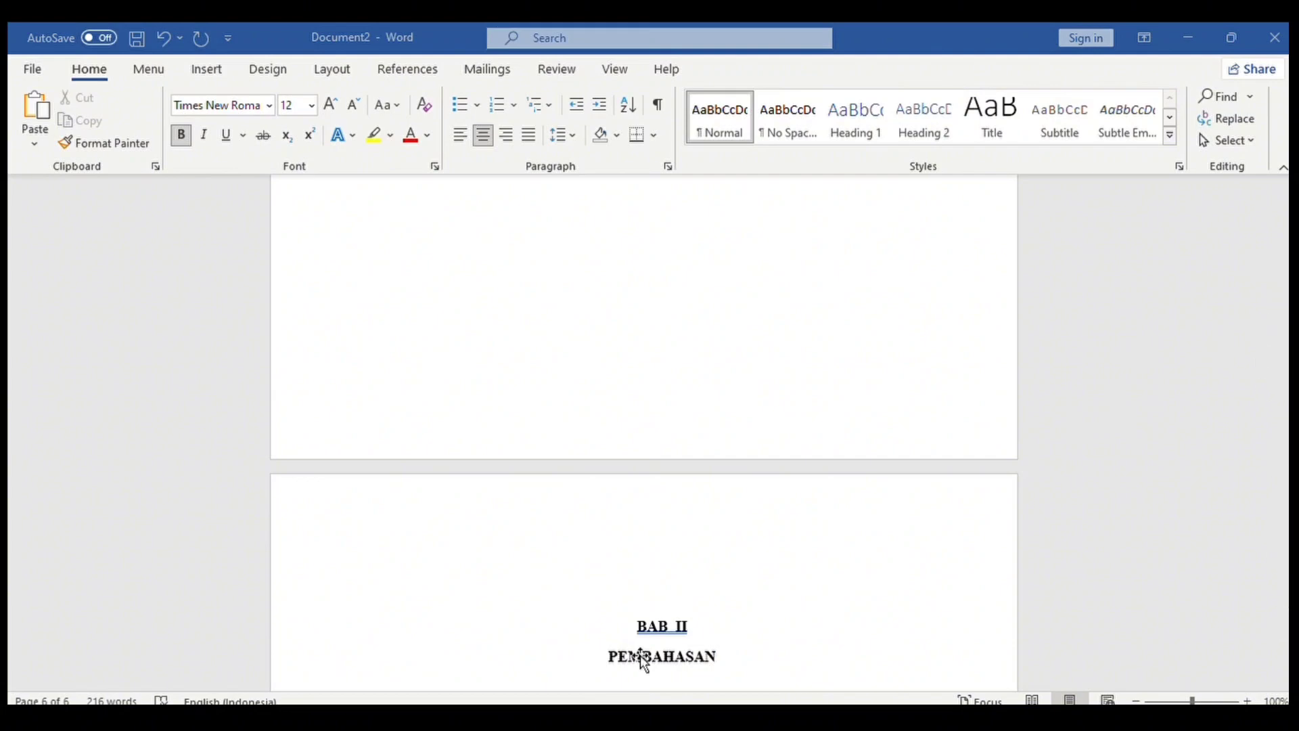
pyautogui.press('Return')
pyautogui.press('Return')
pyautogui.press('Return')
pyautogui.press('Return')
pyautogui.press('Return')
pyautogui.press('Return')
pyautogui.press('Return')
pyautogui.press('Return')
pyautogui.press('Return')
pyautogui.press('Return')
pyautogui.press('Return')
pyautogui.press('Return')
pyautogui.press('Return')
pyautogui.press('Return')
pyautogui.press('Return')
pyautogui.press('Return')
pyautogui.press('Return')
pyautogui.press('Return')
pyautogui.press('Return')
pyautogui.press('Return')
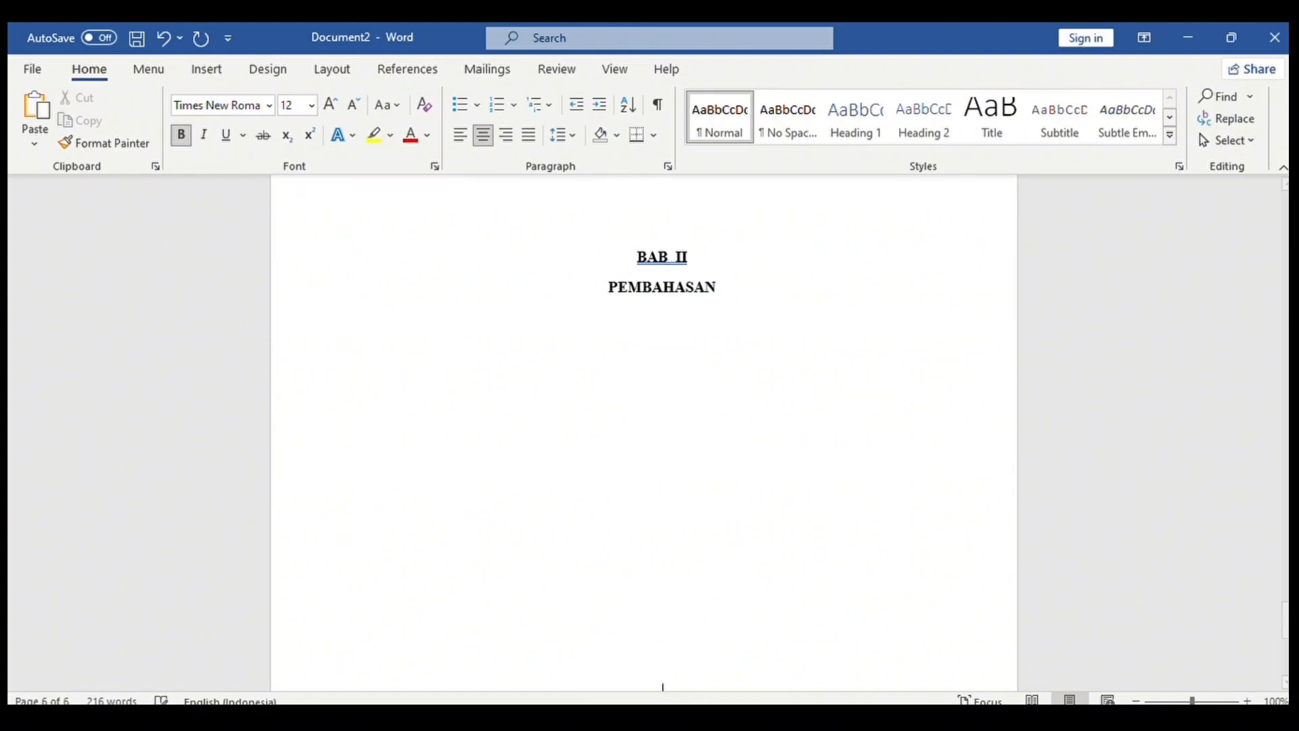
pyautogui.press('Return')
pyautogui.press('Return')
pyautogui.press('Return')
pyautogui.press('Return')
pyautogui.press('Return')
pyautogui.press('Return')
pyautogui.press('Return')
pyautogui.press('Return')
pyautogui.press('Return')
pyautogui.press('Return')
# Add BAB III PENUTUP and DAFTAR PUSTAKA headings on their own pages.
pyautogui.write('BAB III I')
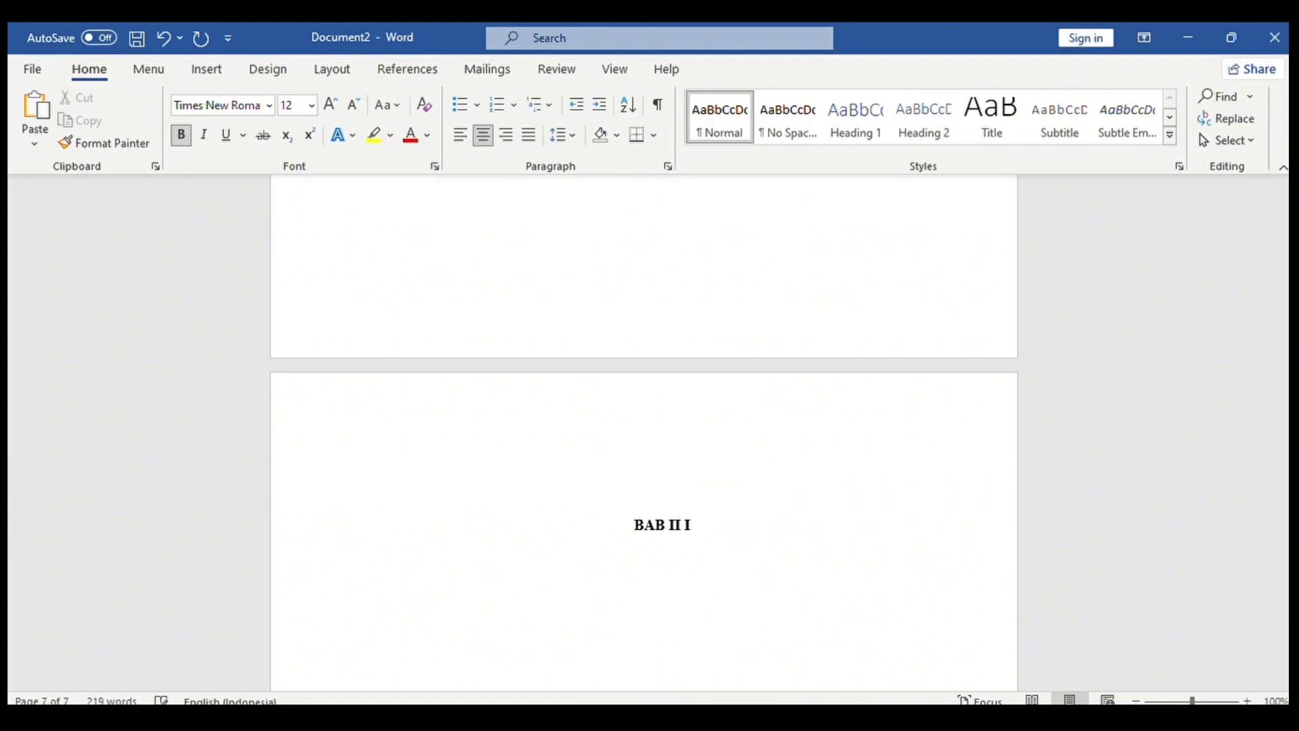
pyautogui.press('Return')
pyautogui.write('PENUTUP')
pyautogui.press('Return')
pyautogui.press('Return')
pyautogui.press('Return')
pyautogui.press('Return')
pyautogui.press('Return')
pyautogui.press('Return')
pyautogui.press('Return')
pyautogui.press('Return')
pyautogui.press('Return')
pyautogui.press('Return')
pyautogui.press('Return')
pyautogui.press('Return')
pyautogui.press('Return')
pyautogui.press('Return')
pyautogui.press('Return')
pyautogui.press('Return')
pyautogui.press('Return')
pyautogui.press('Return')
pyautogui.press('Return')
pyautogui.press('Return')
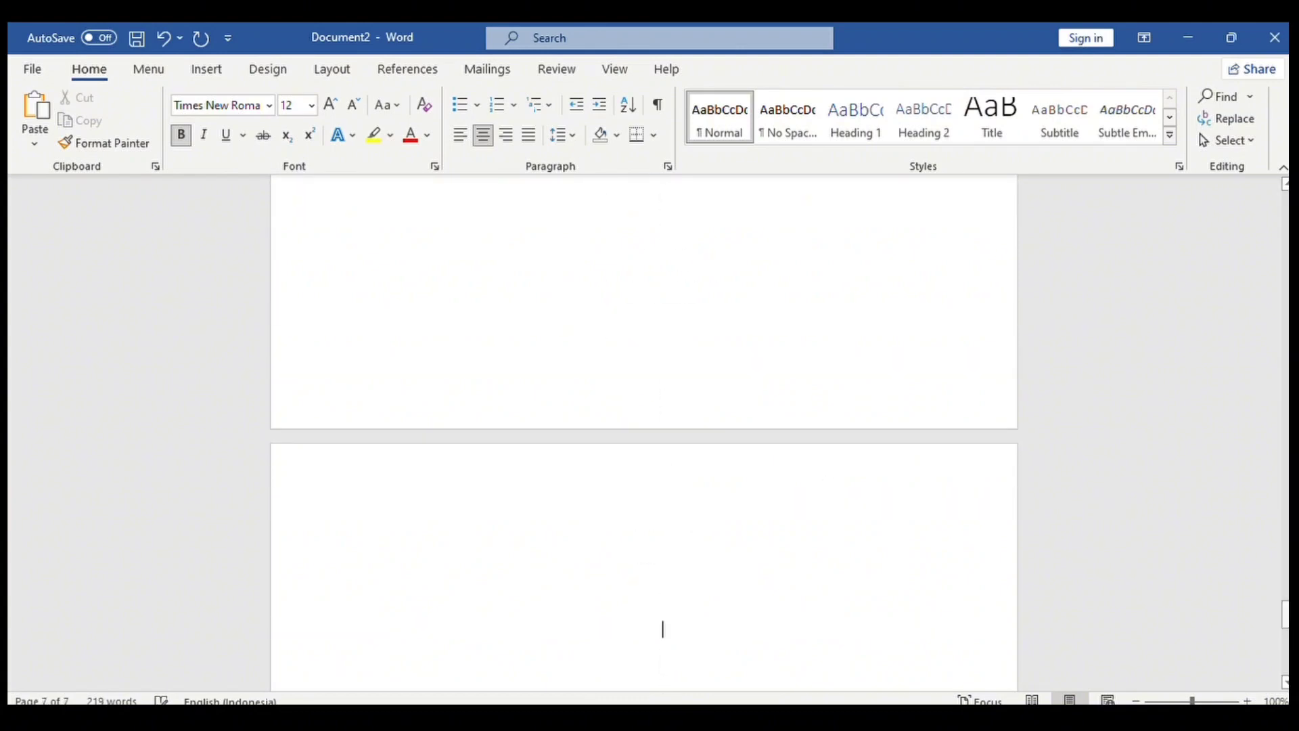
pyautogui.write('DAFTAR PUSTAKA')
pyautogui.moveTo(1284, 616); pyautogui.dragTo(1283, 471)
# Start a new left-aligned line under PENDAHULUAN.
pyautogui.click(753, 325)
pyautogui.press('Return')
pyautogui.hotkey('ctrl', 'l')
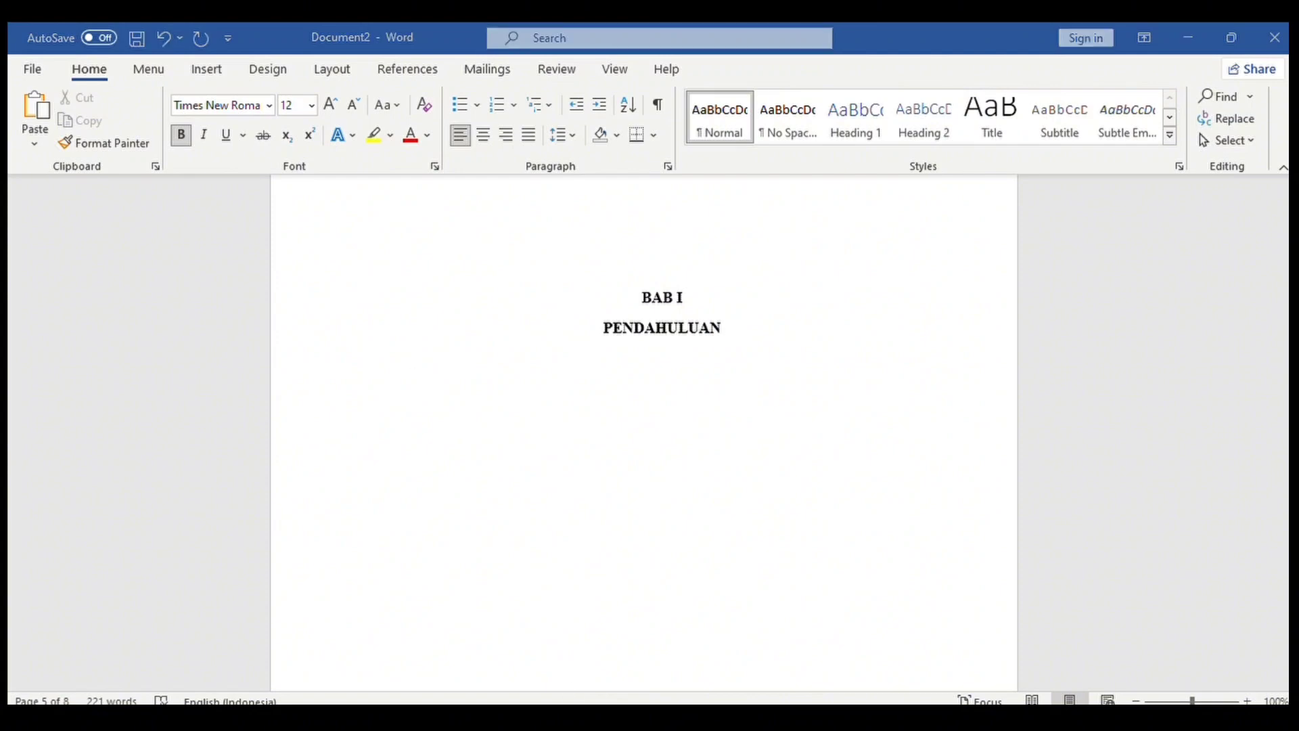
# Type the auto-numbered items 1.1. Abstrak, 1.2. Pendahuluan and 1.3. Pembahasan, fixing a typo.
pyautogui.write('1.1. ')
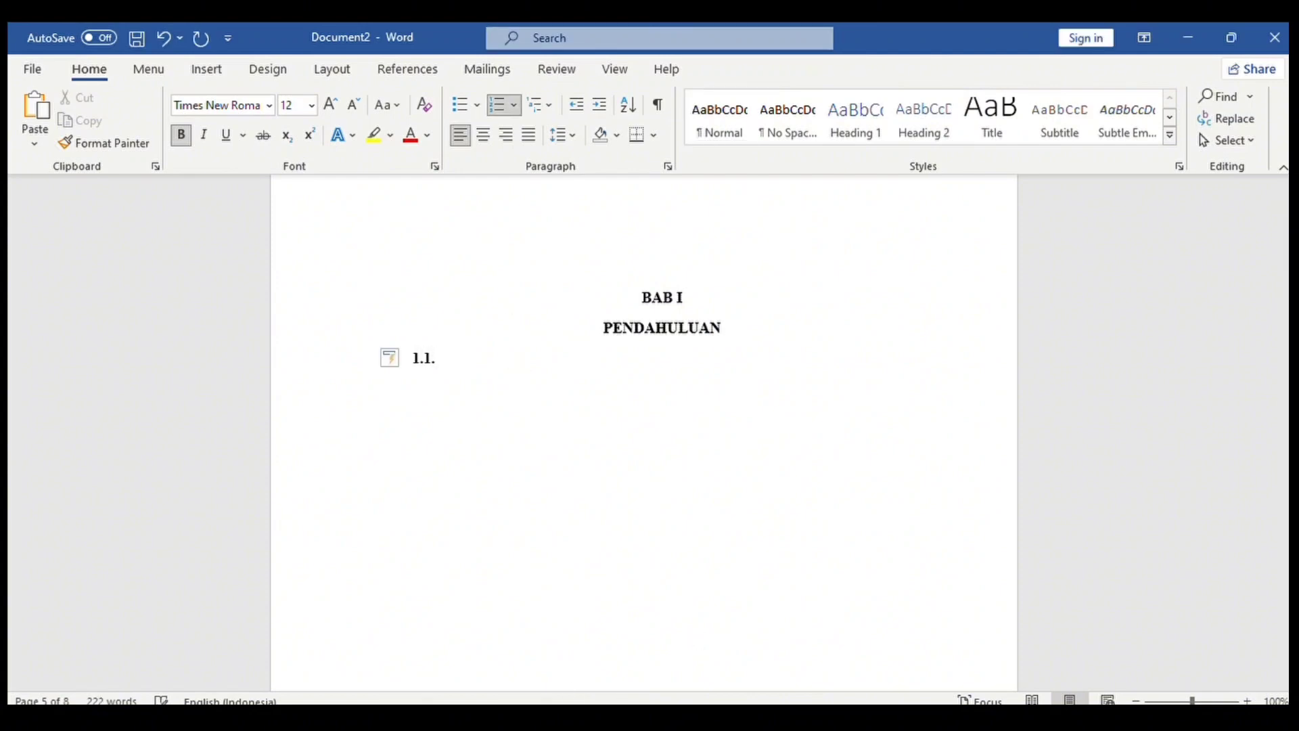
pyautogui.write('Abstrak')
pyautogui.press('Return')
pyautogui.write('Pendahuluan')
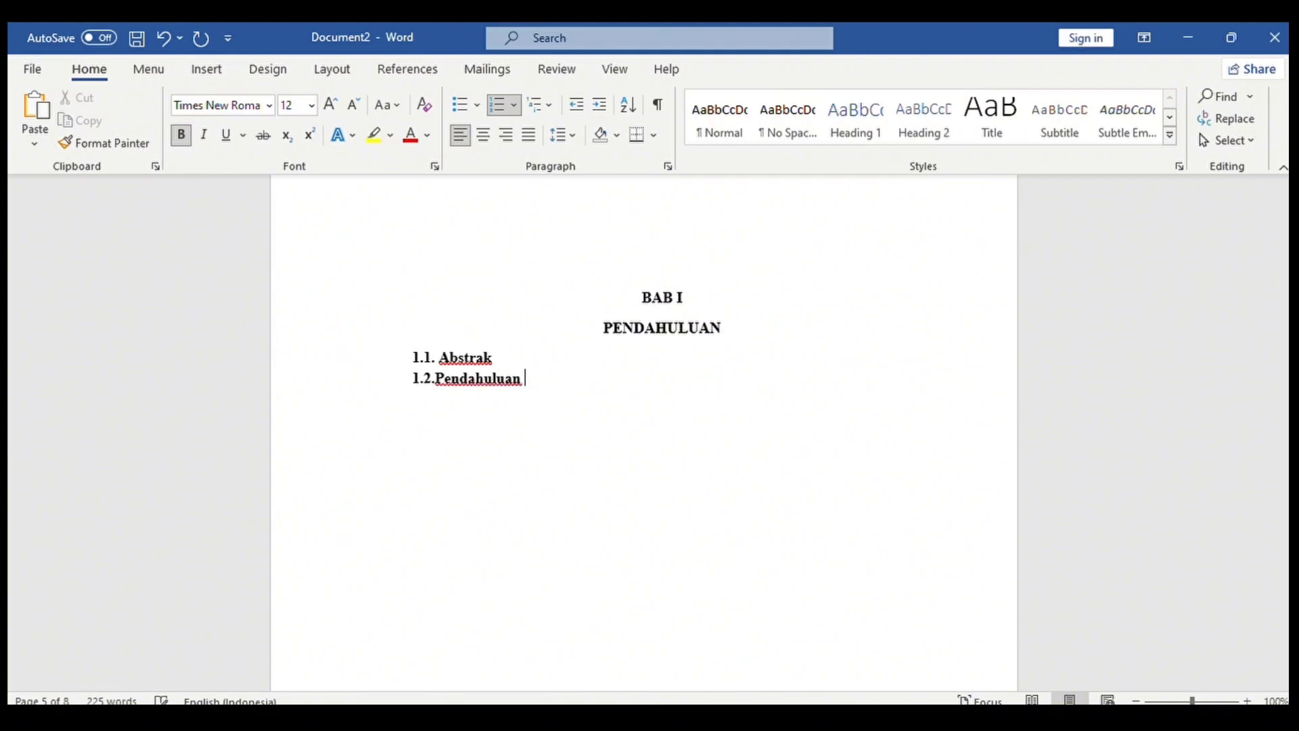
pyautogui.press('Return')
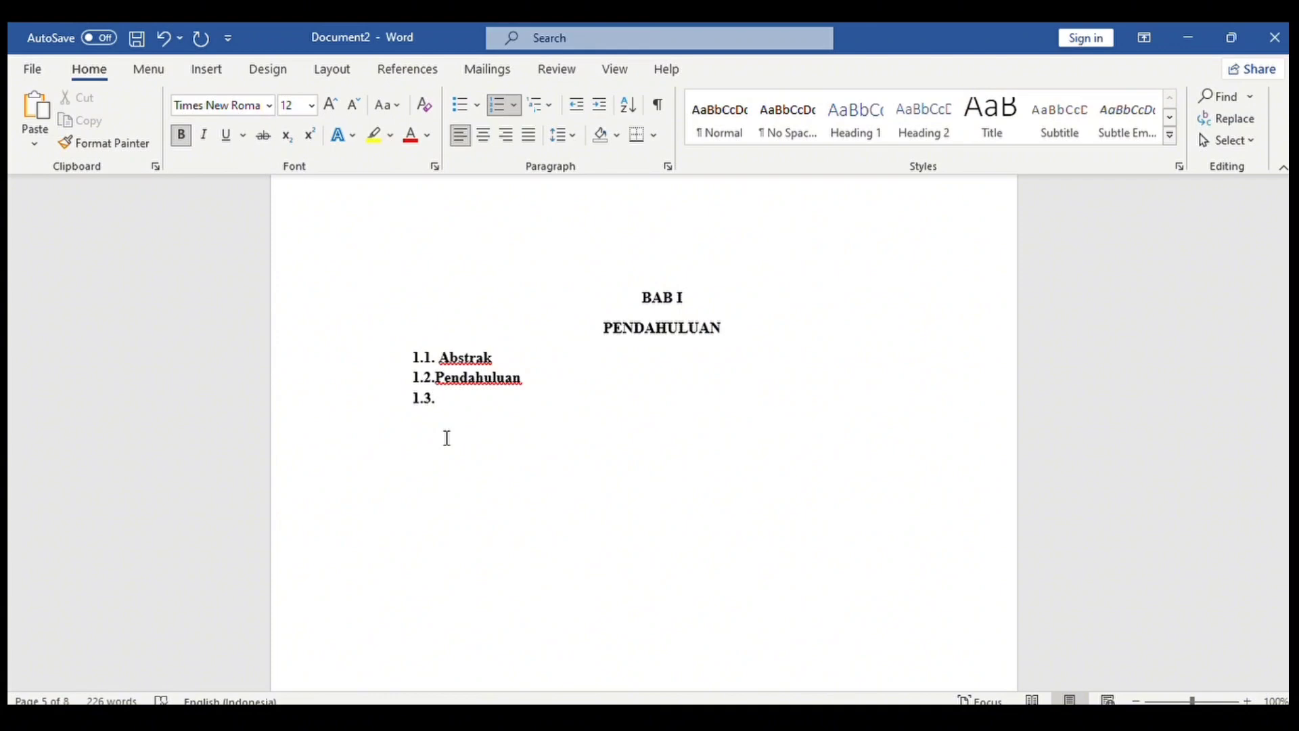
pyautogui.press('BackSpace')
pyautogui.press('BackSpace')
pyautogui.press('BackSpace')
pyautogui.press('BackSpace')
pyautogui.press('BackSpace')
pyautogui.press('BackSpace')
pyautogui.press('BackSpace')
pyautogui.press('BackSpace')
pyautogui.press('BackSpace')
pyautogui.press('BackSpace')
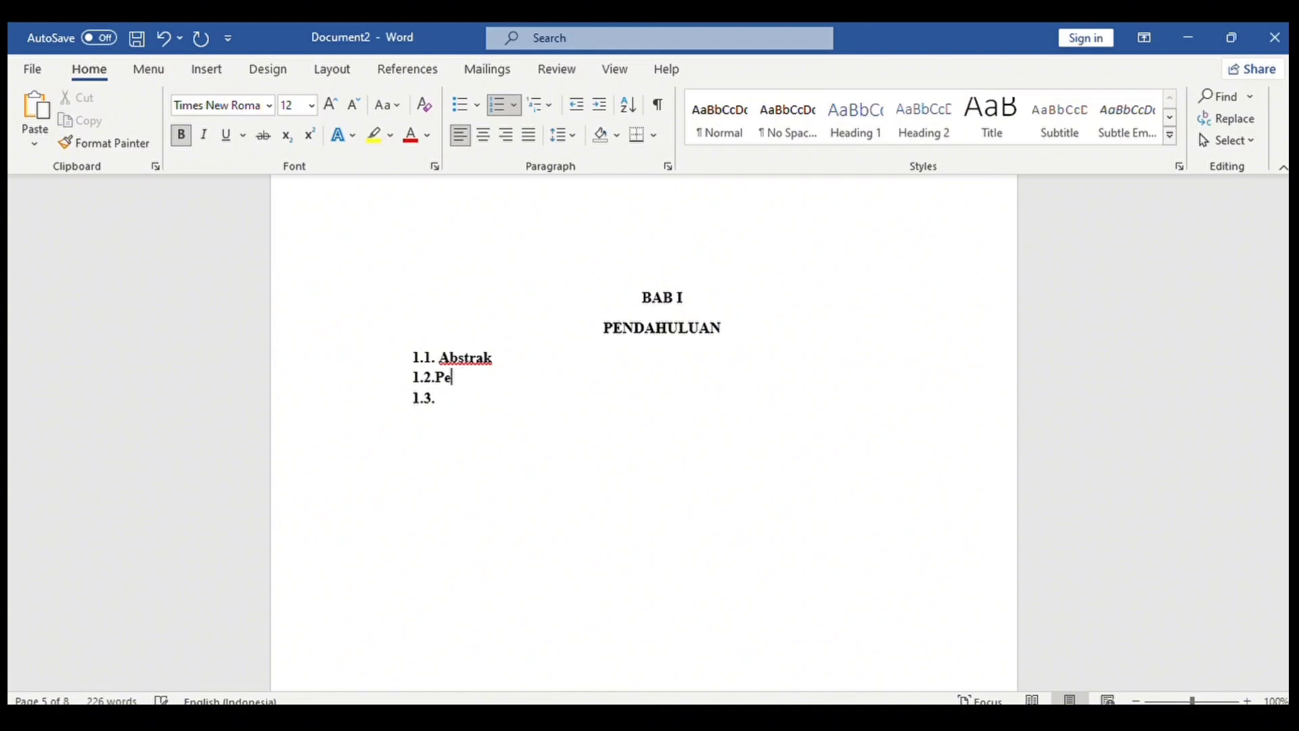
pyautogui.write('ndahuluan')
pyautogui.click(436, 377)
pyautogui.click(449, 404)
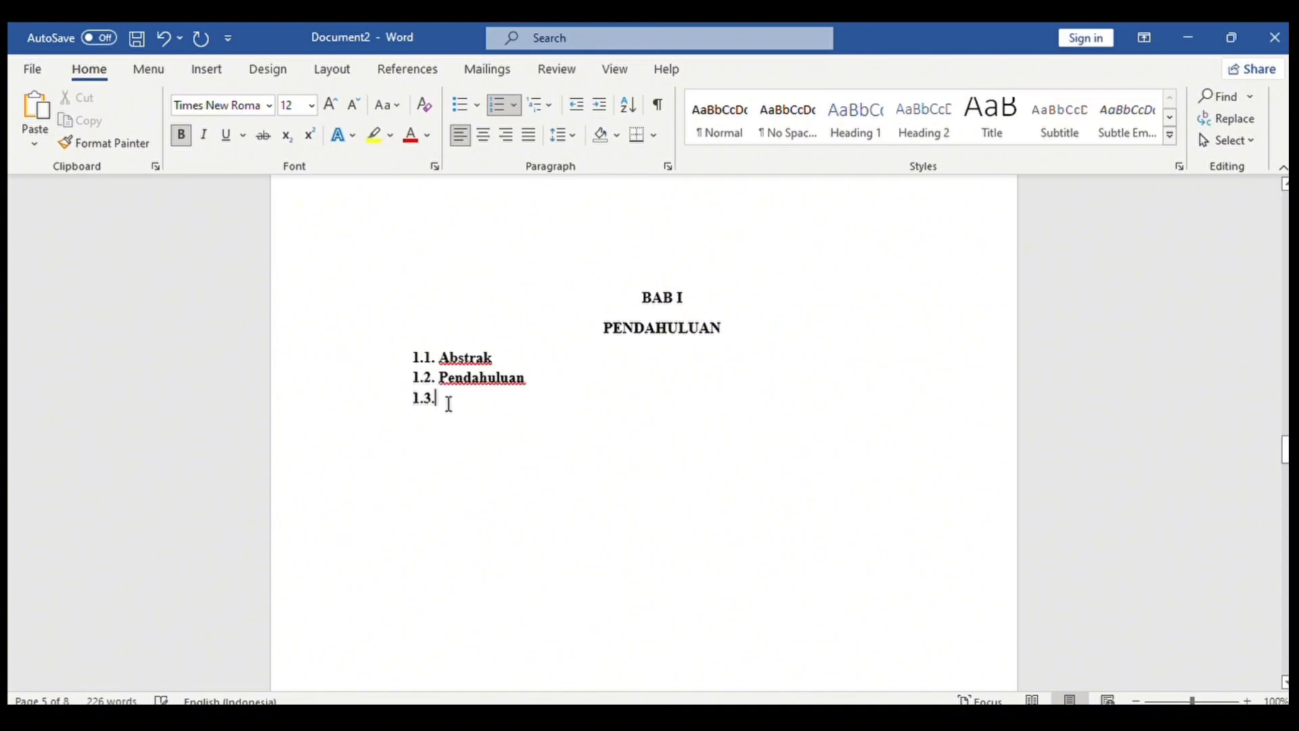
pyautogui.write('Pembahasan')
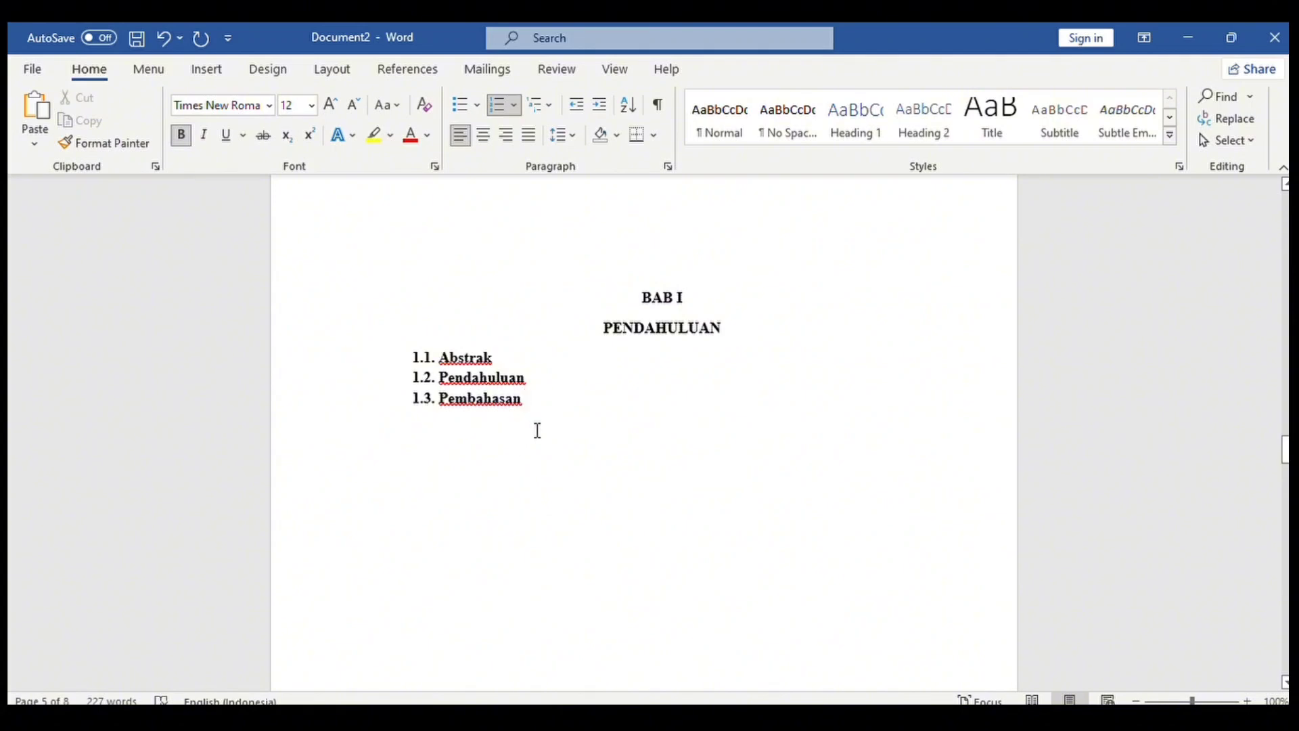
# Paste the abstract text on a new line under 1.1. Abstrak.
pyautogui.press('Return')
pyautogui.press('BackSpace')
pyautogui.write('Jurnal yang berjudul "Hubungan Tenaga Kerja dan Keterbukaan Ekonomi untuk Pertumbuhan Ekonomi Indonesia" berisikan tentang bagaimana tenaga kerja yang ada di Indonesia yang sangat berpengaruh terhadap pertumbuhan ekonomi di Indonesia, serta tujuan digunakan untuk menganalisis dampak tenaga kerja dan pembukaan ekonomi terhadap pertumbuhan ekonomi Indonesia dalam jangka pendek dan panjang. Penelitian ini menggunakan data sekunder yang diperoleh dari Bank Dunia selama periode 1990-2020. Dengan variabel independen meliputi Tenaga Kerja (TK), Ekspor, Impor dan variabel dependennya adalah Pertumbuhan Ekonomi (PE). Pada bagian abstrak sendiri menggunakan bahasa Inggris dan juga bahasa Indonesia dan terdapat kata kunci atau key words untuk memudahkan pembaca, abstrak sendiri menggambarkan secara keseluruhan jurnal dan menunjukkan topik bahasan yang ada di dalam jurnal tersebut. Sehingga, pembaca dapat memahami jurnal dengan mudah dan efisiensi waktu.')
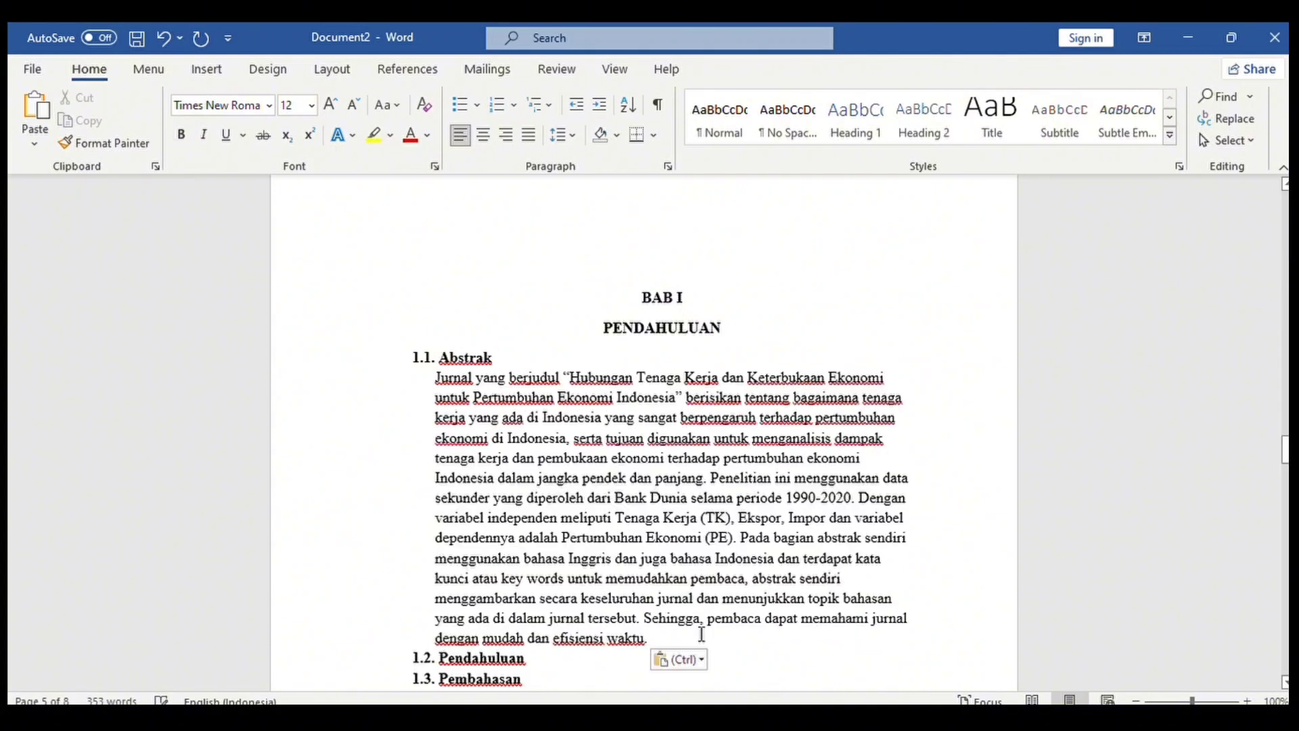
pyautogui.scroll(-3, 484, 505)
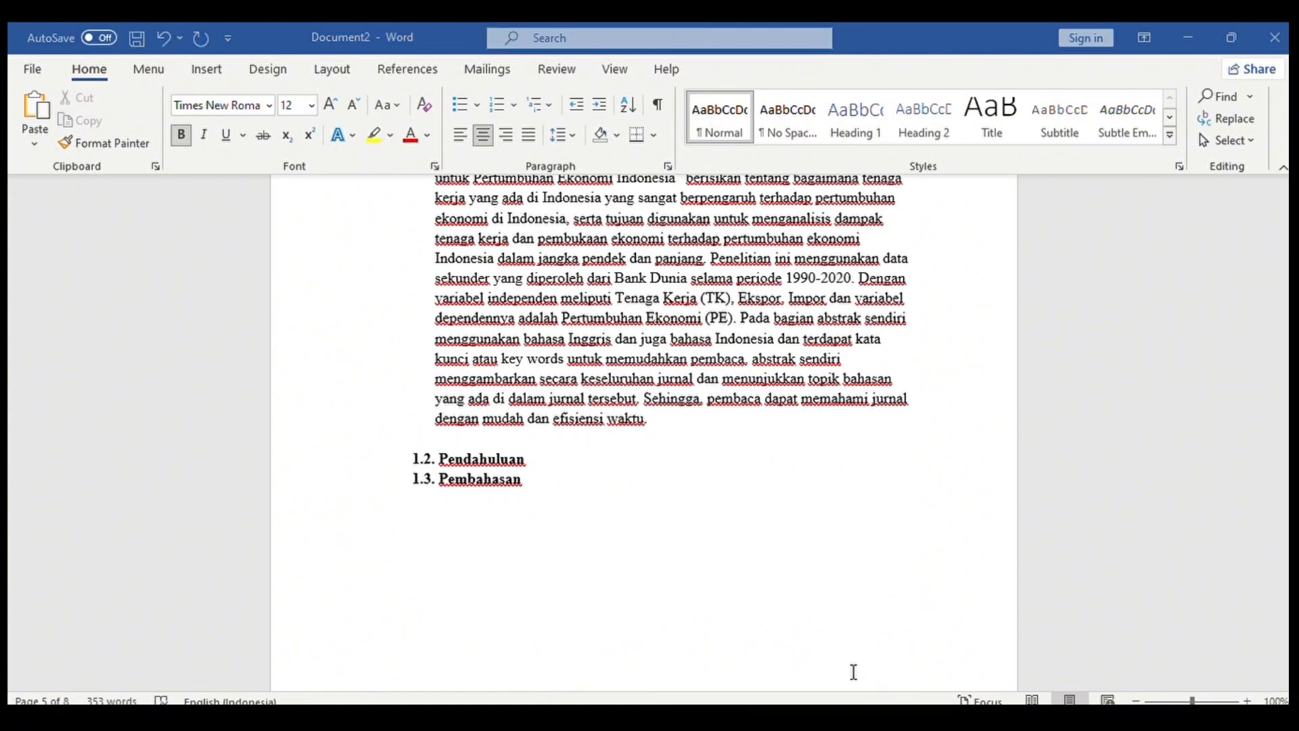
# Paste and indent the introduction under 1.2. Pendahuluan, then open a line under 1.3. Pembahasan.
pyautogui.click(593, 460)
pyautogui.press('Return')
pyautogui.hotkey('ctrl', 'v')
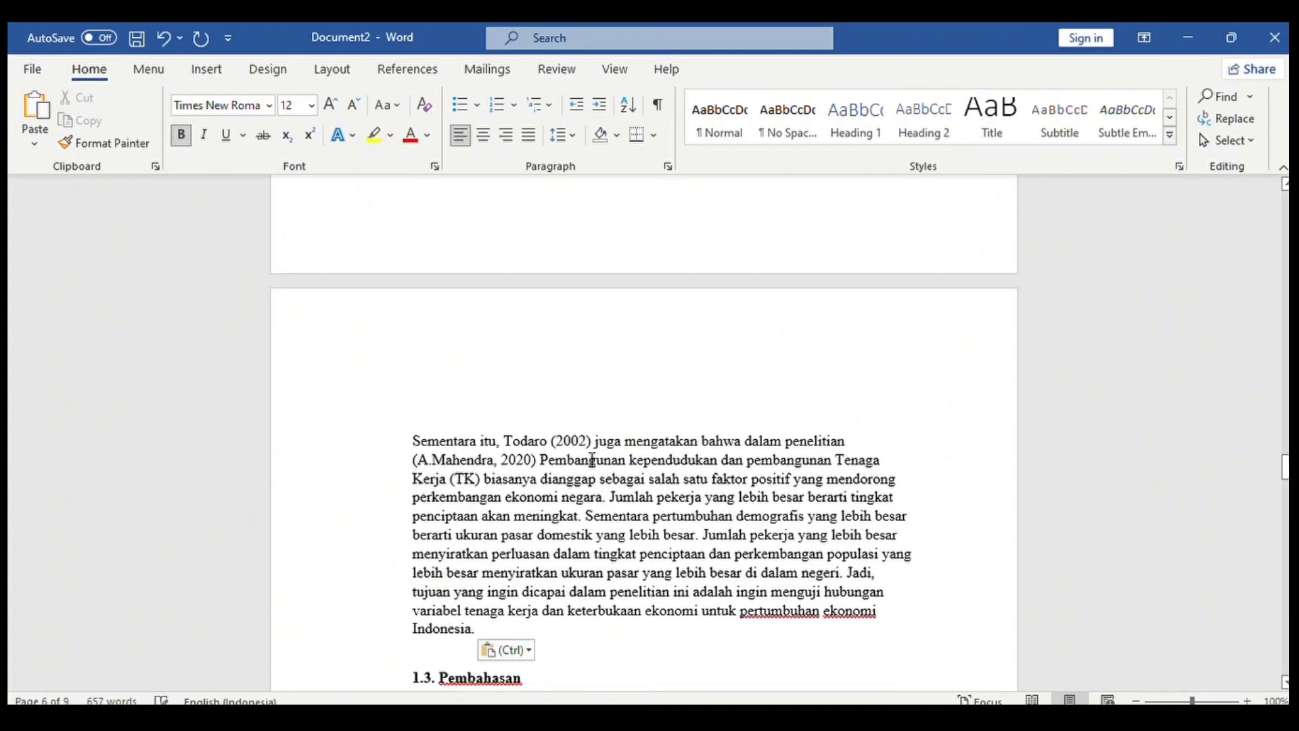
pyautogui.moveTo(1286, 471); pyautogui.dragTo(1286, 437)
pyautogui.click(414, 400)
pyautogui.press('BackSpace')
pyautogui.press('Return')
pyautogui.press('BackSpace')
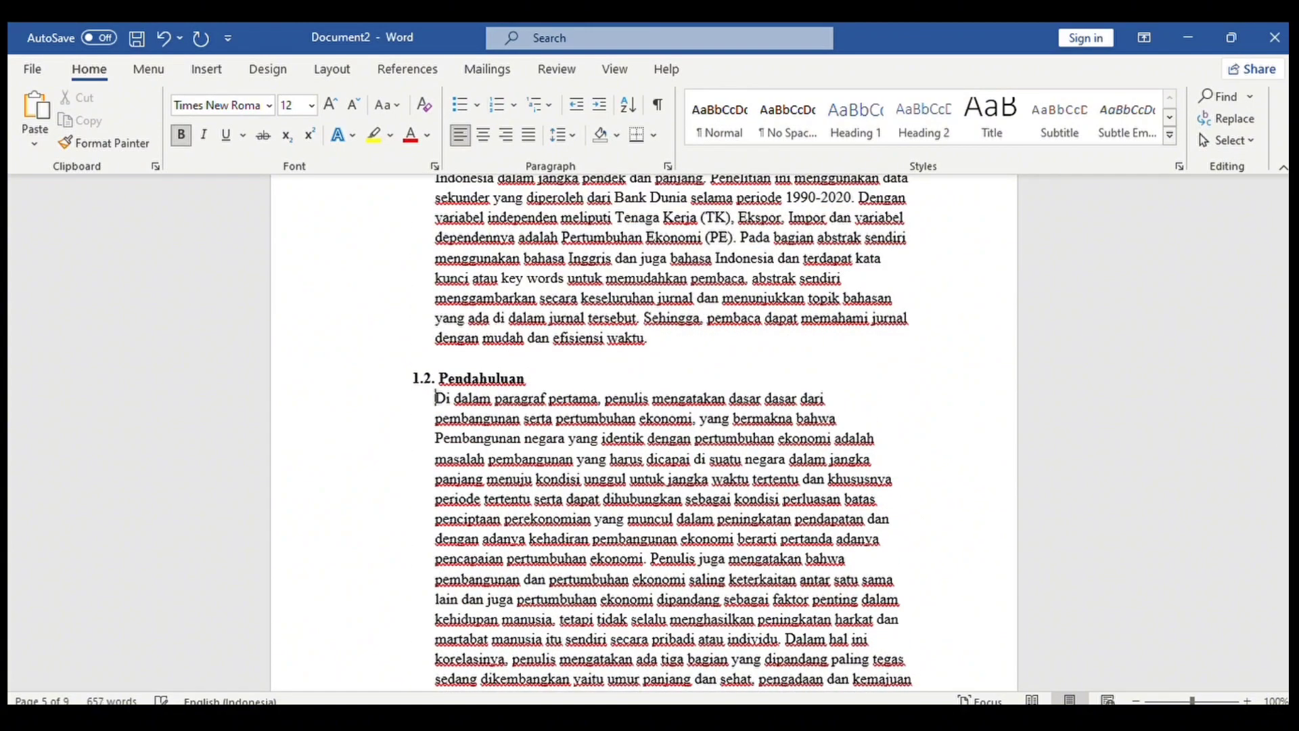
pyautogui.scroll(-10, 564, 484)
pyautogui.click(564, 485)
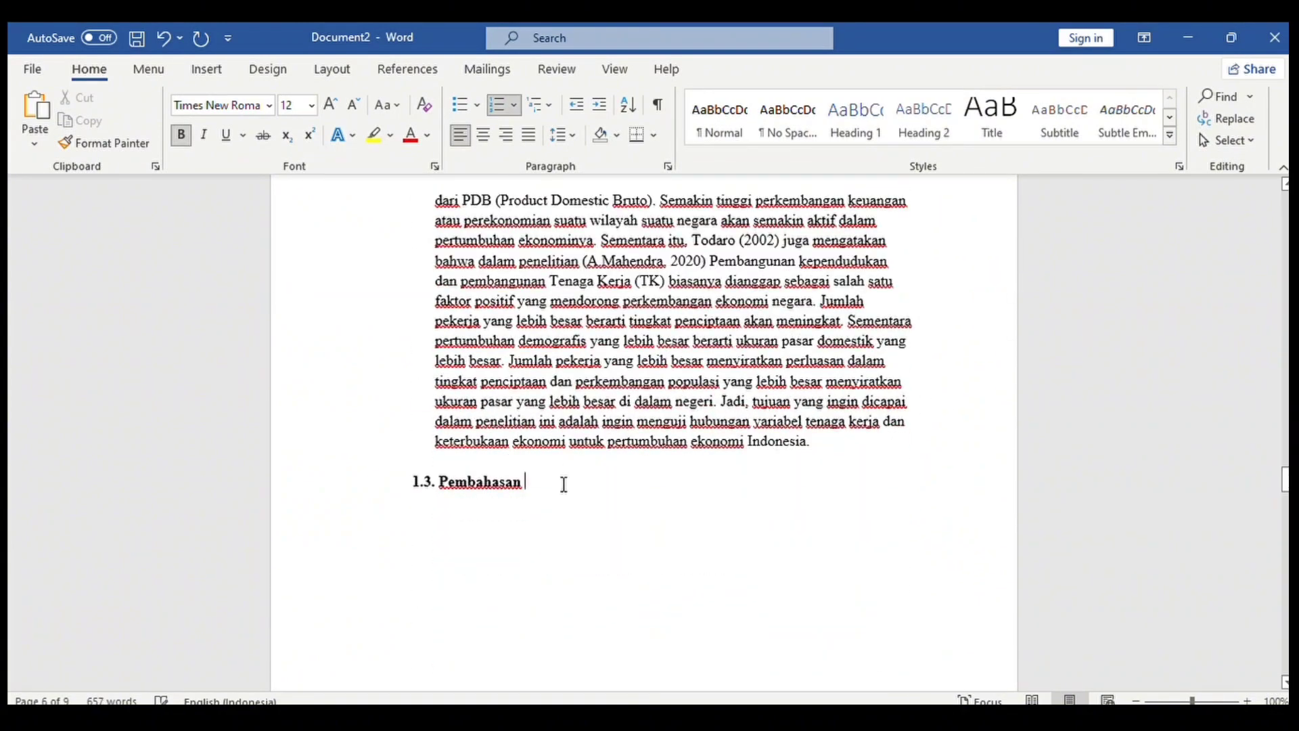
pyautogui.press('Return')
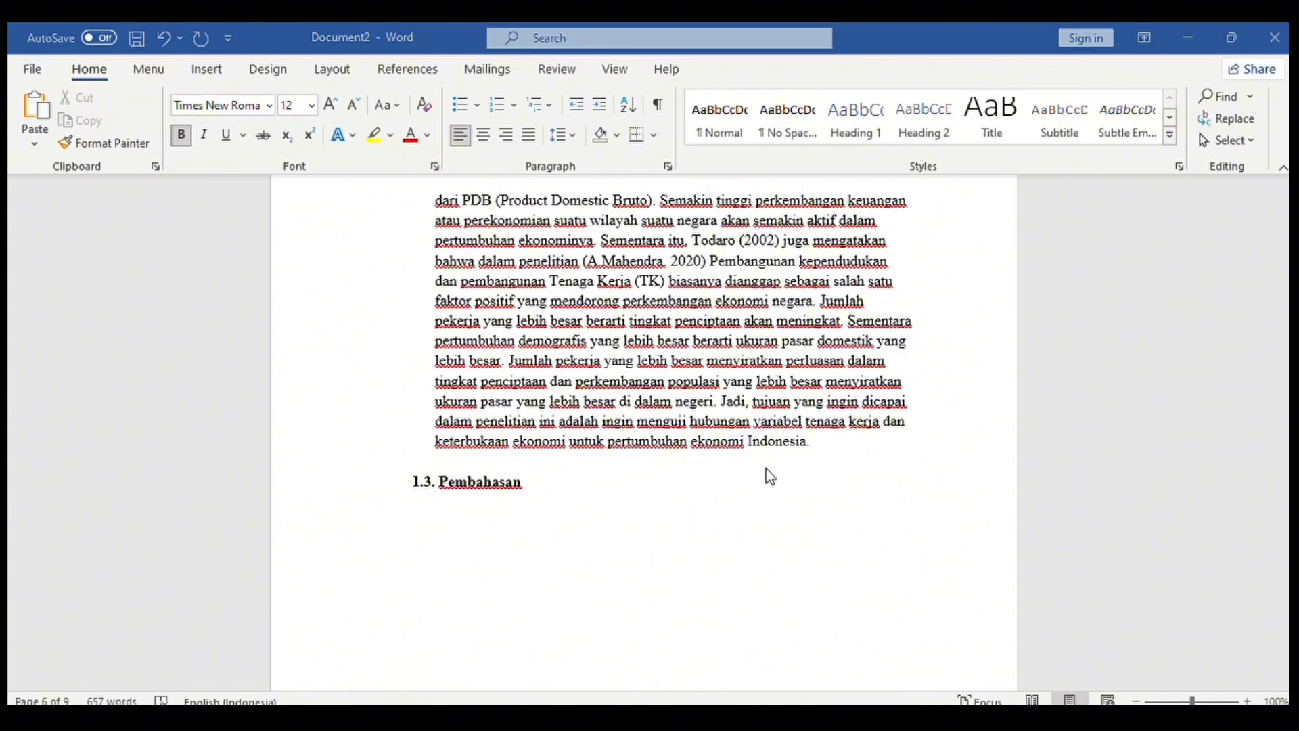
# Paste the discussion text under 1.3 Pembahasan, remove the stray 1.4 numbering, and merge Metode Penelitian into the indented block.
pyautogui.click(488, 509)
pyautogui.hotkey('ctrl', 'v')
pyautogui.moveTo(1286, 502); pyautogui.dragTo(1286, 428)
pyautogui.click(409, 402)
pyautogui.press('BackSpace')
pyautogui.press('Return')
pyautogui.press('BackSpace')
pyautogui.click(413, 489)
pyautogui.press('BackSpace')
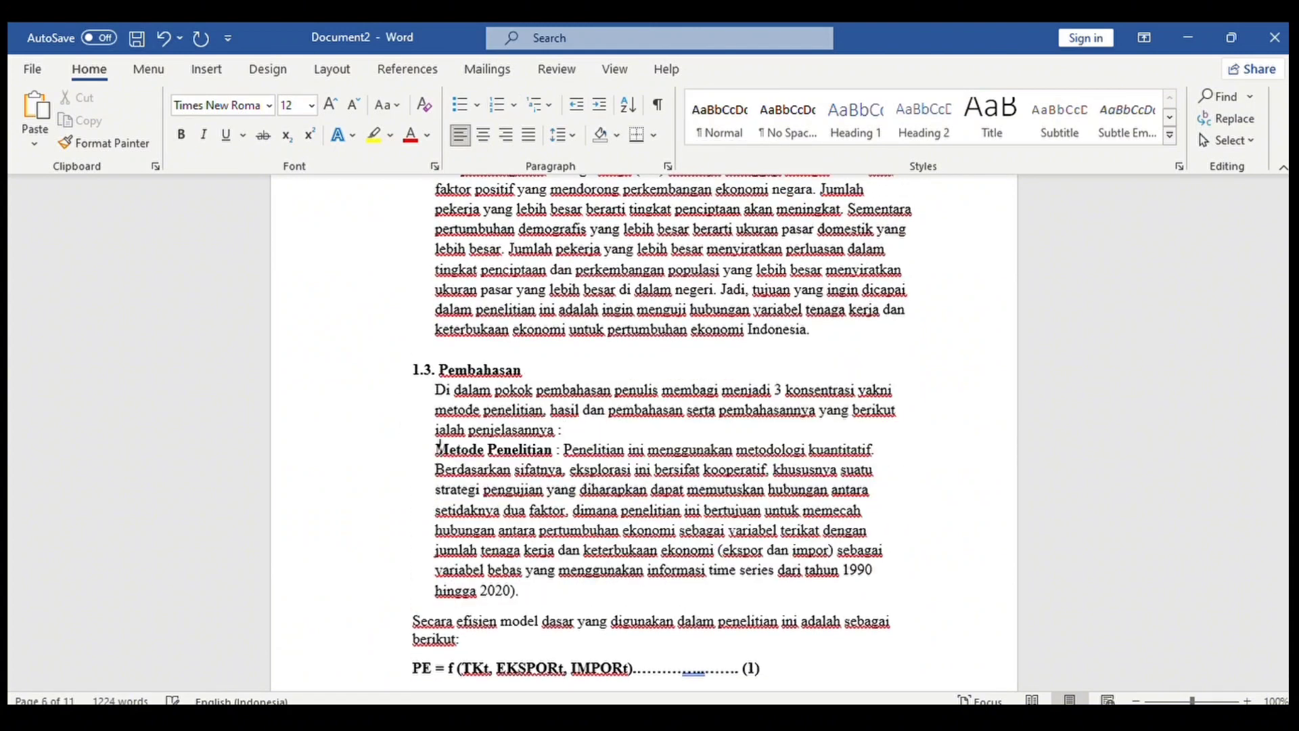
# Restore the accidentally deleted word Secara and keep its paragraph on its own line.
pyautogui.doubleClick(413, 620)
pyautogui.press('BackSpace')
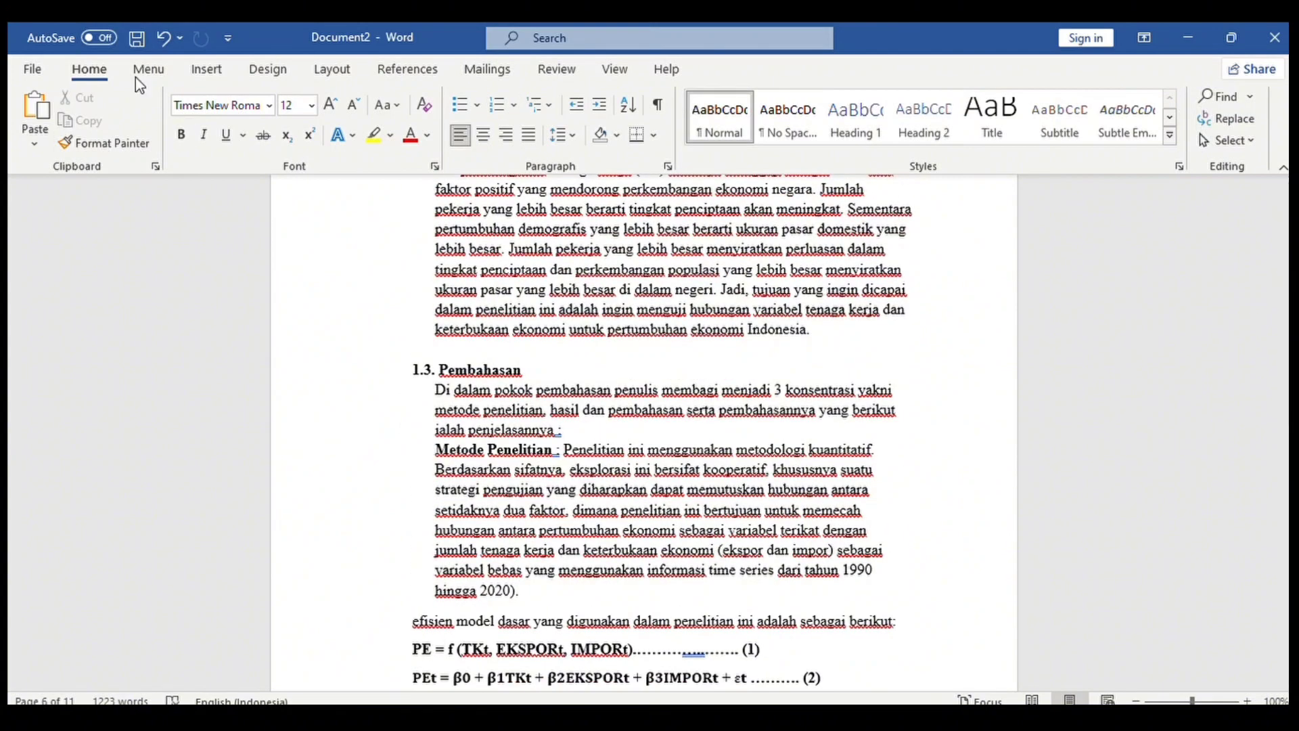
pyautogui.click(163, 38)
pyautogui.click(414, 620)
pyautogui.press('BackSpace')
pyautogui.press('Return')
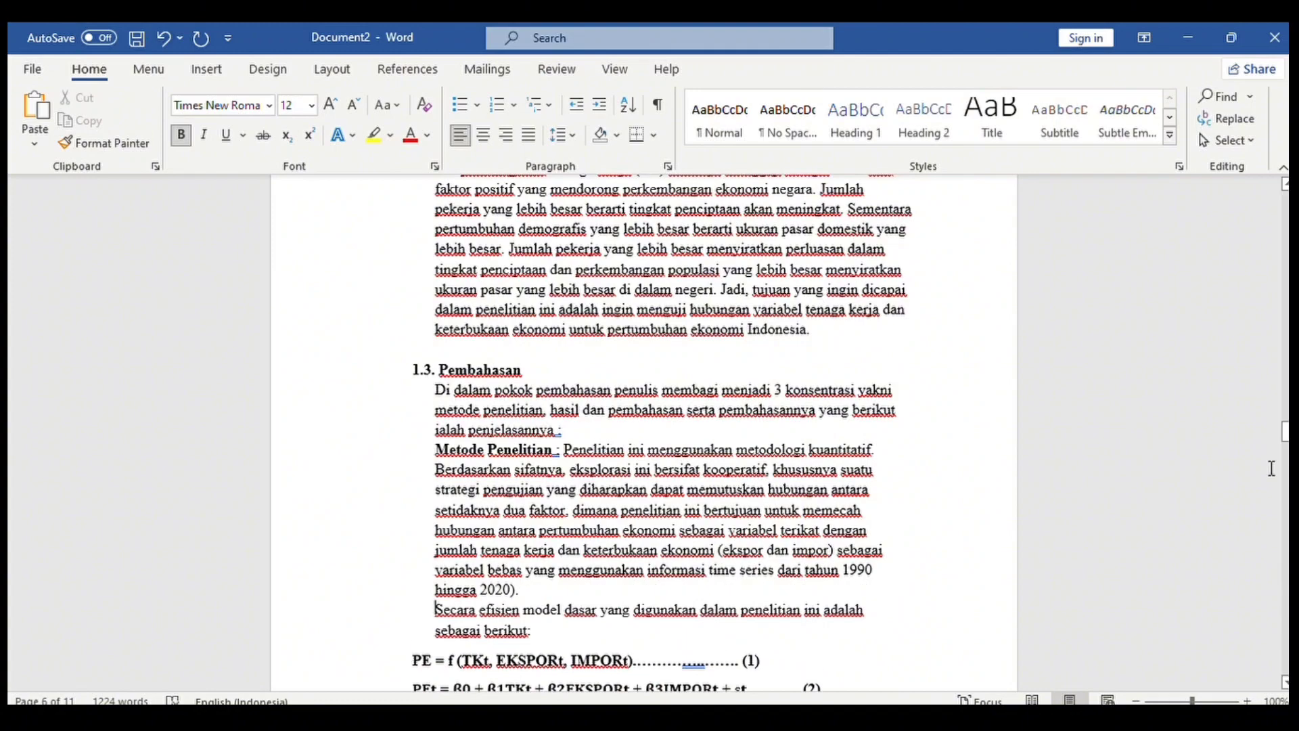
pyautogui.scroll(-3, 482, 485)
# Place equations (1), (2) and (3) on separate lines and remove the blank paragraph before Hasil dan Pembahasan.
pyautogui.click(414, 499)
pyautogui.press('BackSpace')
pyautogui.press('Return')
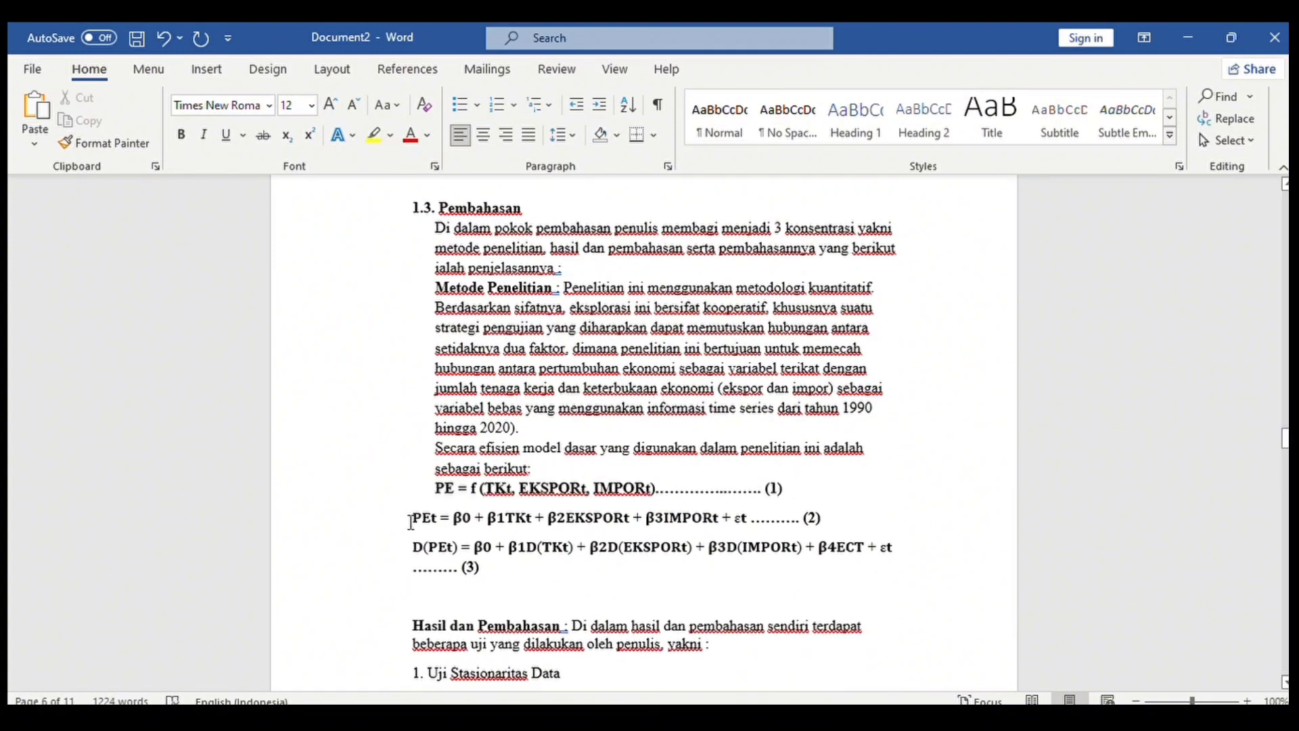
pyautogui.click(413, 509)
pyautogui.press('BackSpace')
pyautogui.click(413, 537)
pyautogui.press('BackSpace')
pyautogui.press('Return')
pyautogui.click(413, 609)
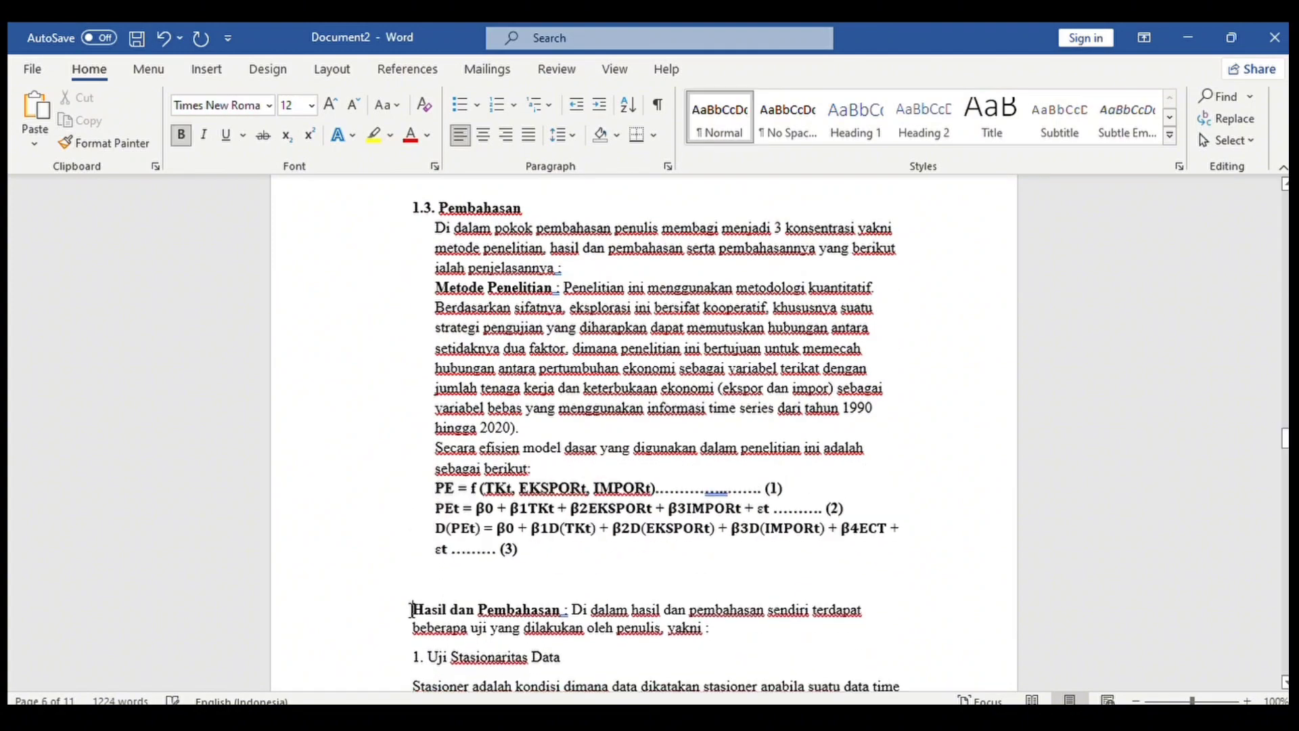
pyautogui.press('BackSpace')
pyautogui.press('BackSpace')
pyautogui.press('Return')
# Number the 1. Uji Stasionaritas Data test heading and join the broken memiliki line.
pyautogui.click(429, 620)
pyautogui.press('BackSpace')
pyautogui.press('BackSpace')
pyautogui.press('BackSpace')
pyautogui.press('BackSpace')
pyautogui.press('Return')
pyautogui.write('1.')
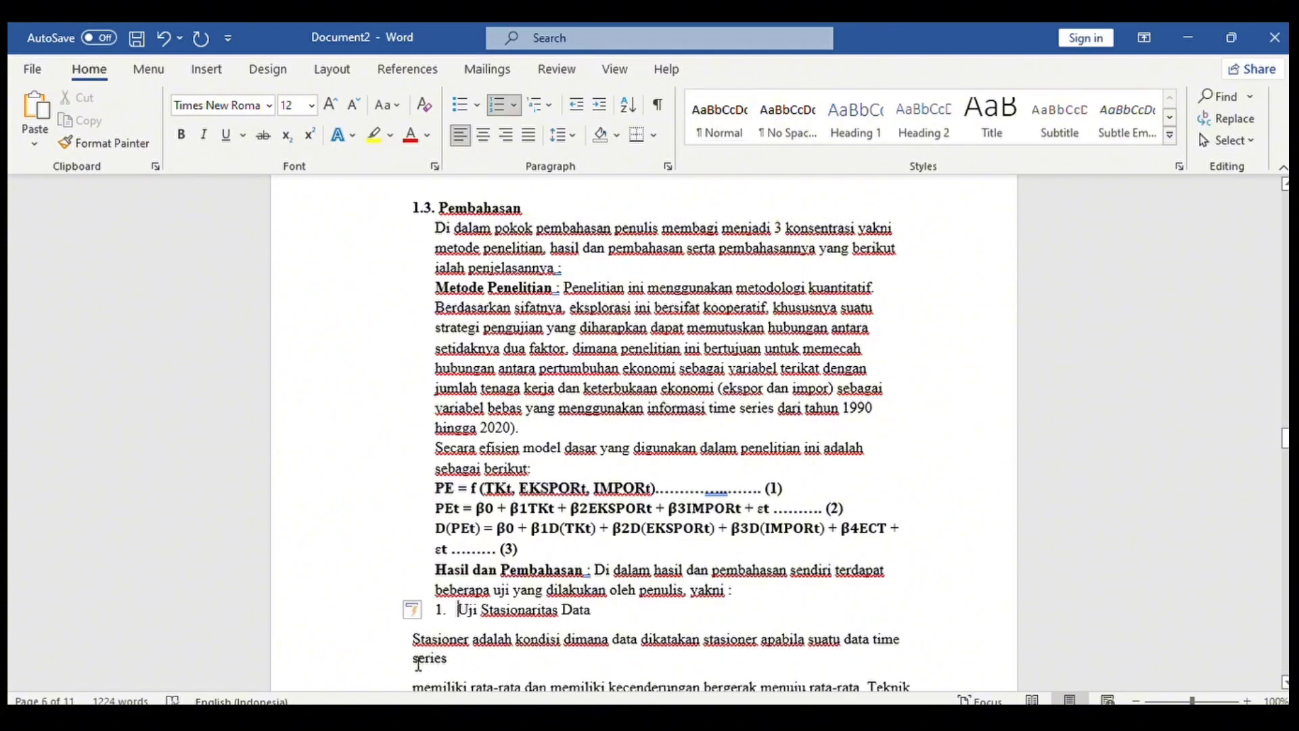
pyautogui.scroll(-1, 418, 664)
pyautogui.click(415, 655)
pyautogui.press('BackSpace')
# Rejoin the Dickey Fuller text, attach the Stasioner paragraph to the list, and number the section 2.3.
pyautogui.moveTo(1281, 427); pyautogui.dragTo(1283, 448)
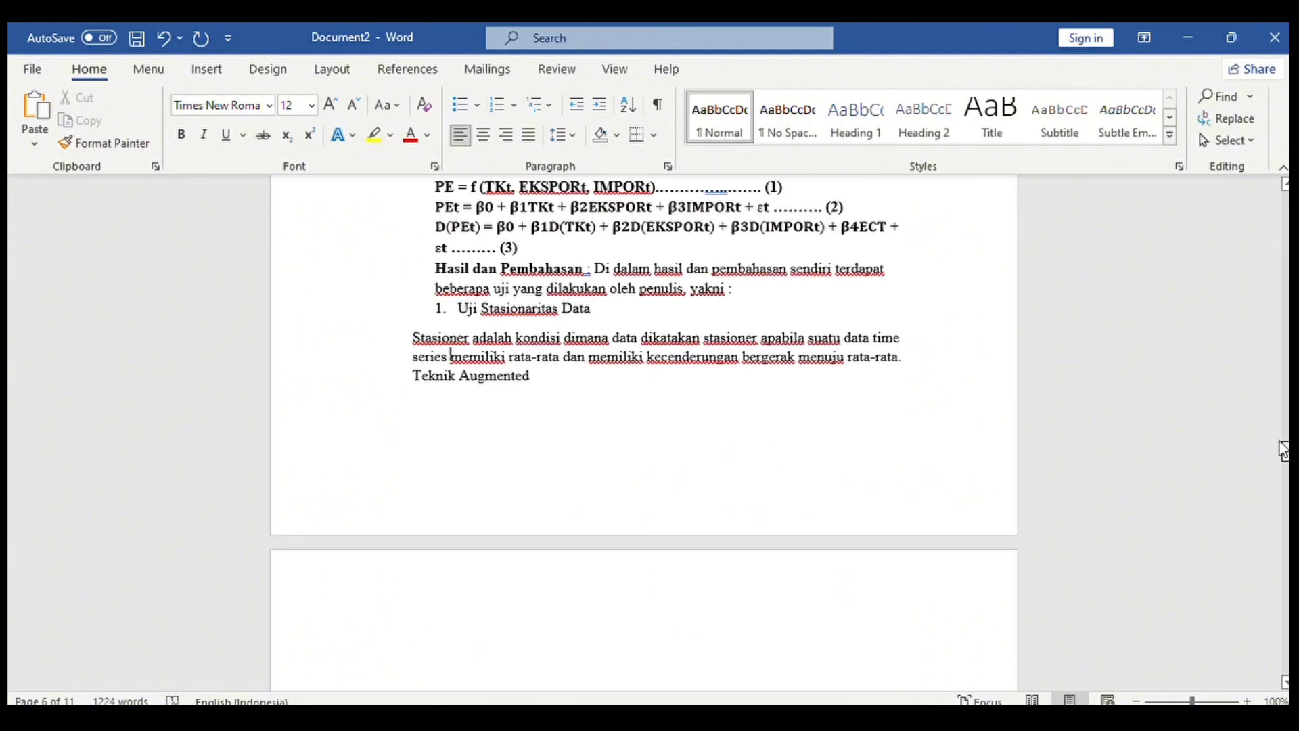
pyautogui.scroll(-2, 415, 603)
pyautogui.click(413, 608)
pyautogui.press('BackSpace')
pyautogui.click(415, 251)
pyautogui.press('BackSpace')
pyautogui.press('Return')
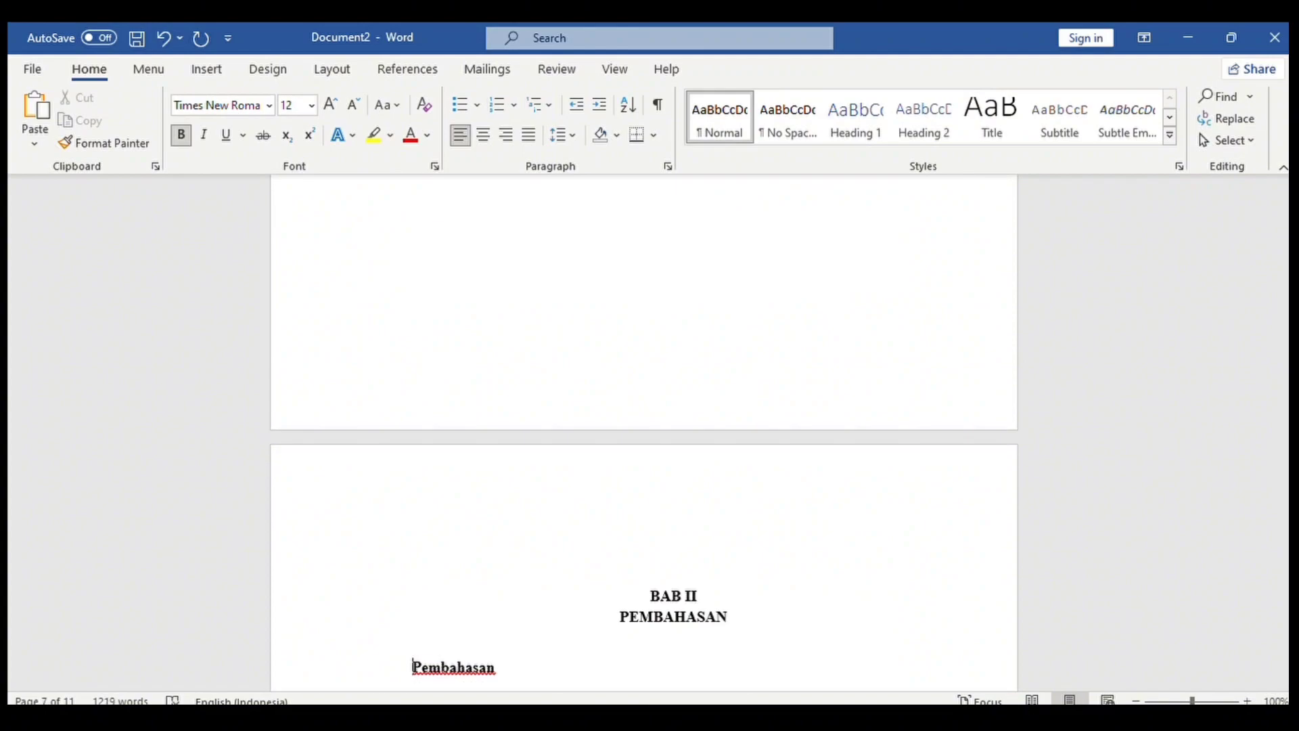
pyautogui.moveTo(1284, 454); pyautogui.dragTo(1280, 624)
pyautogui.write('2.3.')
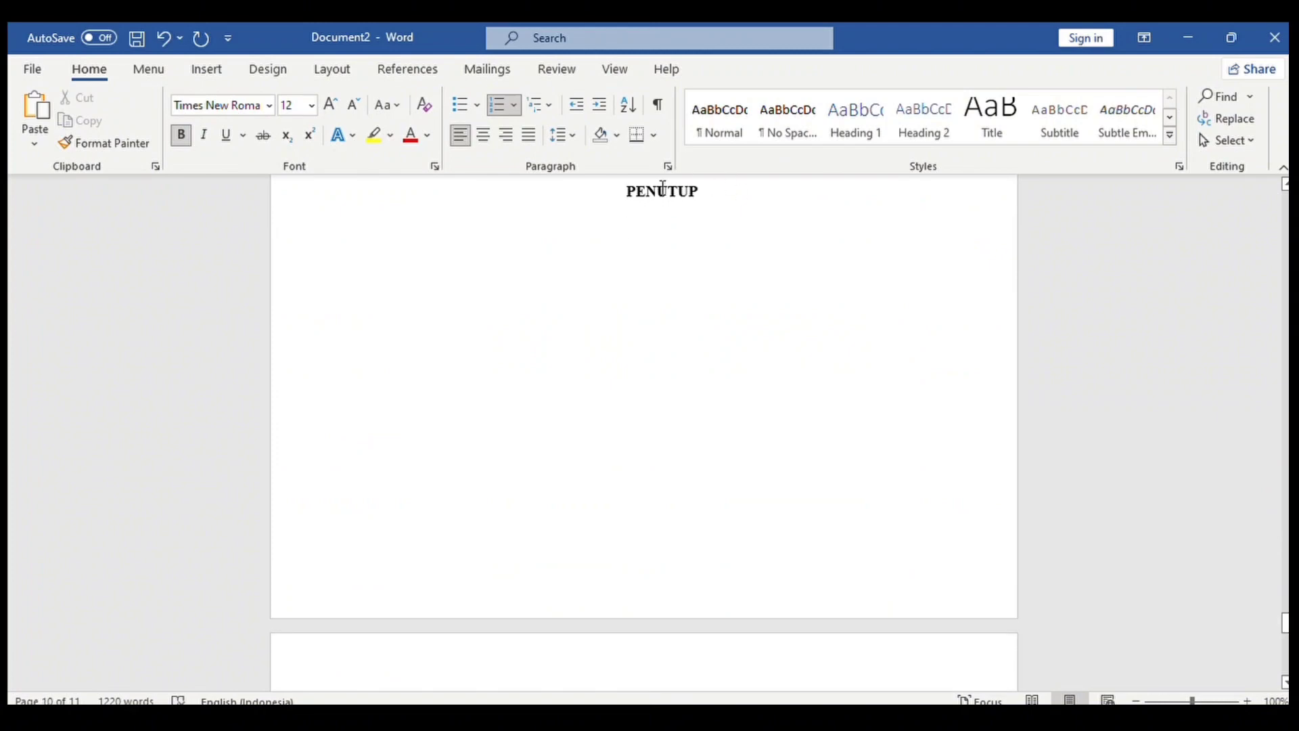
# Push BAB III onto a new page and centre the BAB III and PENUTUP headings.
pyautogui.click(638, 178)
pyautogui.press('BackSpace')
pyautogui.press('BackSpace')
pyautogui.press('BackSpace')
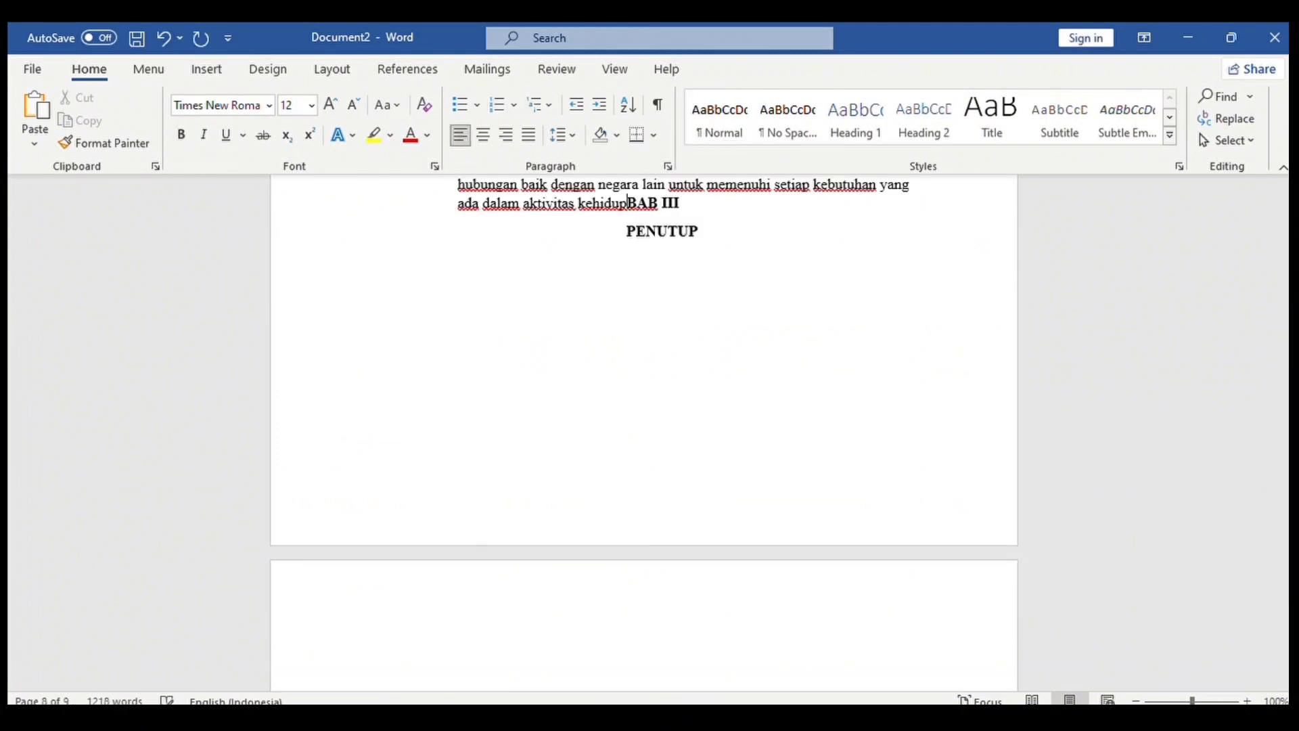
pyautogui.press('Return')
pyautogui.press('Return')
pyautogui.press('Return')
pyautogui.press('Return')
pyautogui.press('Return')
pyautogui.press('Return')
pyautogui.press('Return')
pyautogui.press('Return')
pyautogui.press('Return')
pyautogui.press('Return')
pyautogui.press('Return')
pyautogui.click(483, 135)
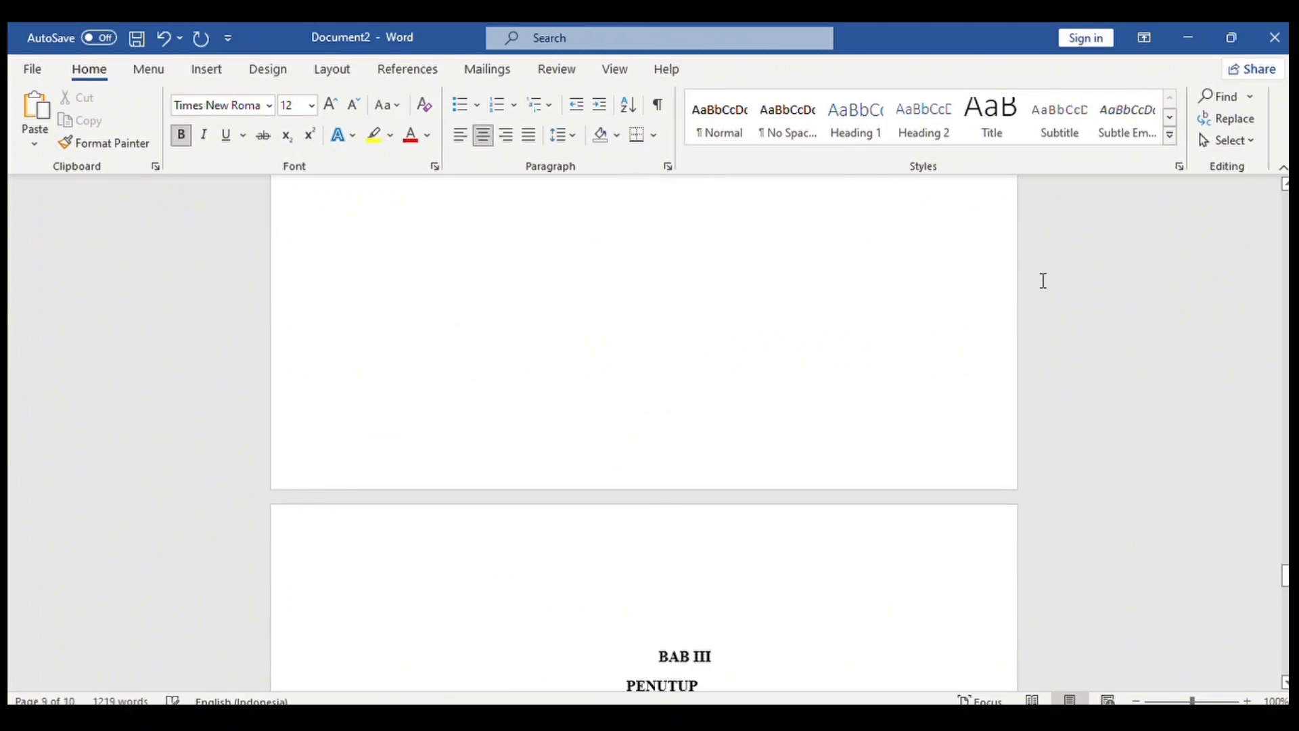
pyautogui.moveTo(660, 657); pyautogui.dragTo(697, 694)
pyautogui.click(455, 129)
pyautogui.click(459, 581)
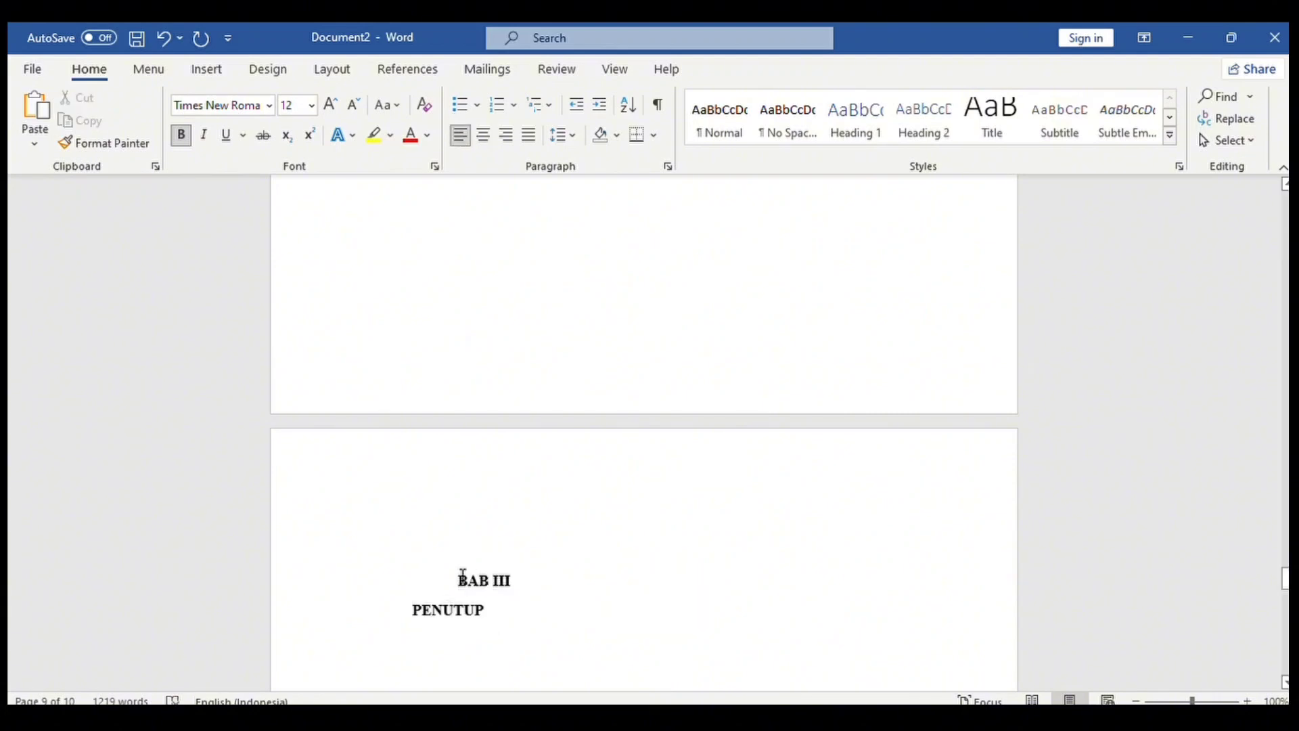
pyautogui.press('BackSpace')
pyautogui.moveTo(414, 584); pyautogui.dragTo(496, 610)
pyautogui.click(483, 136)
# Add the Kesimpulan subheading below PENUTUP, numbered 3.1, with a new line under it.
pyautogui.click(697, 607)
pyautogui.moveTo(1285, 579); pyautogui.dragTo(1285, 594)
pyautogui.press('Down')
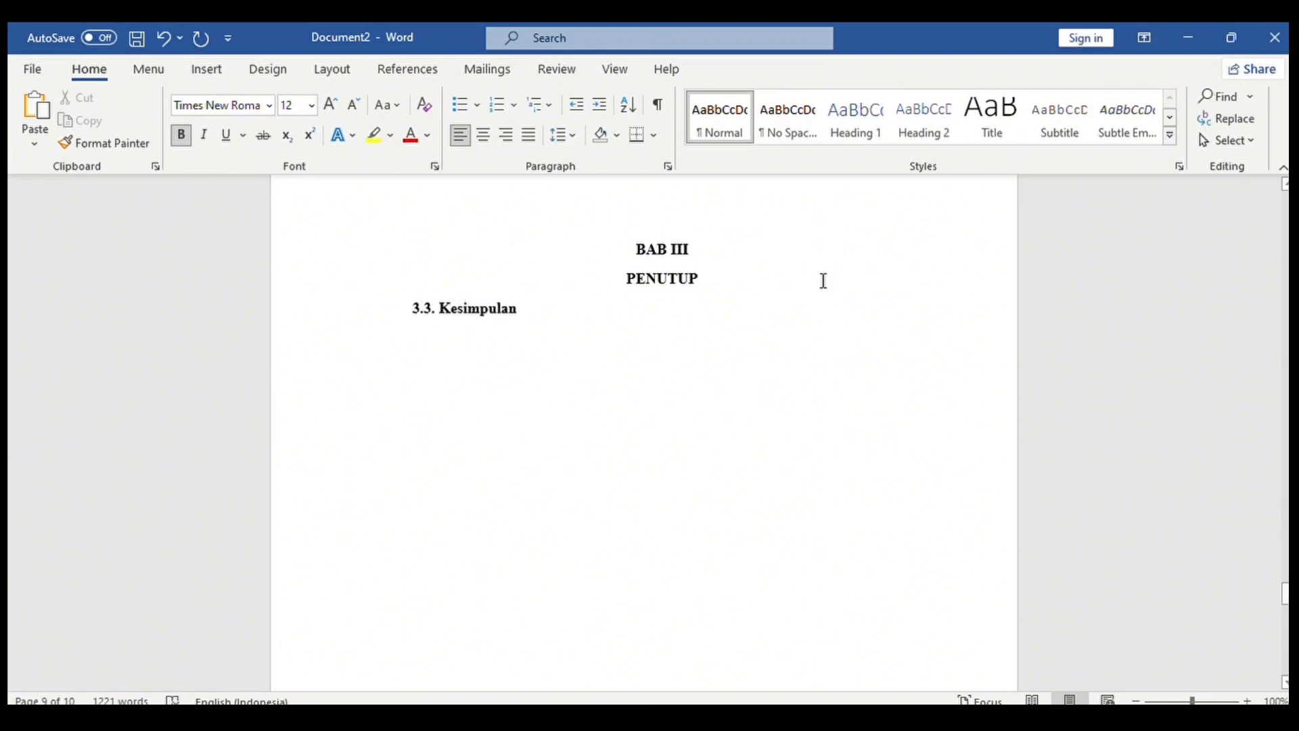
pyautogui.click(441, 308)
pyautogui.press('BackSpace')
pyautogui.press('BackSpace')
pyautogui.press('BackSpace')
pyautogui.press('BackSpace')
pyautogui.press('Return')
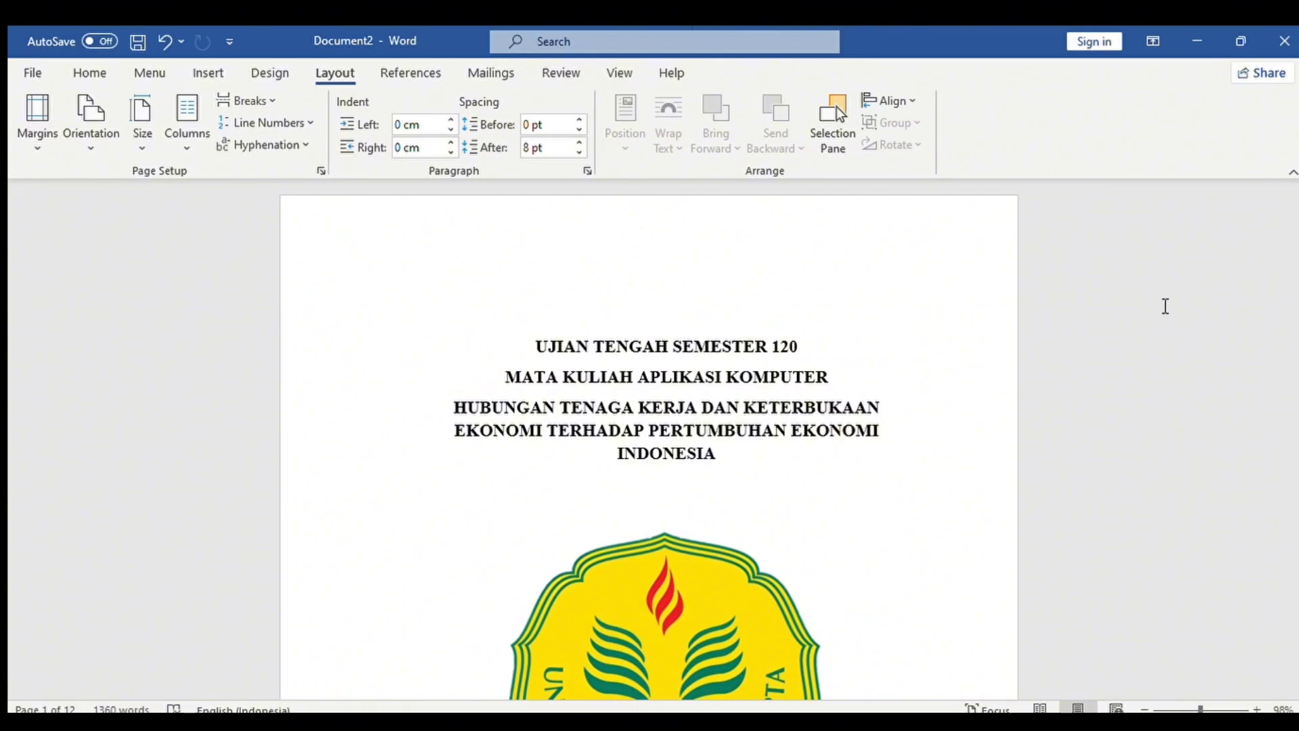
# Justify the selected body text.
pyautogui.moveTo(1294, 196); pyautogui.dragTo(1290, 245)
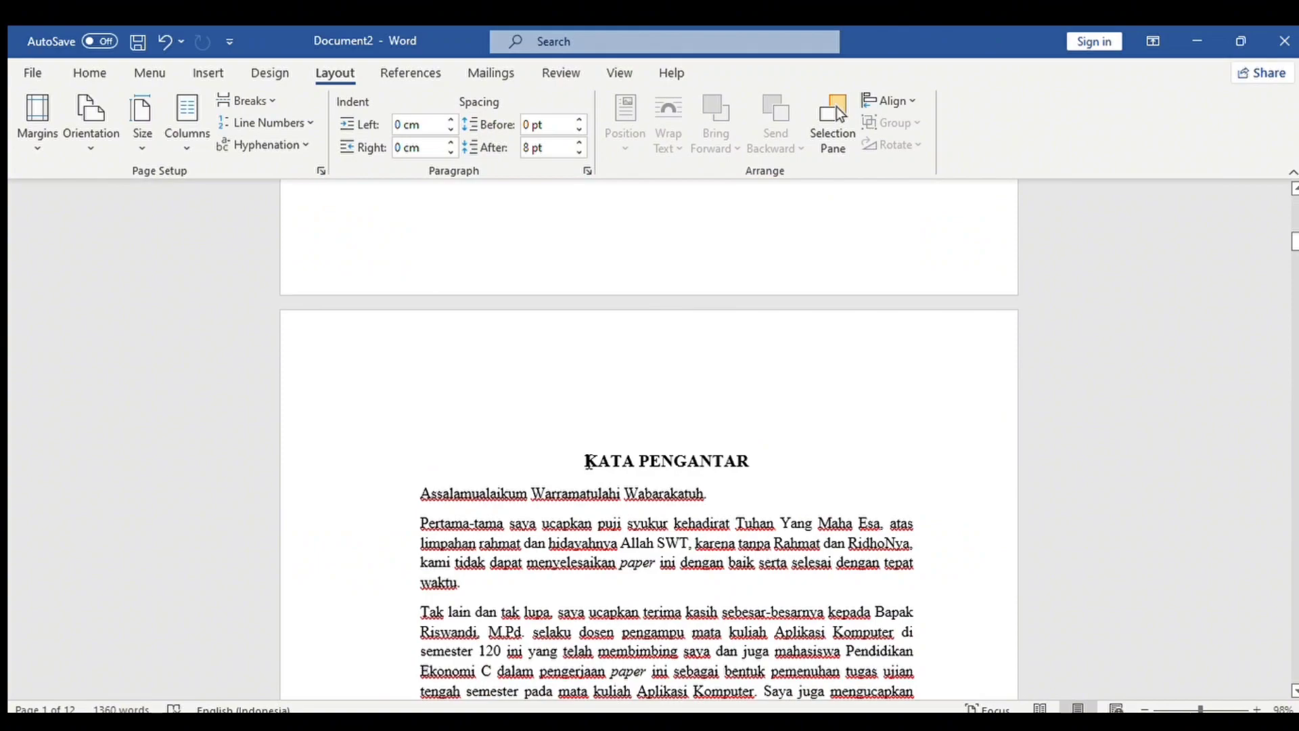
pyautogui.moveTo(587, 460); pyautogui.dragTo(731, 566)
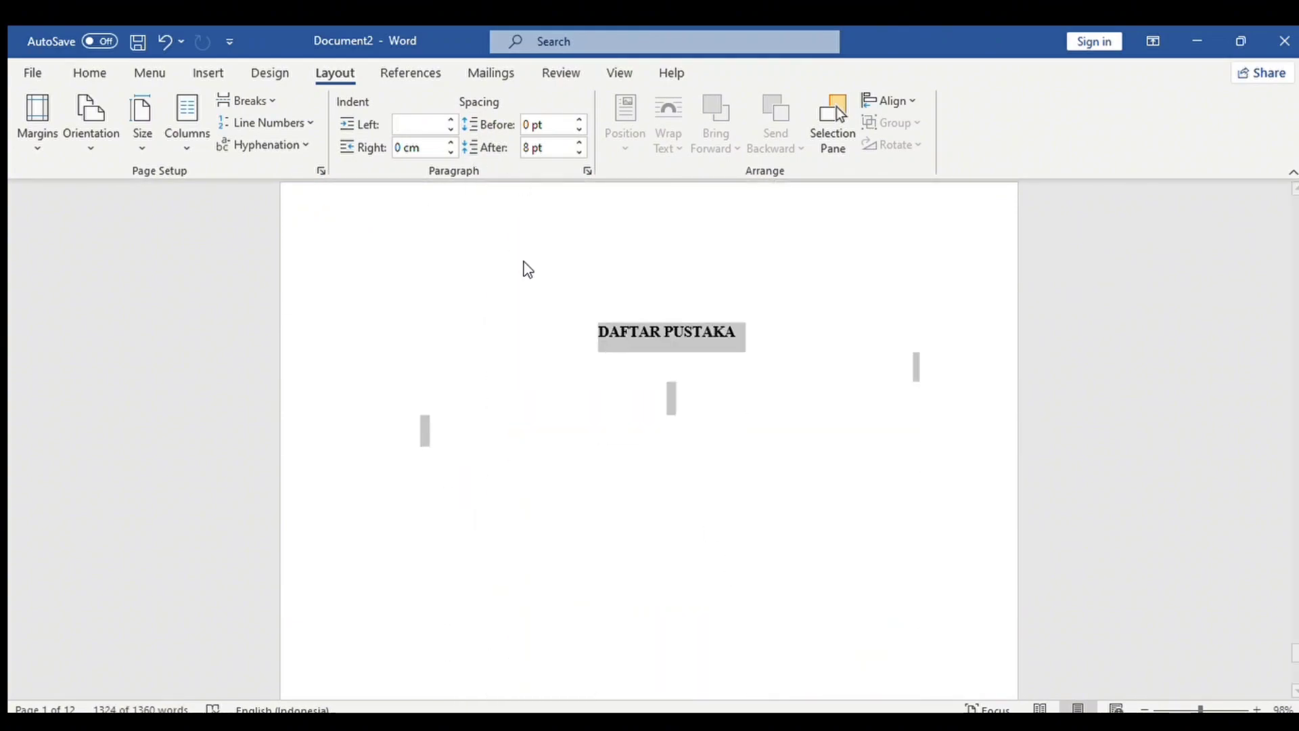
pyautogui.click(114, 72)
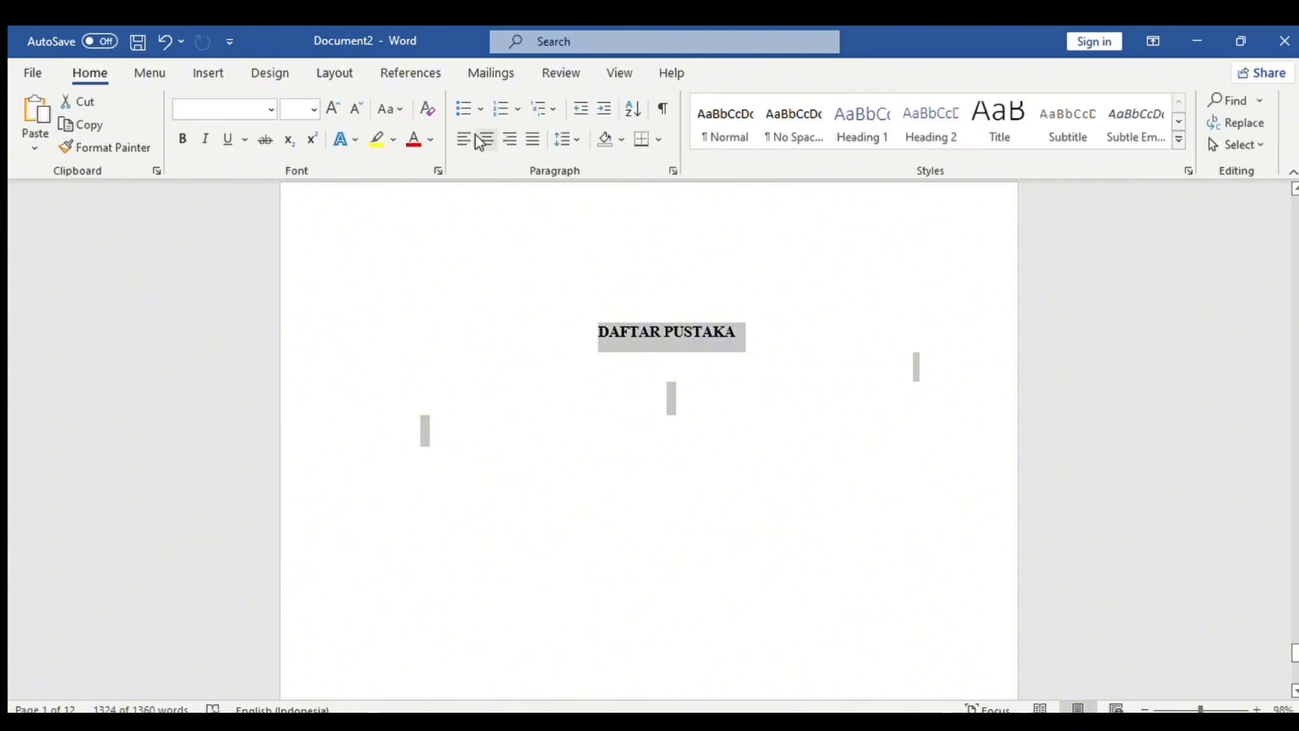
pyautogui.click(524, 139)
pyautogui.click(526, 337)
# Move DAFTAR PUSTAKA onto its own page and centre its heading.
pyautogui.scroll(5, 530, 434)
pyautogui.click(531, 433)
pyautogui.press('Return')
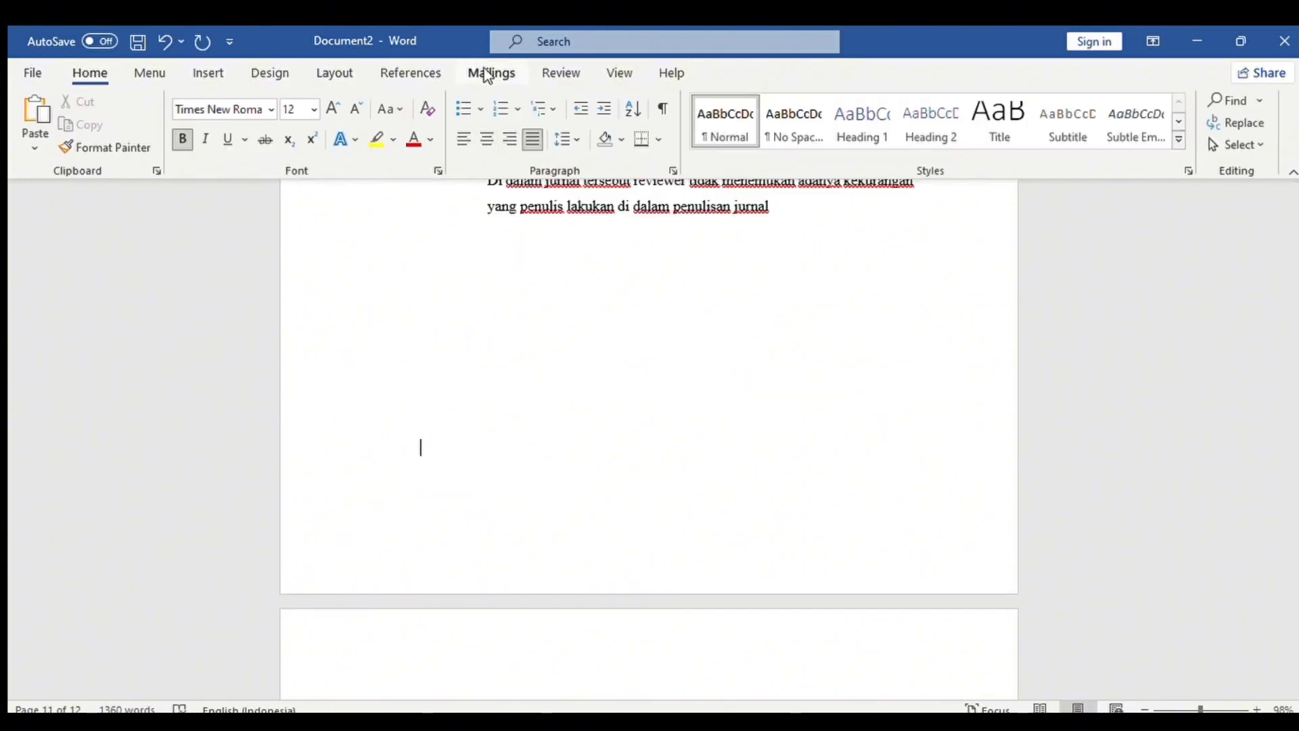
pyautogui.scroll(-3, 1287, 559)
pyautogui.moveTo(425, 556); pyautogui.dragTo(569, 556)
pyautogui.click(486, 138)
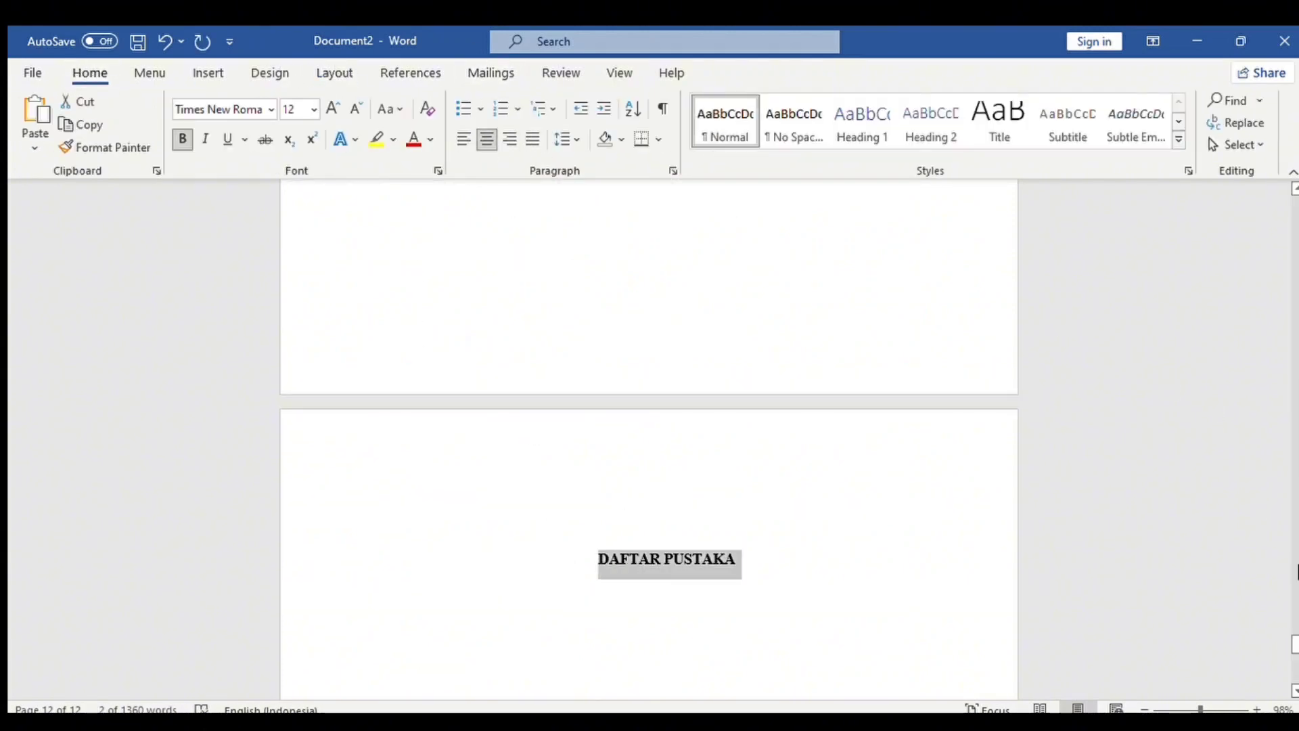
# Move BAB III onto the next page and centre the BAB III and PENUTUP headings with Ctrl+E.
pyautogui.moveTo(1294, 635); pyautogui.dragTo(1294, 595)
pyautogui.click(1293, 589)
pyautogui.click(1294, 665)
pyautogui.click(734, 226)
pyautogui.press('Return')
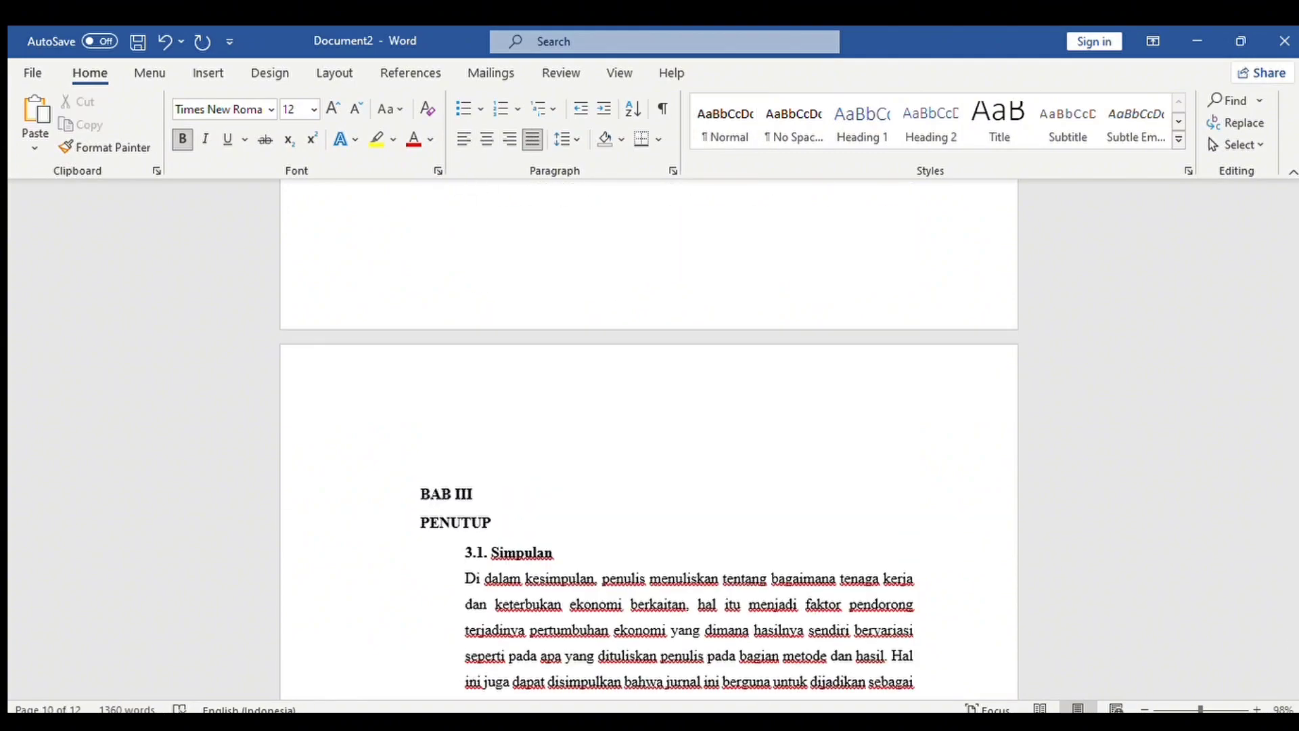
pyautogui.moveTo(423, 502); pyautogui.dragTo(499, 525)
pyautogui.hotkey('ctrl', 'e')
pyautogui.moveTo(1293, 605); pyautogui.dragTo(1294, 442)
# Start BAB II on a new page and centre the BAB II/PEMBAHASAN and BAB I/PENDAHULUAN headings.
pyautogui.click(609, 196)
pyautogui.press('Return')
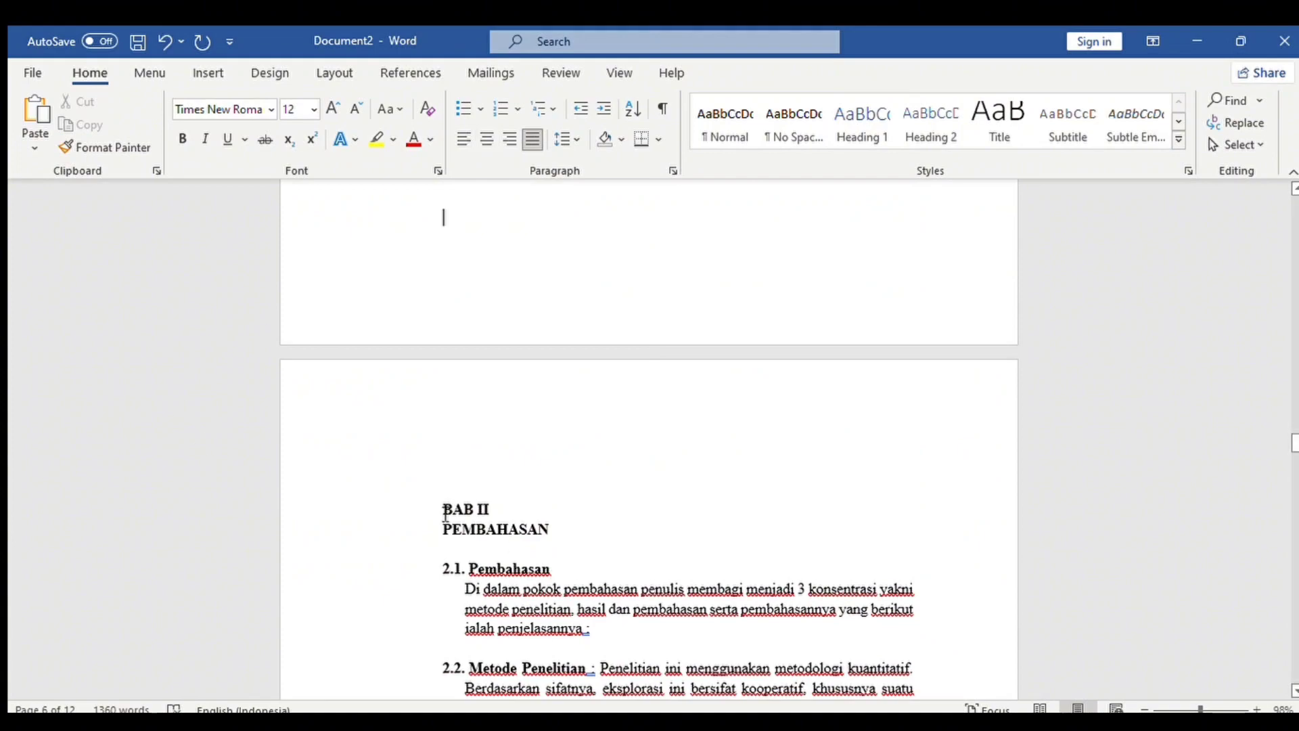
pyautogui.moveTo(444, 511); pyautogui.dragTo(550, 584)
pyautogui.hotkey('ctrl', 'e')
pyautogui.scroll(20, 473, 551)
pyautogui.click(420, 554)
pyautogui.click(487, 140)
pyautogui.click(798, 541)
# Centre the DAFTAR TABEL, DAFTAR ISI and KATA PENGANTAR headings.
pyautogui.moveTo(1294, 365); pyautogui.dragTo(1293, 321)
pyautogui.moveTo(420, 538); pyautogui.dragTo(545, 542)
pyautogui.click(487, 139)
pyautogui.scroll(20, 499, 337)
pyautogui.moveTo(420, 500); pyautogui.dragTo(514, 504)
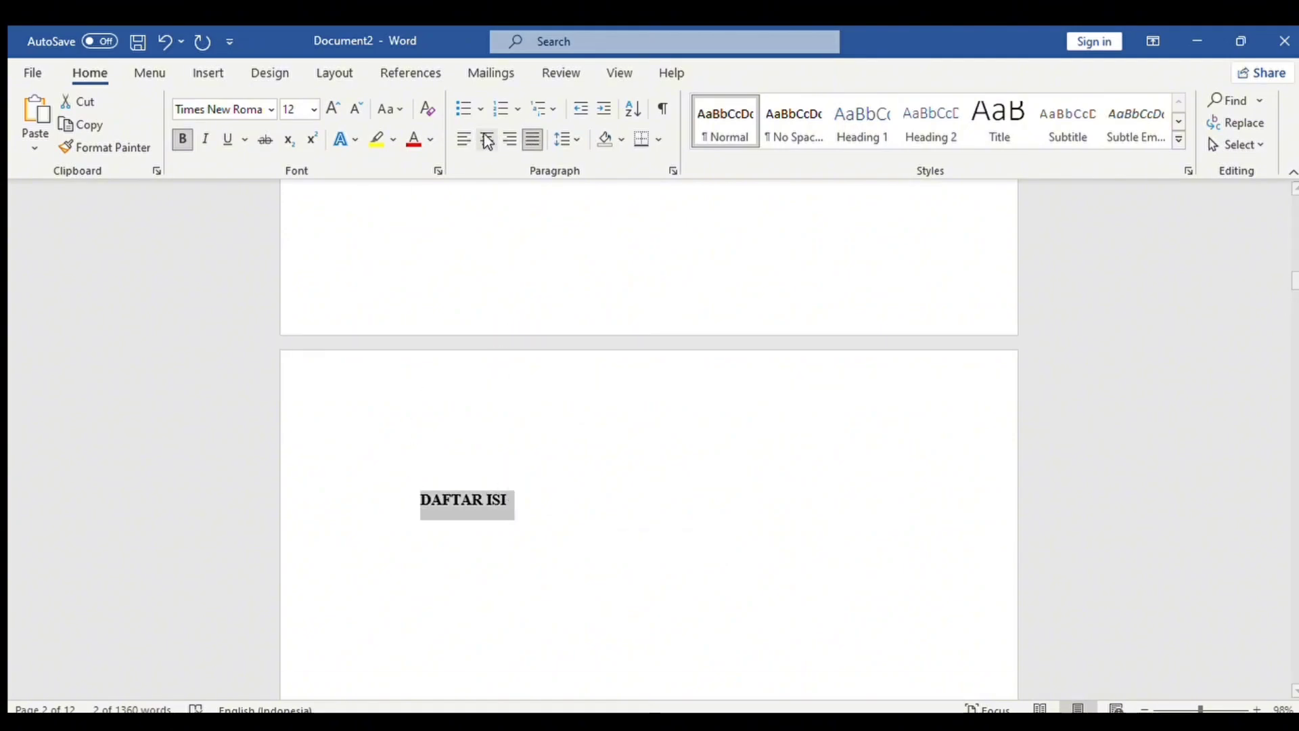
pyautogui.click(487, 141)
pyautogui.moveTo(1295, 280); pyautogui.dragTo(1295, 247)
pyautogui.moveTo(421, 365); pyautogui.dragTo(595, 367)
pyautogui.click(488, 140)
pyautogui.moveTo(1295, 248); pyautogui.dragTo(1288, 367)
# Open Page Setup for the BAB I section to widen its pages.
pyautogui.click(651, 360)
pyautogui.click(319, 73)
pyautogui.click(322, 171)
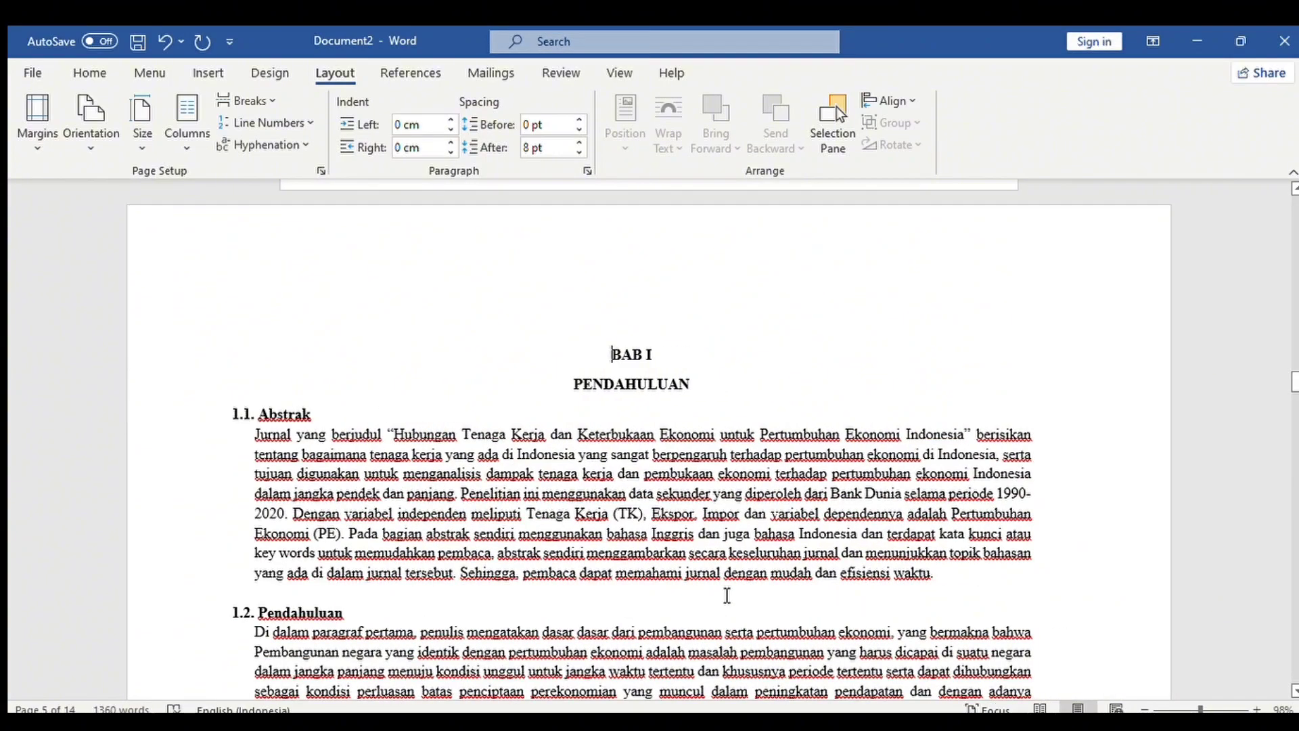
# Apply a new page setup to the BAB II section, bringing the document down to 11 pages.
pyautogui.moveTo(1297, 362); pyautogui.dragTo(1295, 437)
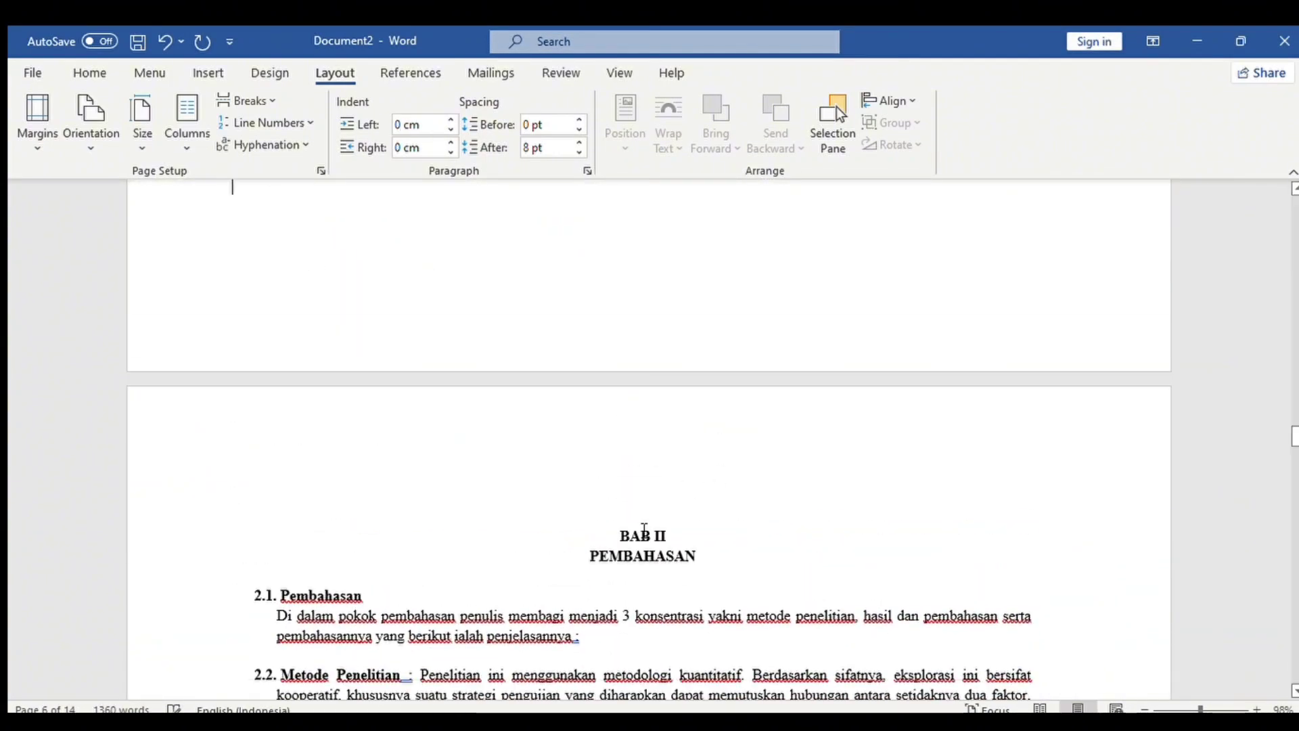
pyautogui.click(318, 169)
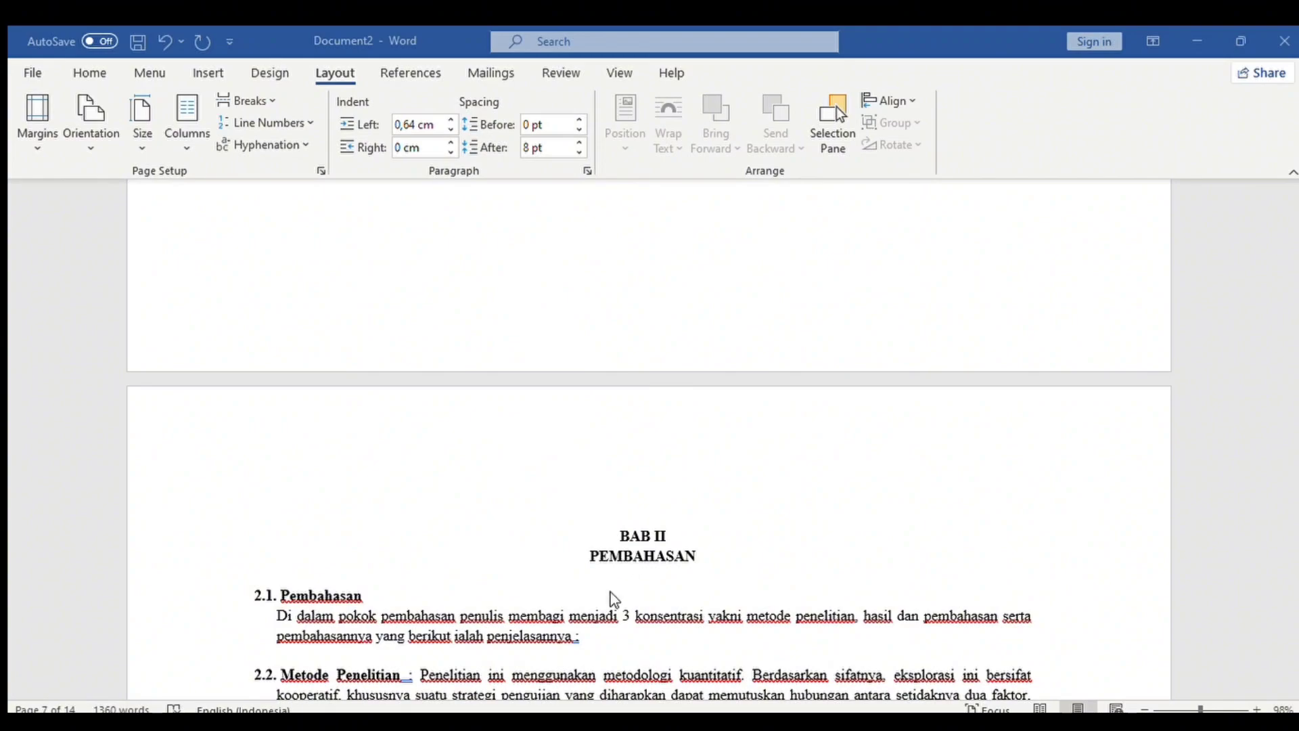
pyautogui.click(720, 593)
pyautogui.moveTo(1295, 418)
pyautogui.mouseDown()
pyautogui.moveTo(1295, 365)
pyautogui.moveTo(1288, 522)
pyautogui.moveTo(1289, 401)
pyautogui.mouseUp()
pyautogui.scroll(-7, 1294, 376)
pyautogui.moveTo(1168, 709); pyautogui.dragTo(1202, 708)
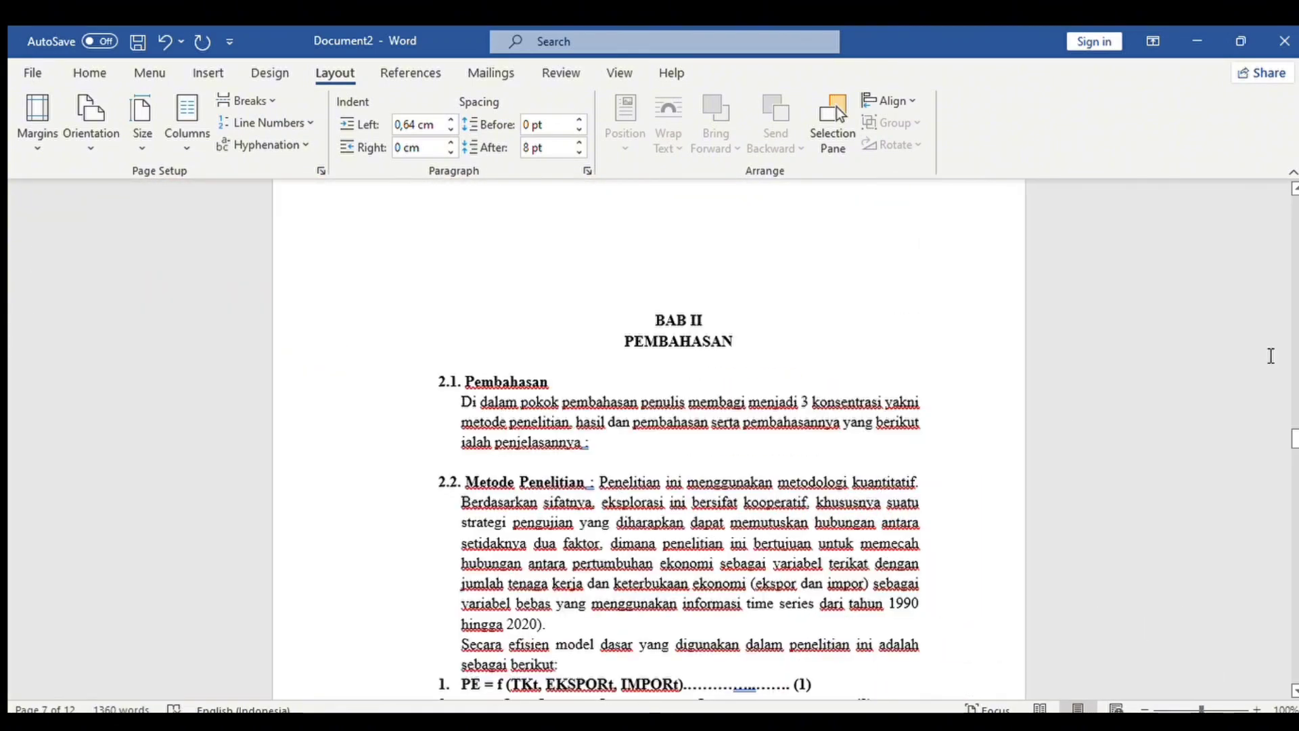
pyautogui.click(689, 265)
pyautogui.moveTo(1296, 438)
pyautogui.mouseDown()
pyautogui.moveTo(1297, 457)
pyautogui.moveTo(1296, 447)
pyautogui.mouseUp()
pyautogui.moveTo(656, 241); pyautogui.dragTo(961, 558)
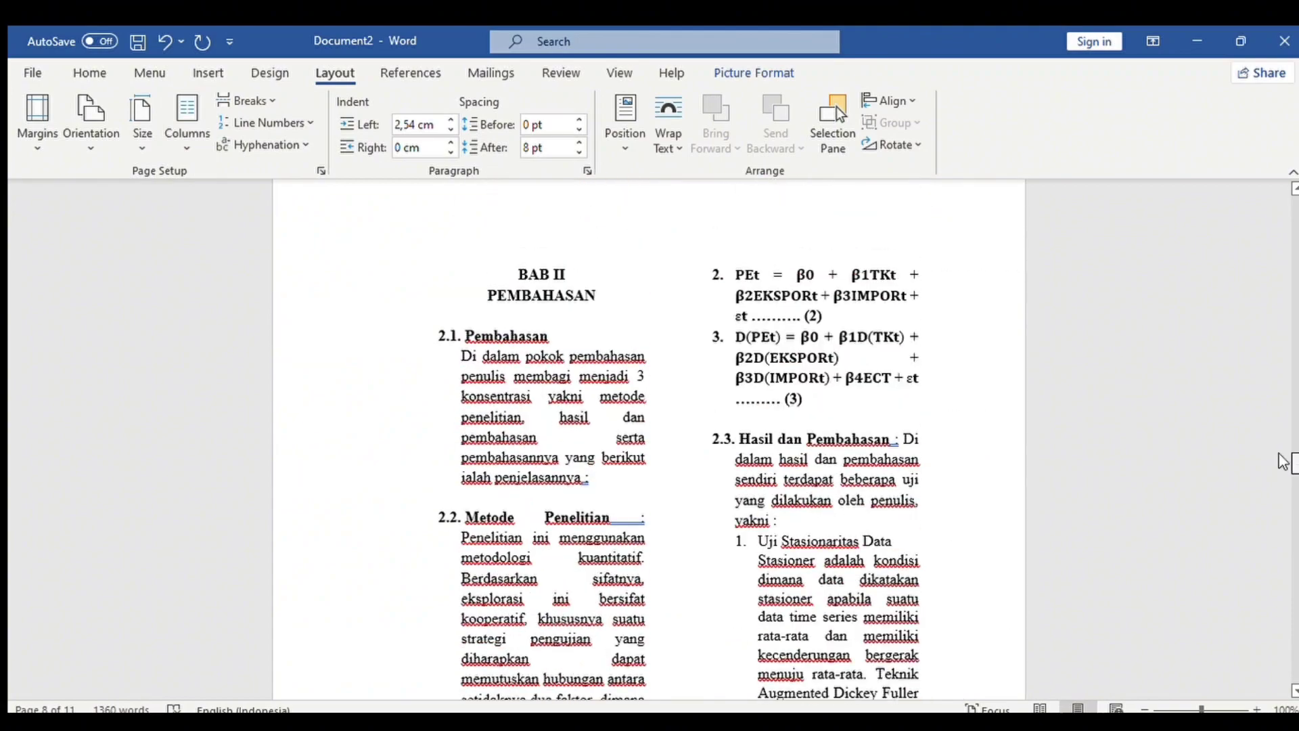
# Shrink the Tabel 1 and Tabel 2 pictures to fit their columns, adding a line above Tabel 1.
pyautogui.click(1004, 440)
pyautogui.moveTo(1295, 464)
pyautogui.mouseDown()
pyautogui.moveTo(1295, 448)
pyautogui.moveTo(1295, 478)
pyautogui.mouseUp()
pyautogui.click(869, 460)
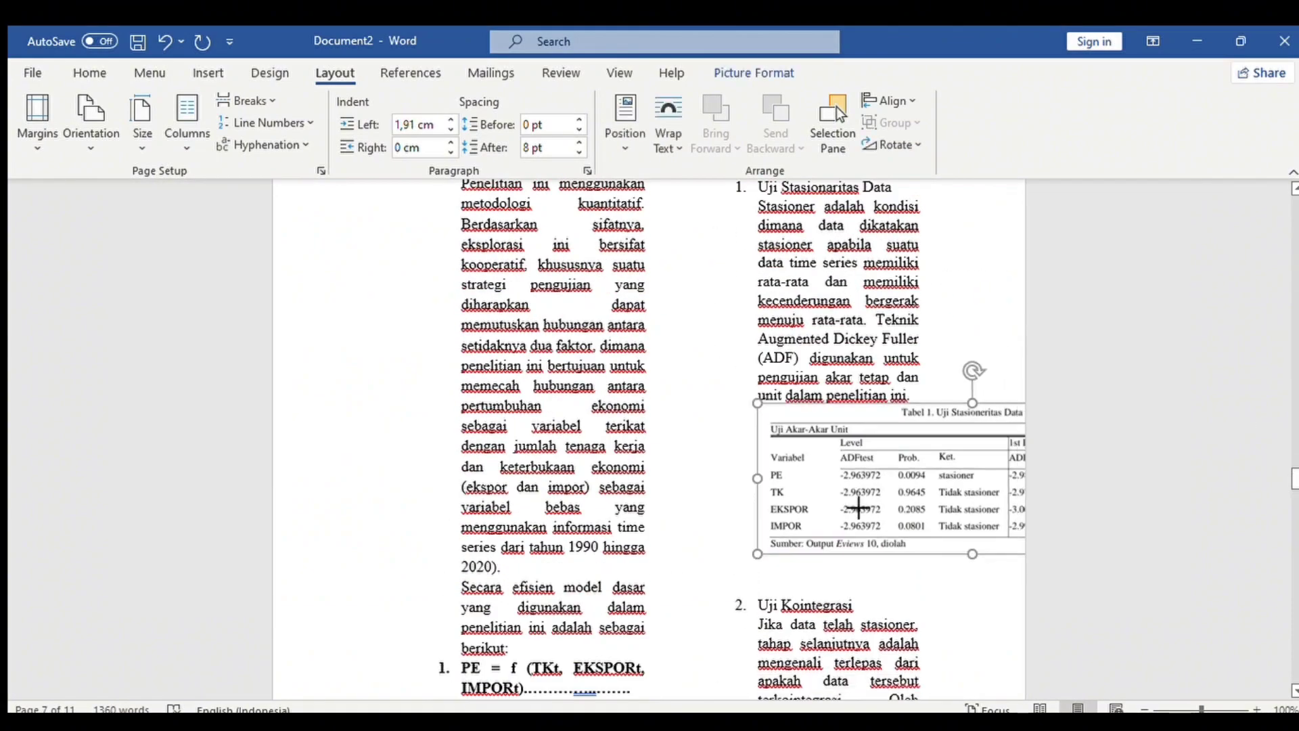
pyautogui.moveTo(756, 544); pyautogui.dragTo(898, 494)
pyautogui.click(911, 397)
pyautogui.press('Return')
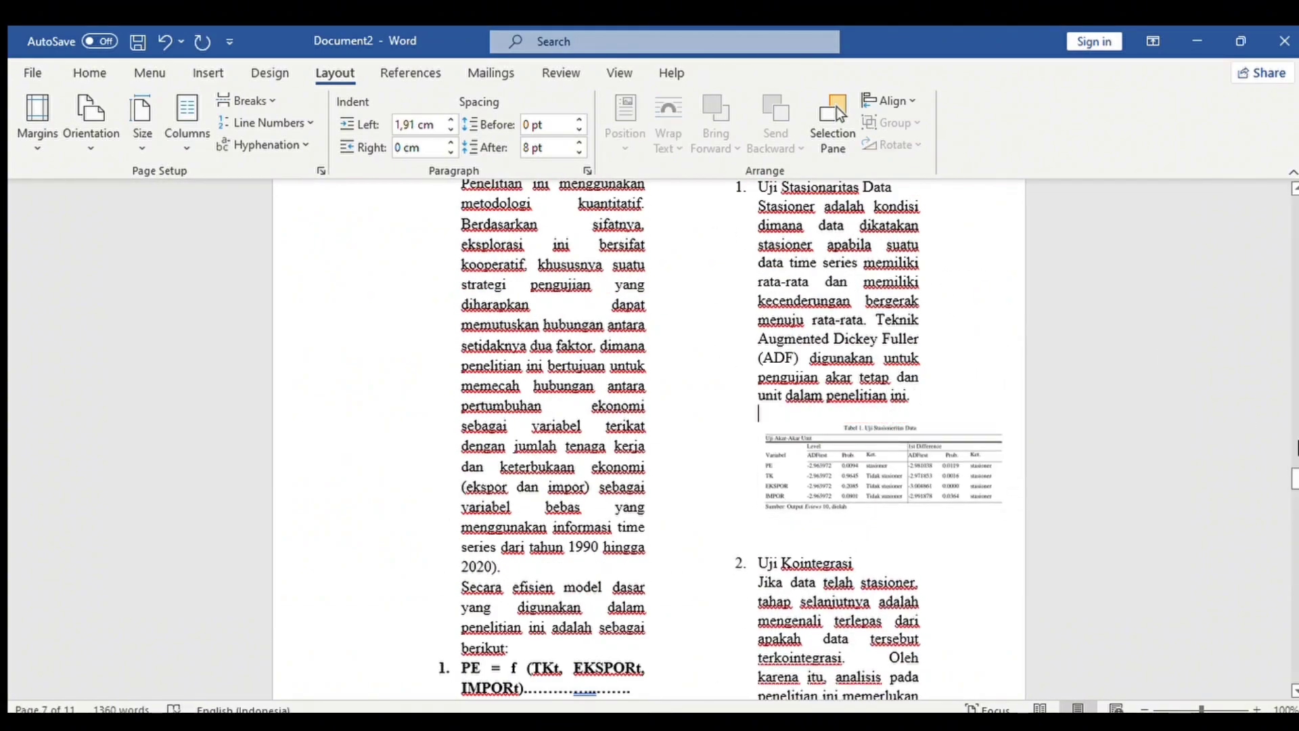
pyautogui.moveTo(1294, 479); pyautogui.dragTo(1292, 517)
pyautogui.click(601, 390)
pyautogui.click(601, 369)
pyautogui.click(467, 384)
pyautogui.click(493, 378)
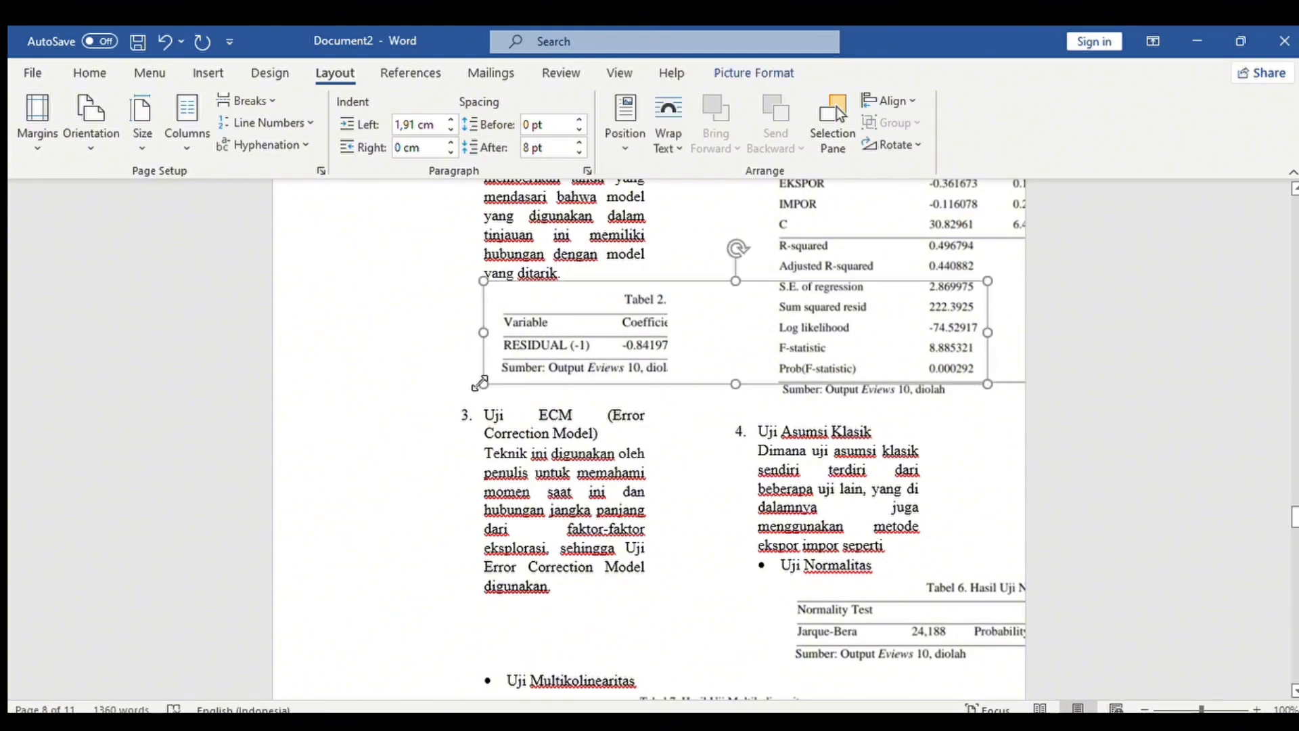
pyautogui.moveTo(484, 383); pyautogui.dragTo(601, 360)
pyautogui.moveTo(869, 281); pyautogui.dragTo(719, 312)
# Shrink the Tabel 4, Tabel 7 and Tabel 8 pictures to fit the column.
pyautogui.click(810, 320)
pyautogui.moveTo(757, 404); pyautogui.dragTo(914, 234)
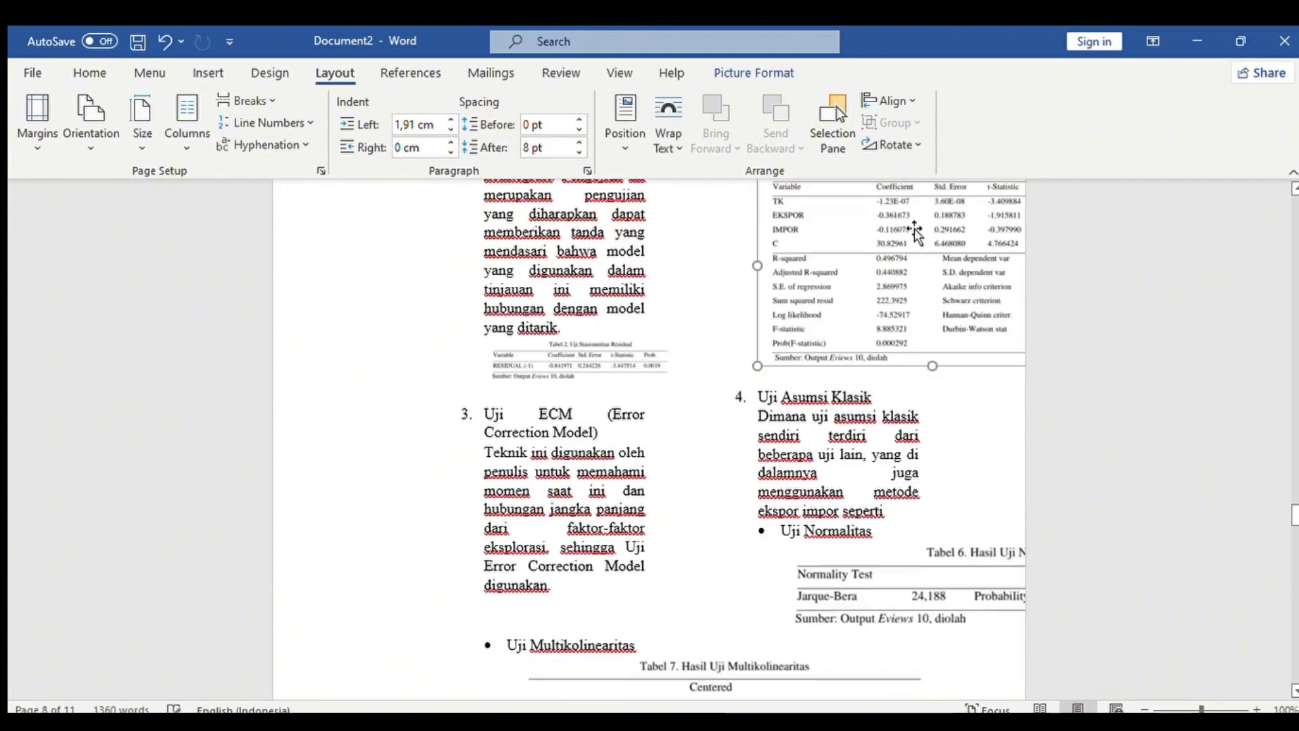
pyautogui.moveTo(1293, 508); pyautogui.dragTo(1293, 485)
pyautogui.moveTo(757, 690); pyautogui.dragTo(871, 618)
pyautogui.moveTo(1294, 502); pyautogui.dragTo(1294, 522)
pyautogui.click(565, 617)
pyautogui.moveTo(523, 640); pyautogui.dragTo(675, 546)
pyautogui.click(812, 650)
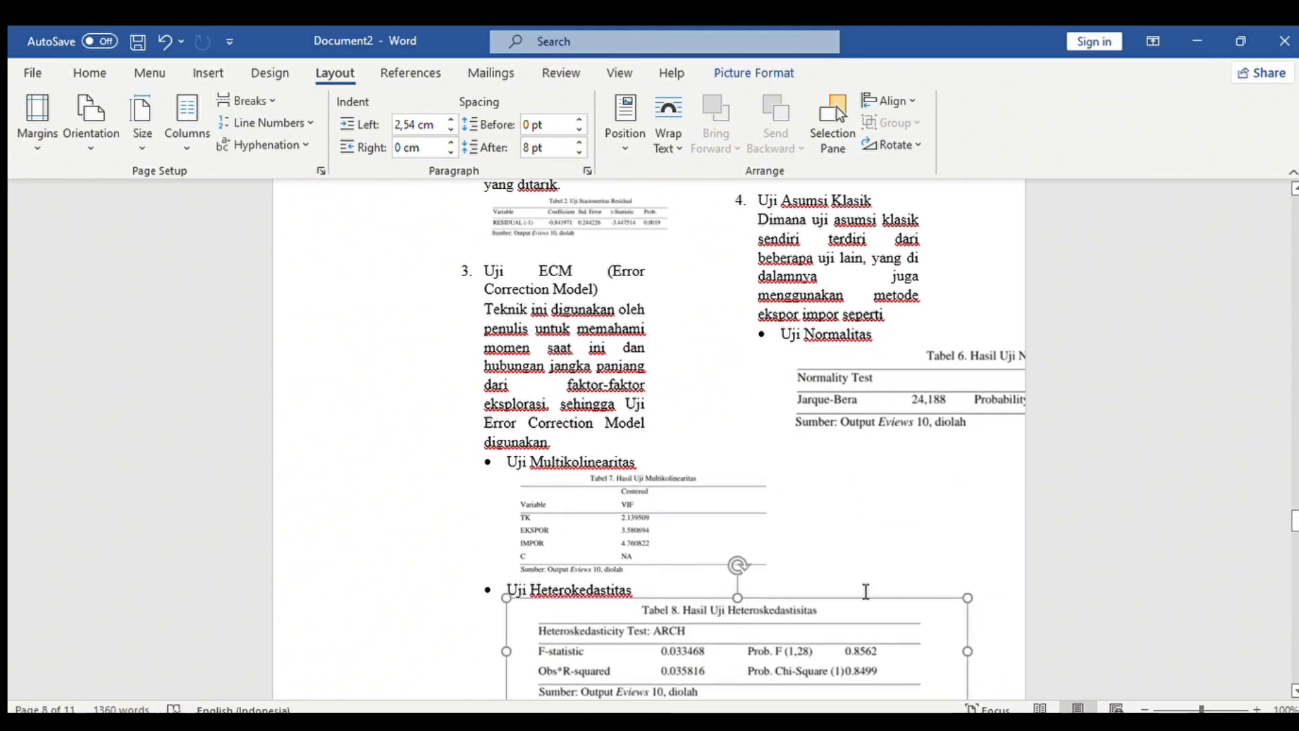
pyautogui.moveTo(966, 599); pyautogui.dragTo(745, 608)
pyautogui.moveTo(1294, 521); pyautogui.dragTo(1294, 533)
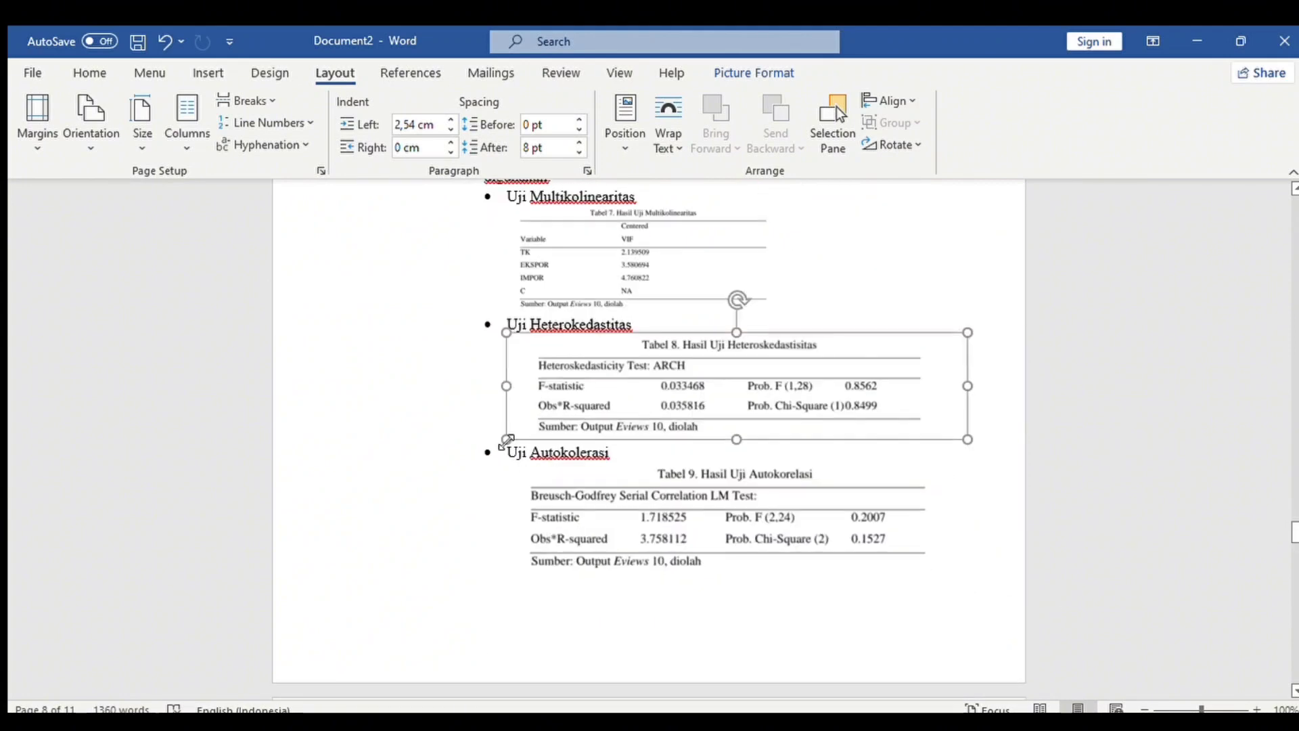
# Shrink the Tabel 9 and Tabel 6 pictures to fit, adding a new line after Tabel 9.
pyautogui.moveTo(506, 439); pyautogui.dragTo(678, 367)
pyautogui.click(623, 474)
pyautogui.moveTo(508, 536); pyautogui.dragTo(683, 448)
pyautogui.click(820, 494)
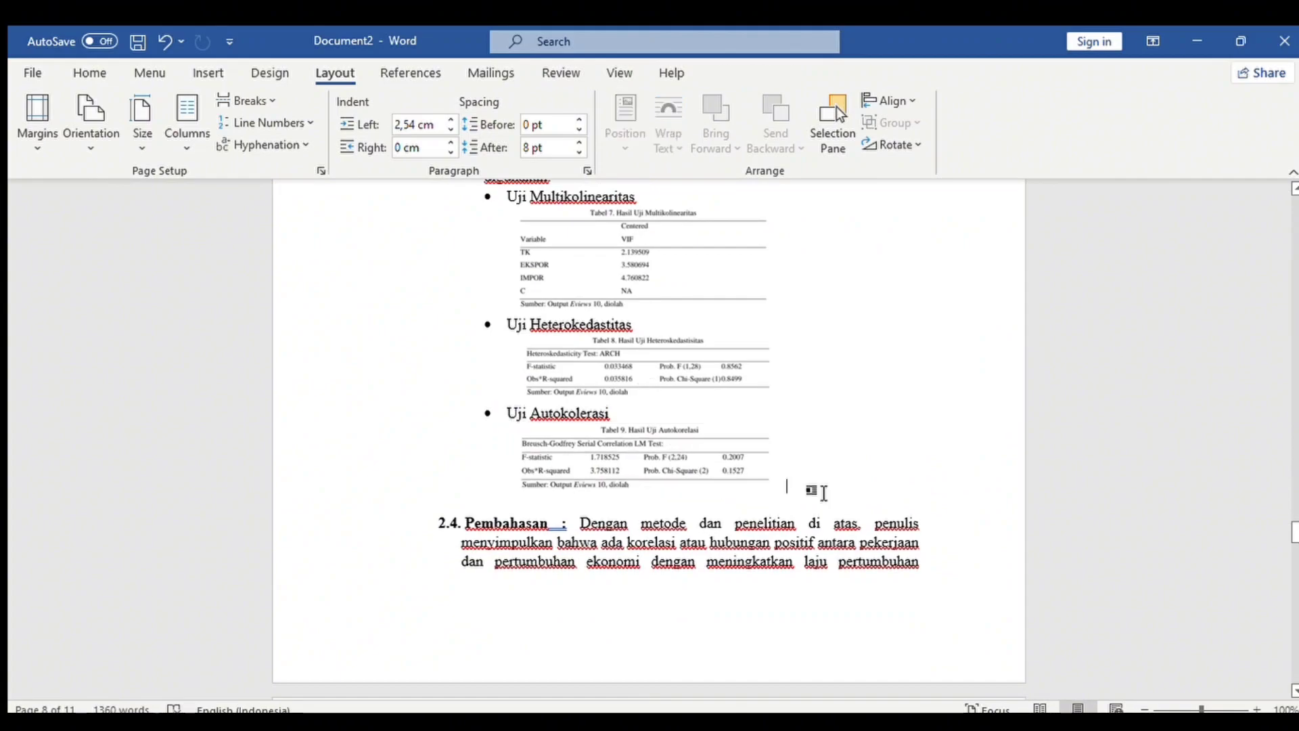
pyautogui.press('Return')
pyautogui.moveTo(1296, 531); pyautogui.dragTo(1296, 511)
pyautogui.click(865, 647)
pyautogui.moveTo(780, 679); pyautogui.dragTo(987, 601)
pyautogui.moveTo(1296, 511); pyautogui.dragTo(1293, 203)
# Push section 2.4 and BAB III onto fresh pages.
pyautogui.click(623, 281)
pyautogui.press('Return')
pyautogui.click(679, 492)
pyautogui.click(679, 462)
pyautogui.press('BackSpace')
pyautogui.press('BackSpace')
pyautogui.press('BackSpace')
pyautogui.press('BackSpace')
pyautogui.press('BackSpace')
pyautogui.press('BackSpace')
pyautogui.press('BackSpace')
pyautogui.press('BackSpace')
pyautogui.press('BackSpace')
pyautogui.press('BackSpace')
pyautogui.press('BackSpace')
pyautogui.press('BackSpace')
pyautogui.press('BackSpace')
pyautogui.press('BackSpace')
pyautogui.press('BackSpace')
pyautogui.press('BackSpace')
pyautogui.press('BackSpace')
pyautogui.press('BackSpace')
pyautogui.press('Return')
pyautogui.press('Return')
pyautogui.moveTo(1202, 709); pyautogui.dragTo(1172, 709)
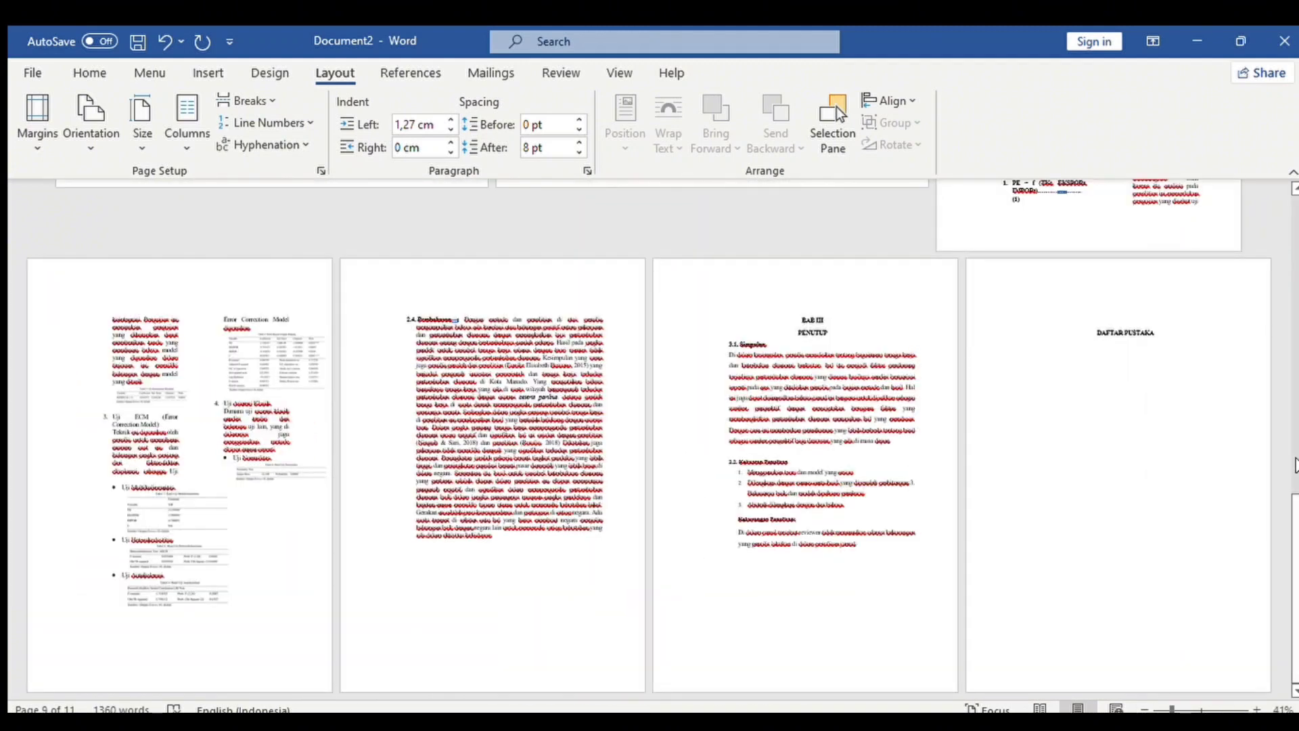
# Scroll up to the UTS APLIKOM FIX cover page and open its footer for editing.
pyautogui.moveTo(1294, 464); pyautogui.dragTo(1289, 708)
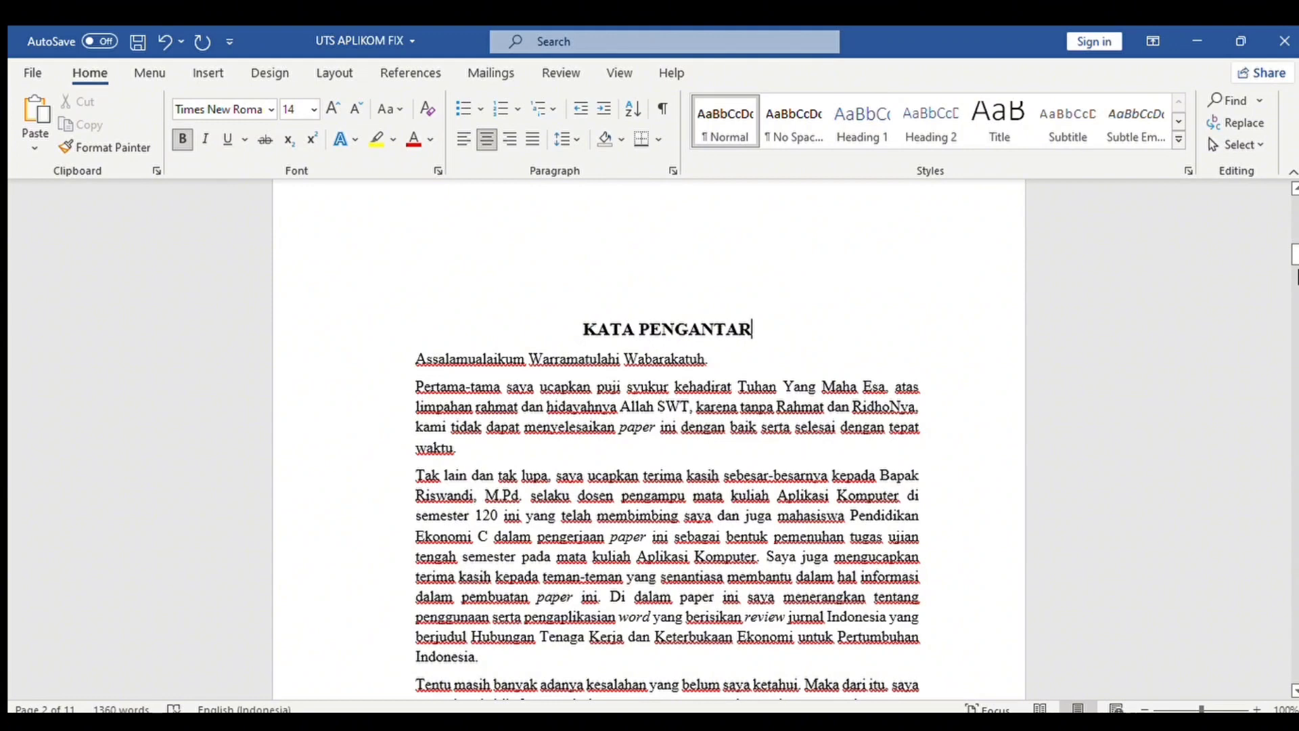
pyautogui.scroll(6, 700, 472)
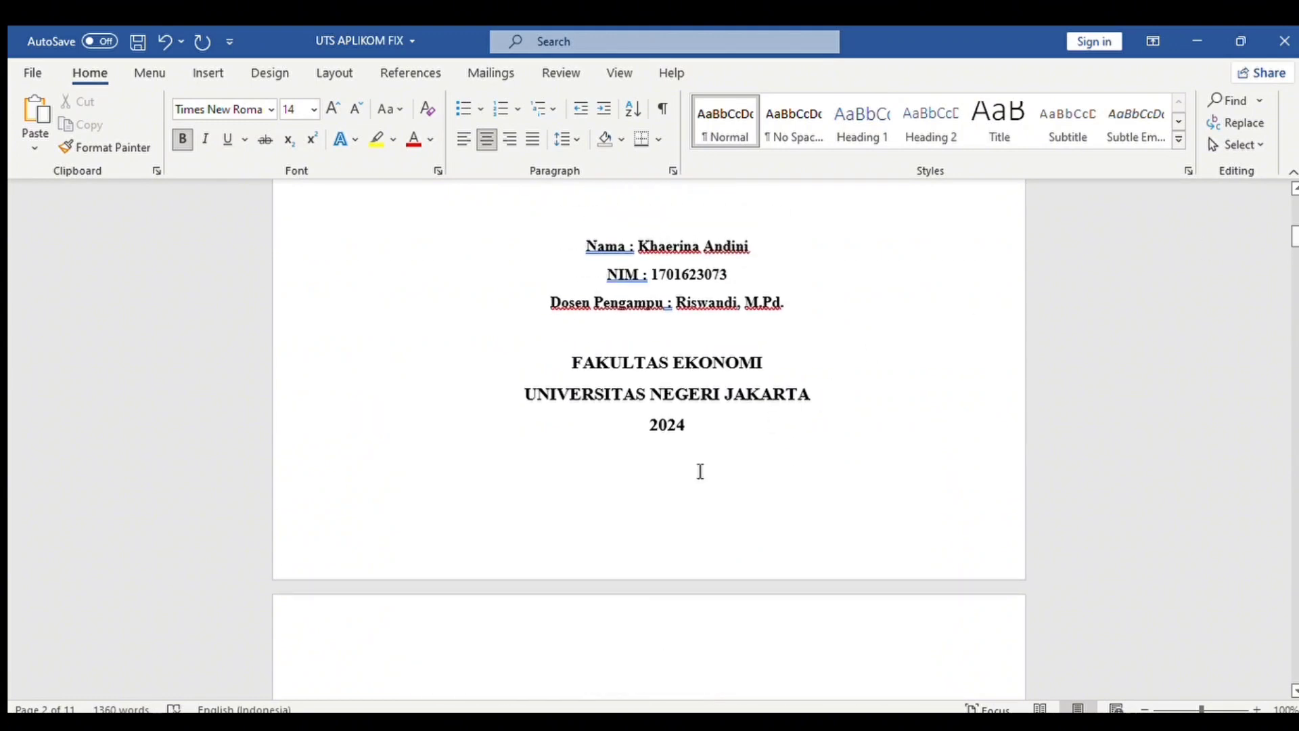
pyautogui.doubleClick(655, 521)
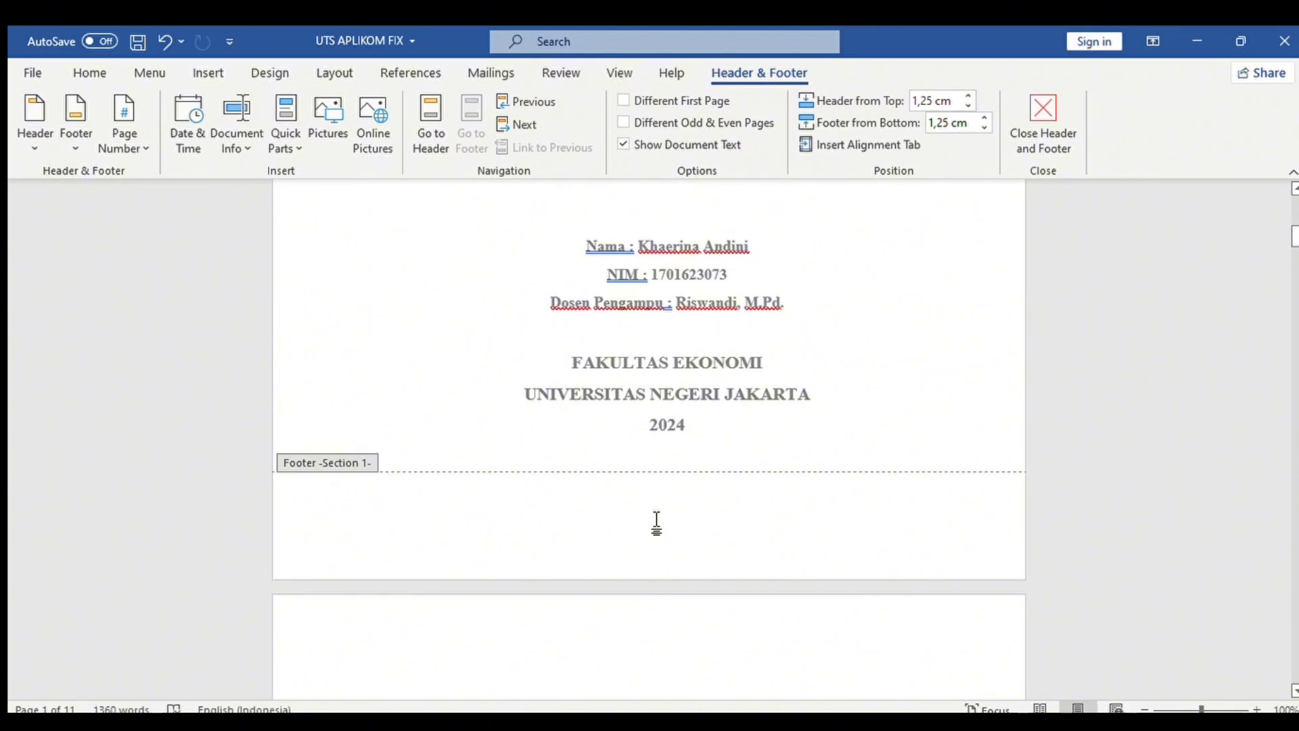
# Add centred i, ii, iii page numbers at the bottom of the pages, then close the footer.
pyautogui.doubleClick(640, 422)
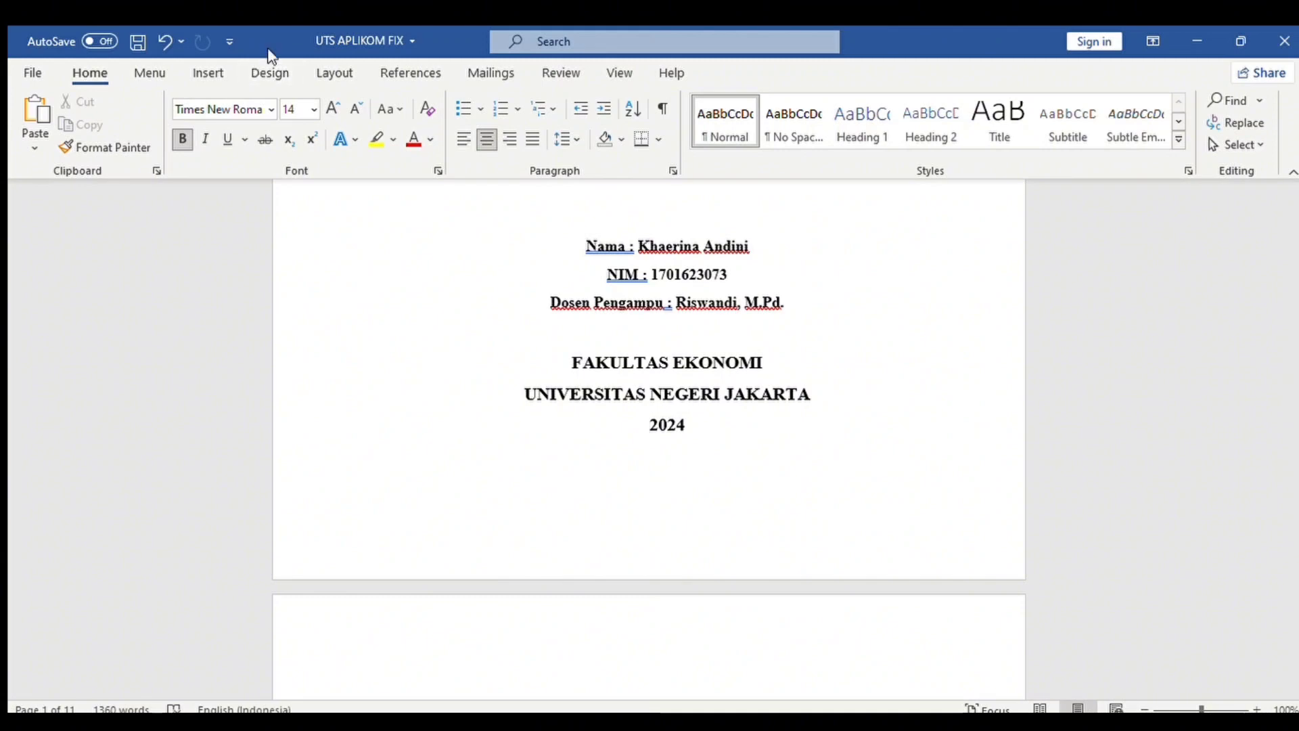
pyautogui.click(219, 72)
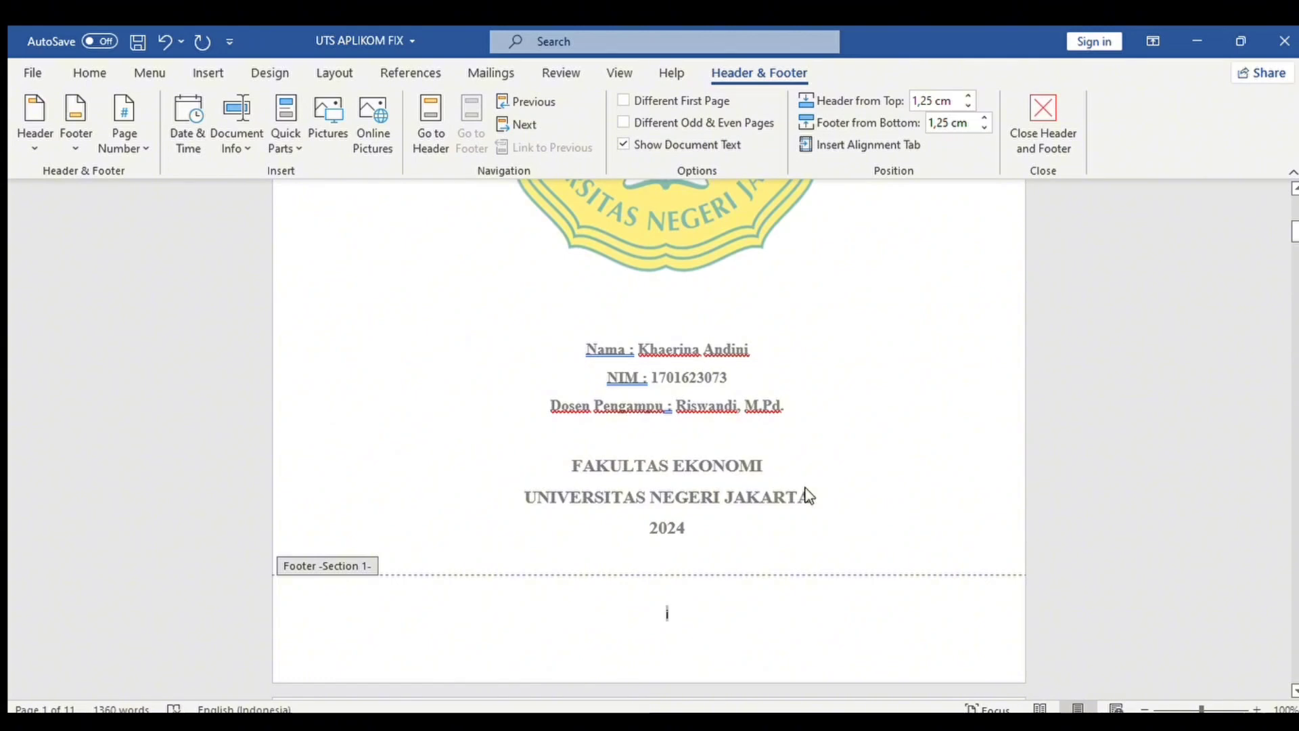
pyautogui.moveTo(1295, 212); pyautogui.dragTo(1293, 248)
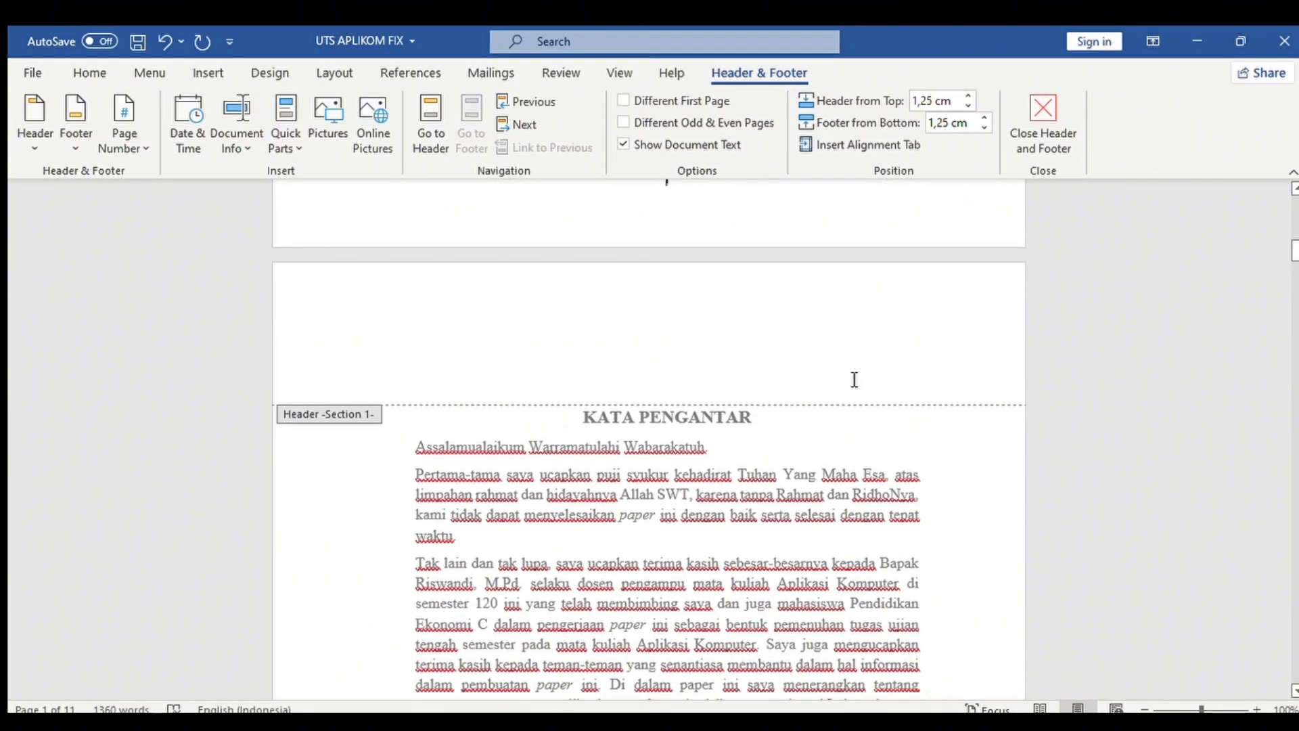
pyautogui.doubleClick(572, 414)
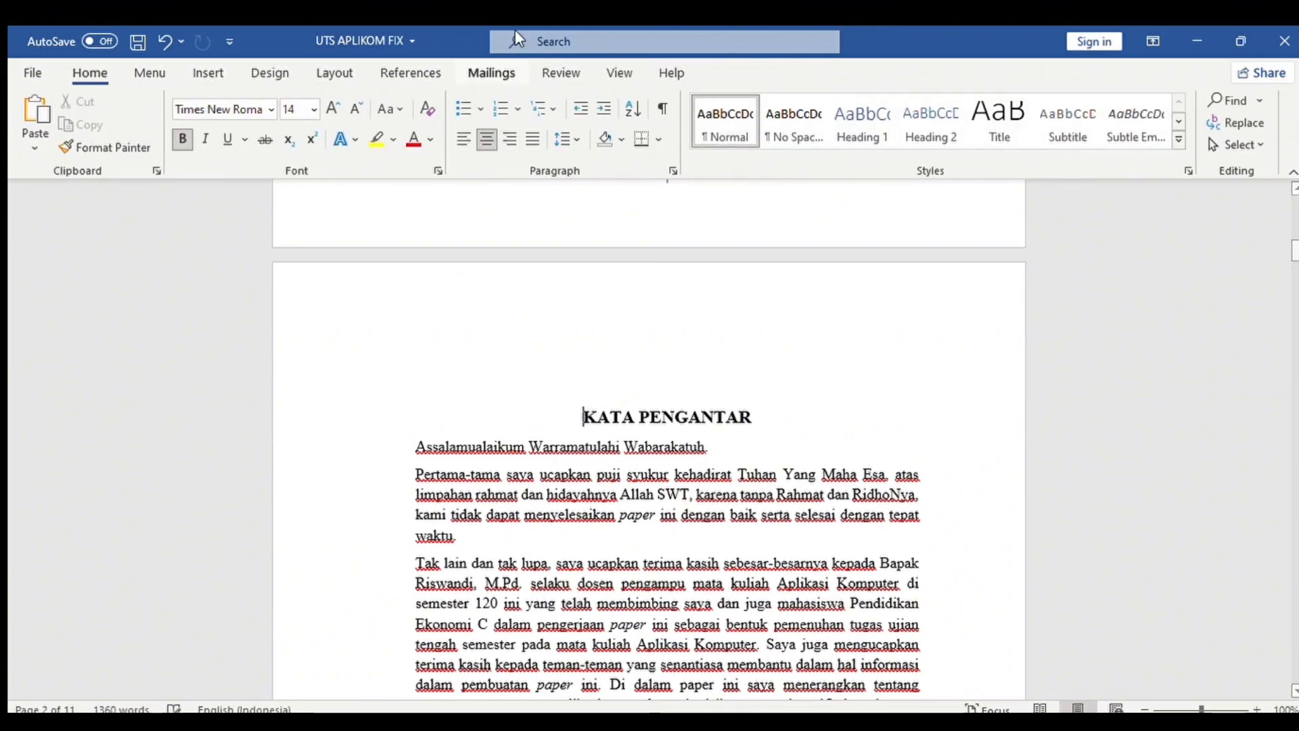
# Insert a Next Page section break before KATA PENGANTAR.
pyautogui.click(347, 71)
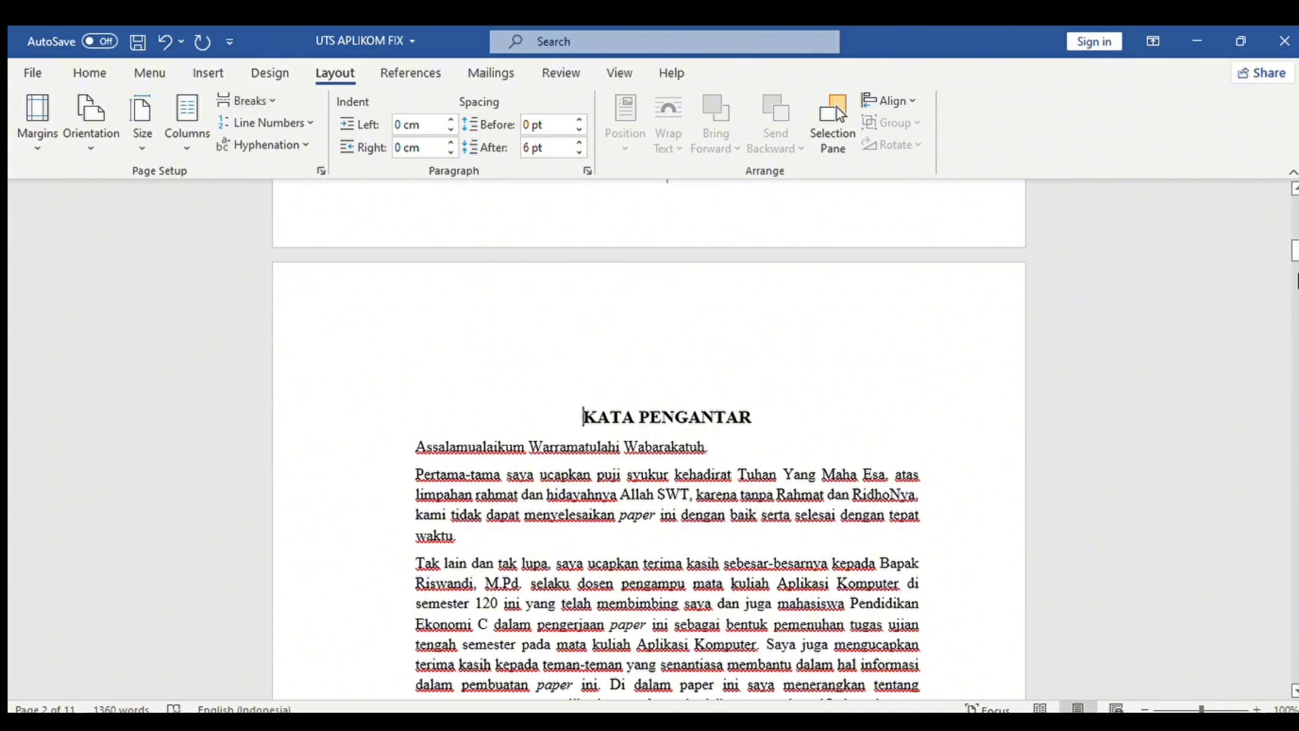
pyautogui.scroll(3, 649, 440)
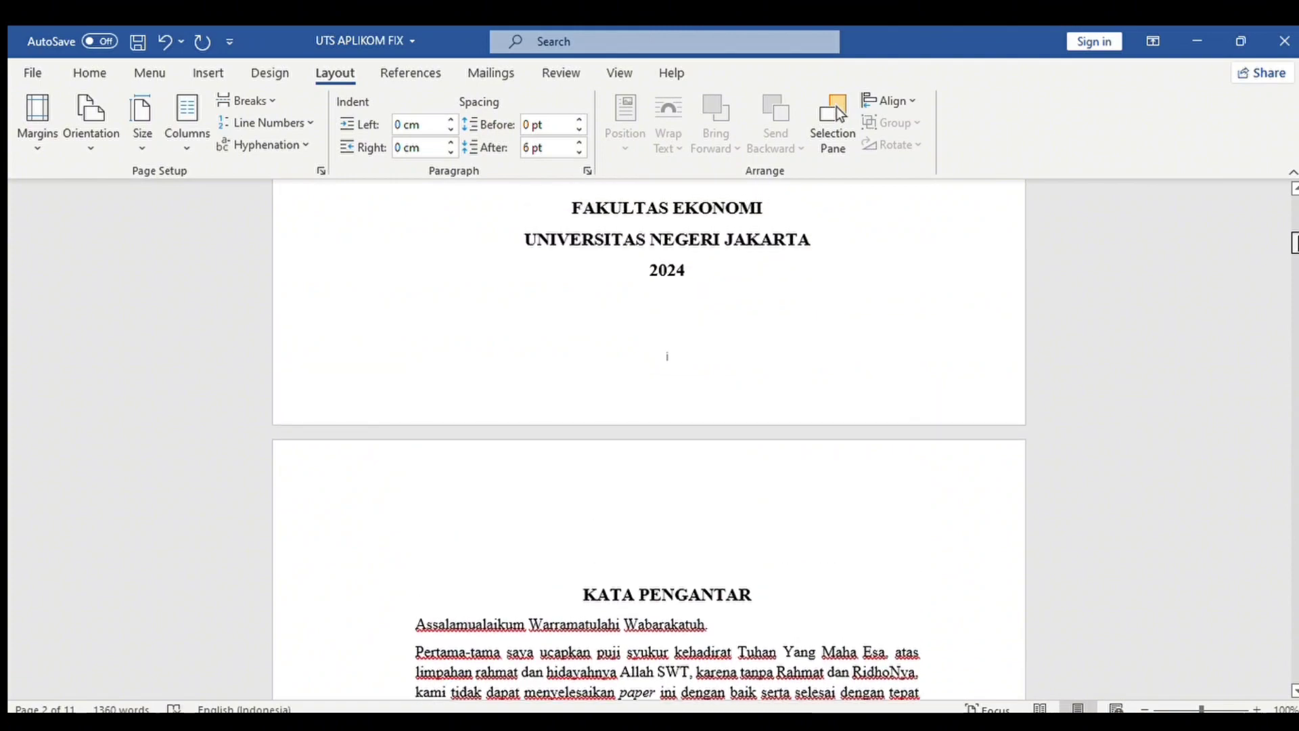
pyautogui.scroll(-15, 650, 440)
pyautogui.scroll(7, 650, 440)
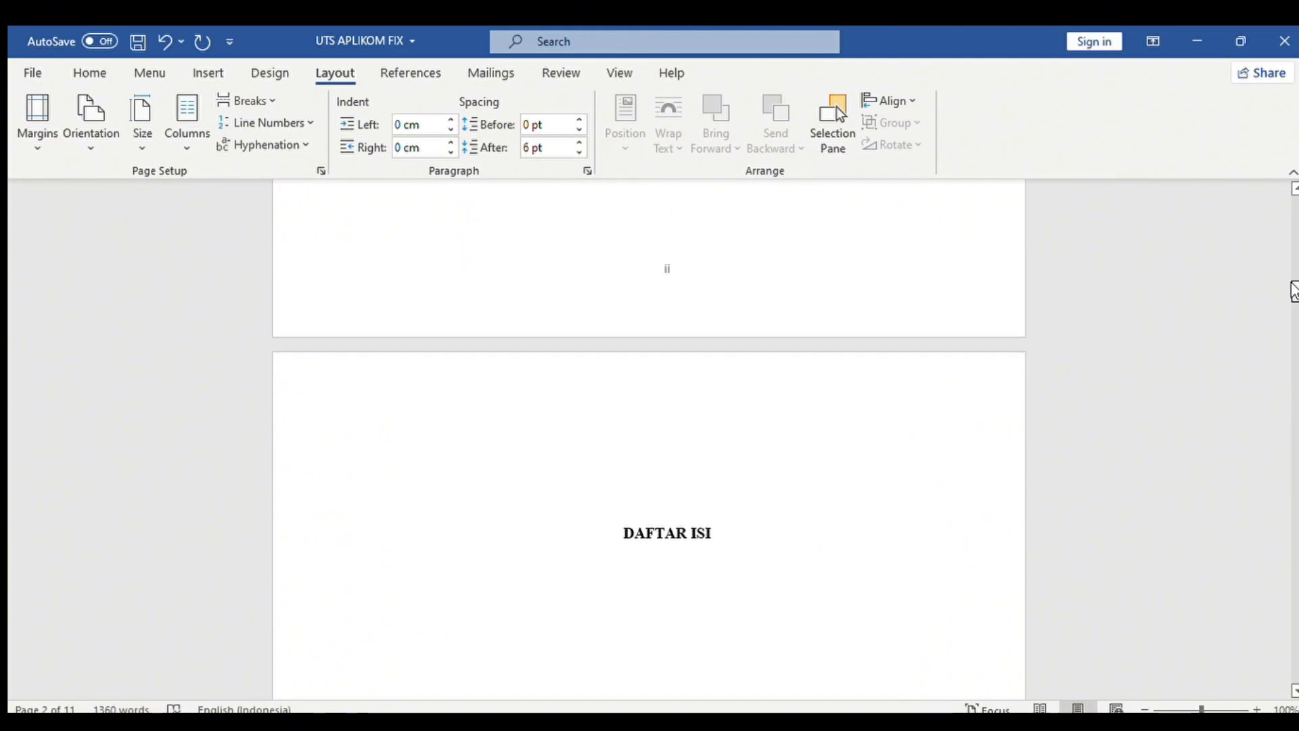
pyautogui.moveTo(1295, 273); pyautogui.dragTo(1295, 267)
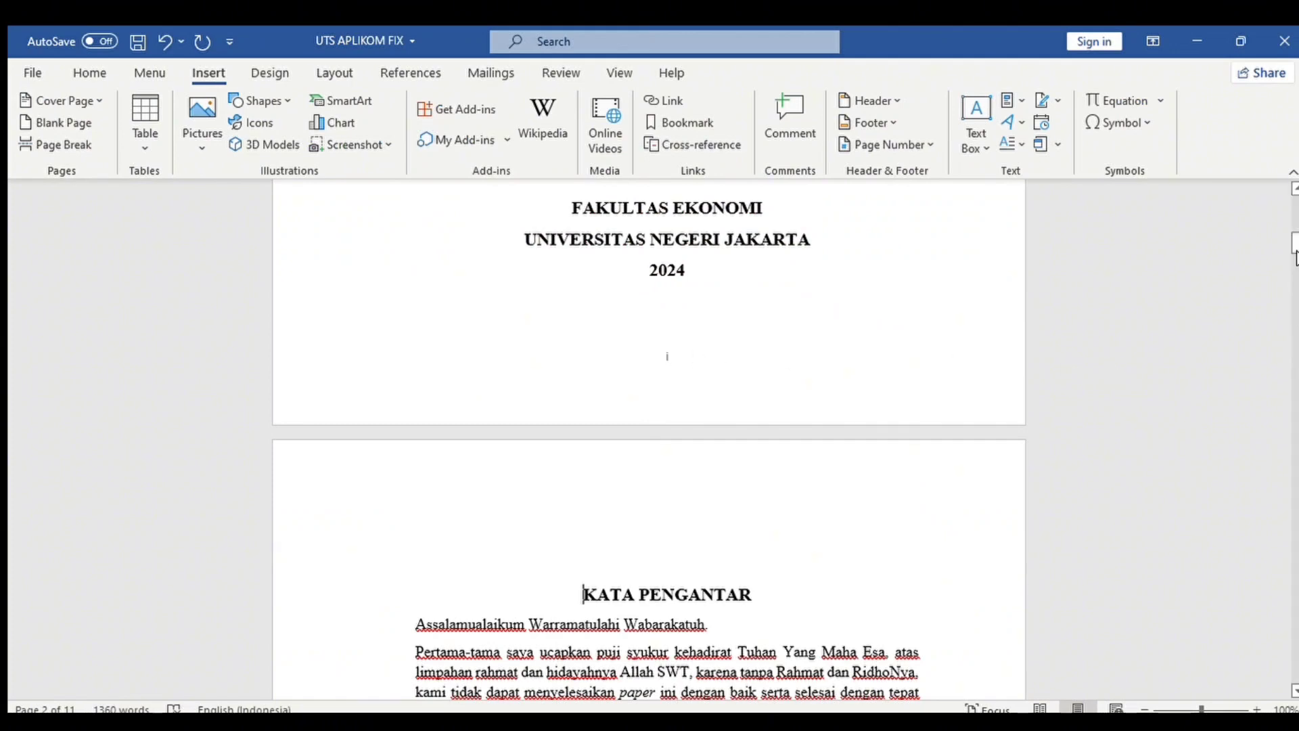
pyautogui.moveTo(1294, 254); pyautogui.dragTo(1294, 277)
pyautogui.scroll(-5, 663, 534)
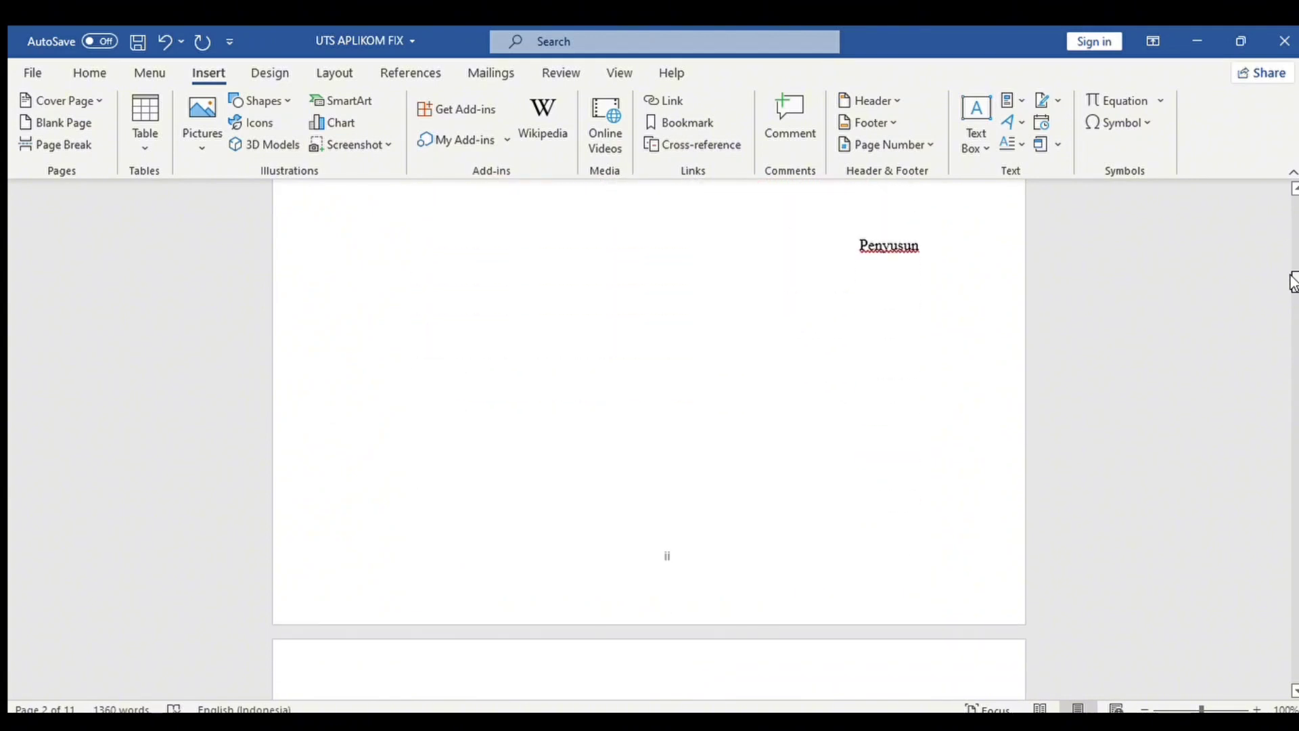
# Unlink the KATA PENGANTAR page footer from the cover page's footer.
pyautogui.doubleClick(654, 506)
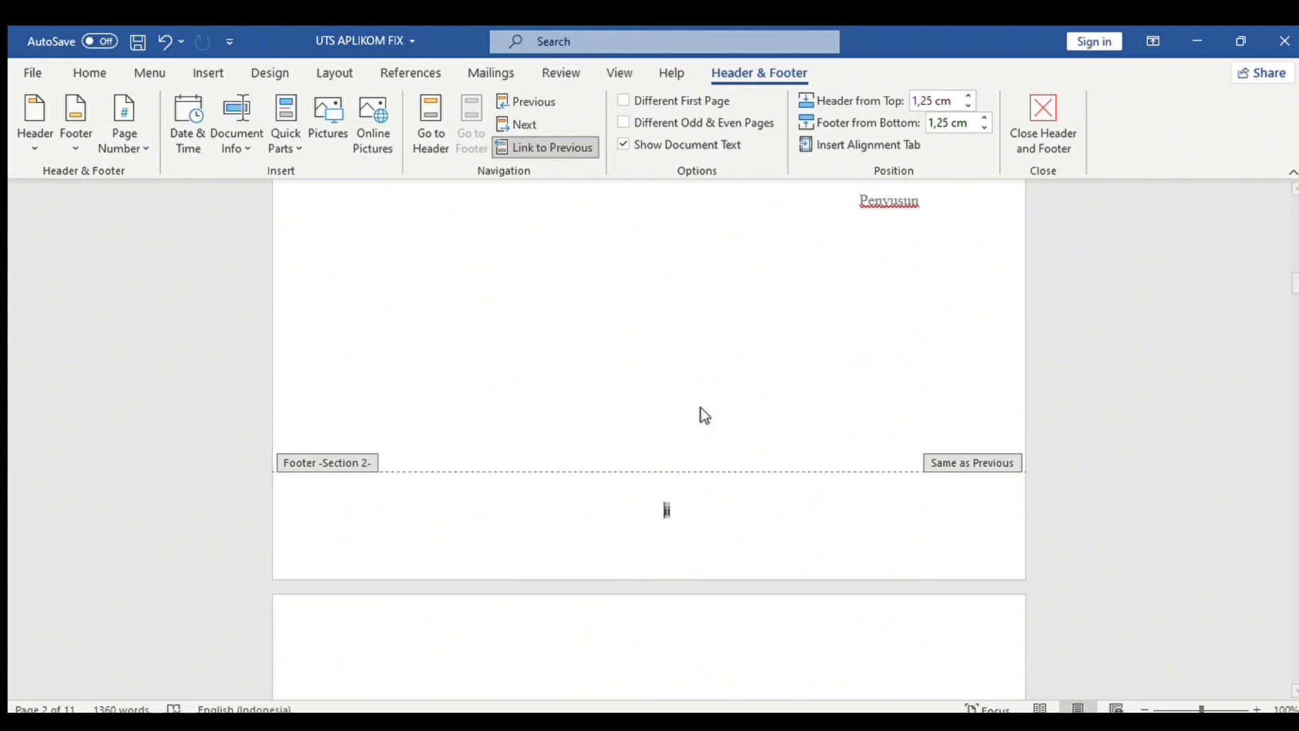
pyautogui.click(531, 142)
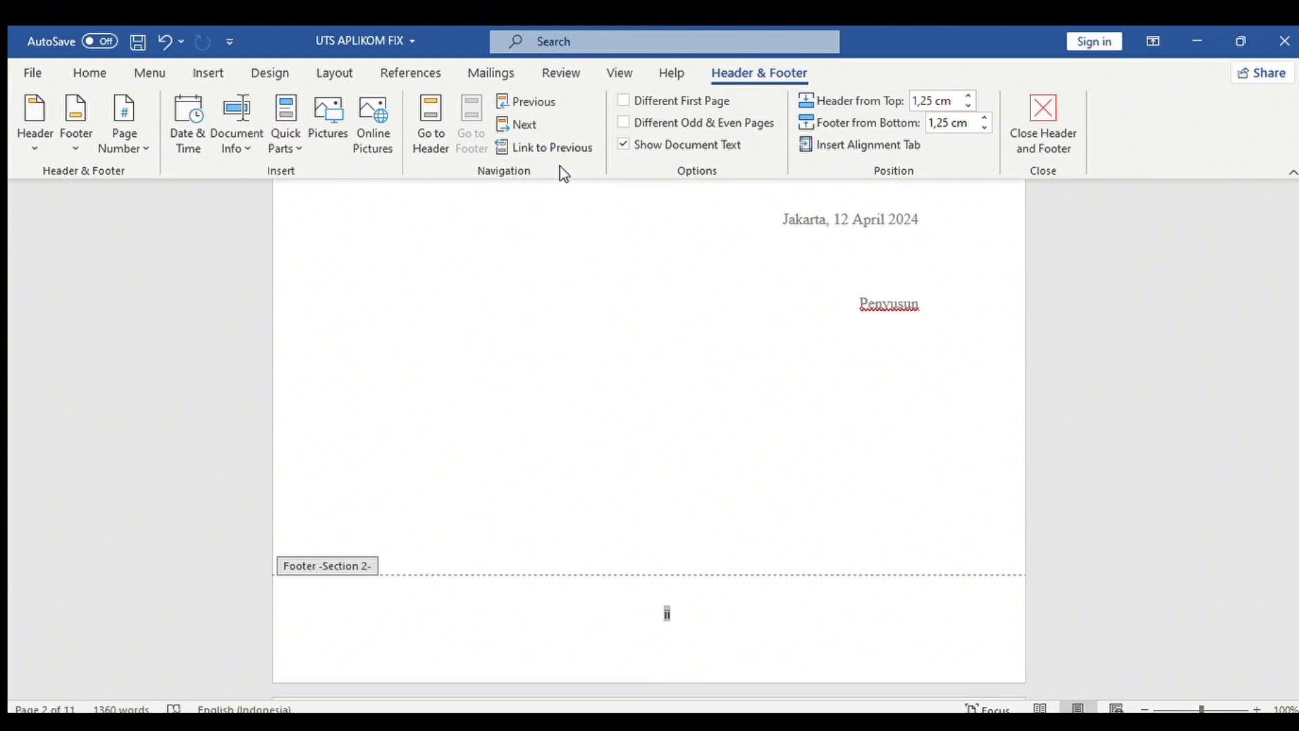
pyautogui.click(506, 145)
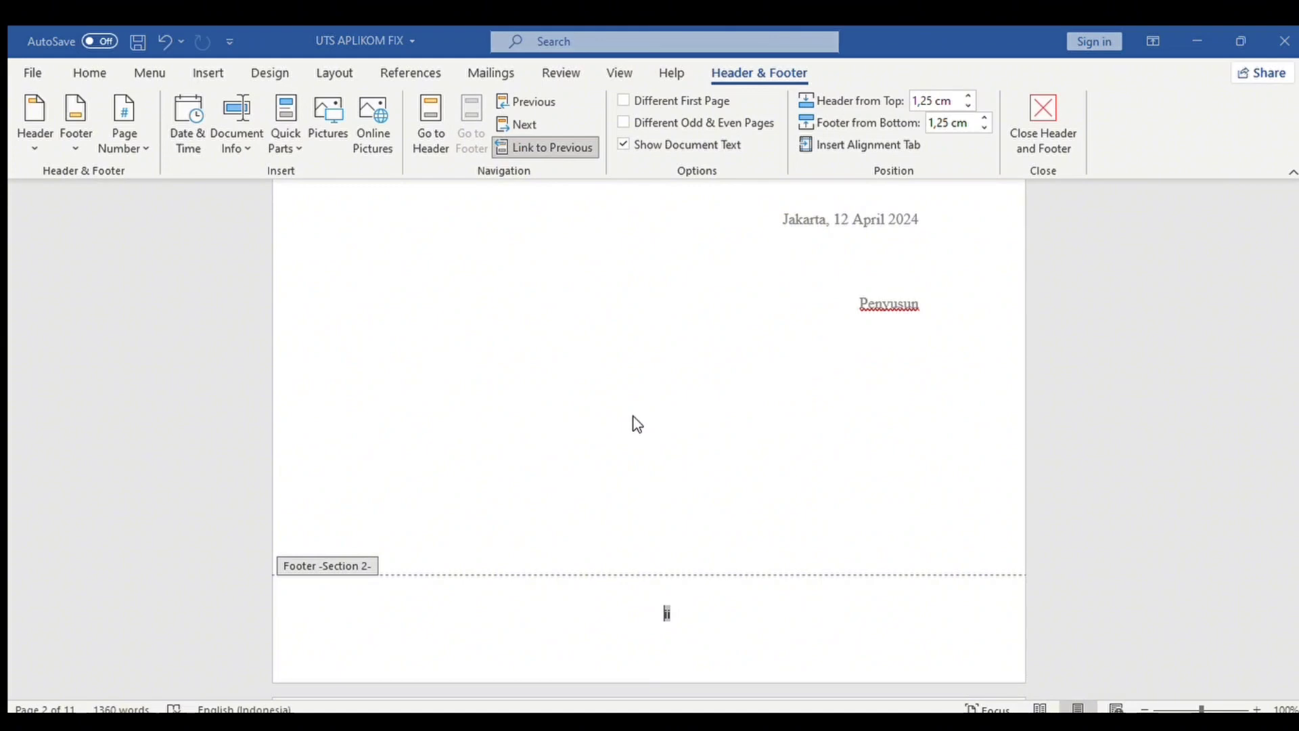
pyautogui.click(918, 341)
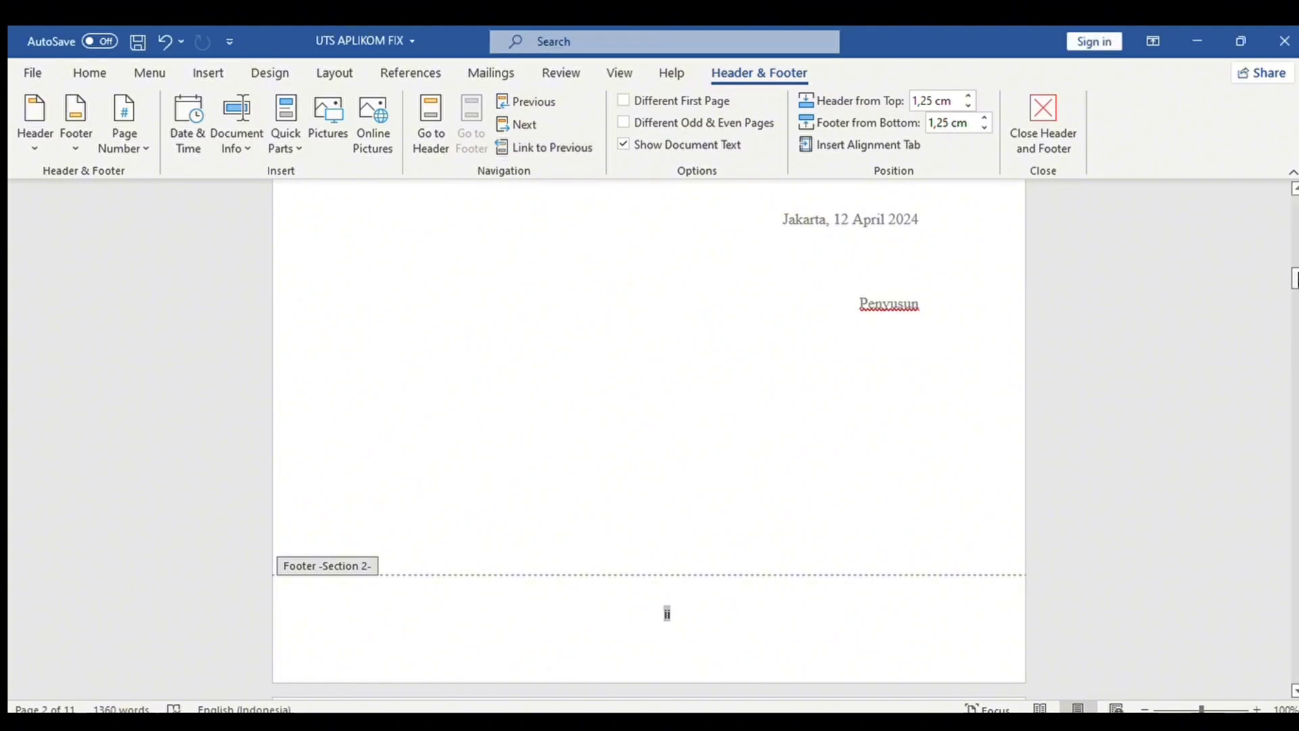
pyautogui.scroll(12, 666, 613)
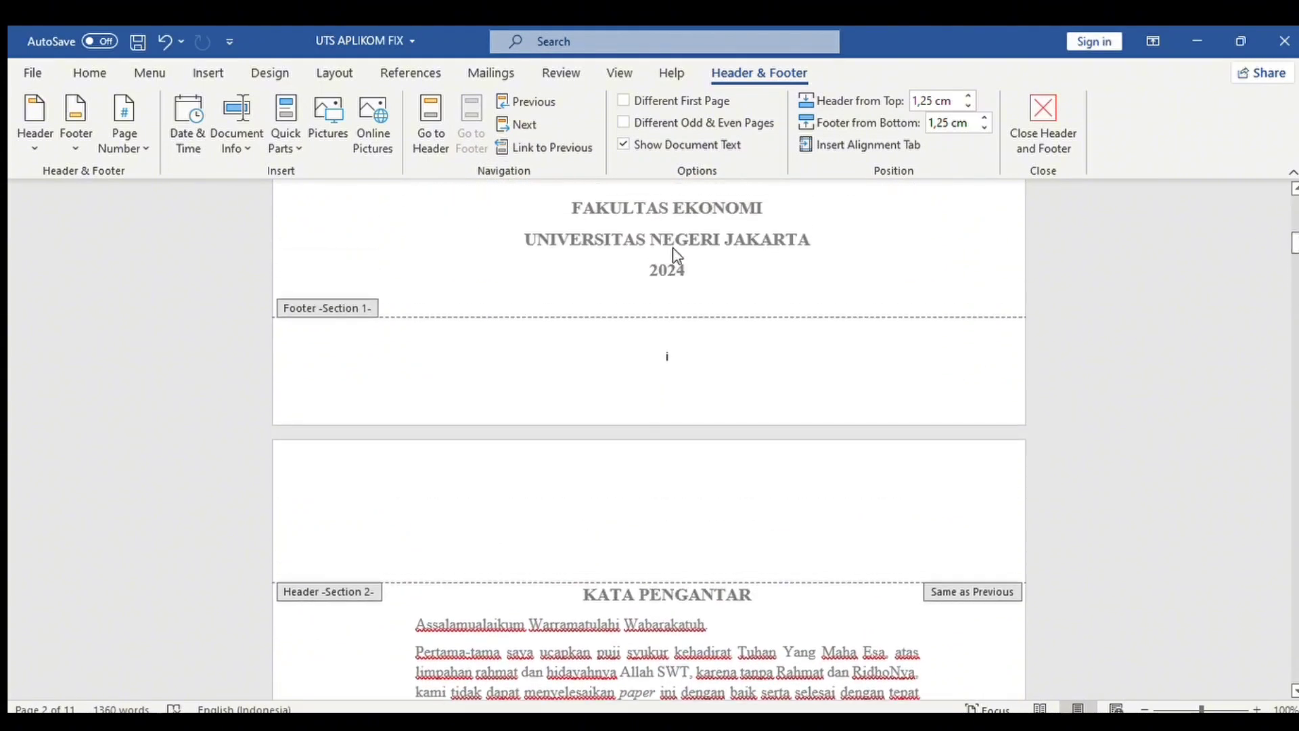
# Delete page number i from the cover page footer.
pyautogui.click(660, 352)
pyautogui.doubleClick(664, 356)
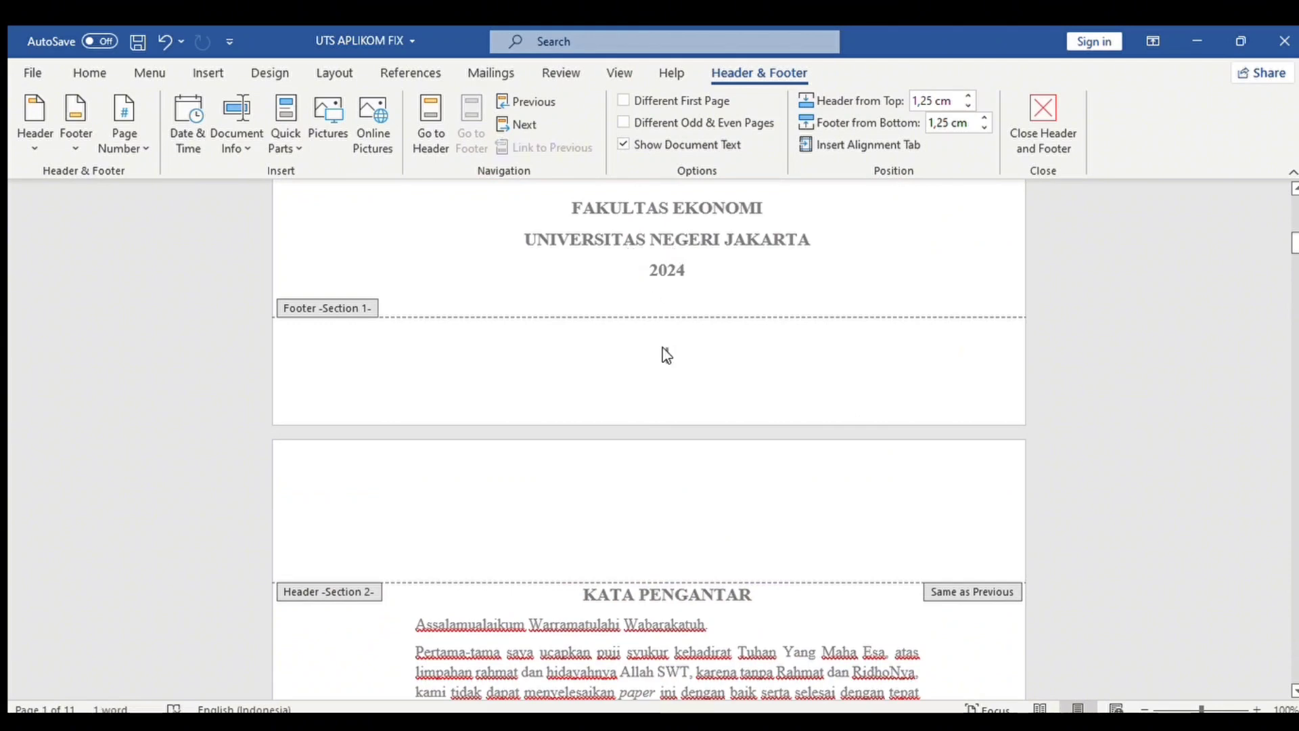
pyautogui.press('Delete')
pyautogui.scroll(-10, 1274, 301)
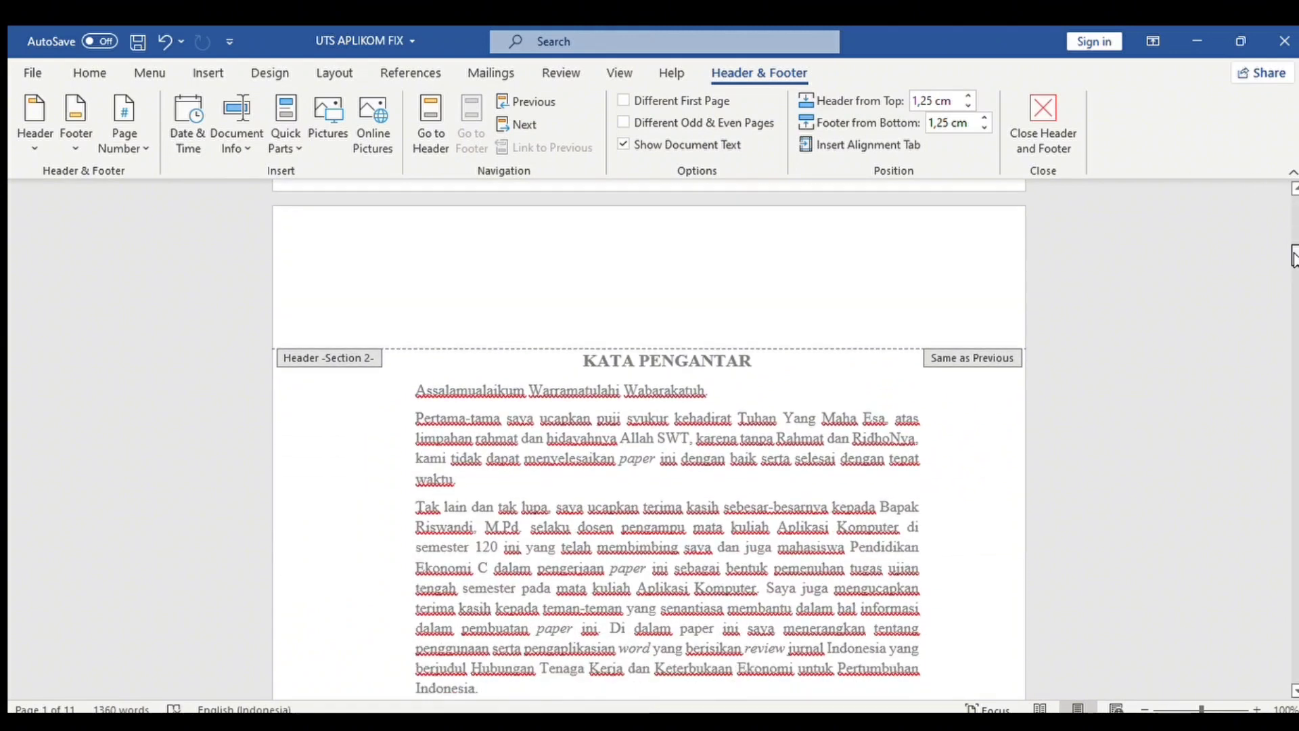
pyautogui.scroll(-5, 1273, 301)
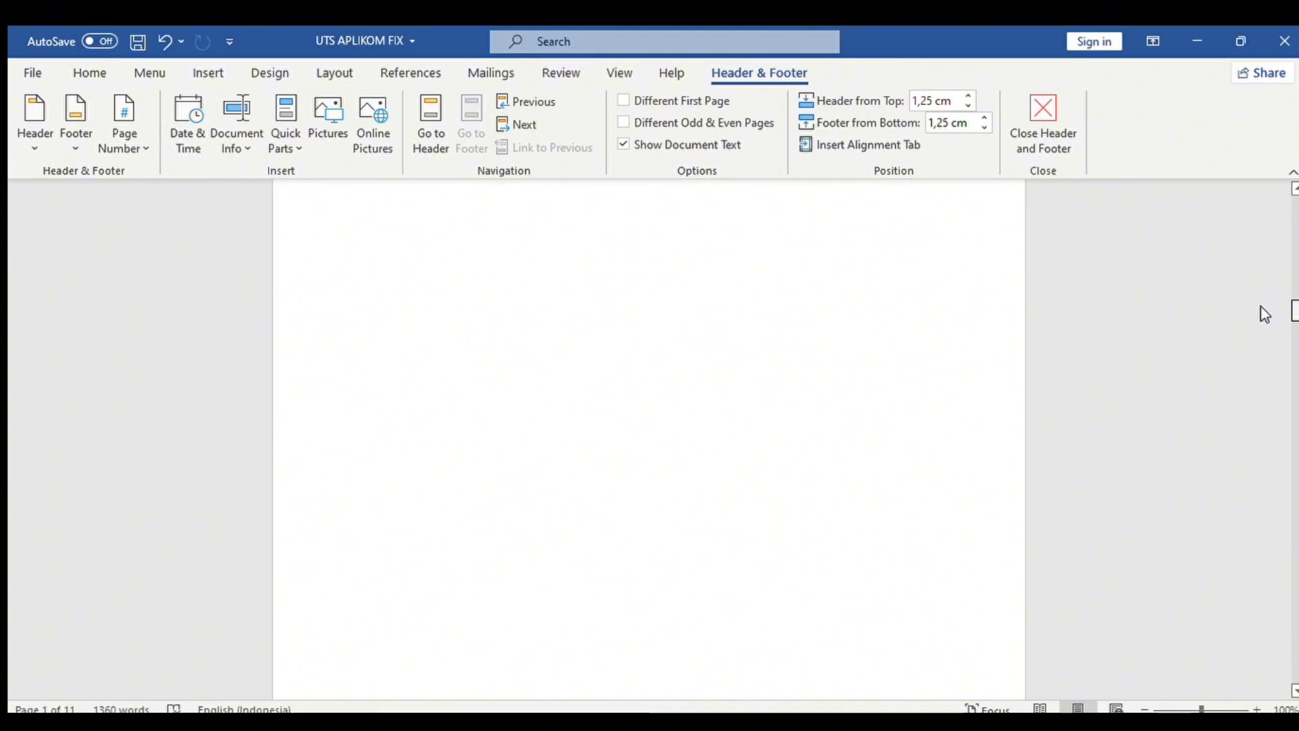
pyautogui.scroll(-5, 1260, 312)
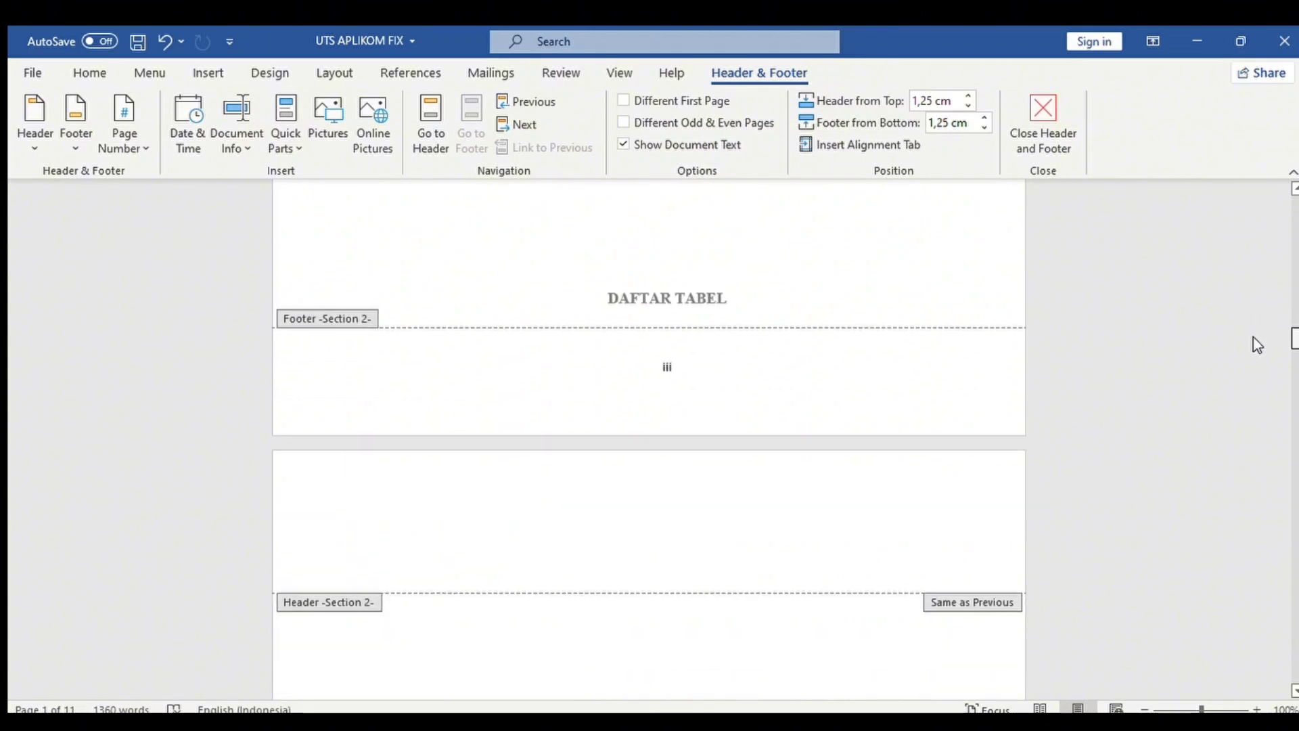
pyautogui.moveTo(1254, 337); pyautogui.dragTo(1253, 333)
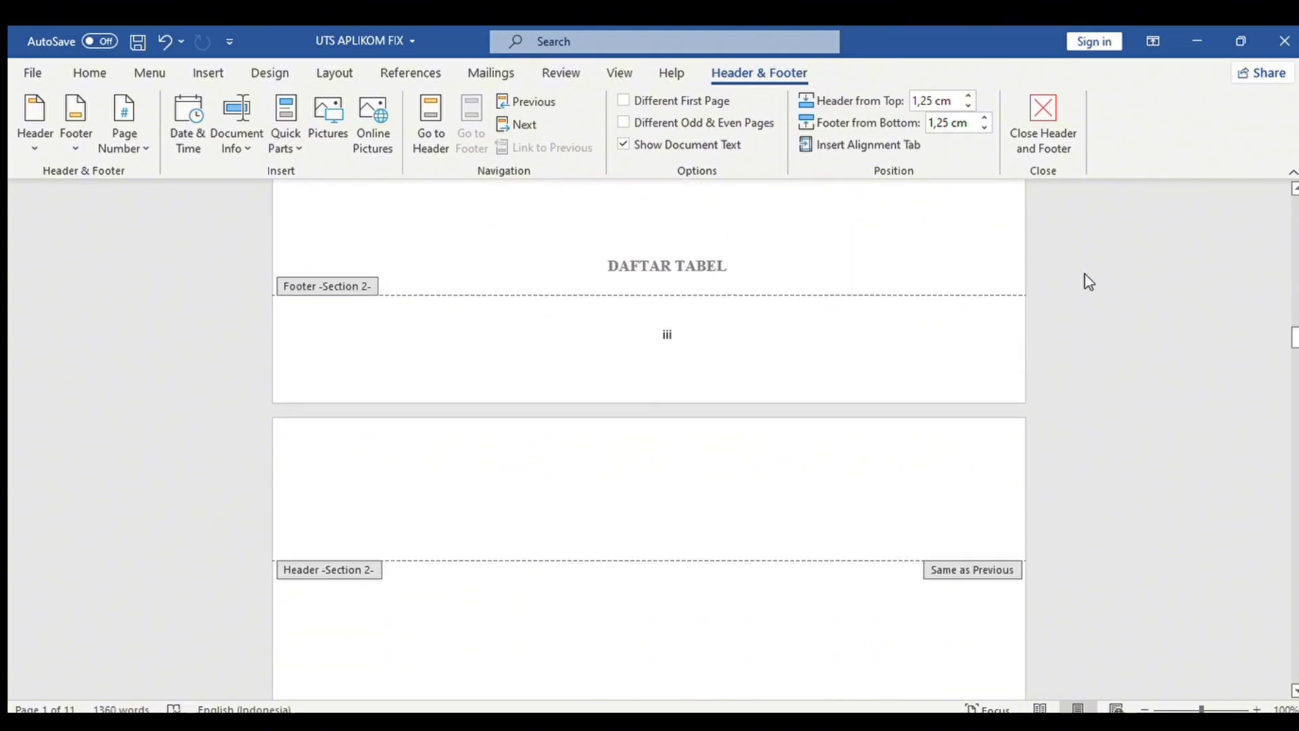
# Close footer editing and return to the body text.
pyautogui.doubleClick(754, 237)
pyautogui.scroll(8, 754, 238)
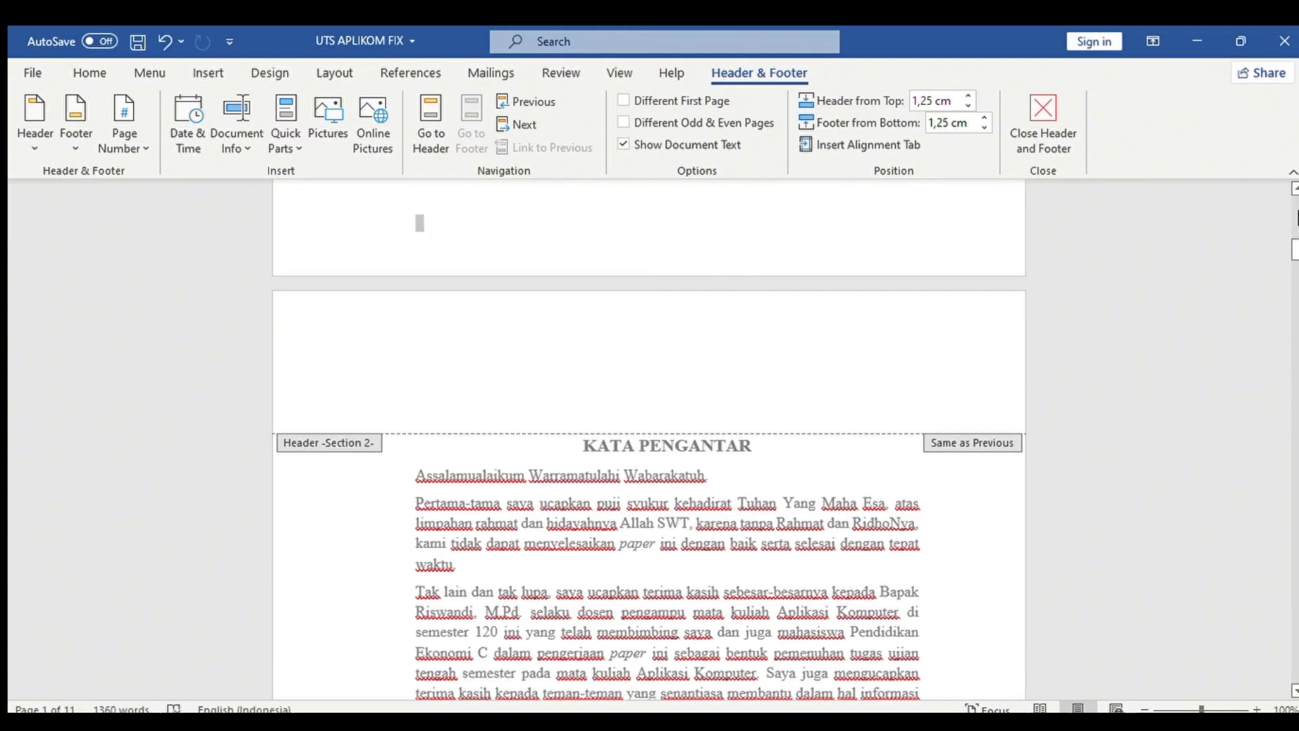
pyautogui.moveTo(1293, 249); pyautogui.dragTo(1270, 339)
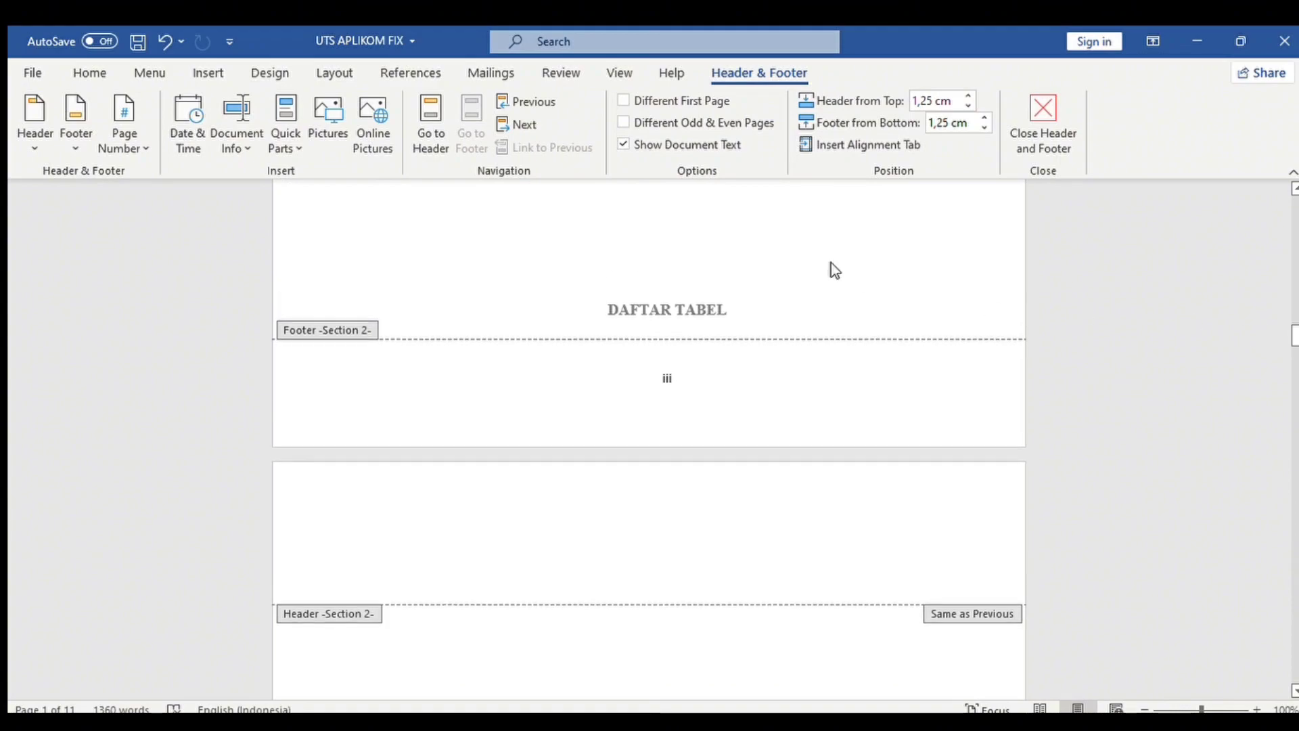
pyautogui.scroll(8, 830, 267)
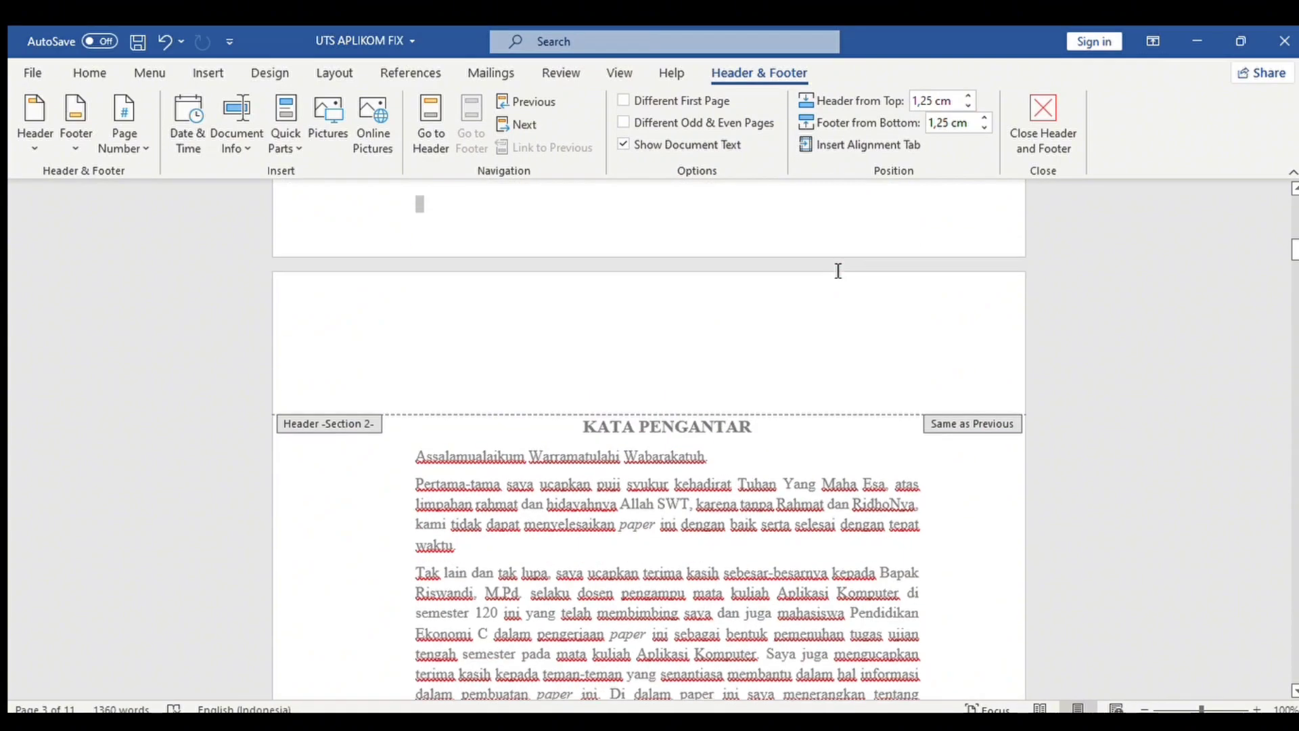
pyautogui.doubleClick(684, 541)
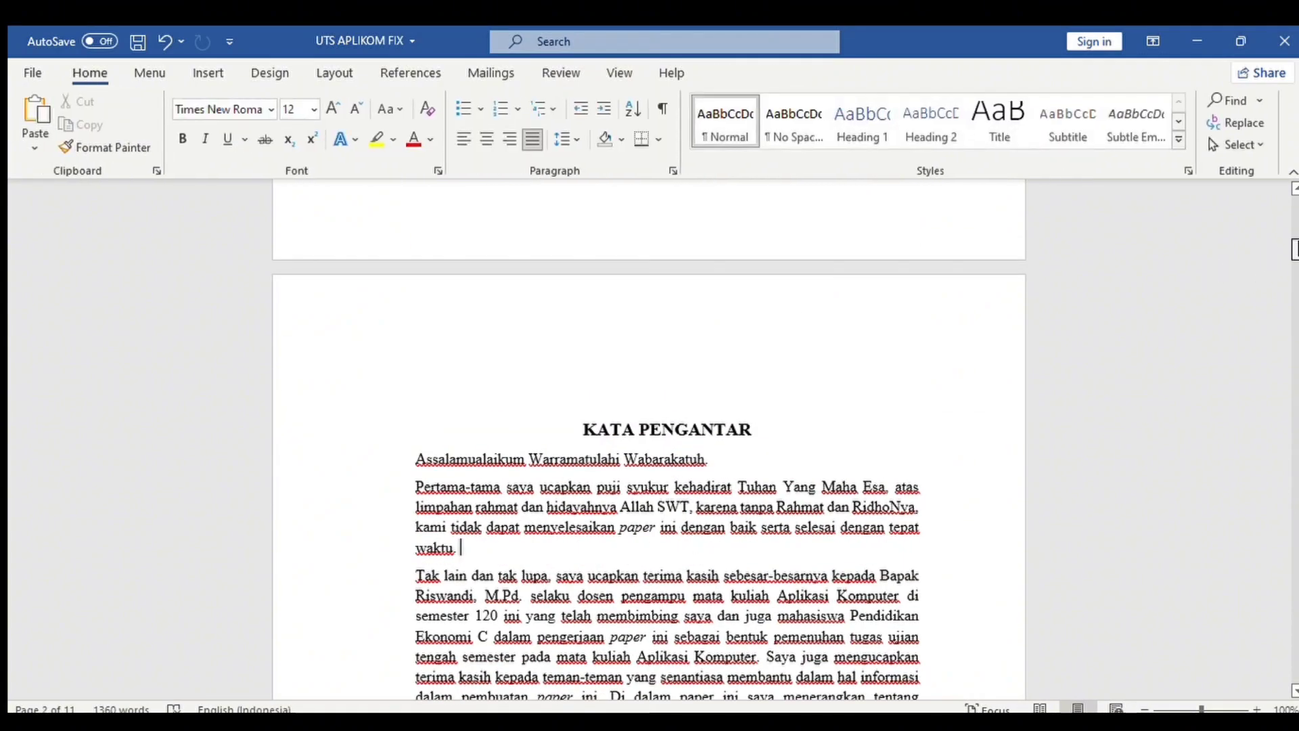
pyautogui.moveTo(1292, 250); pyautogui.dragTo(1288, 296)
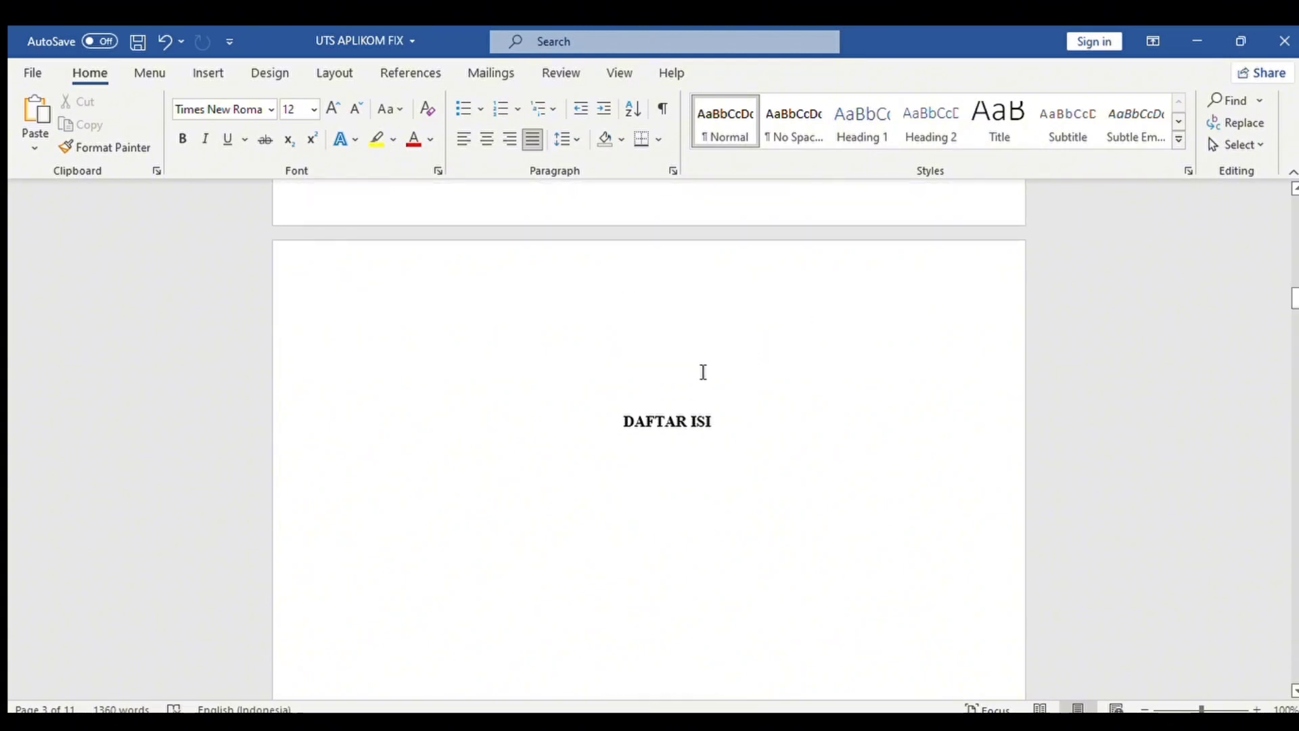
# Undo the last change and add a blank line above DAFTAR TABEL.
pyautogui.hotkey('ctrl', 'z')
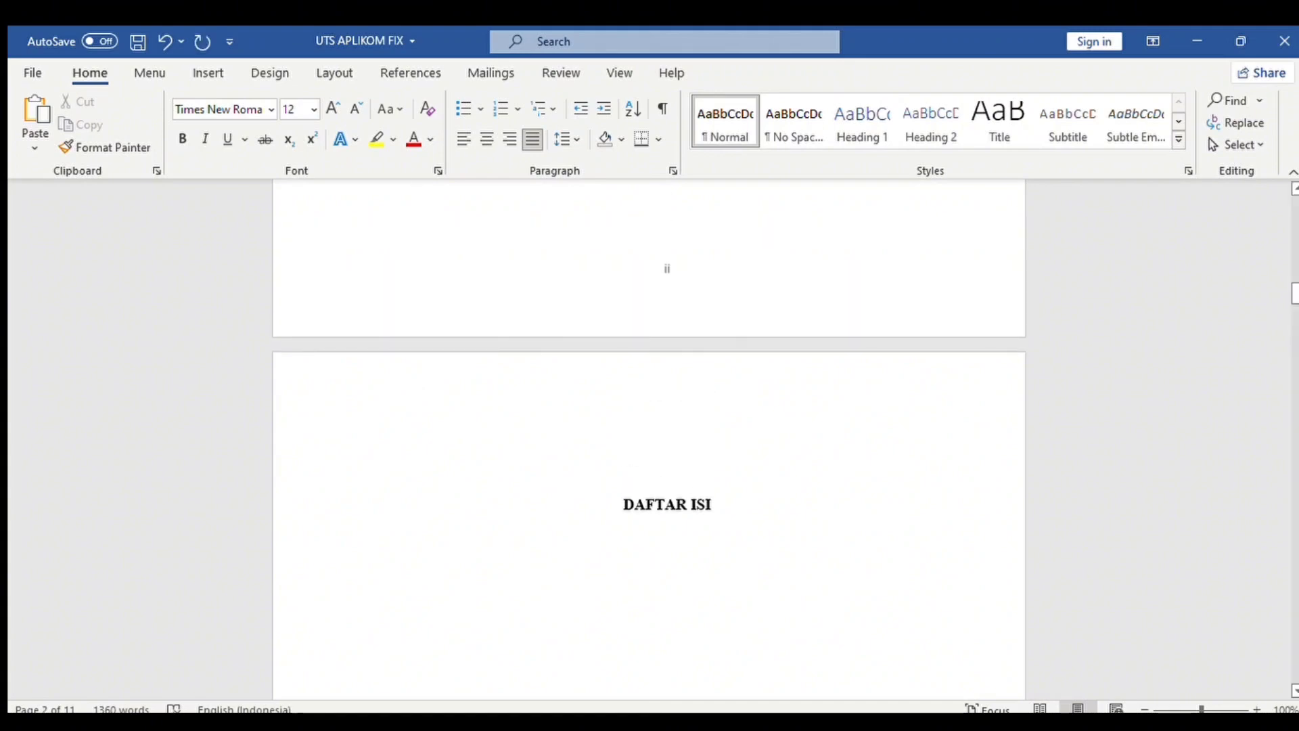
pyautogui.moveTo(1295, 293); pyautogui.dragTo(1295, 331)
pyautogui.click(659, 323)
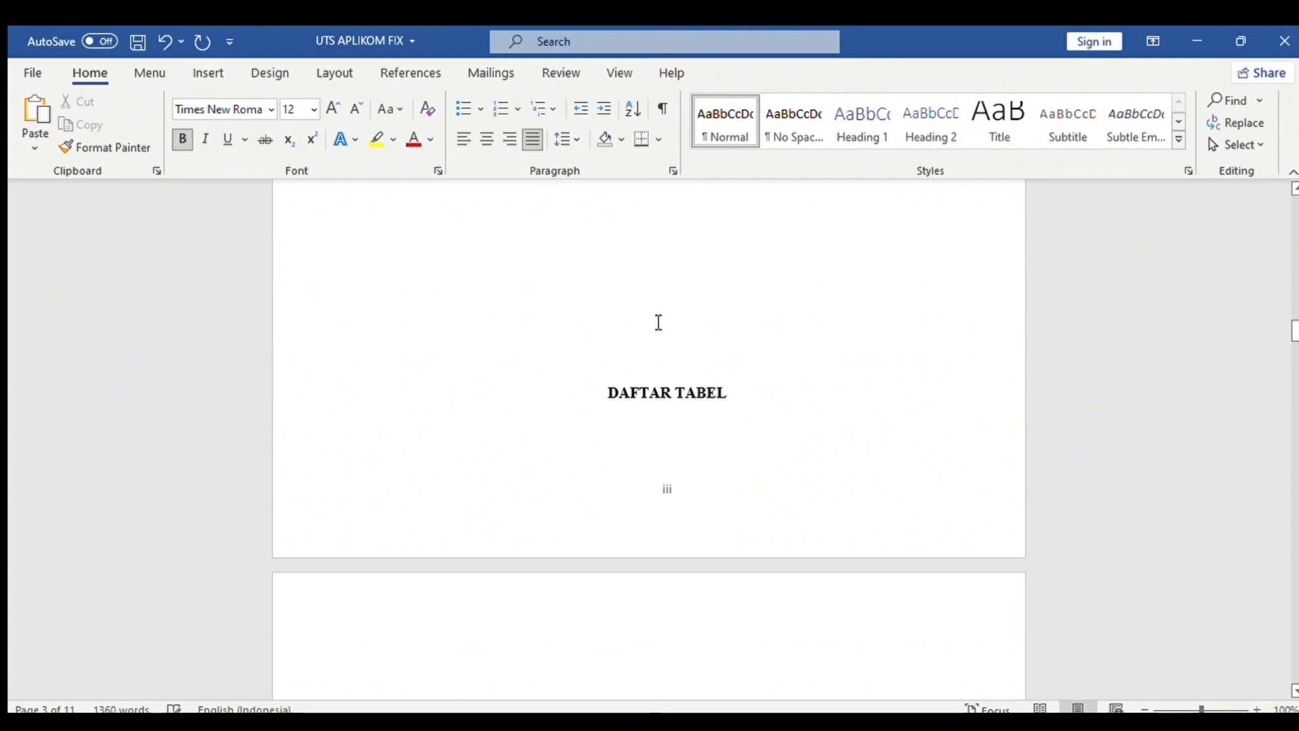
pyautogui.press('Return')
pyautogui.press('Return')
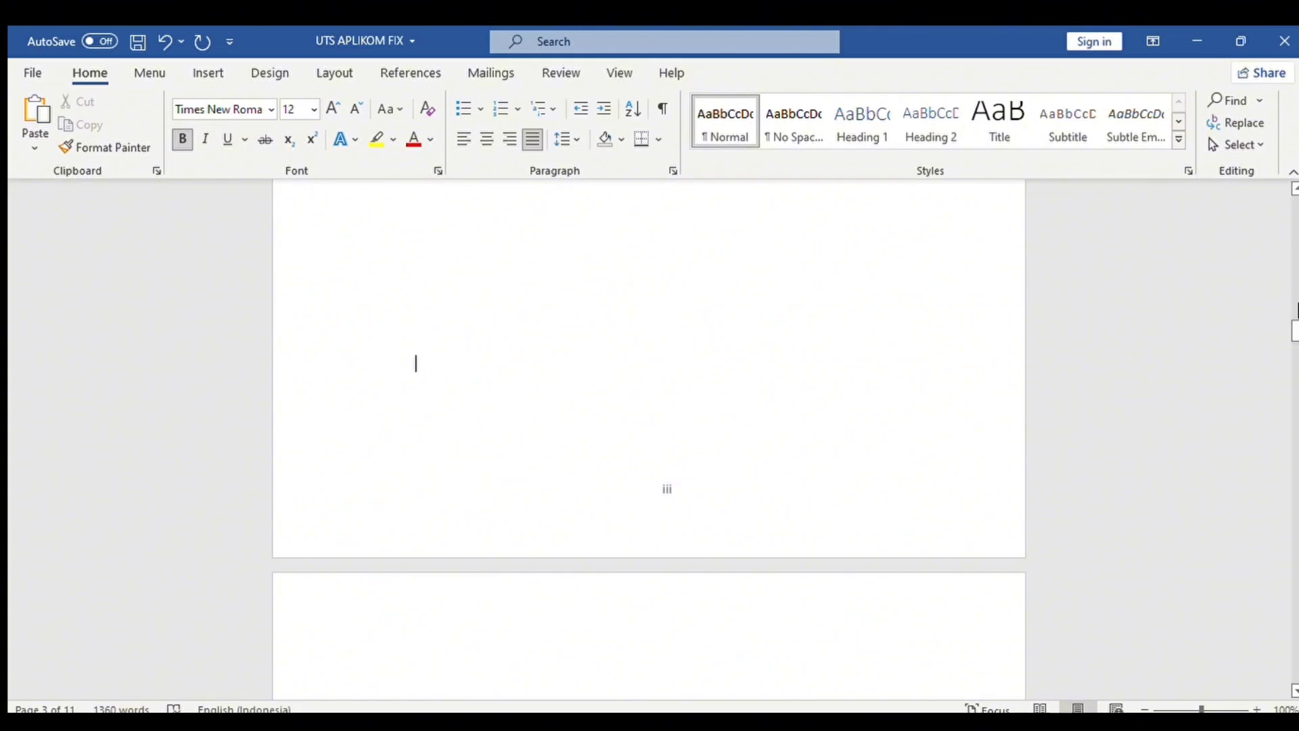
pyautogui.moveTo(1292, 332); pyautogui.dragTo(1273, 437)
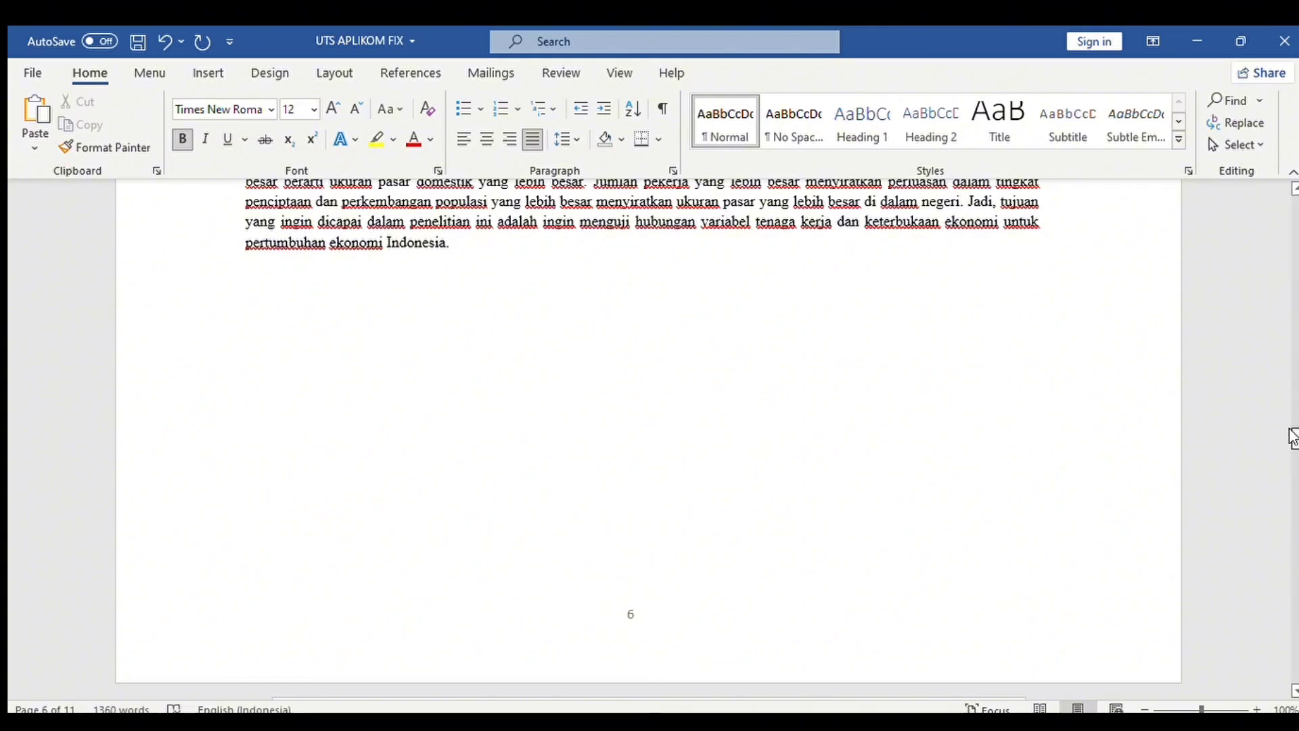
# Insert a next-page break just before BAB I PENDAHULUAN.
pyautogui.scroll(15, 1292, 426)
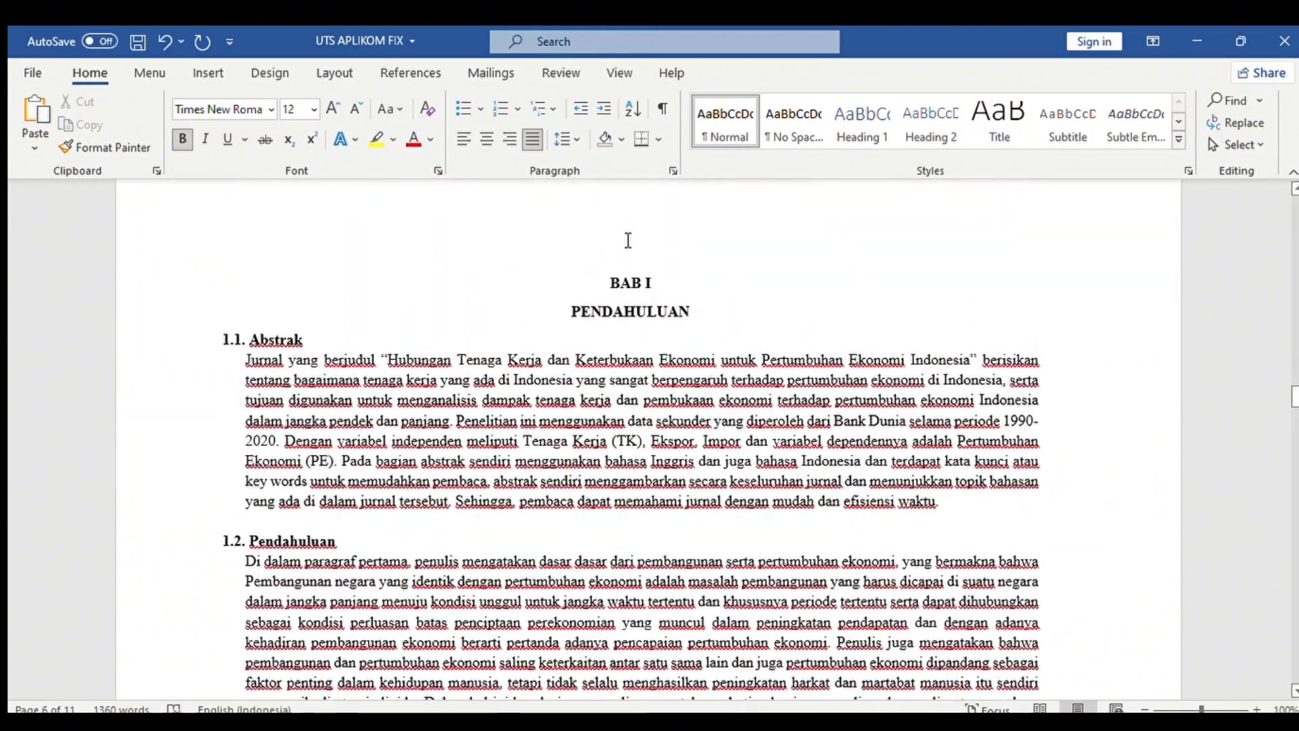
pyautogui.click(599, 284)
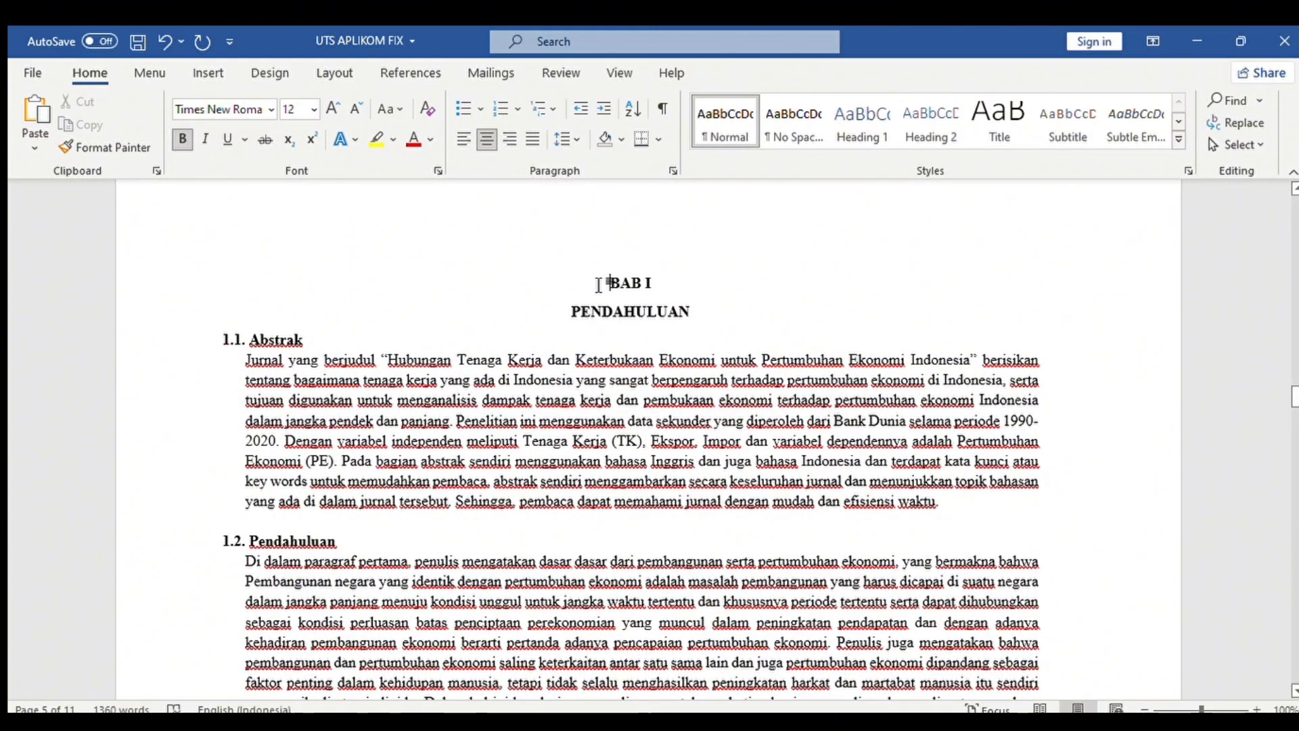
pyautogui.click(313, 68)
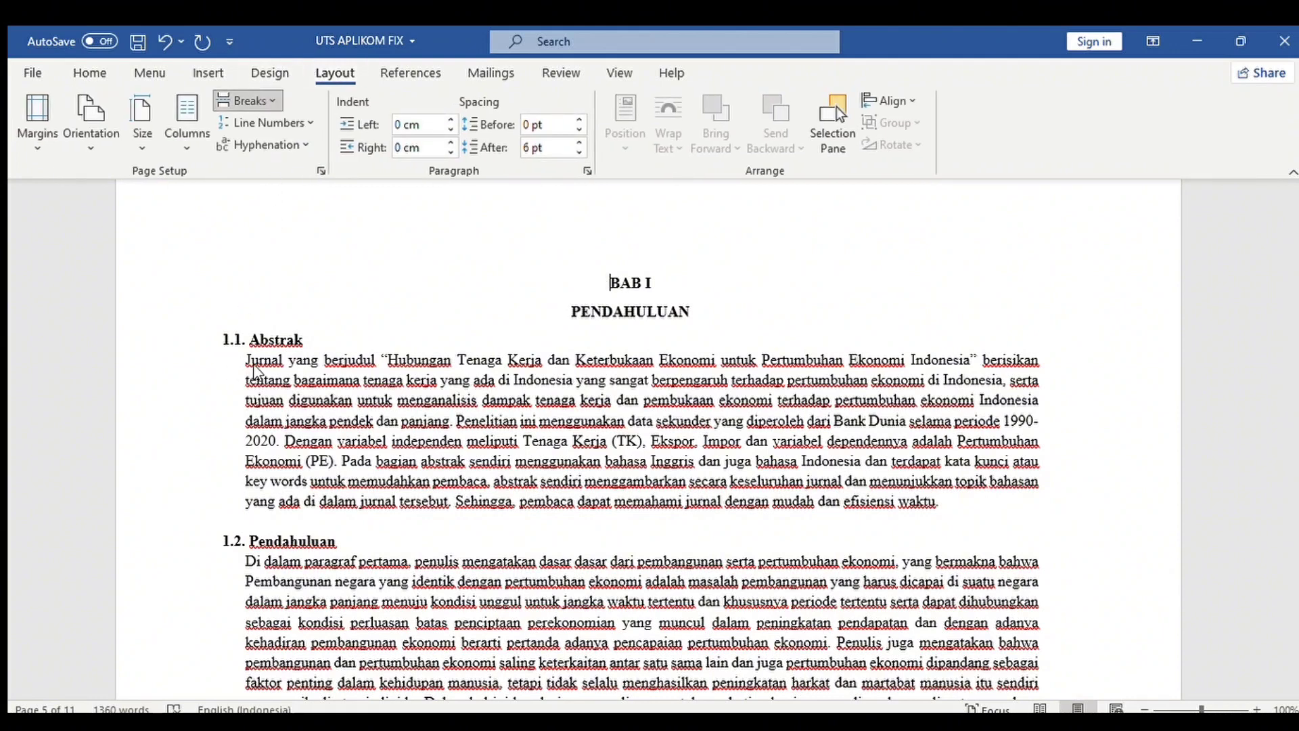
pyautogui.hotkey('ctrl', 'Return')
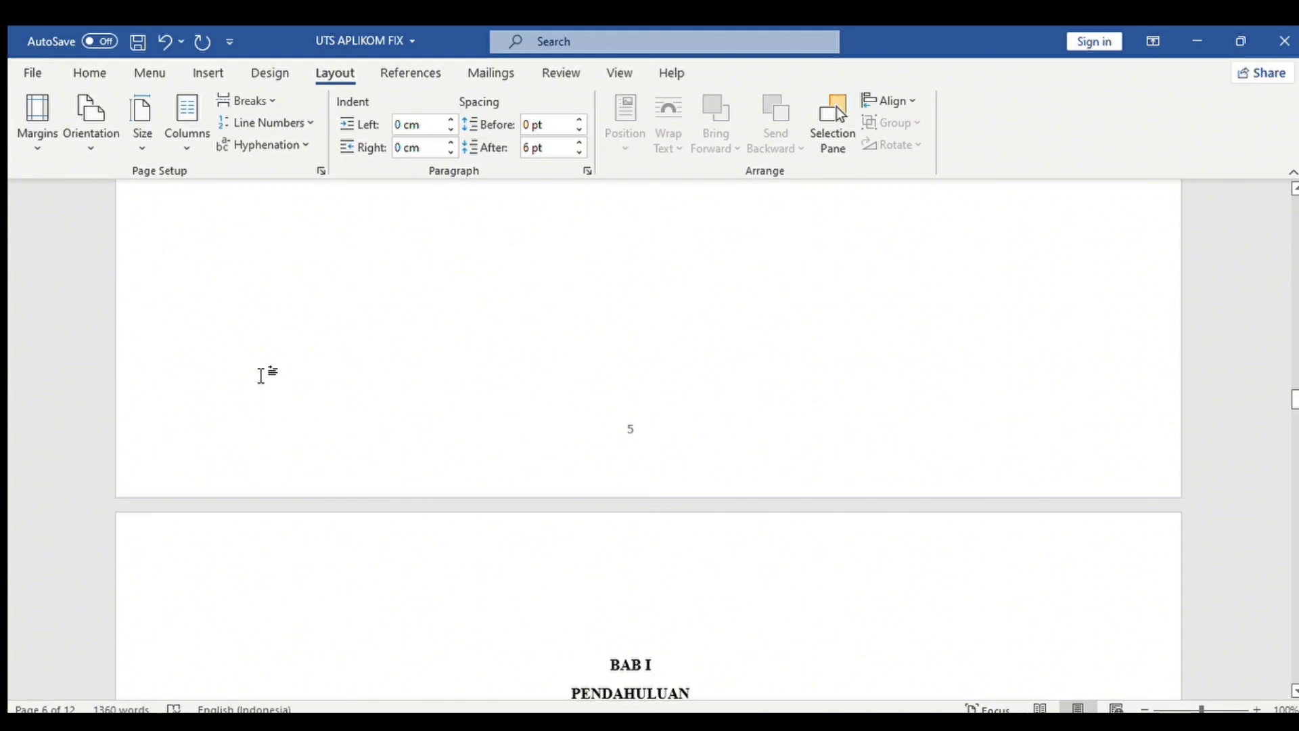
pyautogui.moveTo(1297, 393)
pyautogui.mouseDown()
pyautogui.moveTo(1296, 363)
pyautogui.moveTo(1295, 376)
pyautogui.mouseUp()
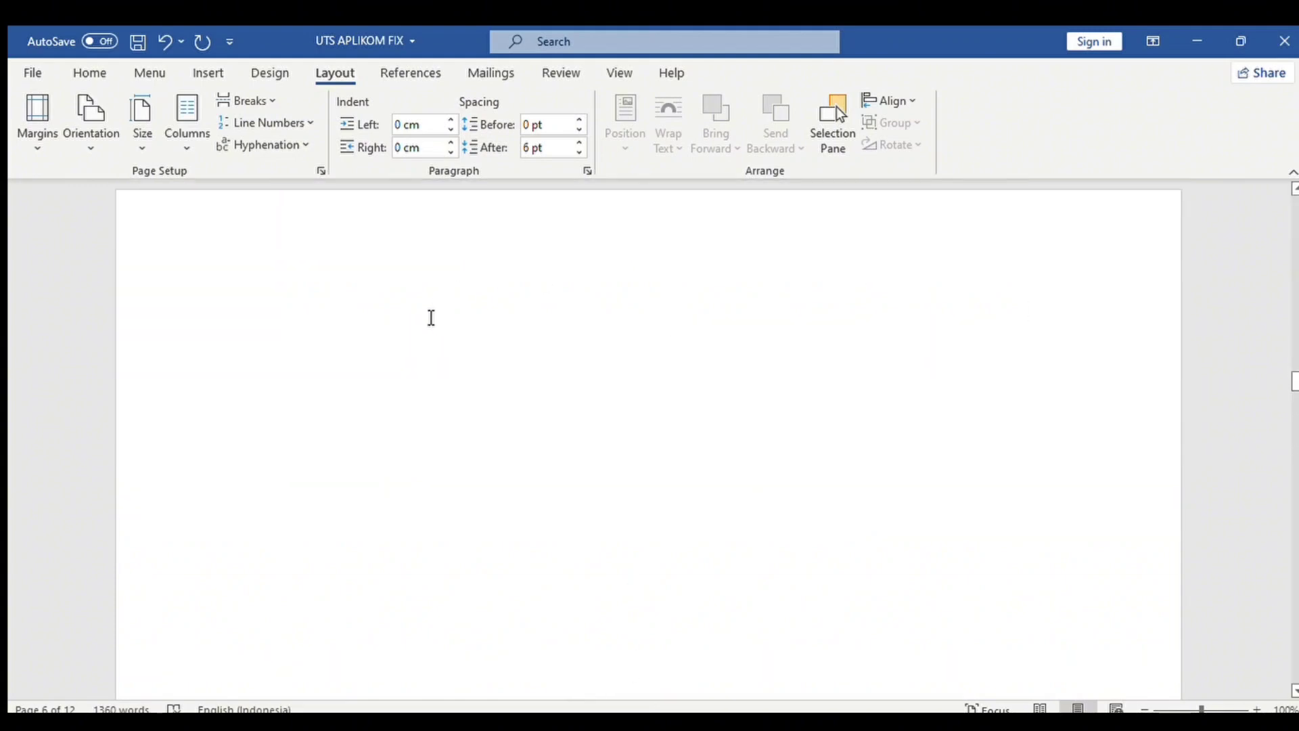
# In Draft view, delete the duplicate section break before BAB I, then return to Print Layout.
pyautogui.doubleClick(431, 318)
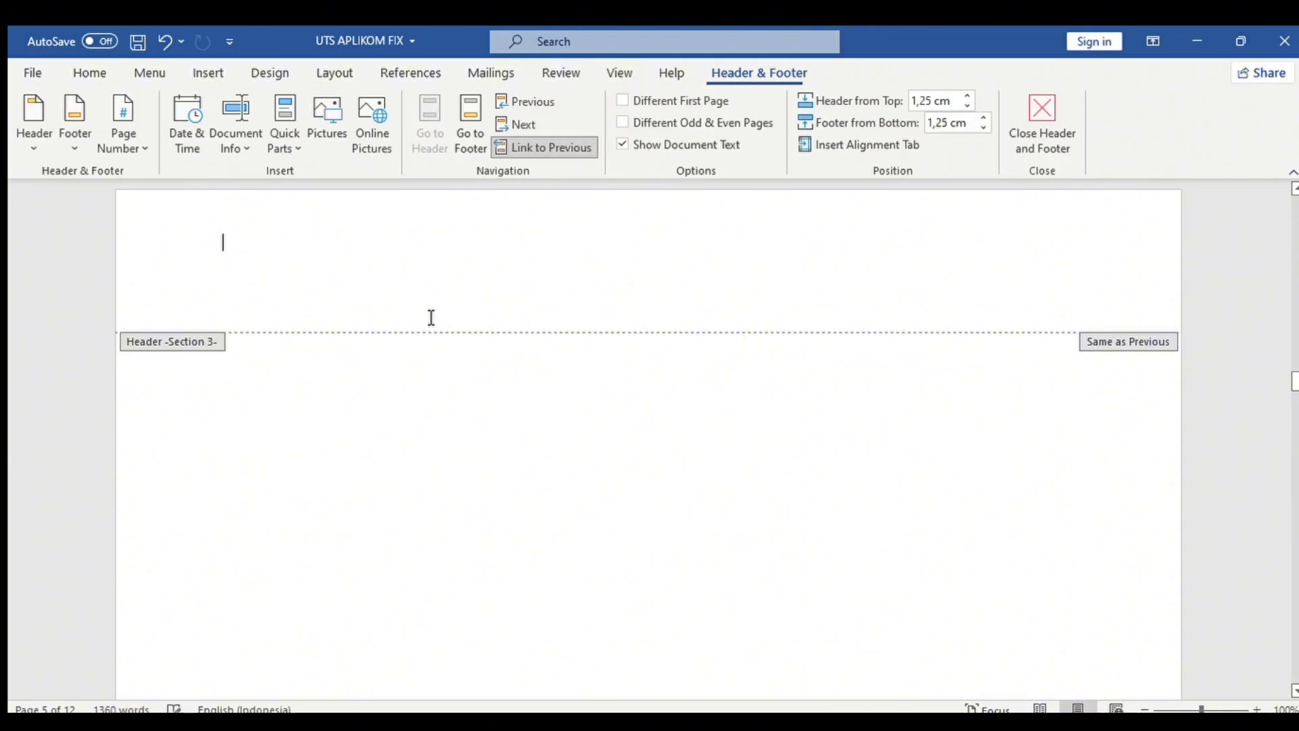
pyautogui.doubleClick(334, 390)
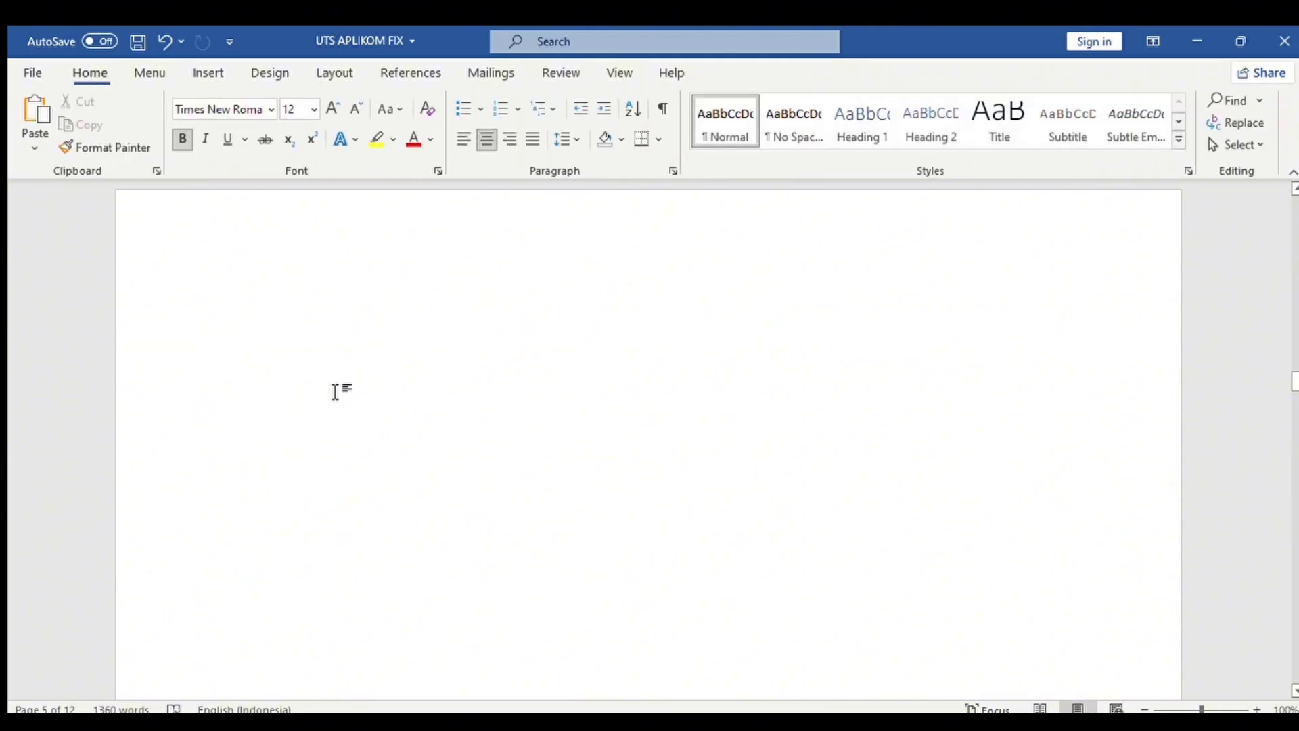
pyautogui.click(635, 65)
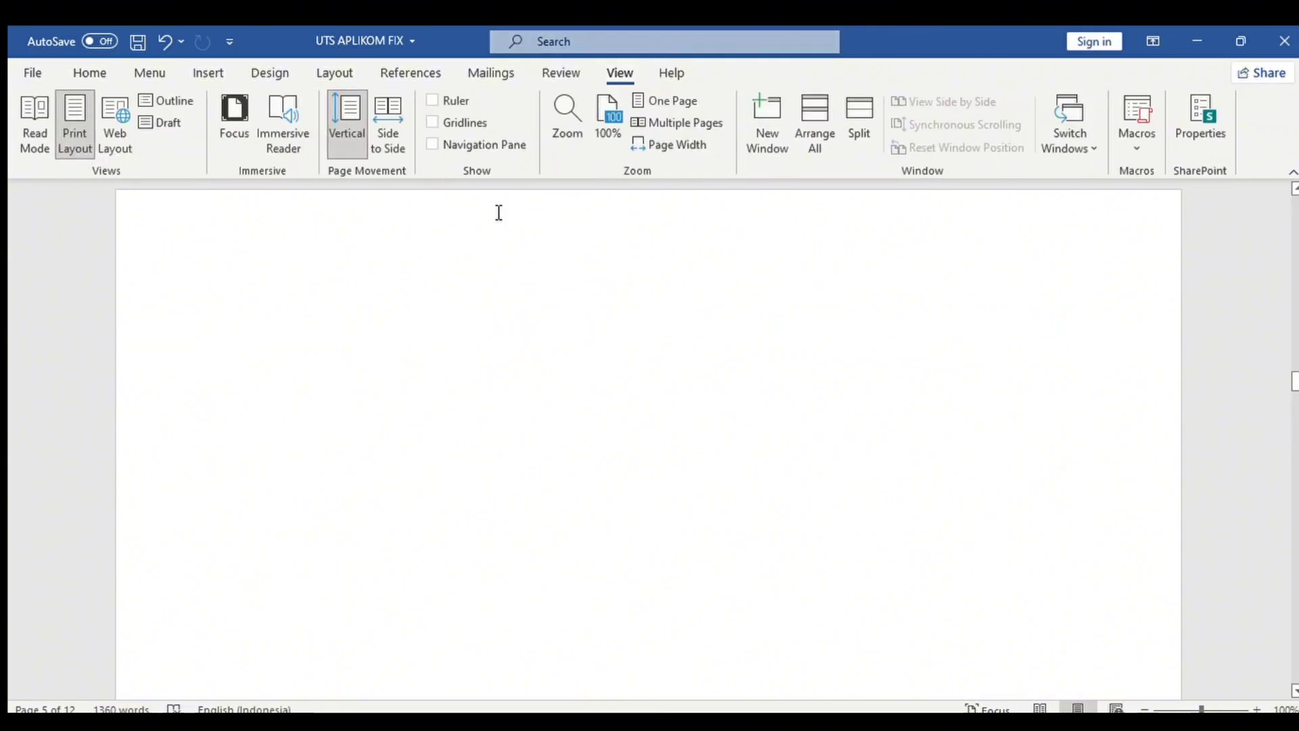
pyautogui.click(166, 125)
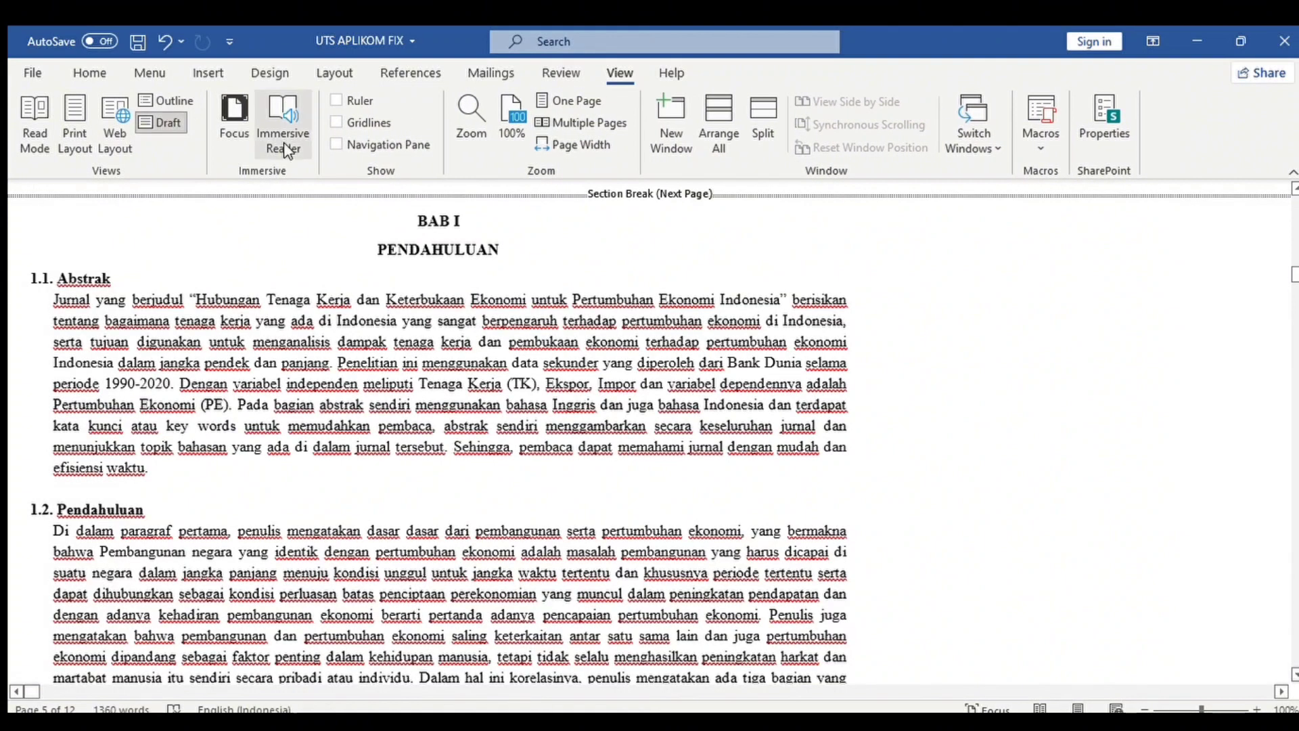
pyautogui.moveTo(1294, 269); pyautogui.dragTo(1294, 268)
pyautogui.moveTo(1293, 265); pyautogui.dragTo(1294, 272)
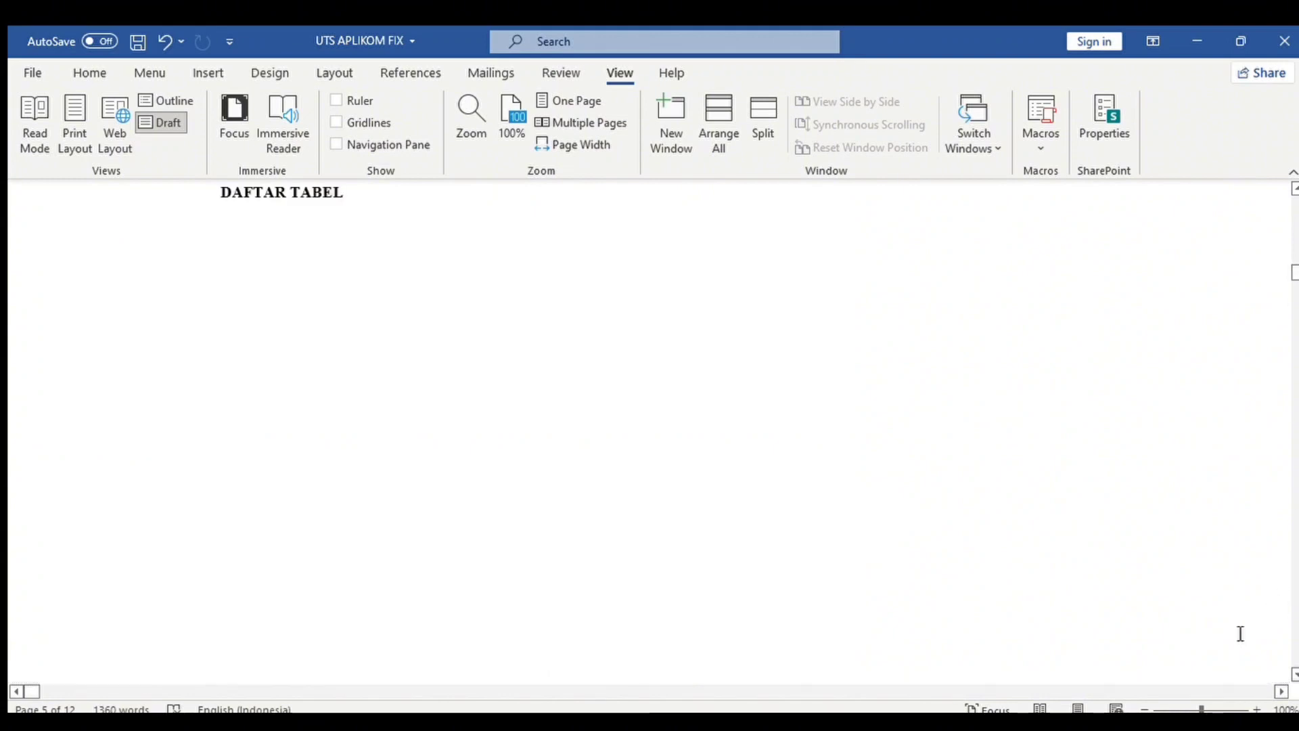
pyautogui.click(1186, 707)
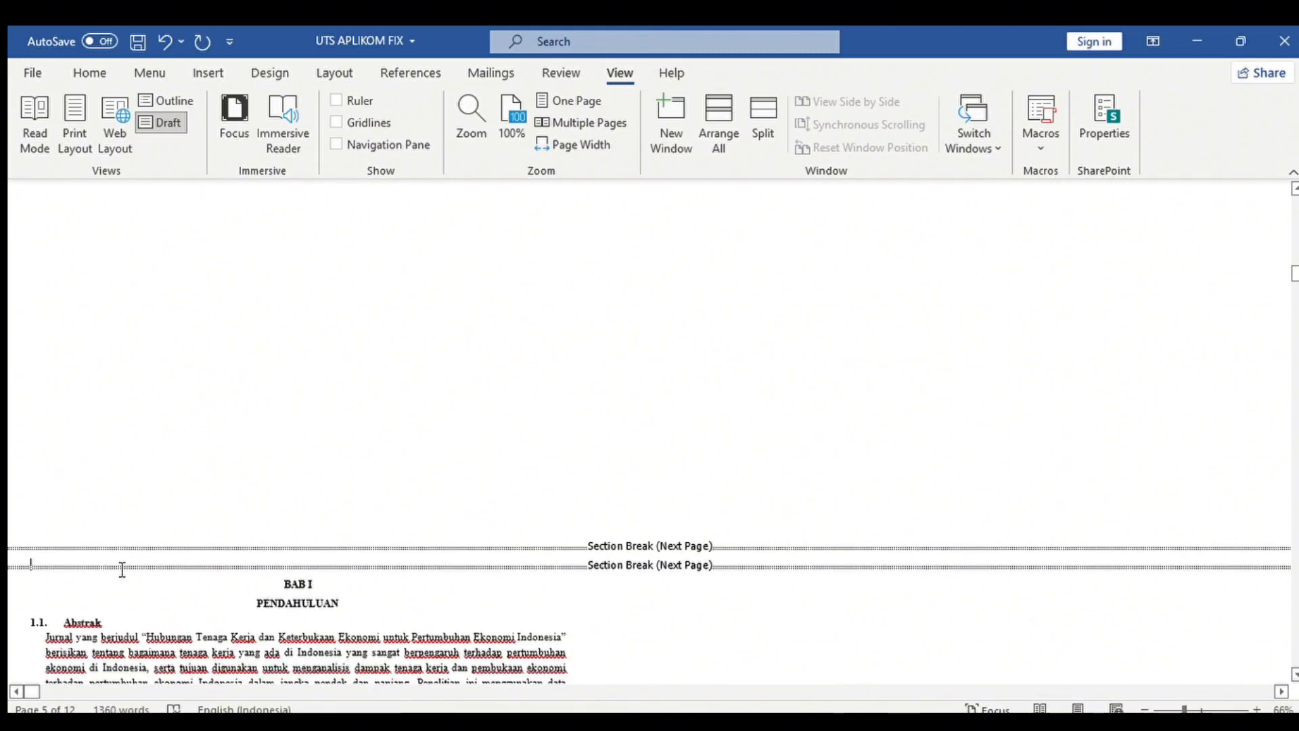
pyautogui.press('Delete')
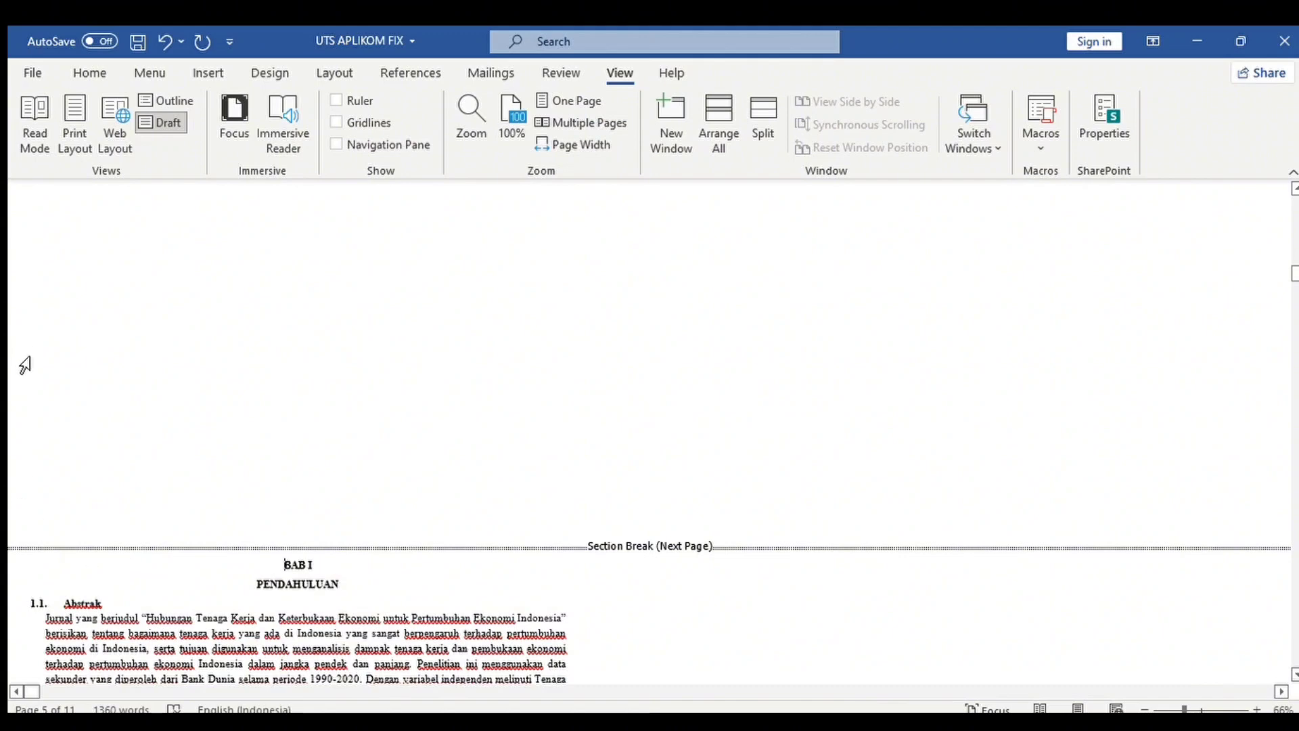
pyautogui.click(64, 115)
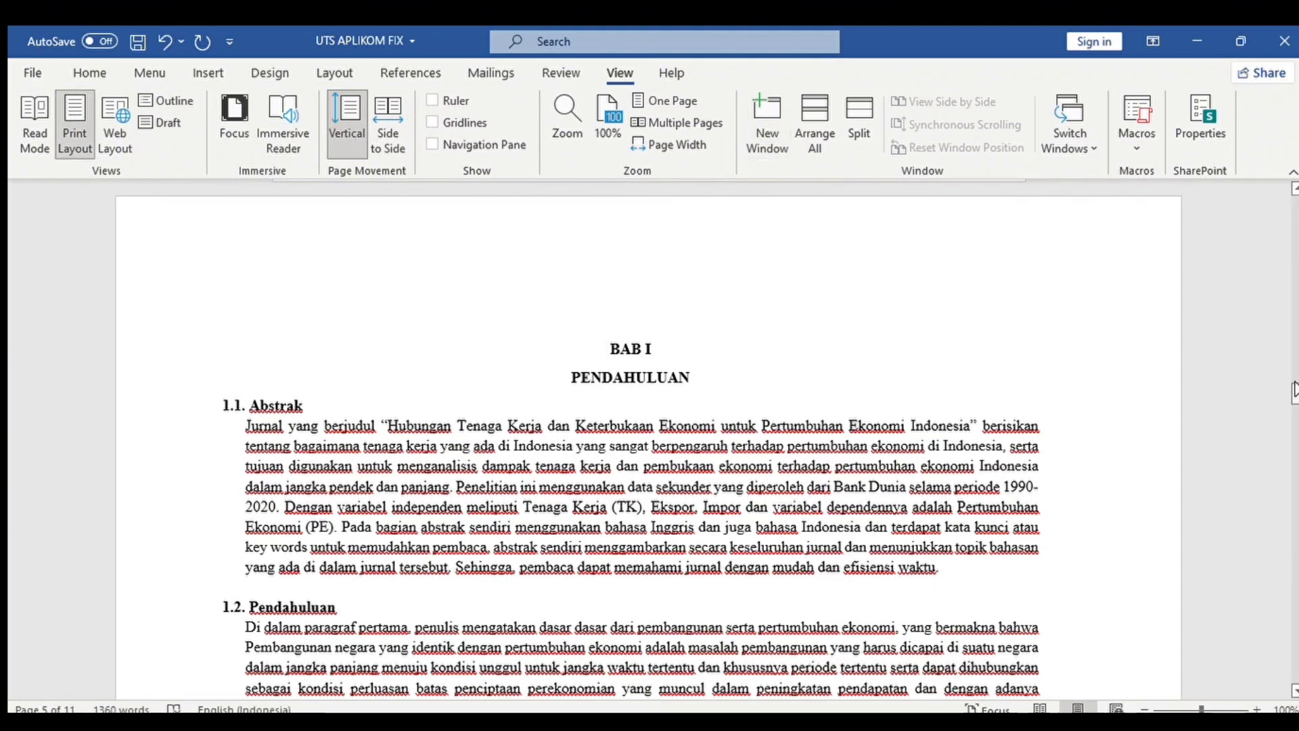
# Turn on Different First Page in BAB I's footer and add a centred page number starting at 1.
pyautogui.moveTo(1293, 392)
pyautogui.mouseDown()
pyautogui.moveTo(1286, 433)
pyautogui.moveTo(1284, 402)
pyautogui.mouseUp()
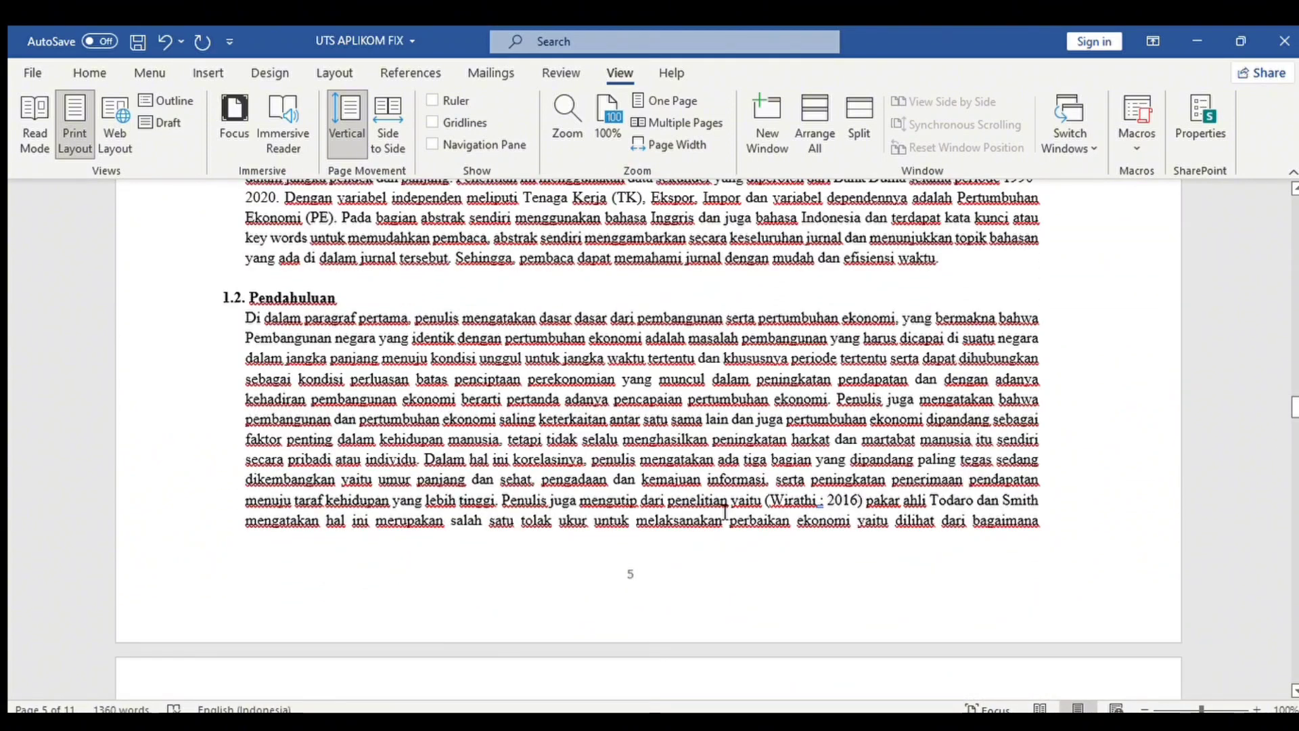
pyautogui.doubleClick(630, 575)
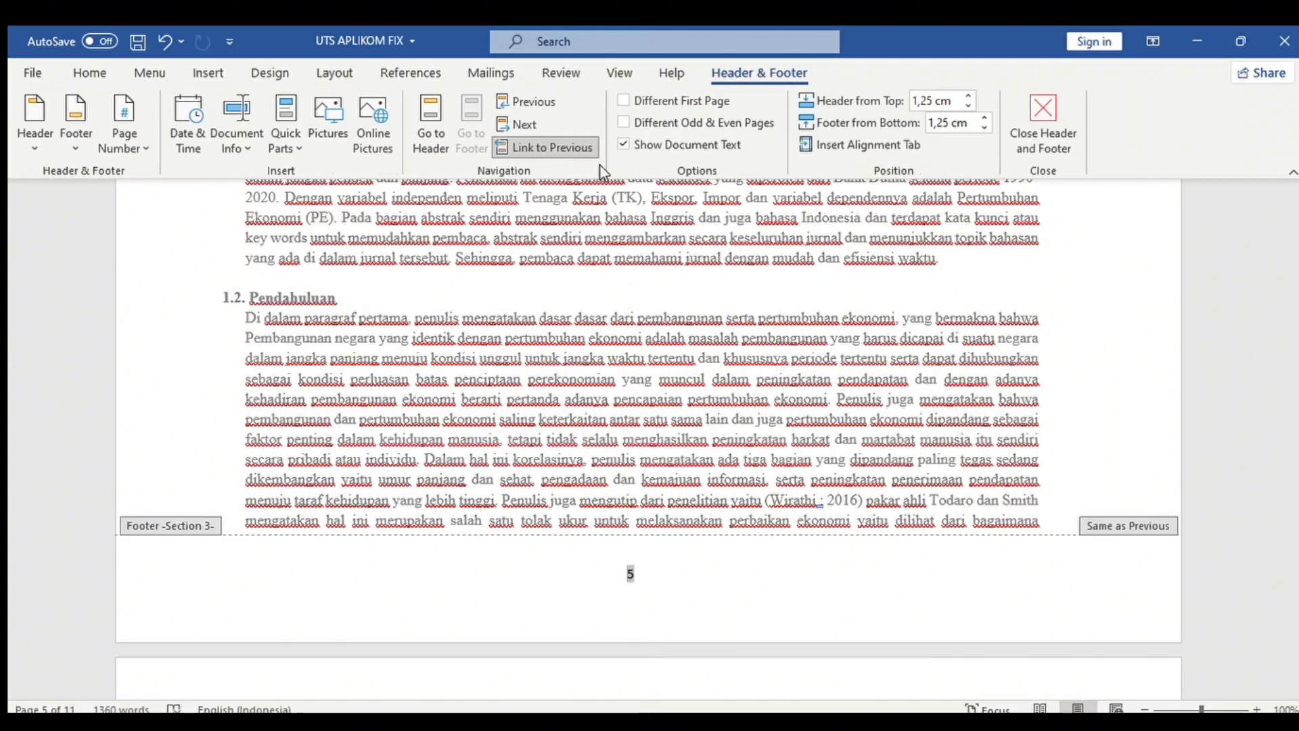
pyautogui.click(618, 99)
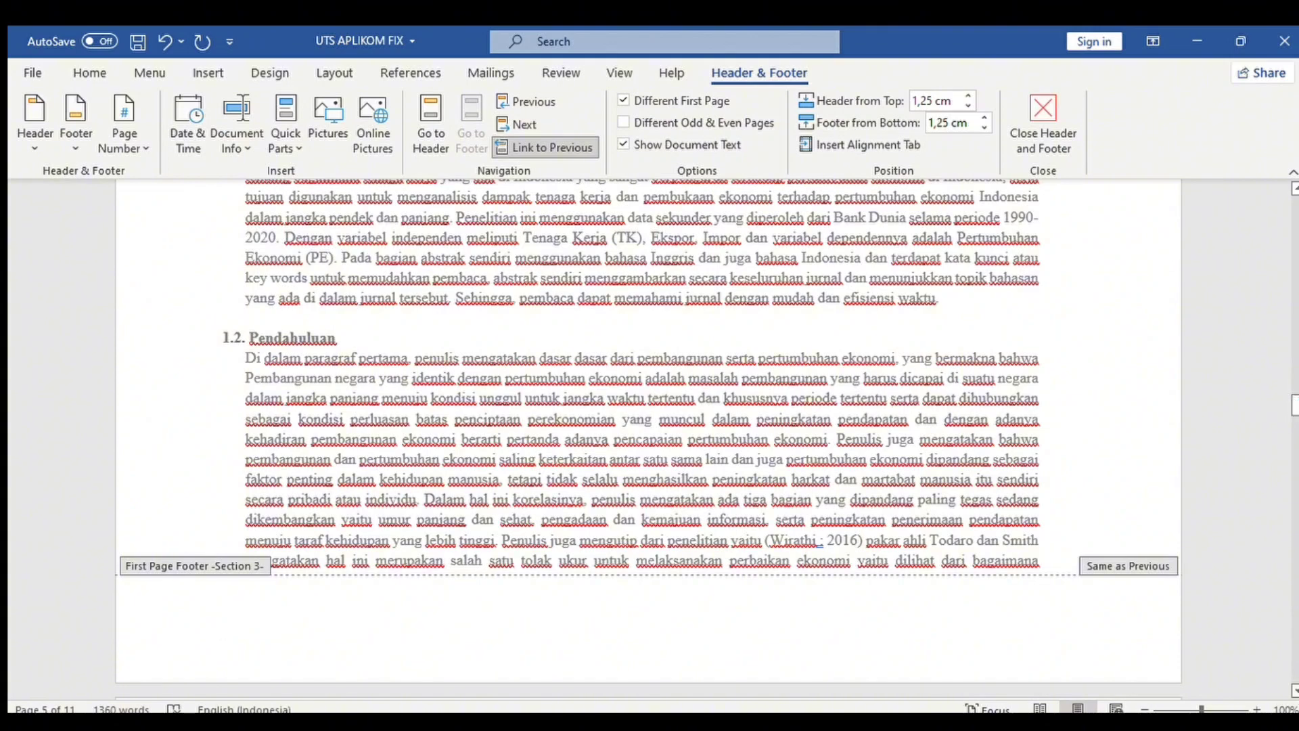
pyautogui.doubleClick(660, 630)
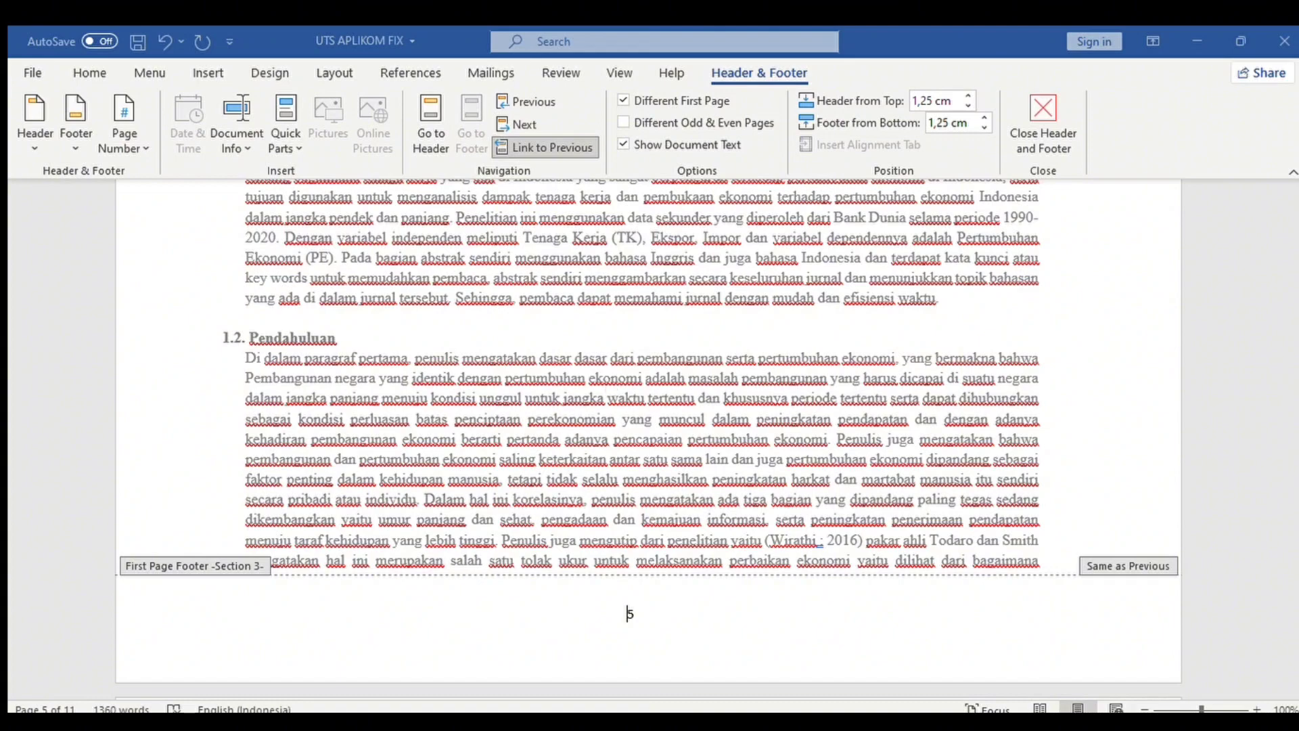
pyautogui.press('Escape')
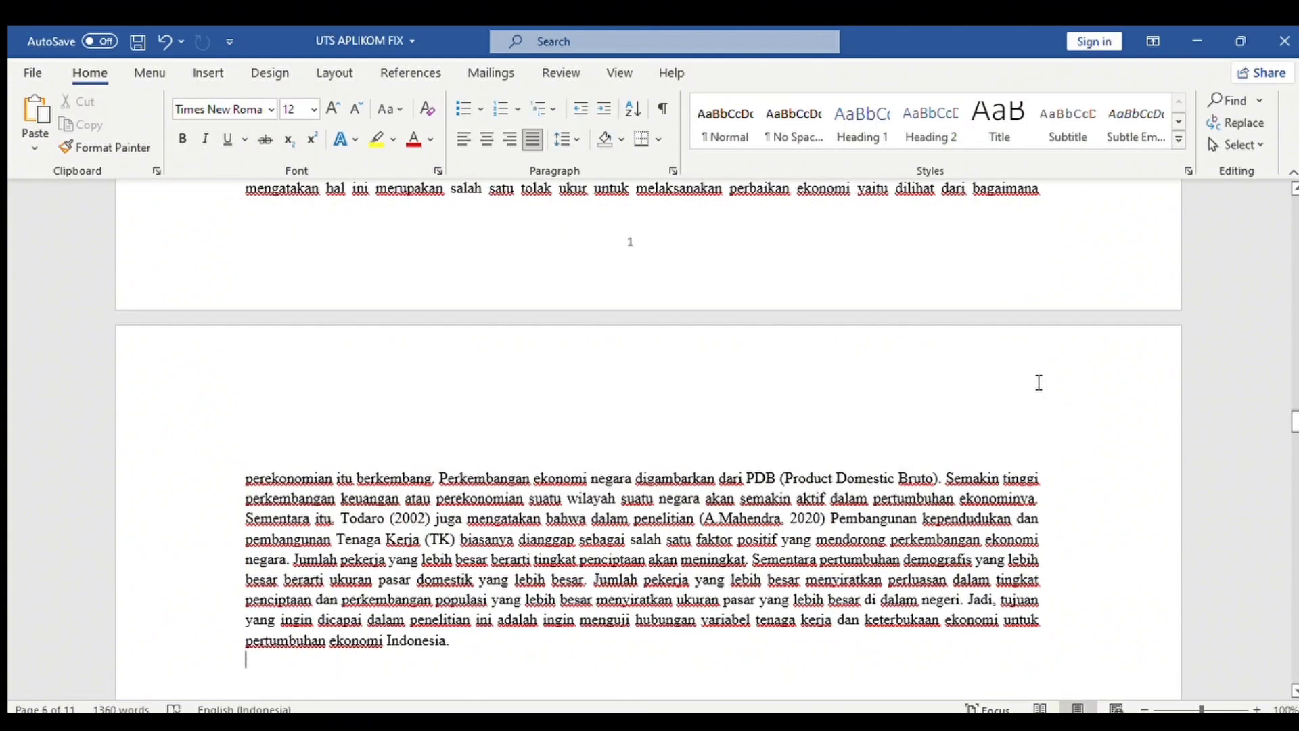
# Unlink BAB I's second-page header from the previous section and give it top-right page numbers.
pyautogui.doubleClick(1039, 383)
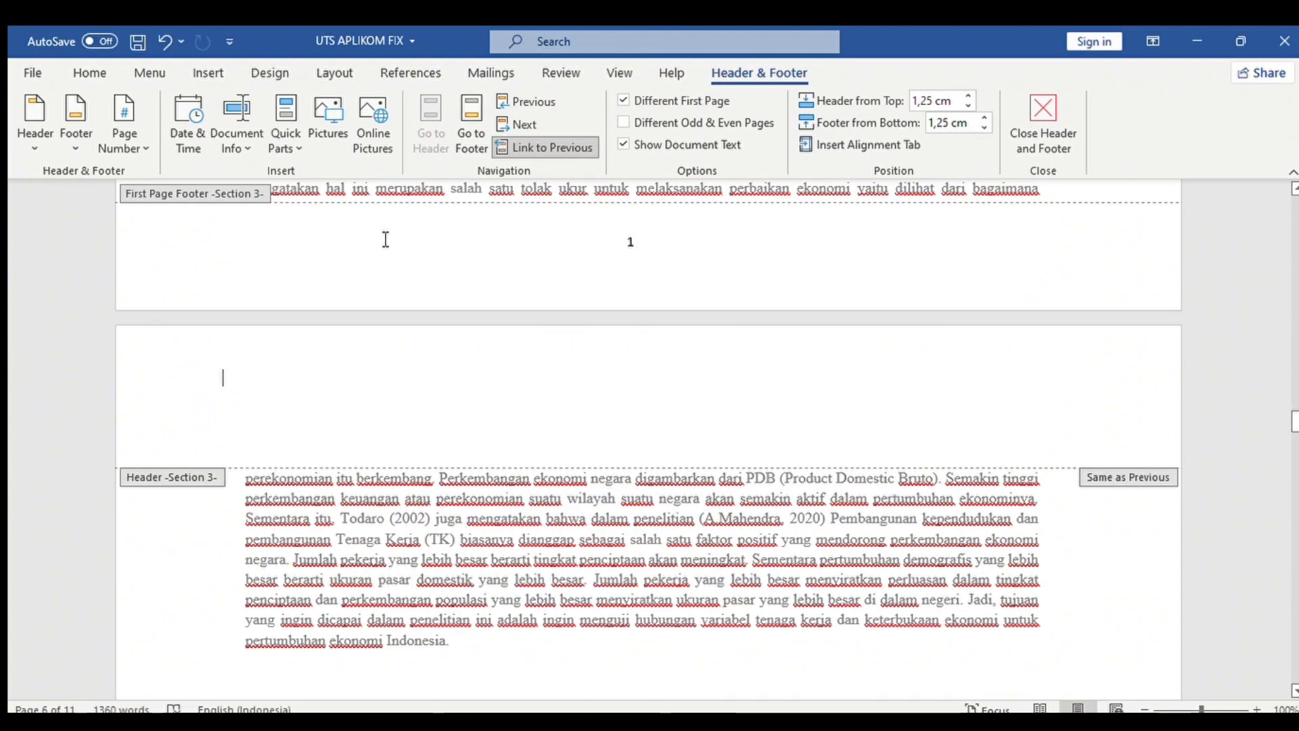
pyautogui.click(509, 139)
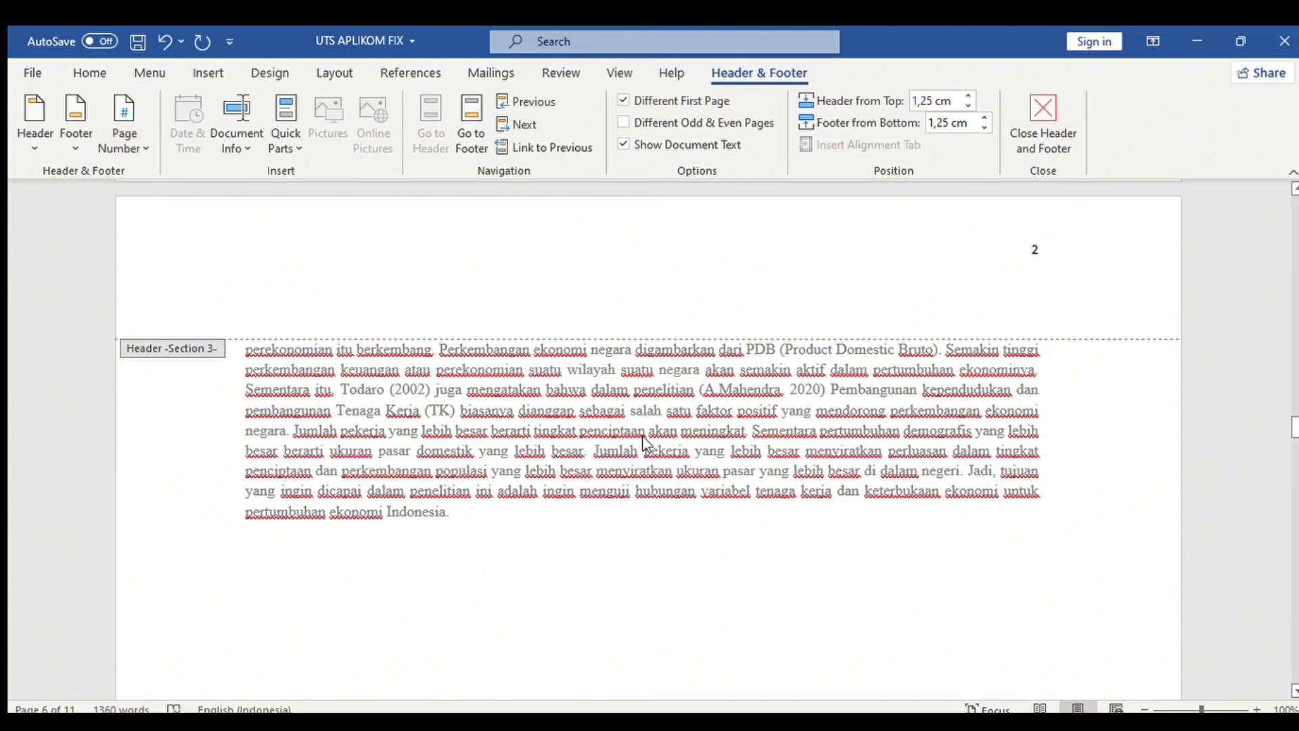
pyautogui.doubleClick(973, 436)
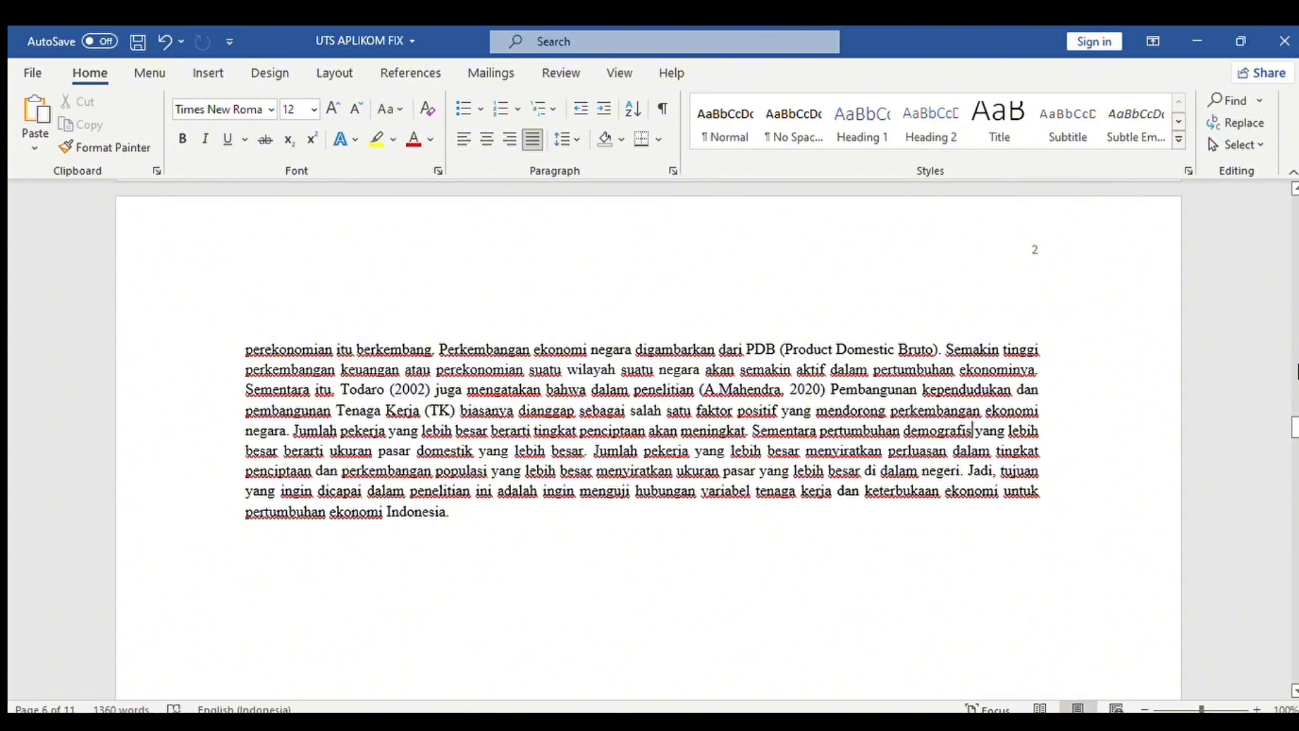
pyautogui.moveTo(1297, 423); pyautogui.dragTo(1279, 452)
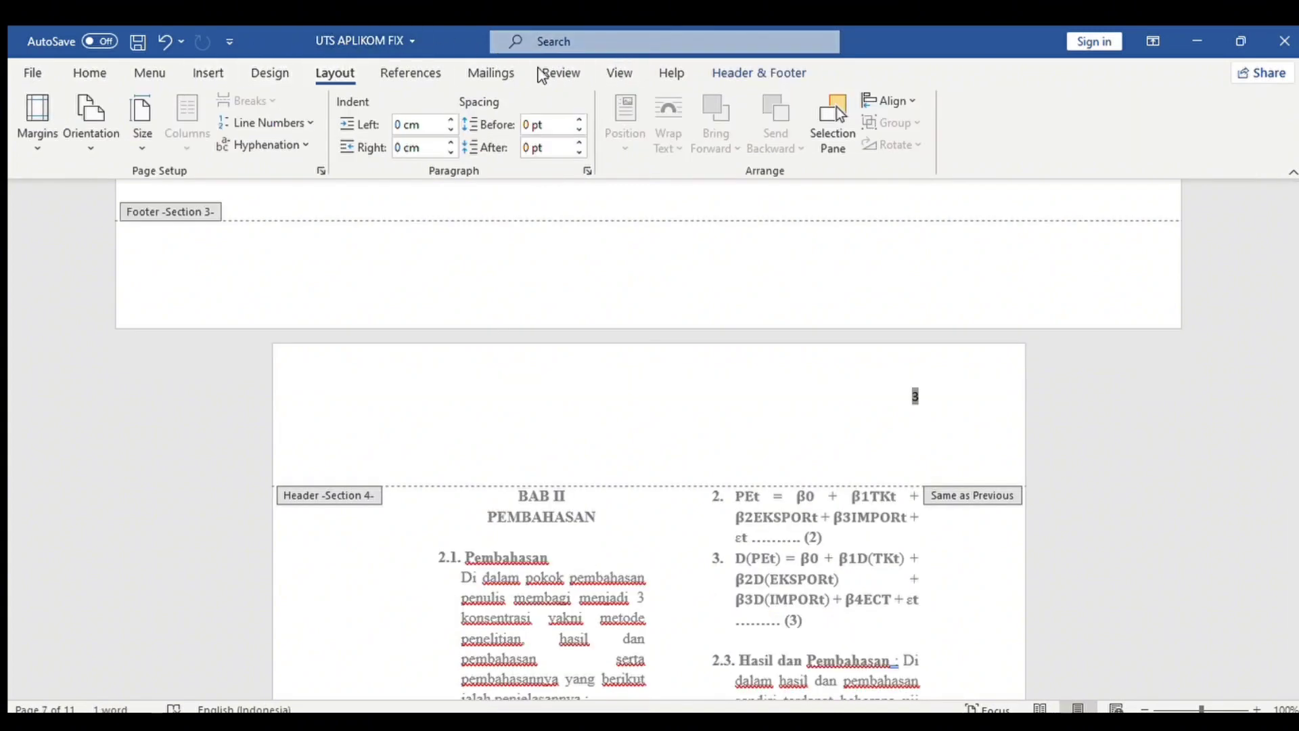
# Make the BAB III PENUTUP page header show page number 6, with Different First Page off.
pyautogui.click(737, 75)
pyautogui.click(689, 100)
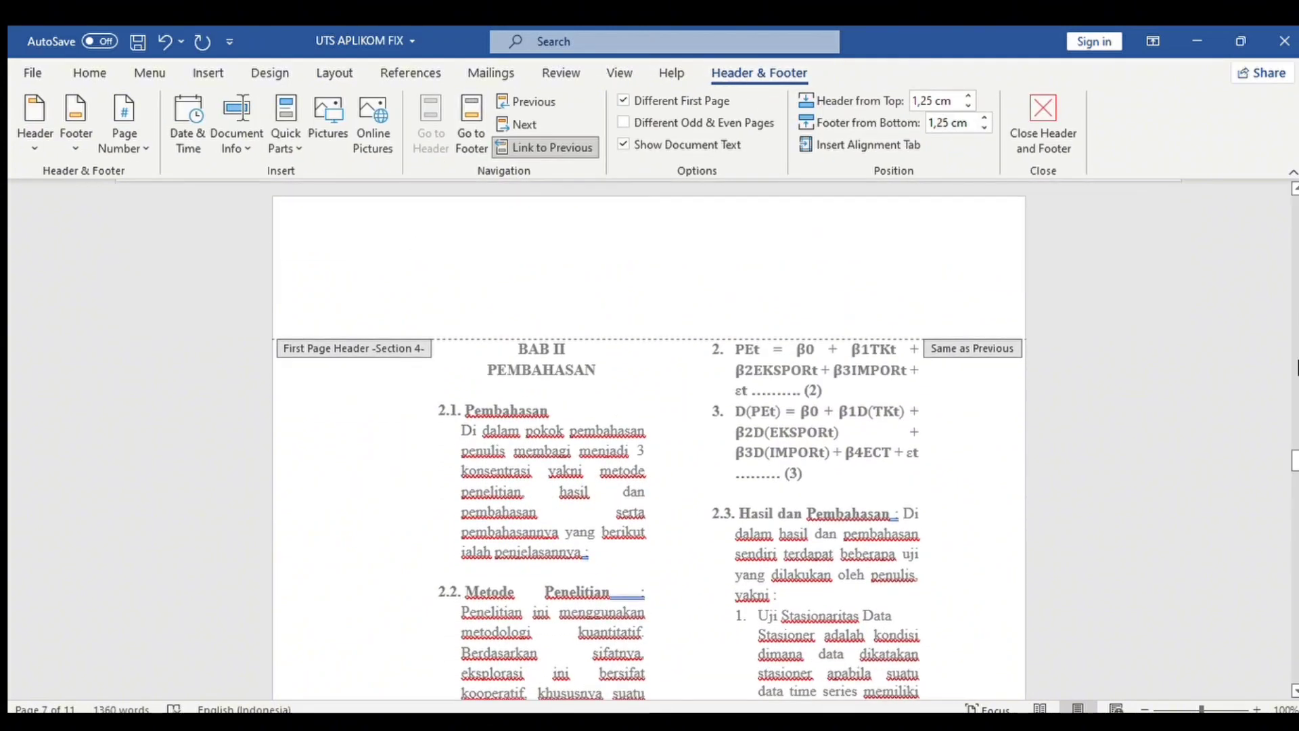
pyautogui.scroll(5, 1292, 454)
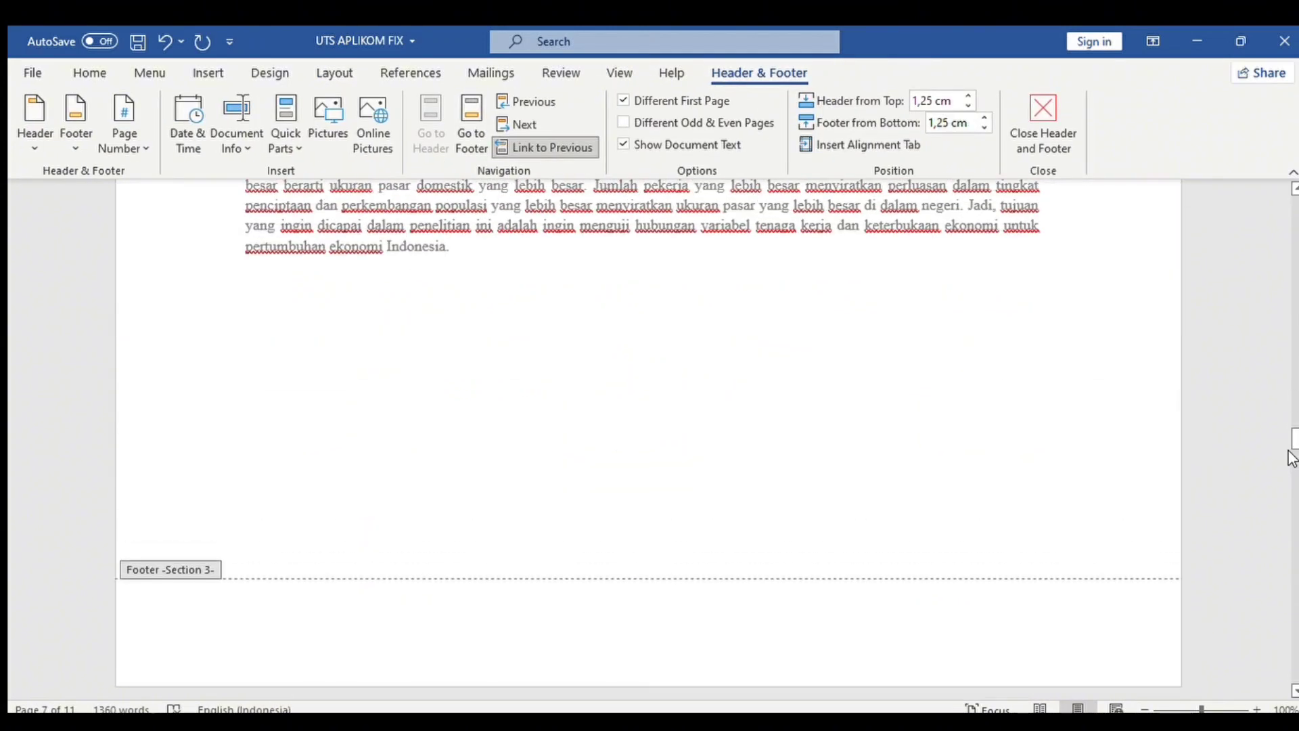
pyautogui.scroll(-15, 1292, 450)
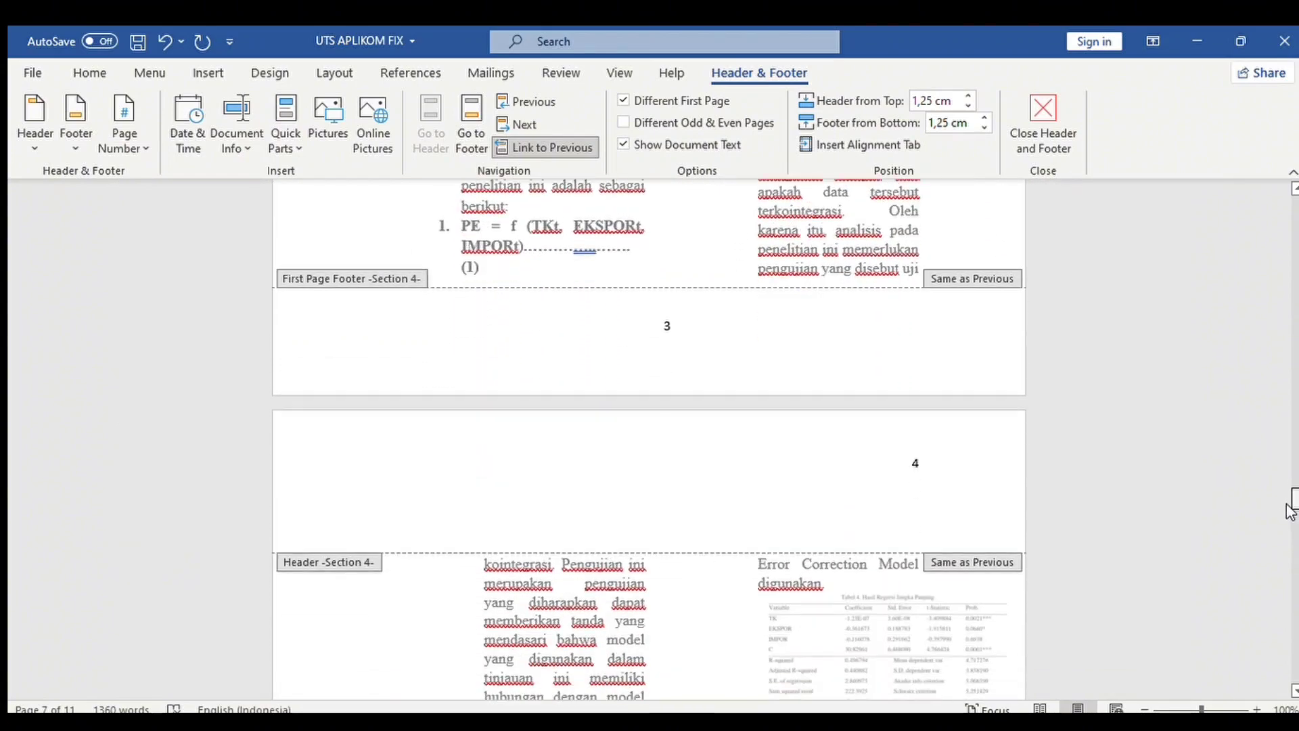
pyautogui.moveTo(1287, 505); pyautogui.dragTo(1294, 595)
pyautogui.click(912, 397)
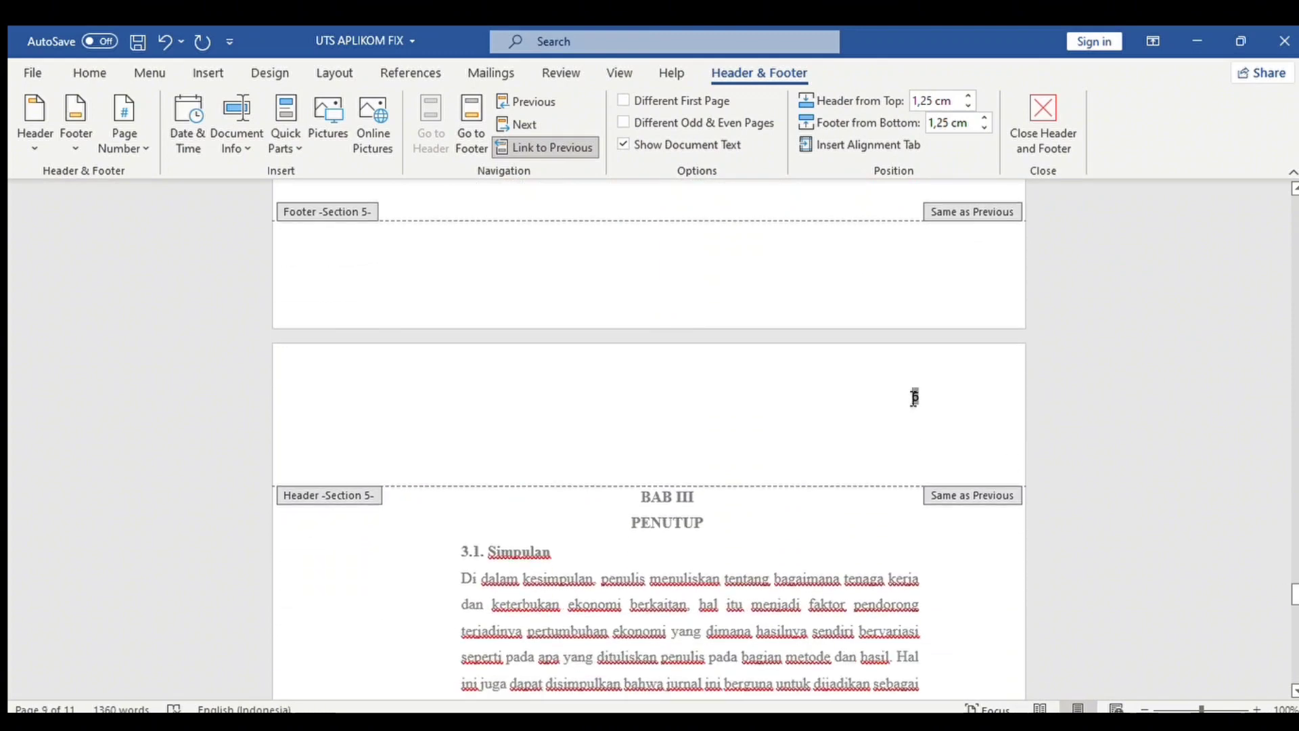
pyautogui.click(660, 98)
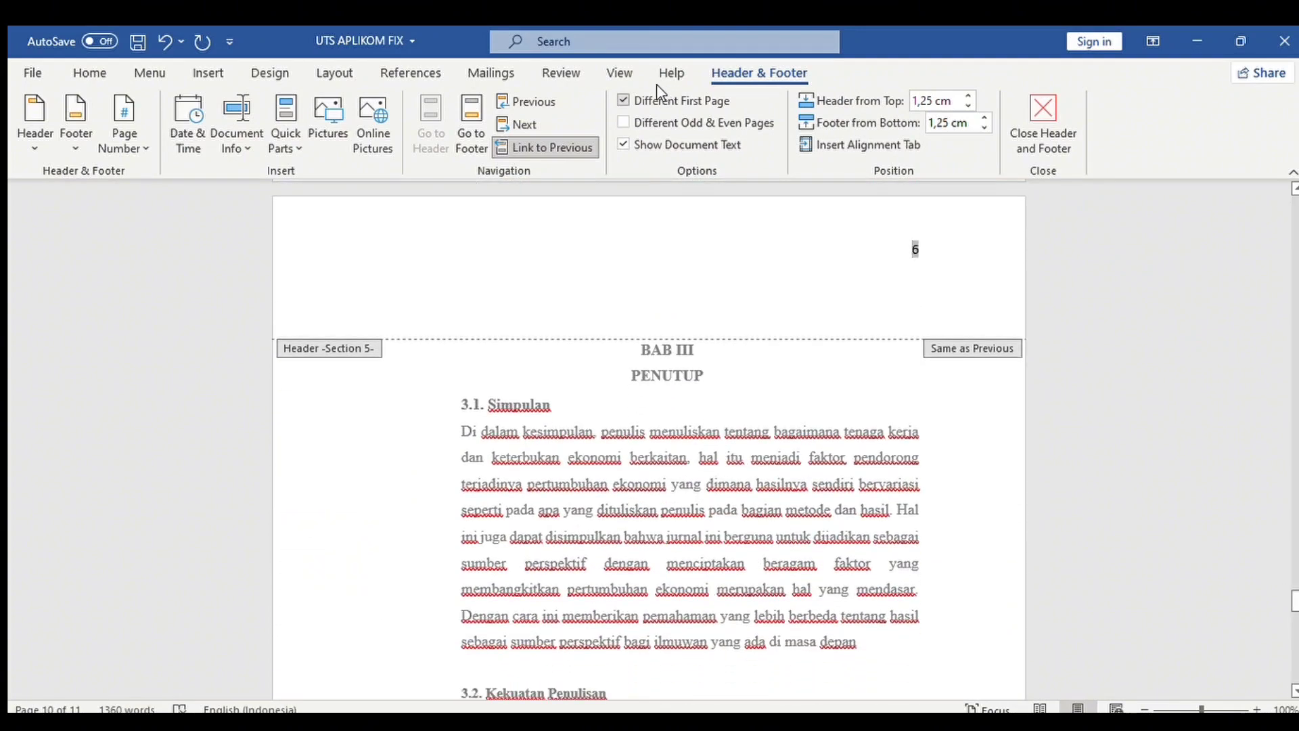
pyautogui.click(642, 103)
pyautogui.doubleClick(643, 350)
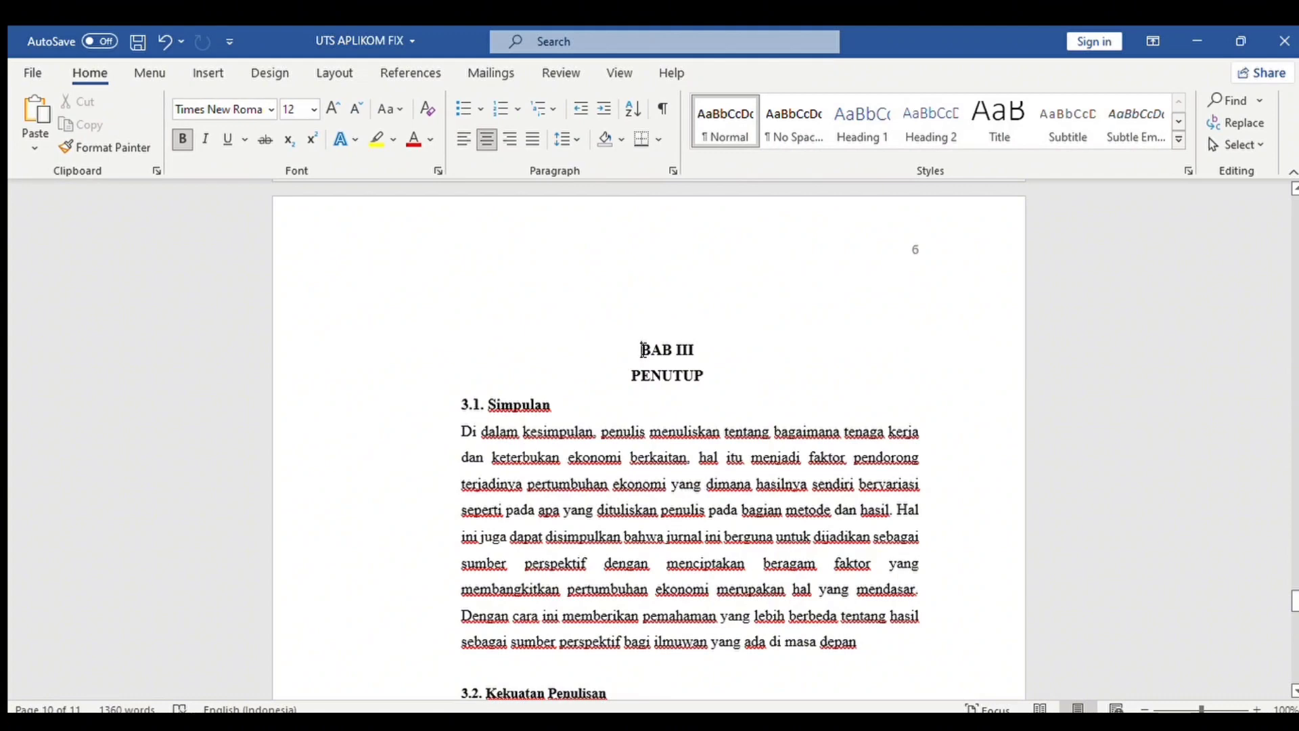
# Undo the page number 6 added to the top header of the BAB III opening page.
pyautogui.click(321, 73)
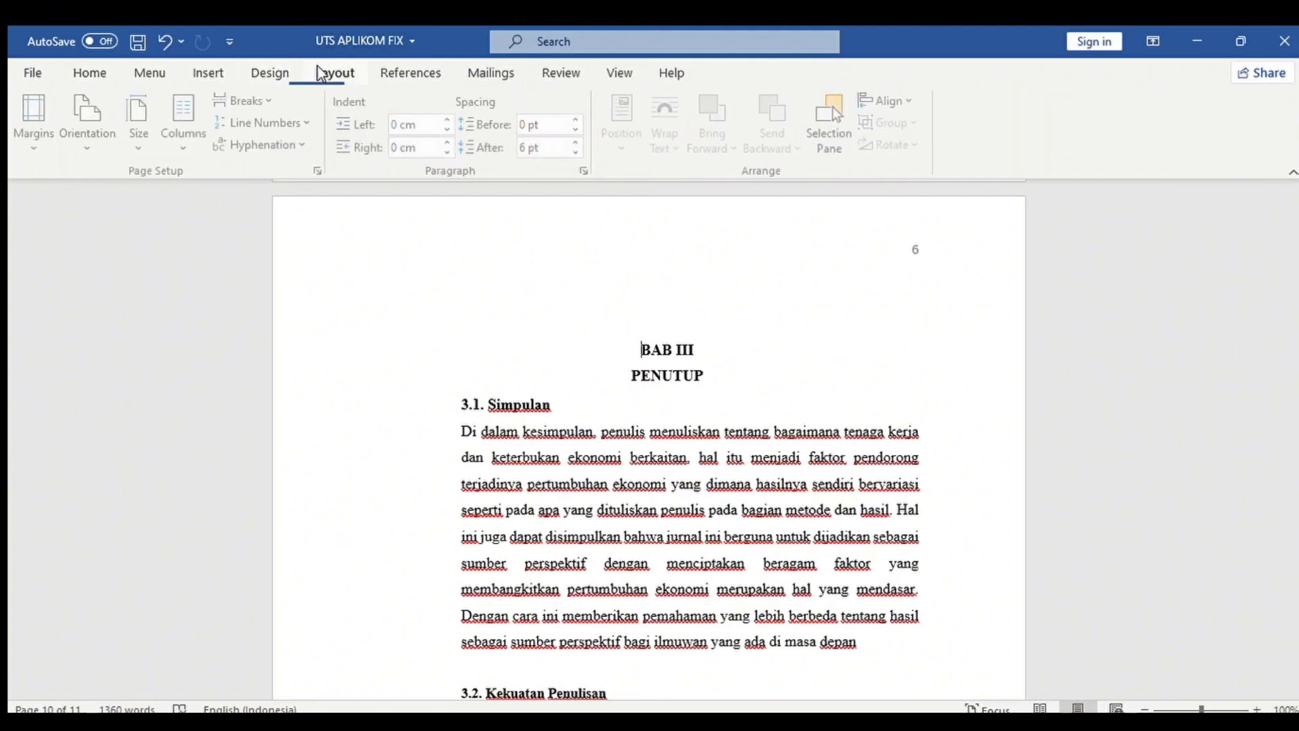
pyautogui.hotkey('ctrl', 'z')
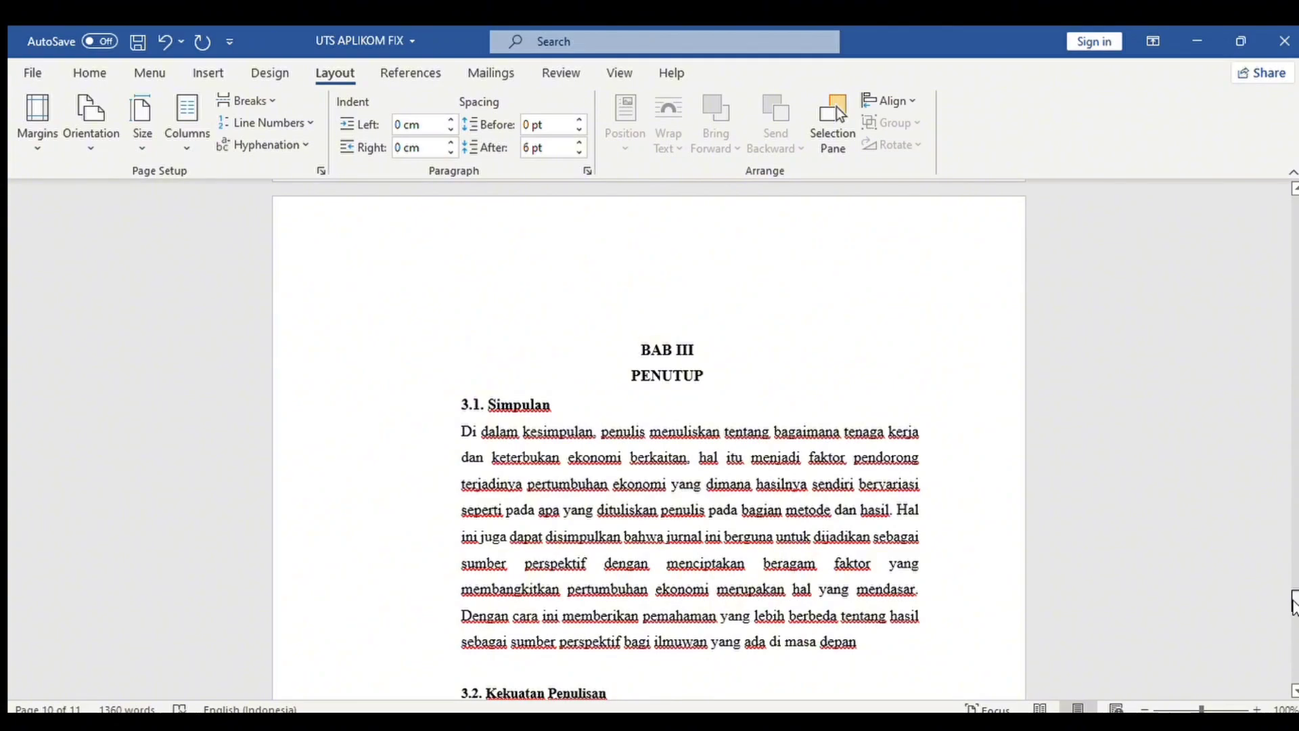
pyautogui.moveTo(1293, 599); pyautogui.dragTo(1293, 425)
pyautogui.moveTo(1295, 414); pyautogui.dragTo(1295, 636)
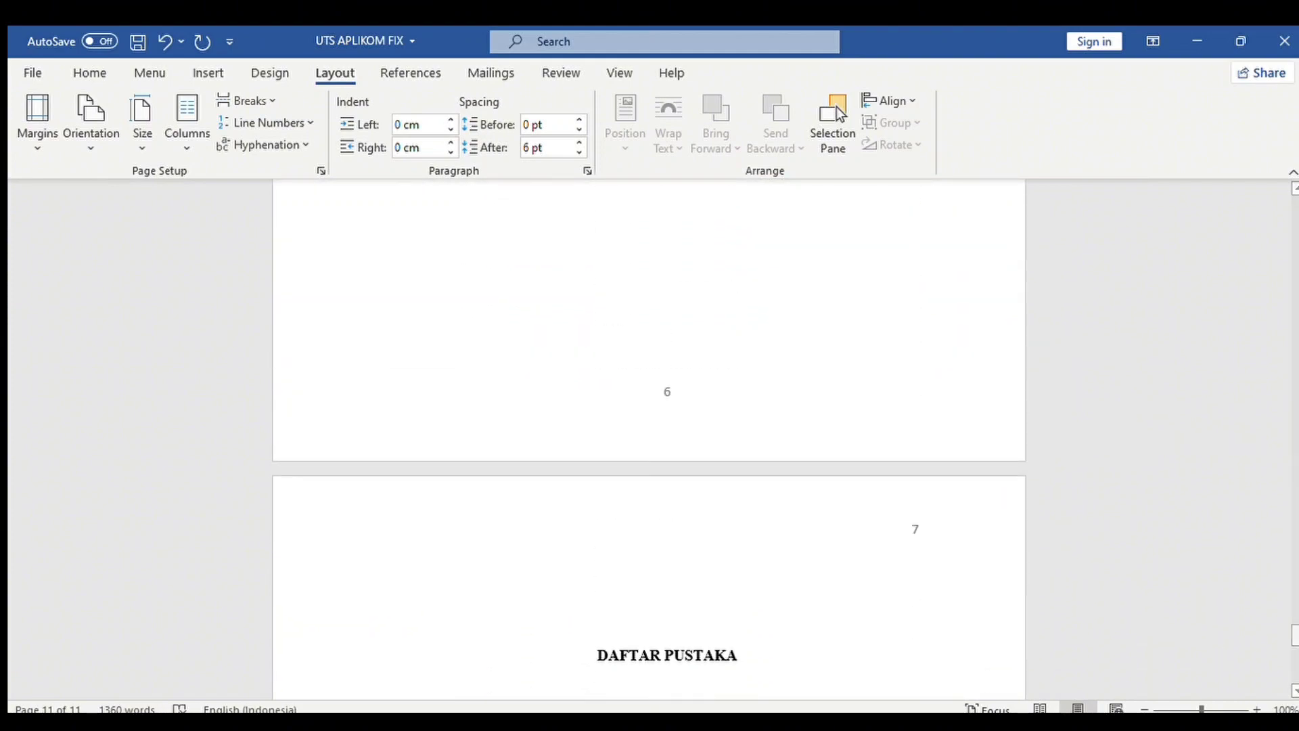
# Delete the blank line above the DAFTAR PUSTAKA heading.
pyautogui.click(622, 622)
pyautogui.press('BackSpace')
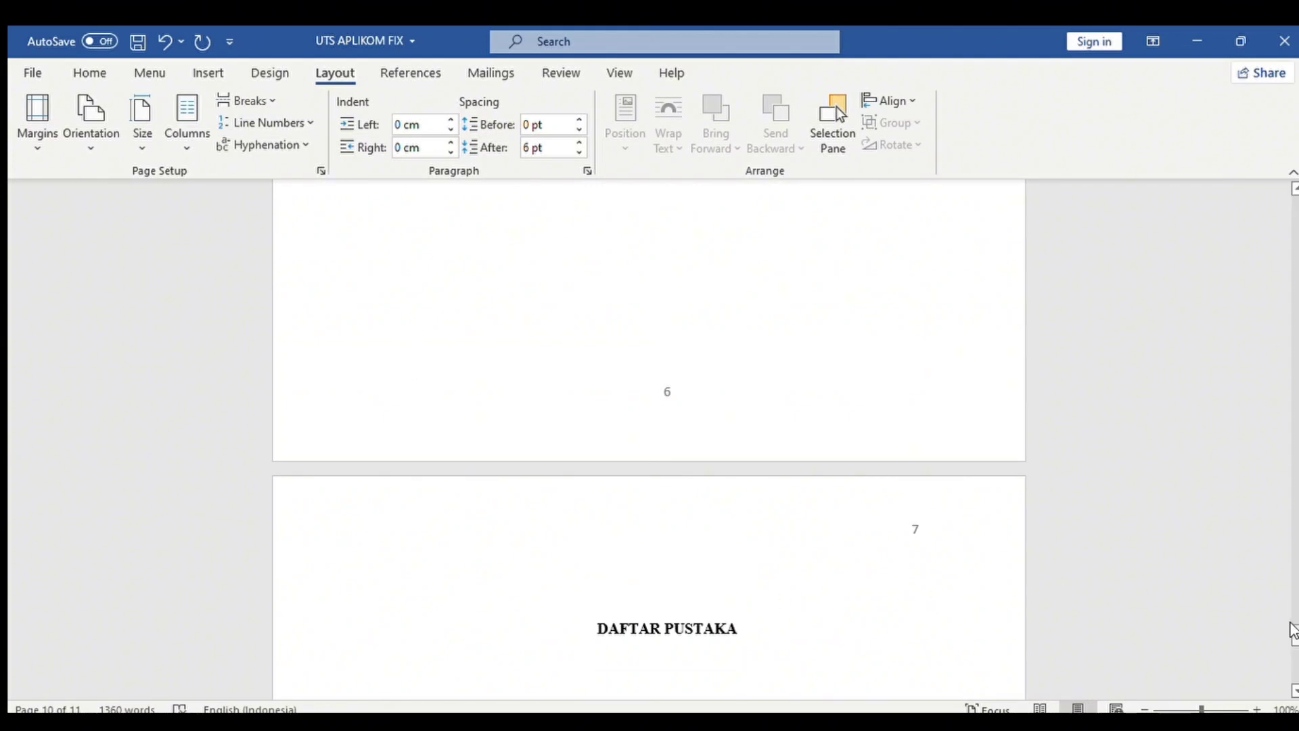
pyautogui.moveTo(1295, 630); pyautogui.dragTo(1294, 497)
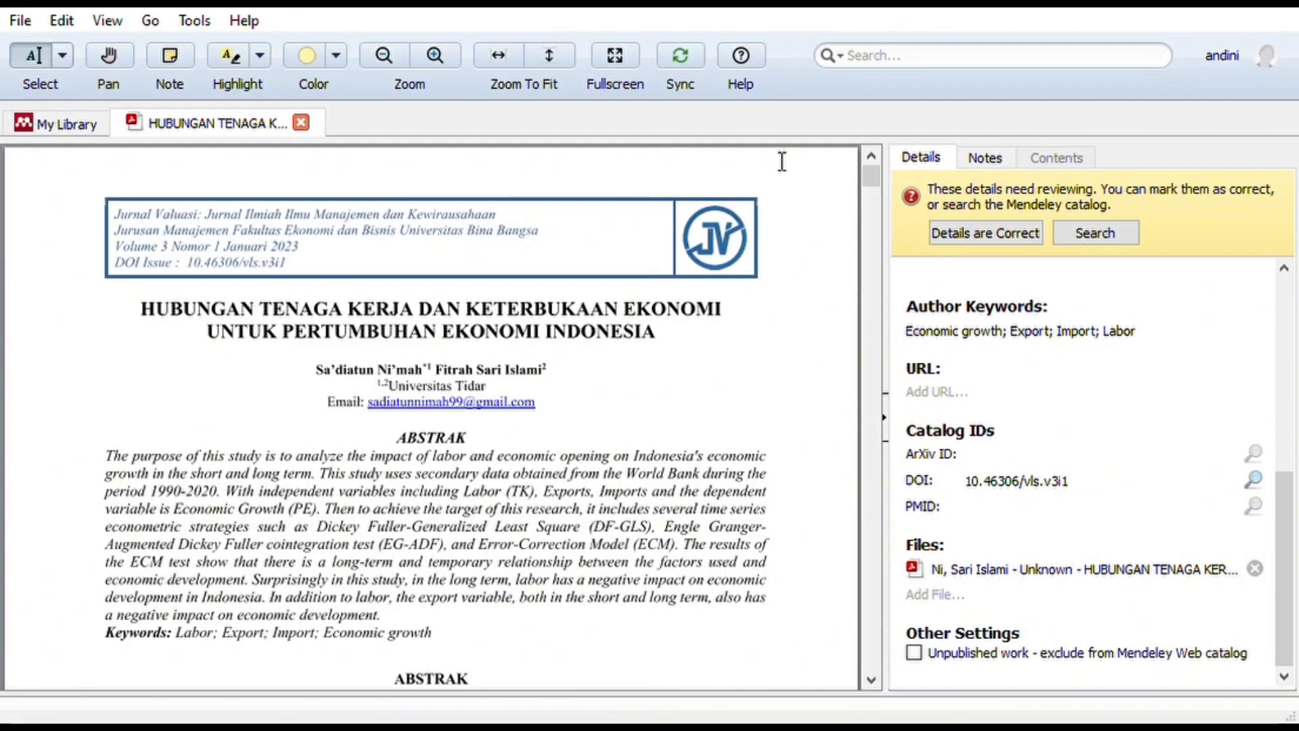
# In Mendeley, open the HUBUNGAN TENAGA KERJA article's PDF and confirm its details are correct.
pyautogui.click(97, 127)
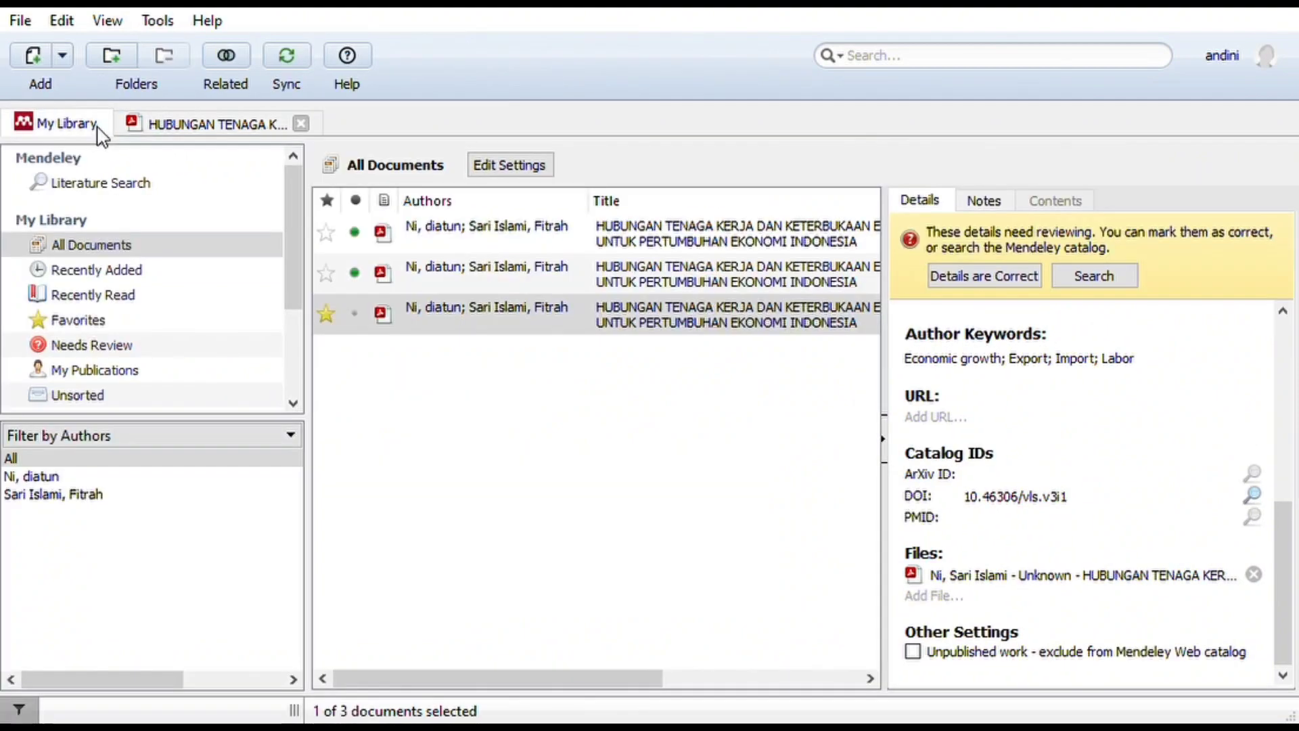
pyautogui.click(38, 54)
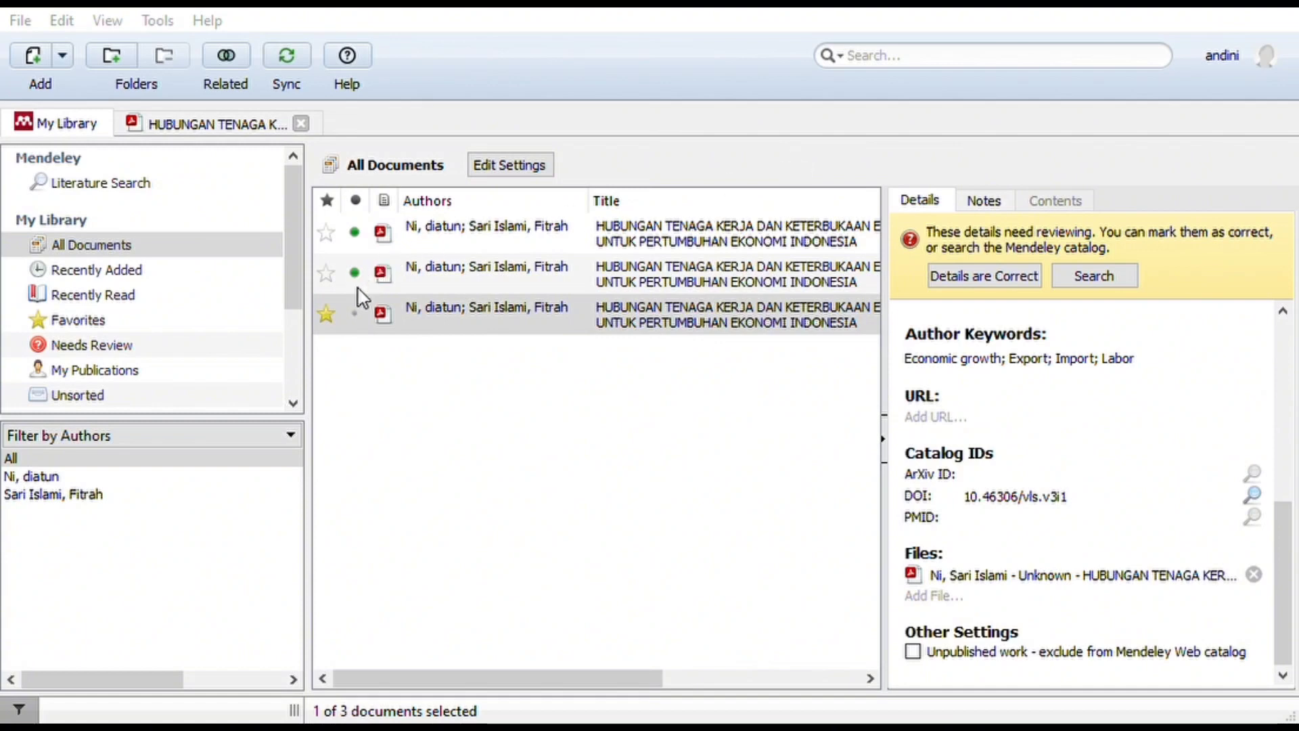
pyautogui.click(352, 313)
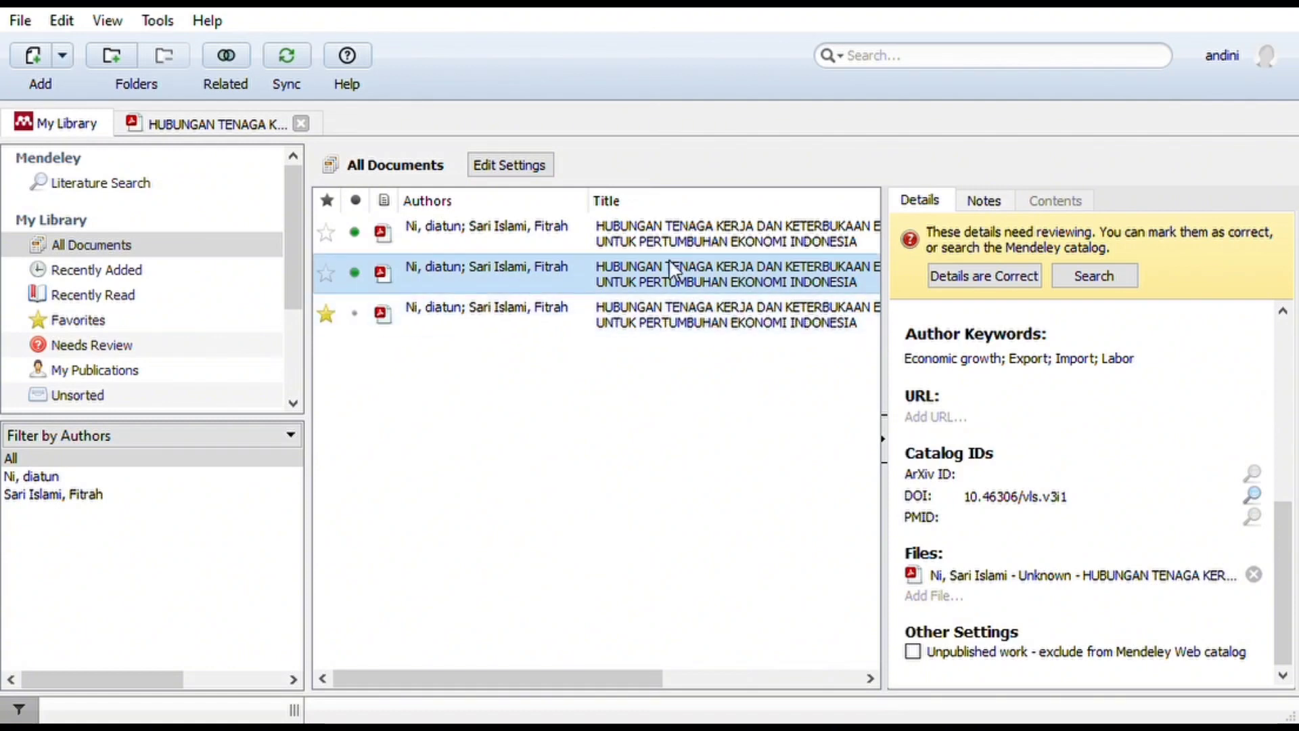
pyautogui.click(952, 277)
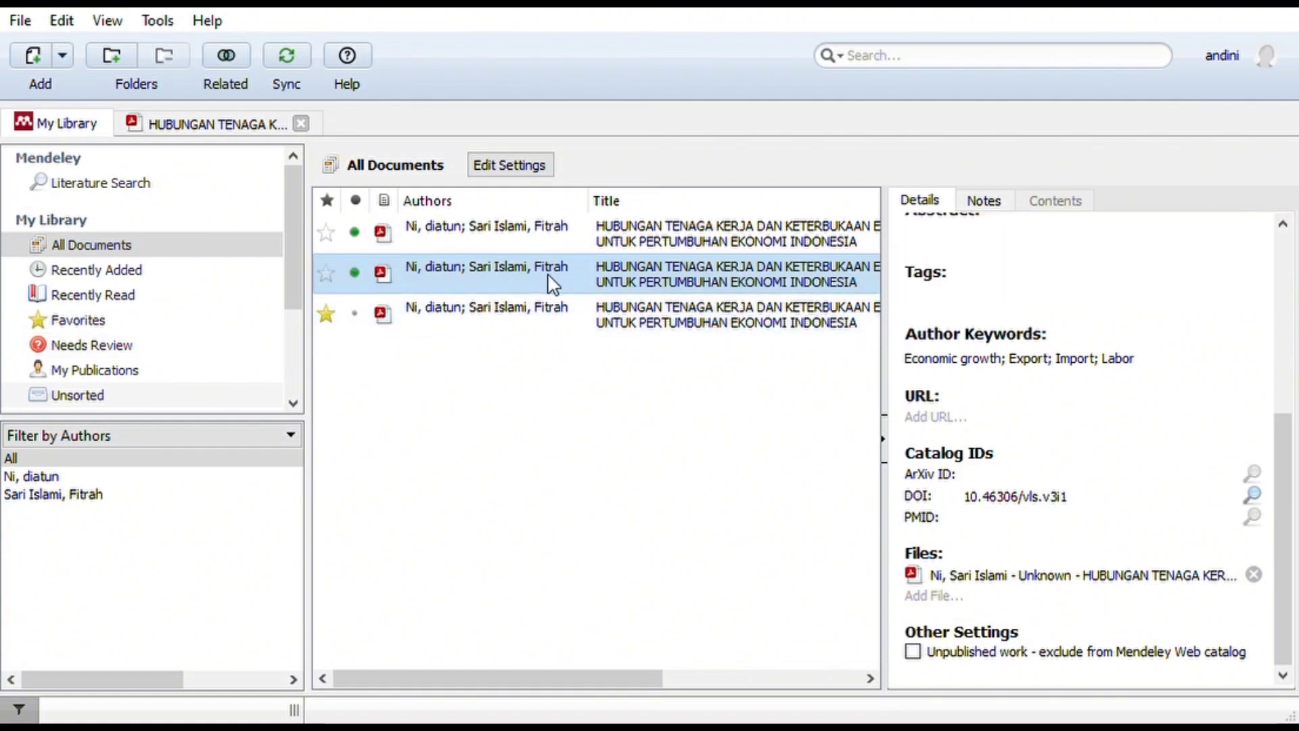
pyautogui.doubleClick(416, 330)
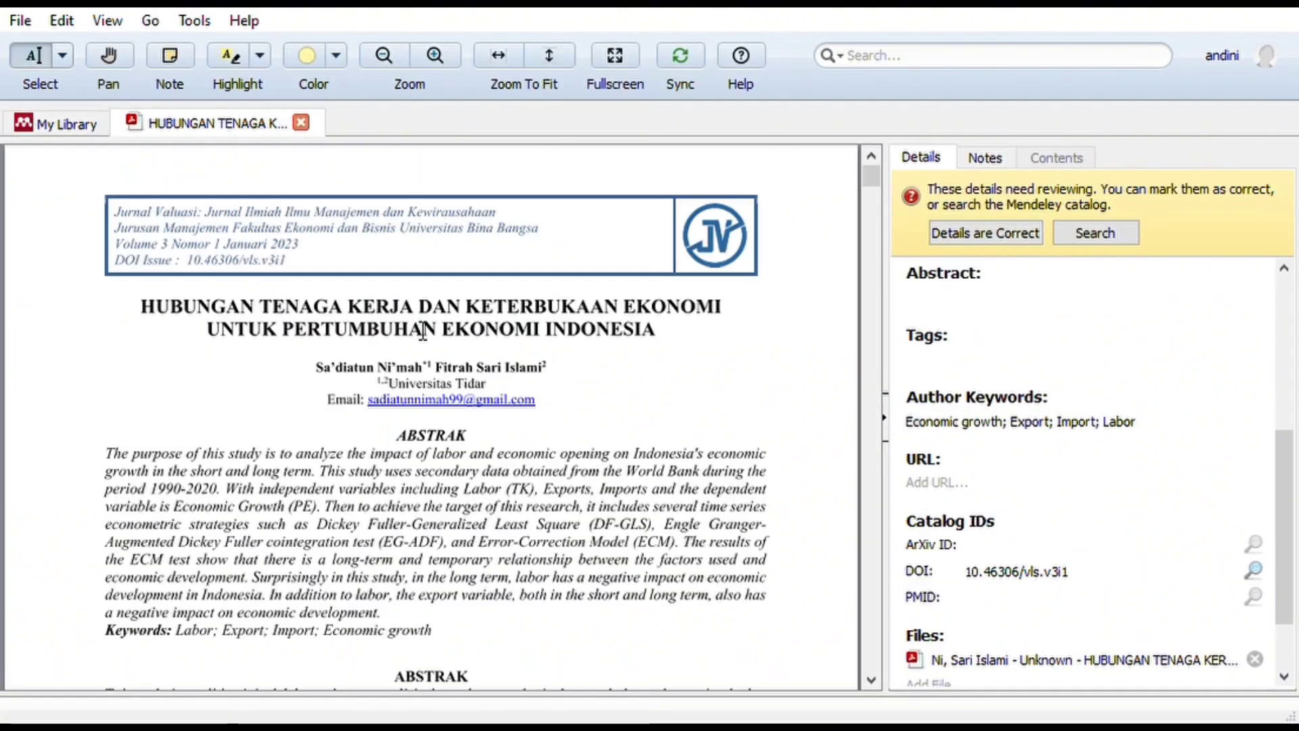
pyautogui.click(986, 234)
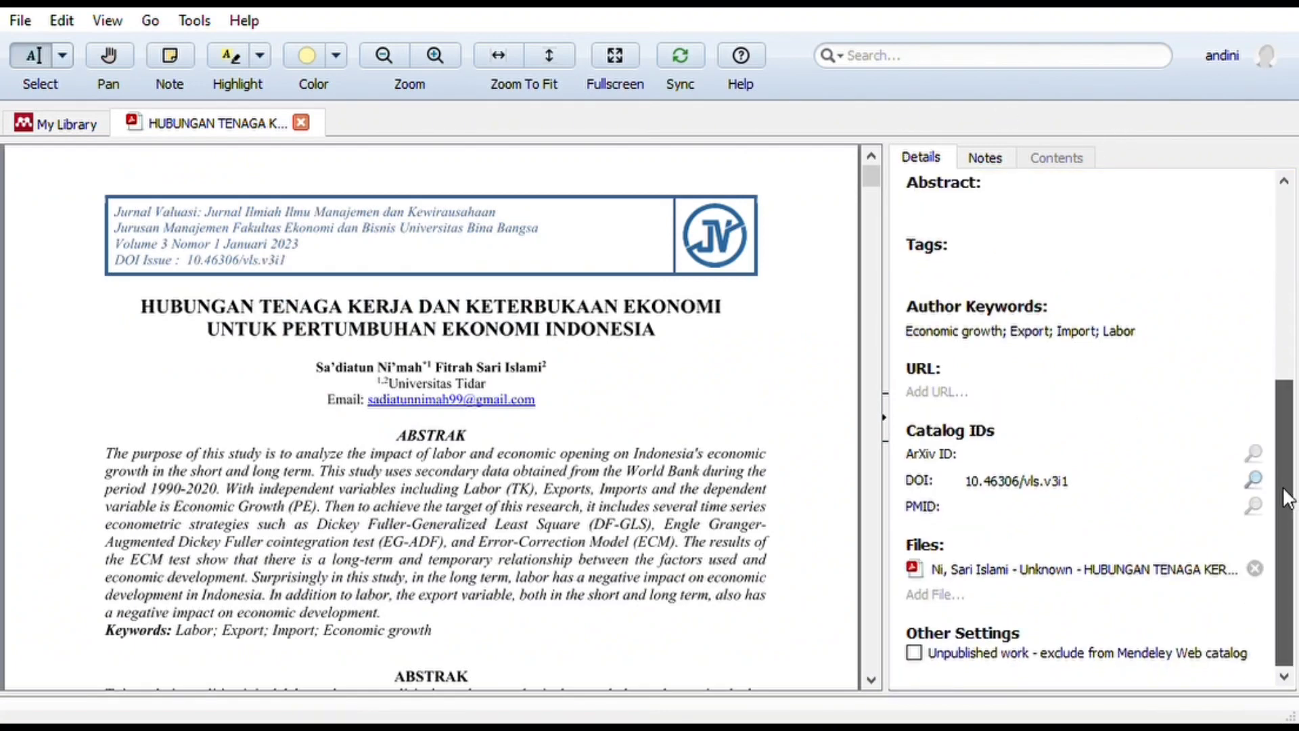
pyautogui.scroll(1, 1291, 465)
pyautogui.moveTo(1291, 465); pyautogui.dragTo(1270, 312)
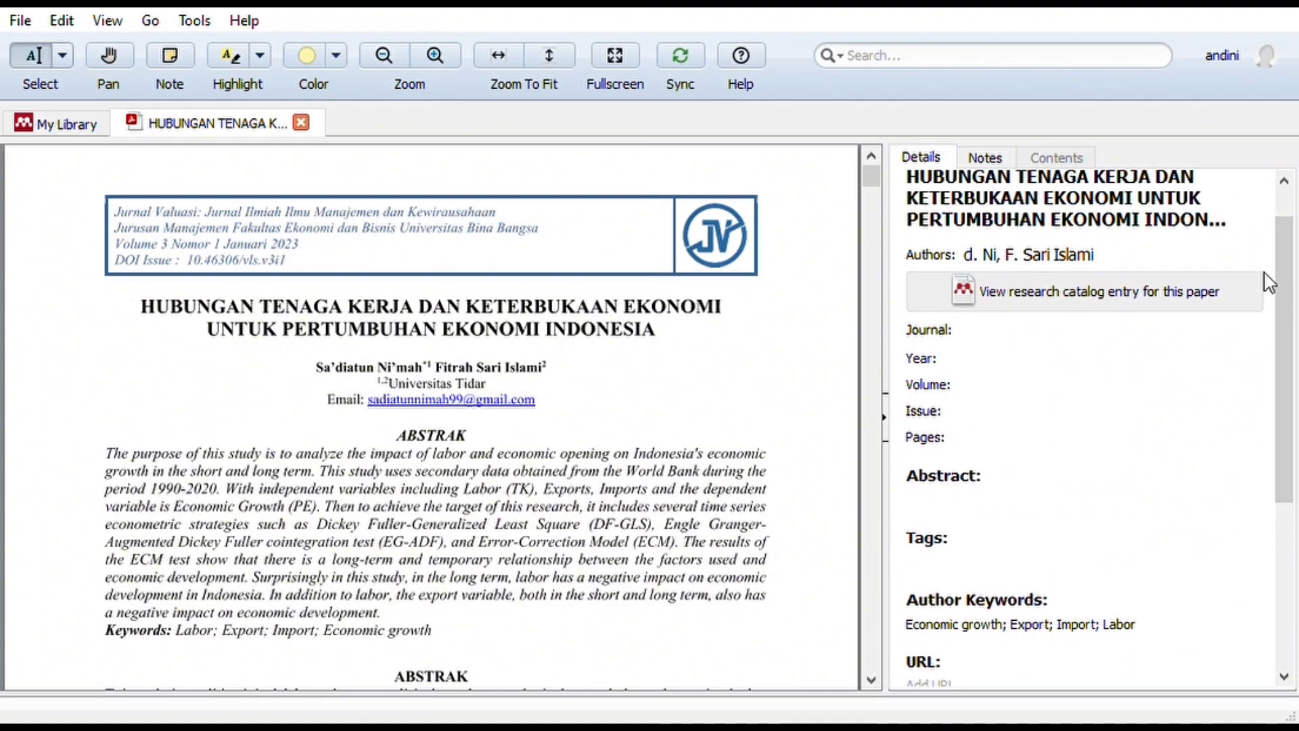
# Review the library documents again, reopen the article, then return to the Word paper.
pyautogui.click(302, 125)
pyautogui.click(441, 206)
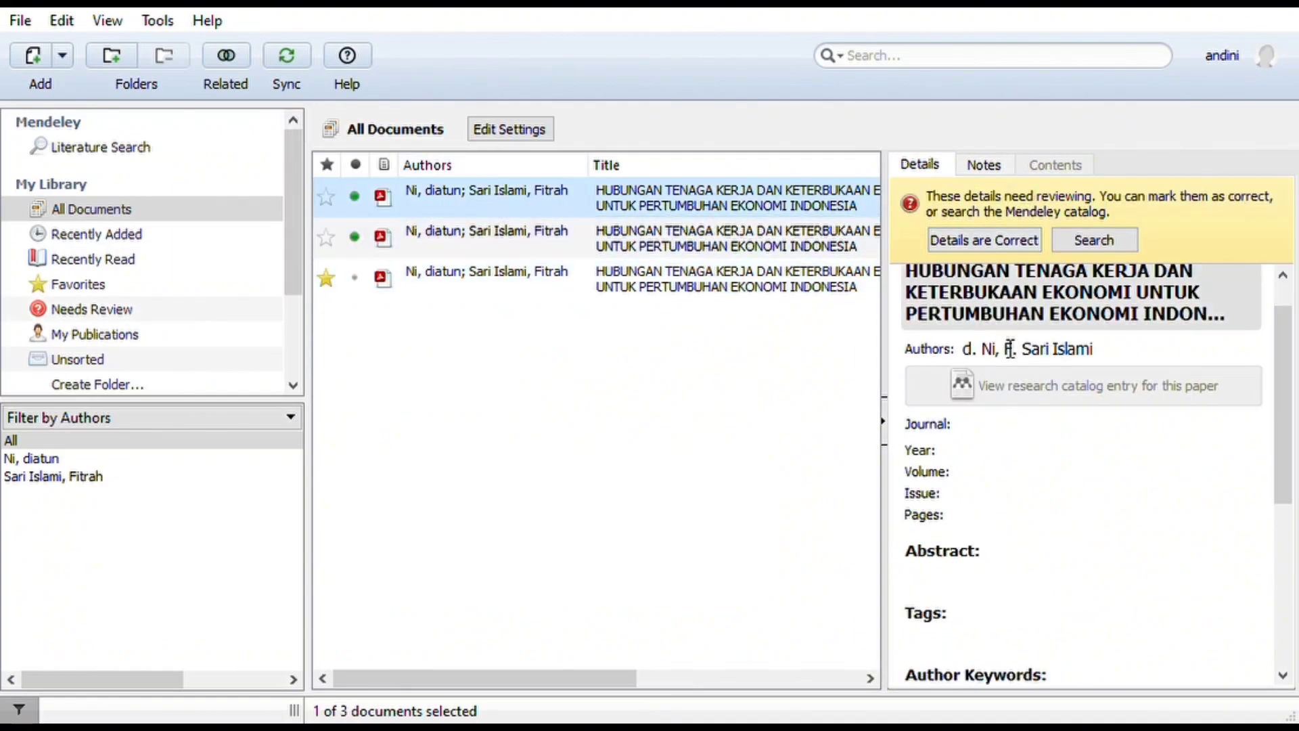
pyautogui.click(612, 247)
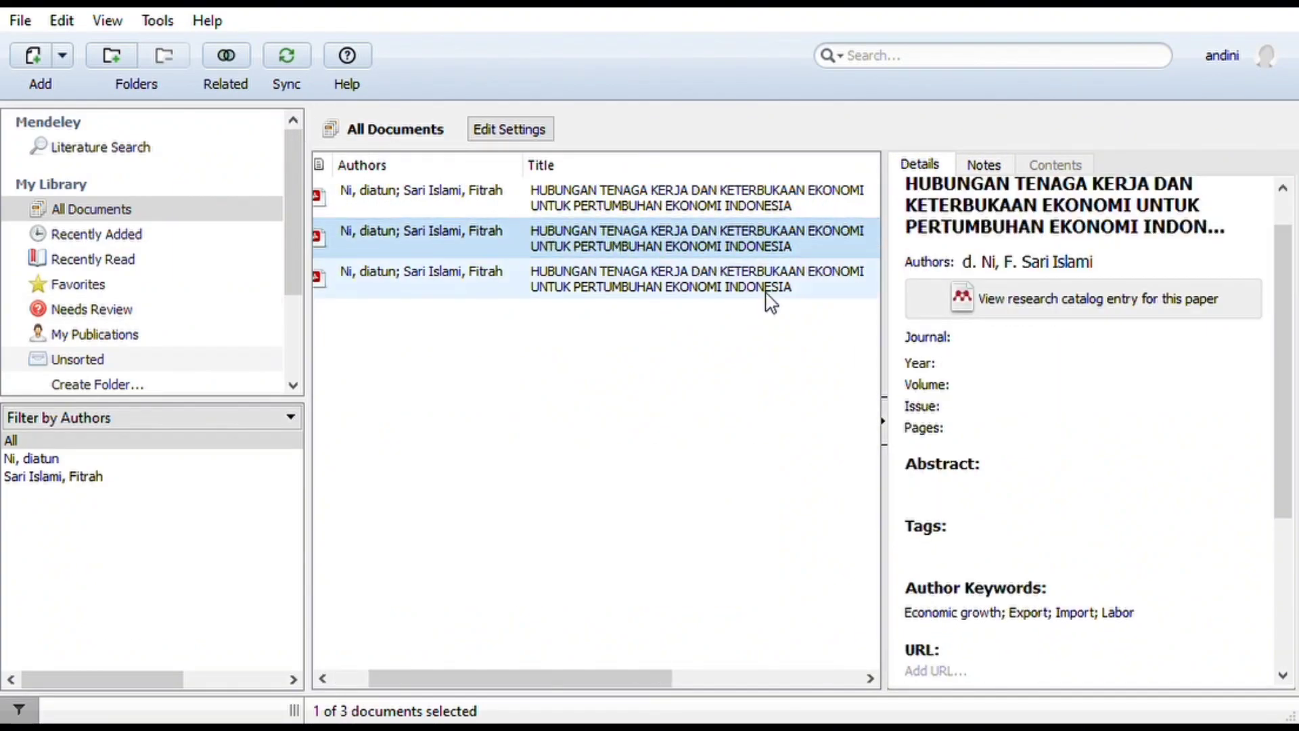
pyautogui.doubleClick(691, 276)
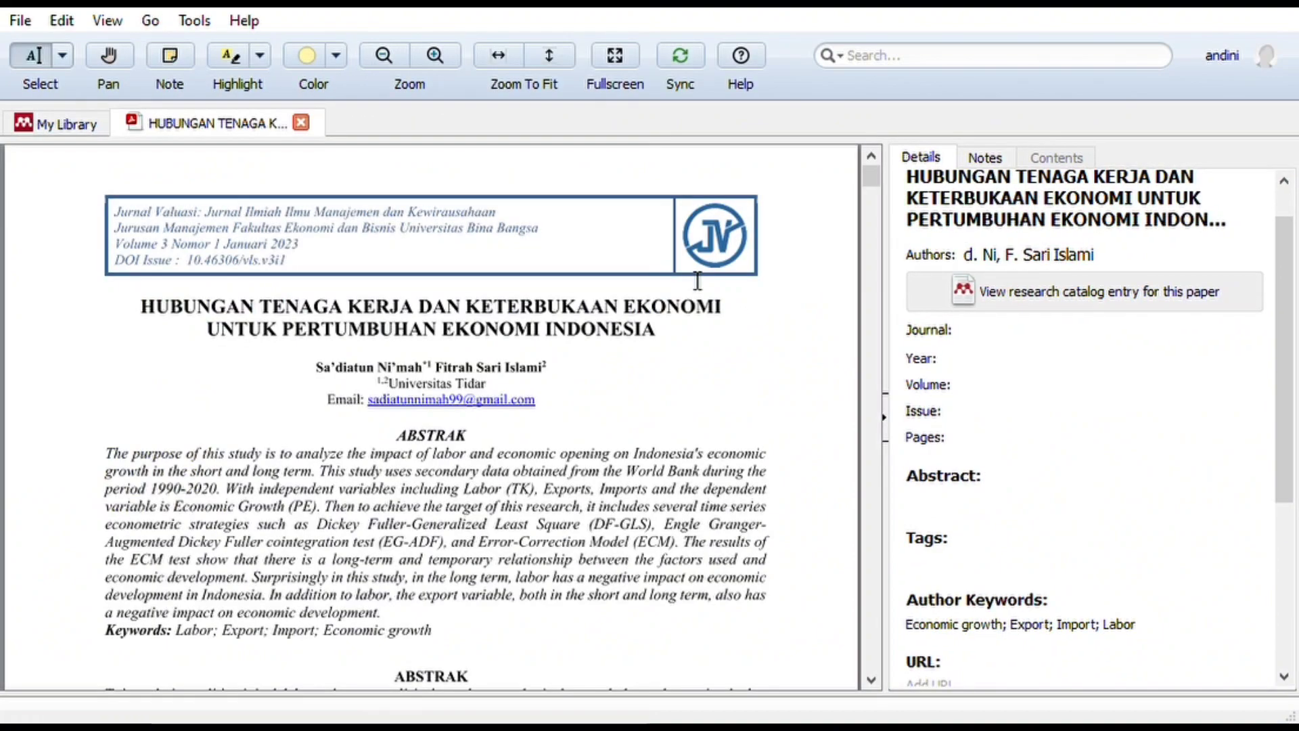
pyautogui.click(101, 126)
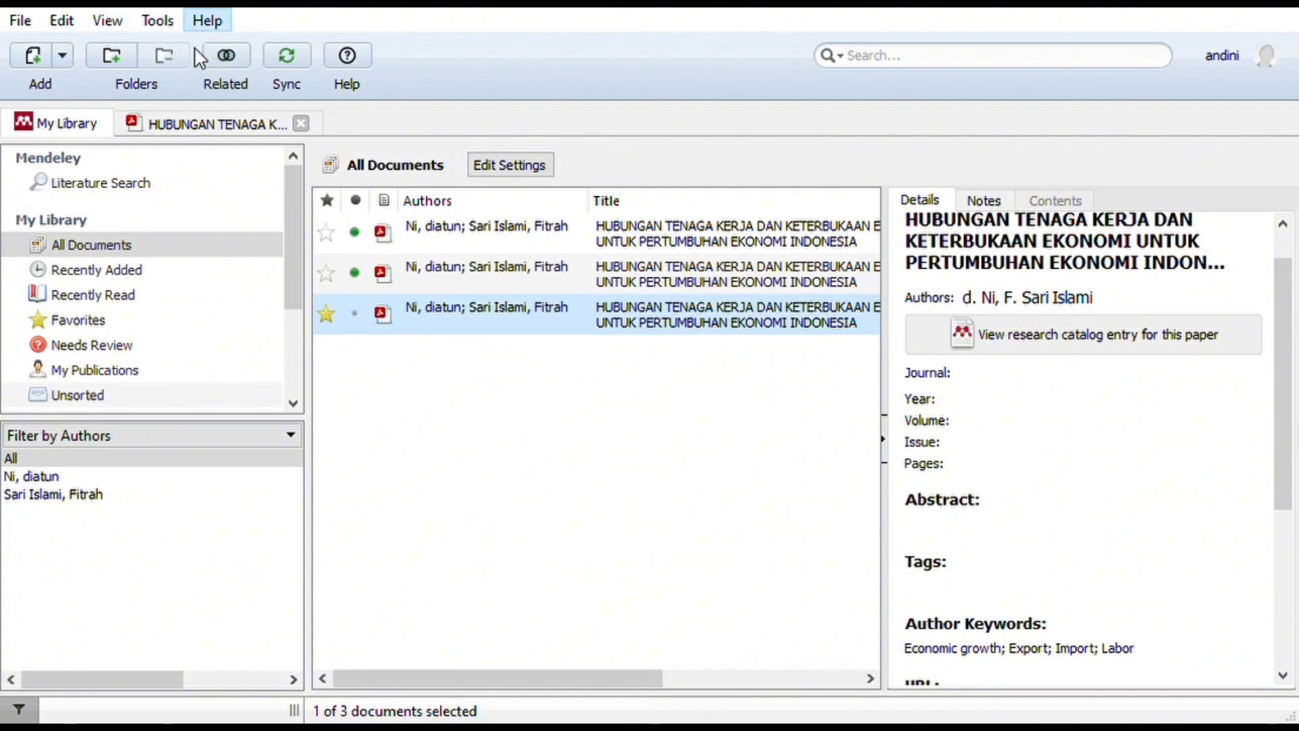
pyautogui.click(191, 115)
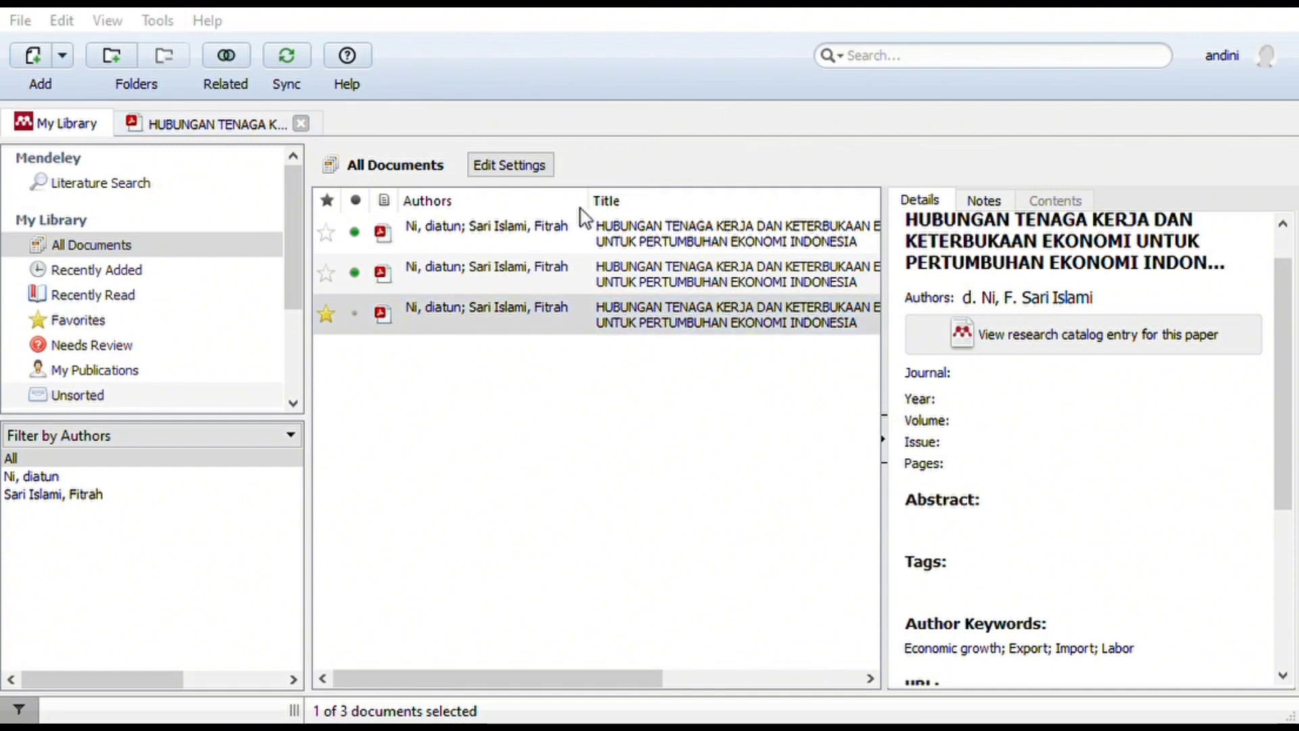
pyautogui.click(811, 551)
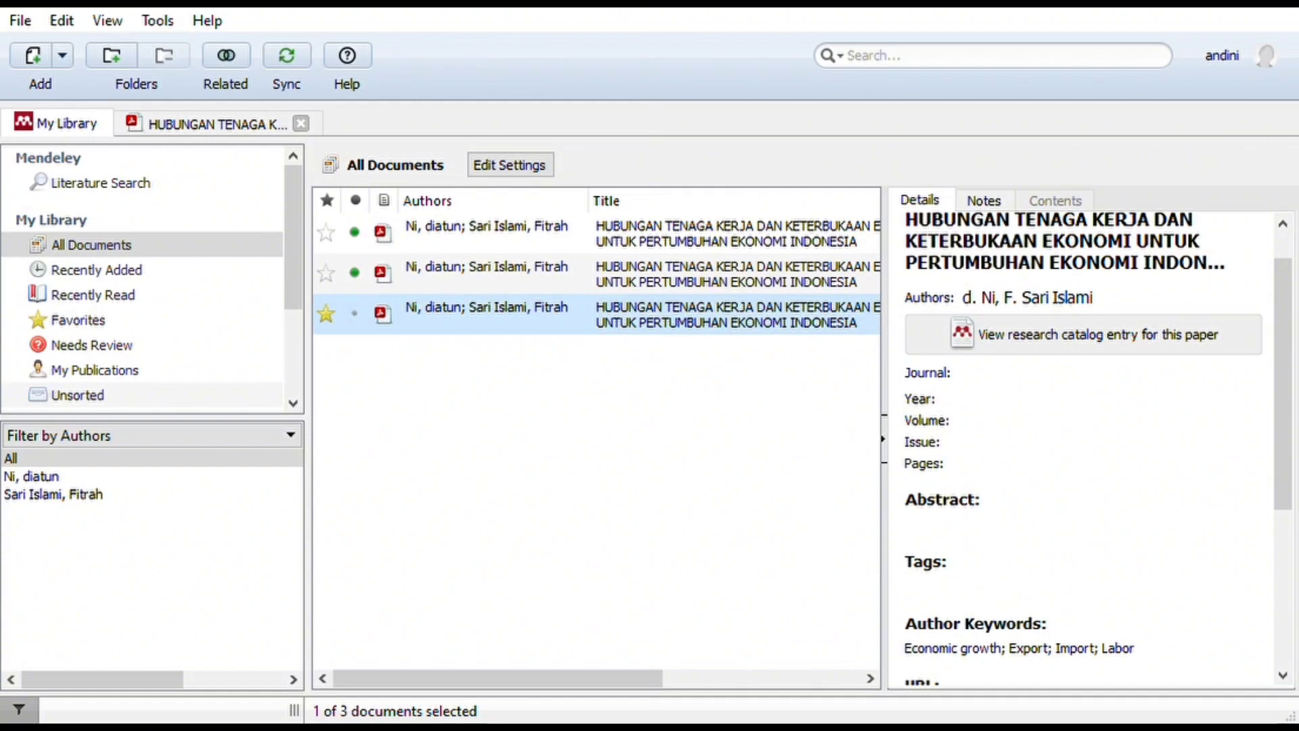
pyautogui.hotkey('alt', 'Tab')
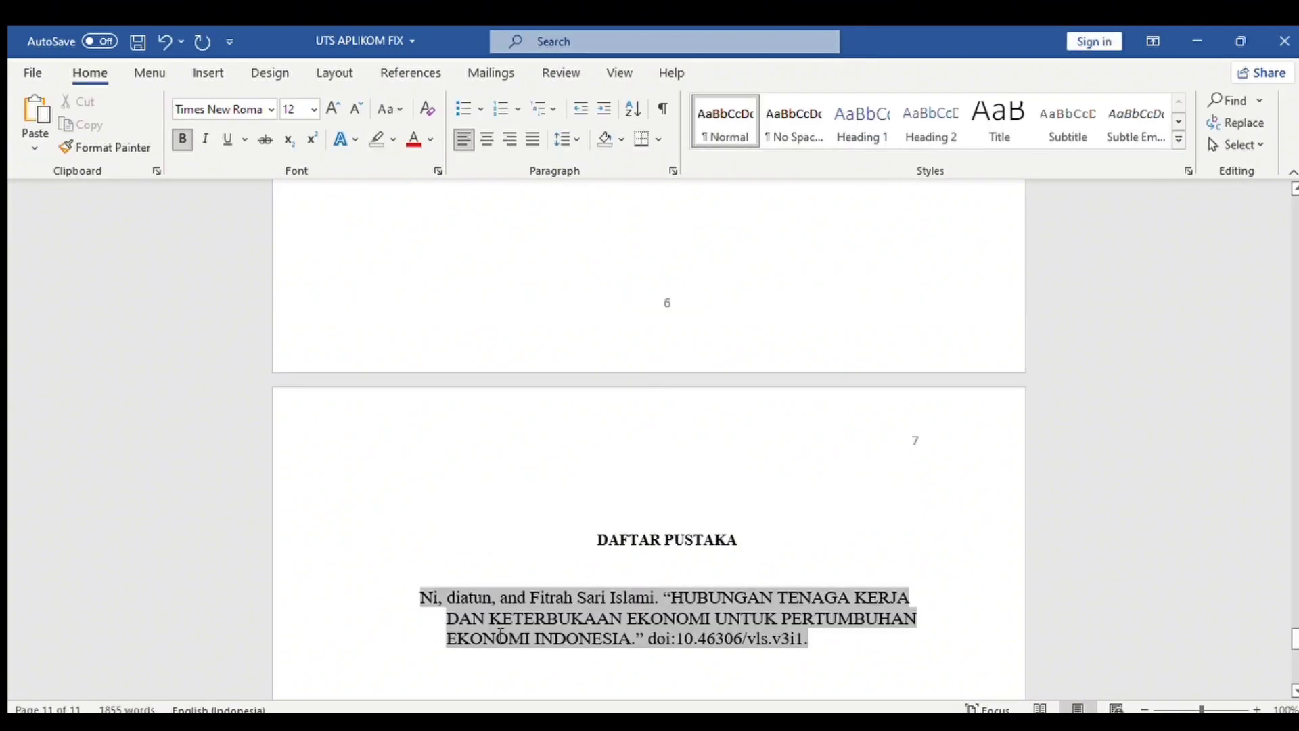
# Make the bibliography entry 12 pt and remove the empty line under DAFTAR PUSTAKA.
pyautogui.moveTo(743, 672); pyautogui.dragTo(852, 654)
pyautogui.hotkey('ctrl', 'shift', ',')
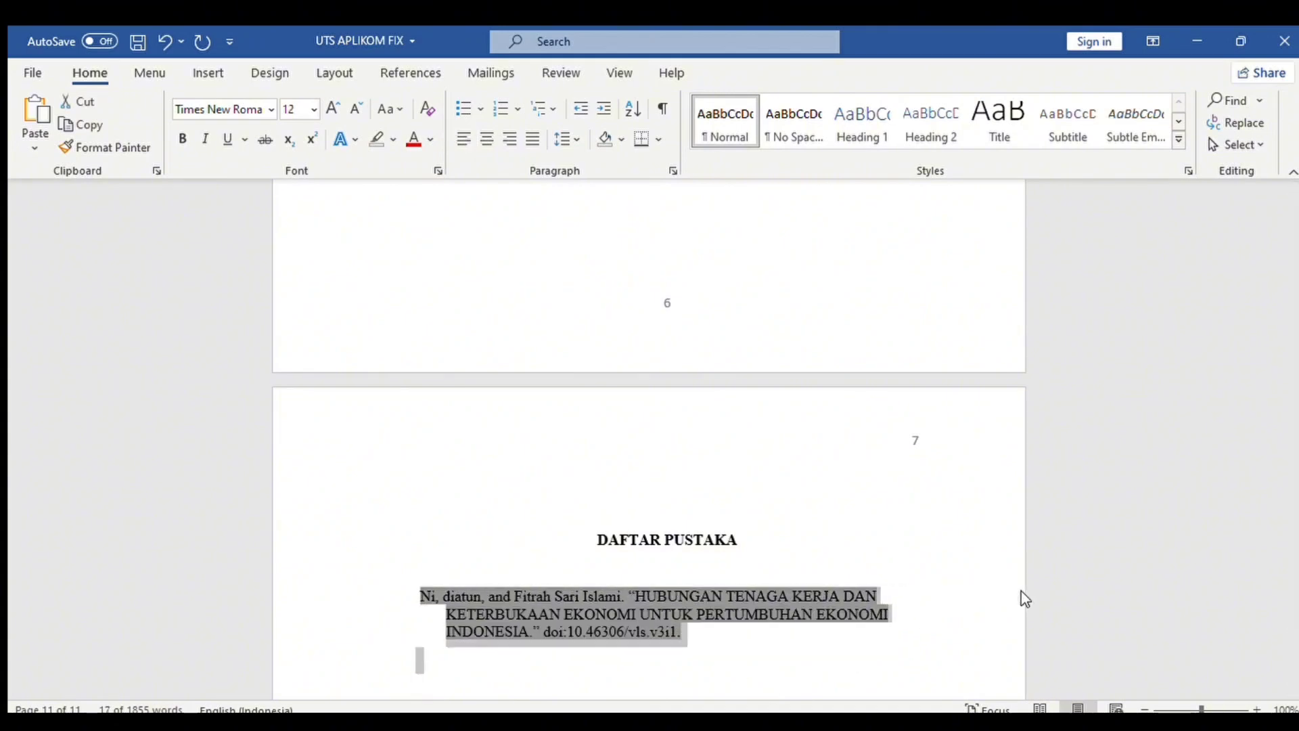
pyautogui.doubleClick(815, 595)
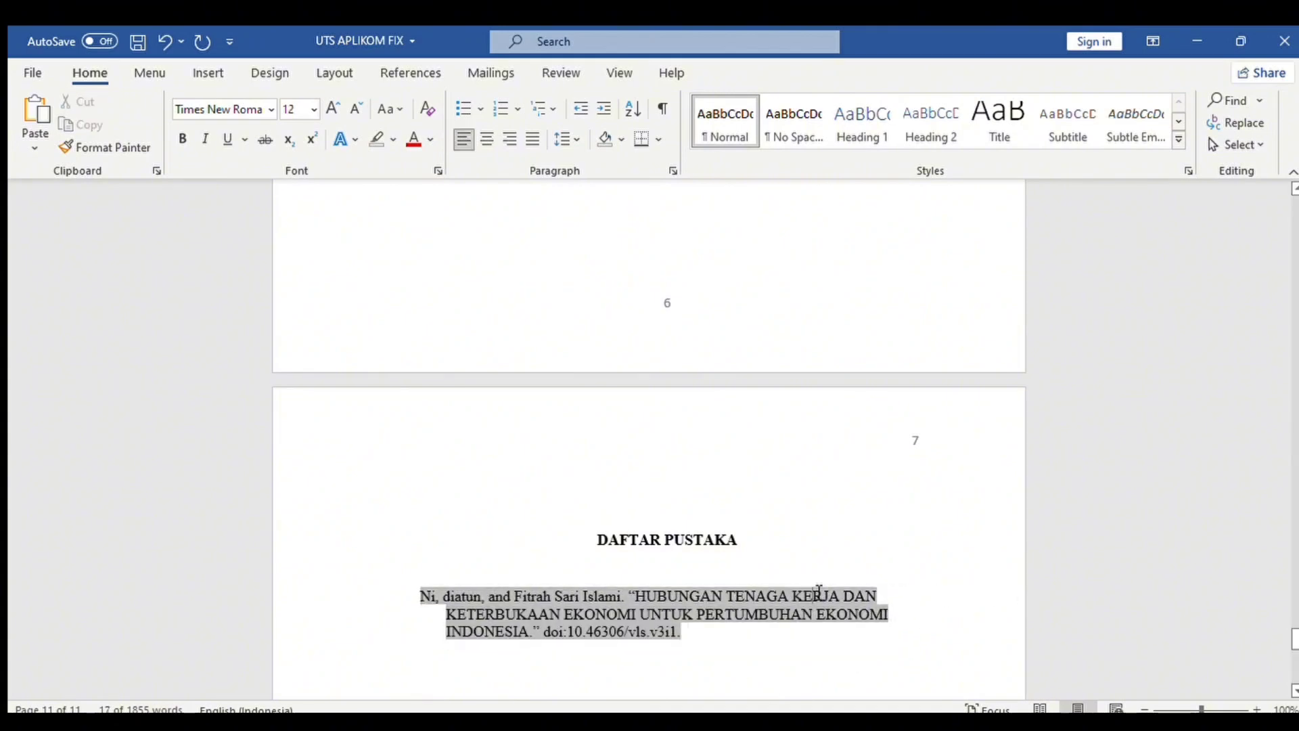
pyautogui.click(760, 573)
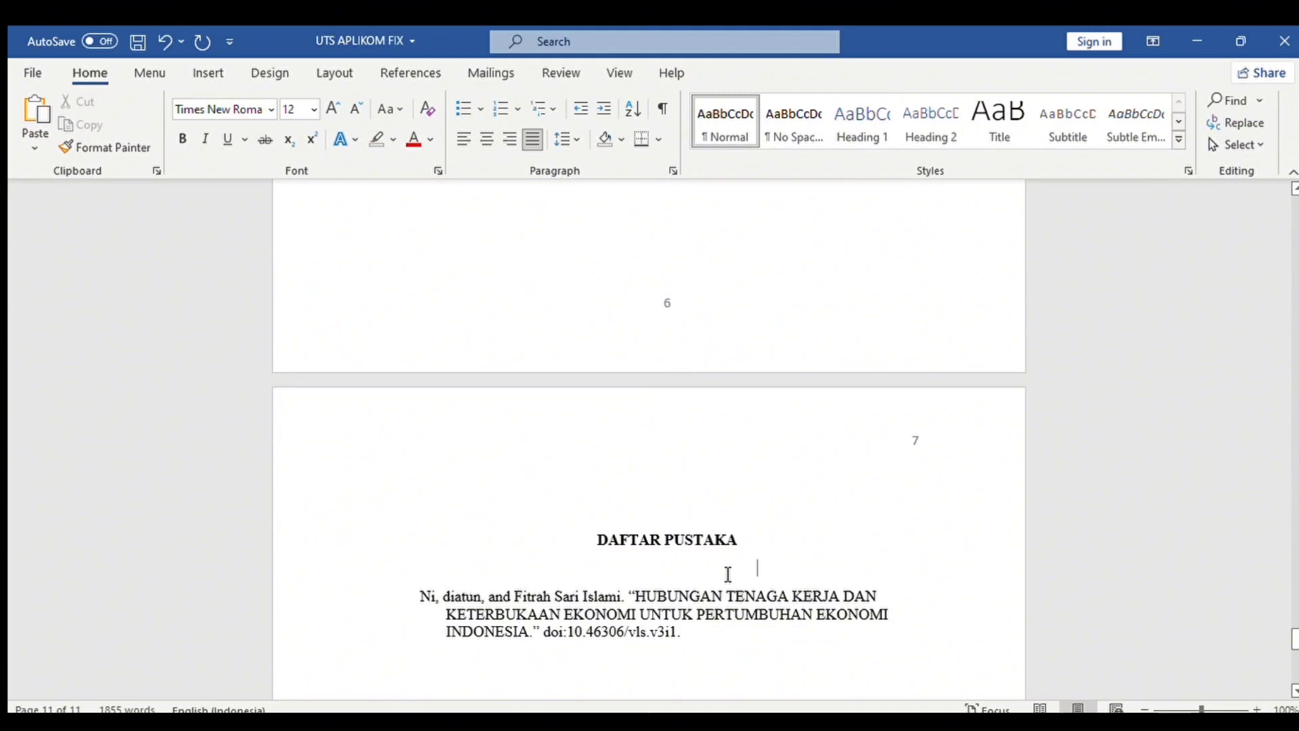
pyautogui.press('BackSpace')
pyautogui.press('BackSpace')
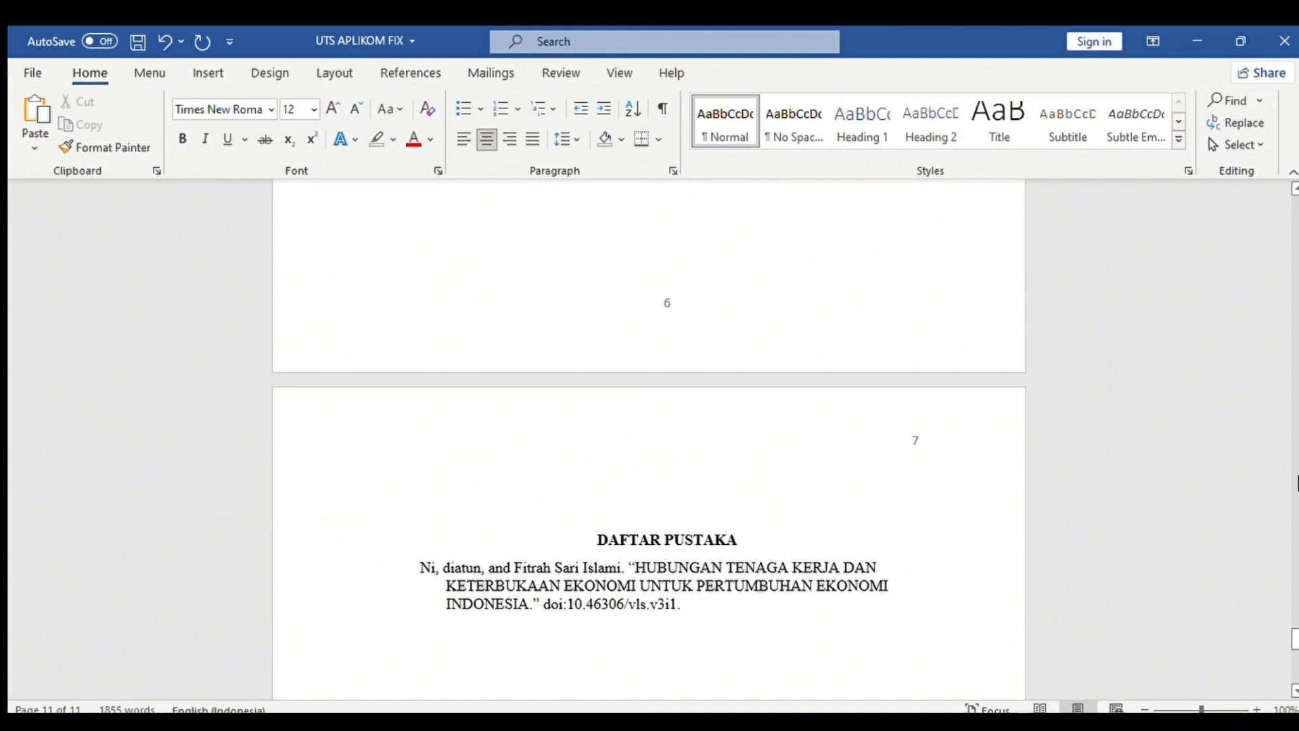
# Add a new line below the reference and rejoin the DOI onto the entry.
pyautogui.click(1298, 652)
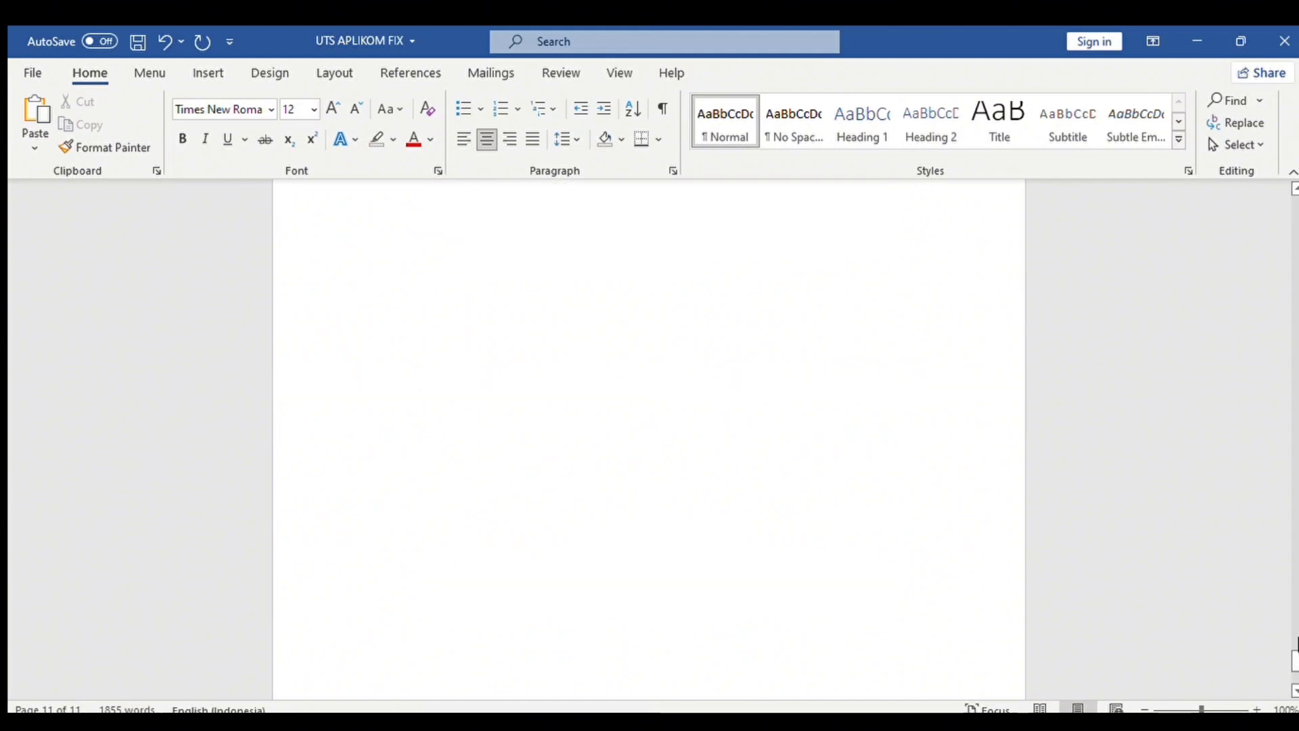
pyautogui.scroll(10, 1285, 647)
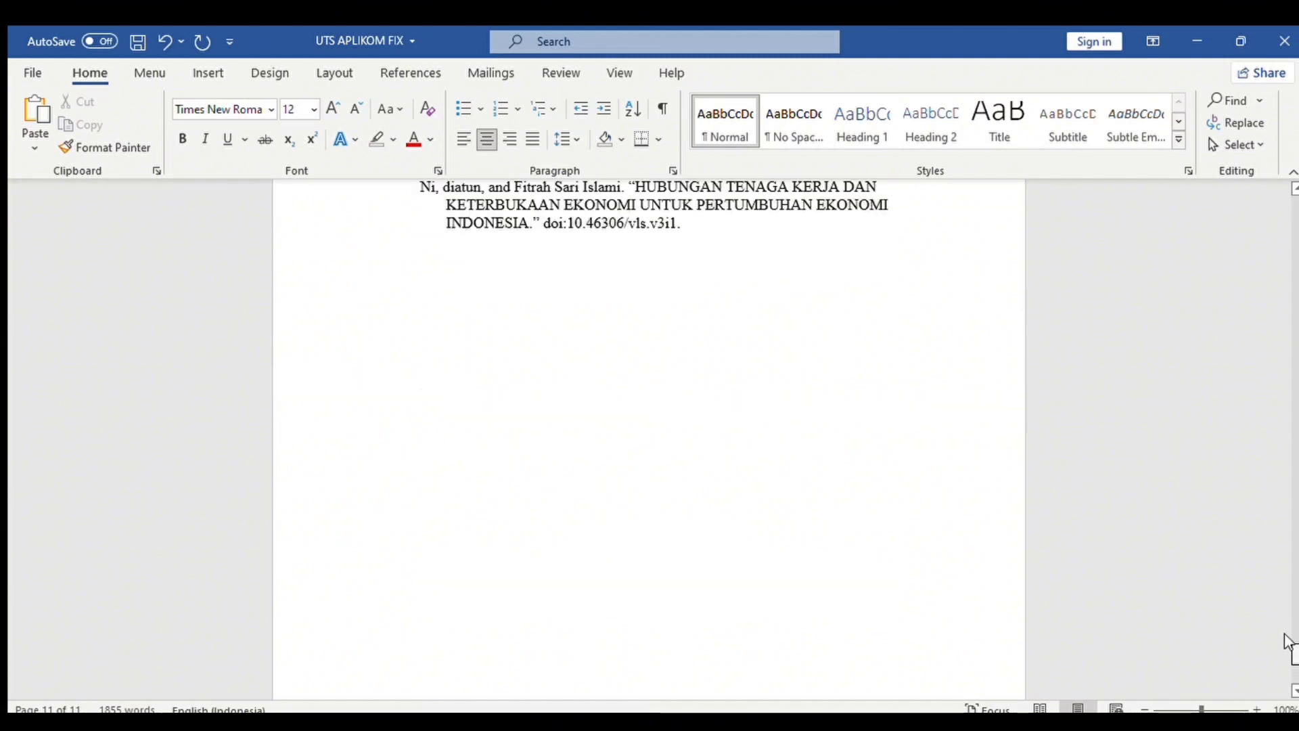
pyautogui.click(760, 355)
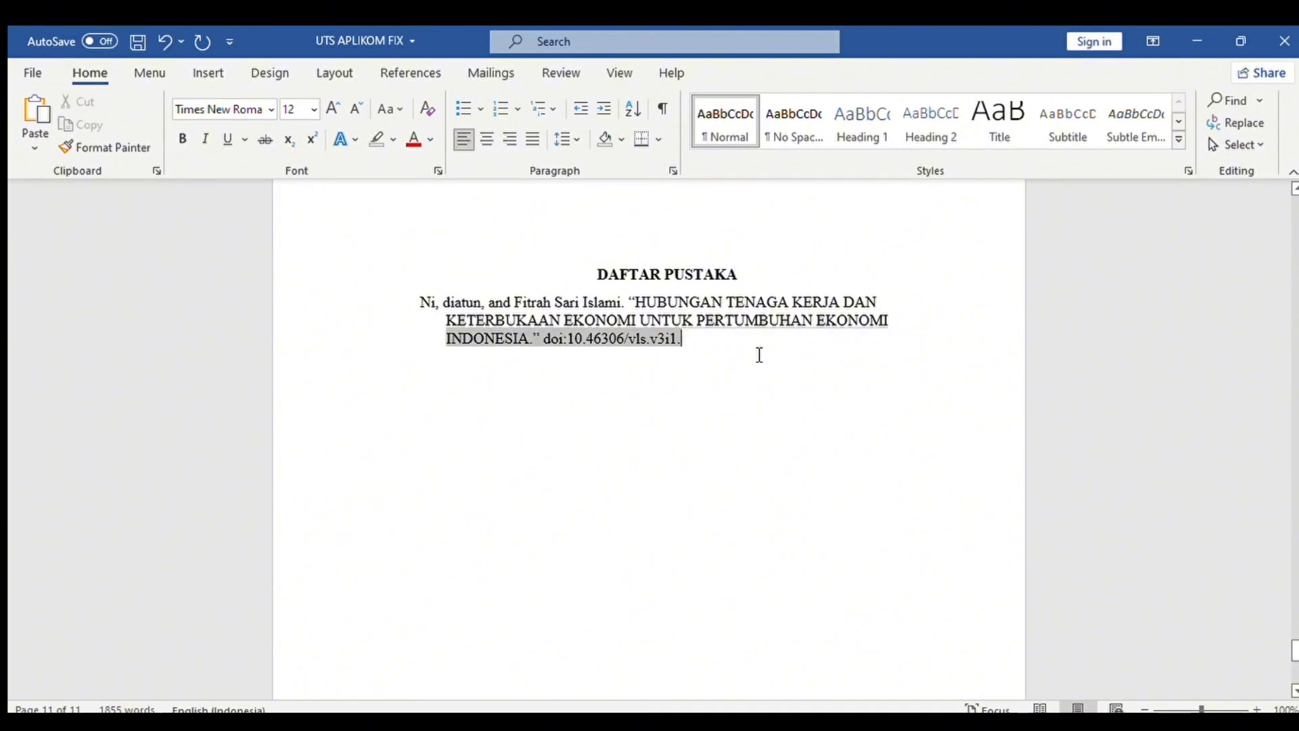
pyautogui.click(570, 360)
pyautogui.press('Return')
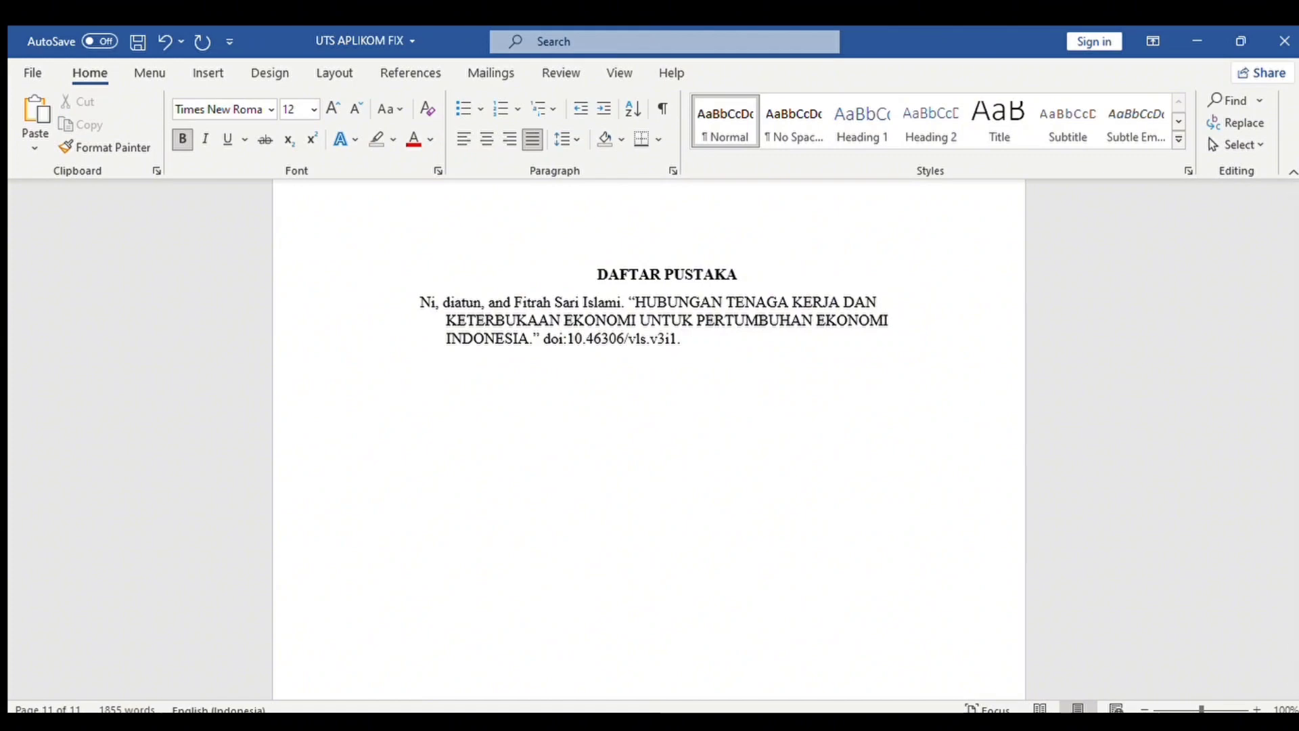
pyautogui.click(544, 340)
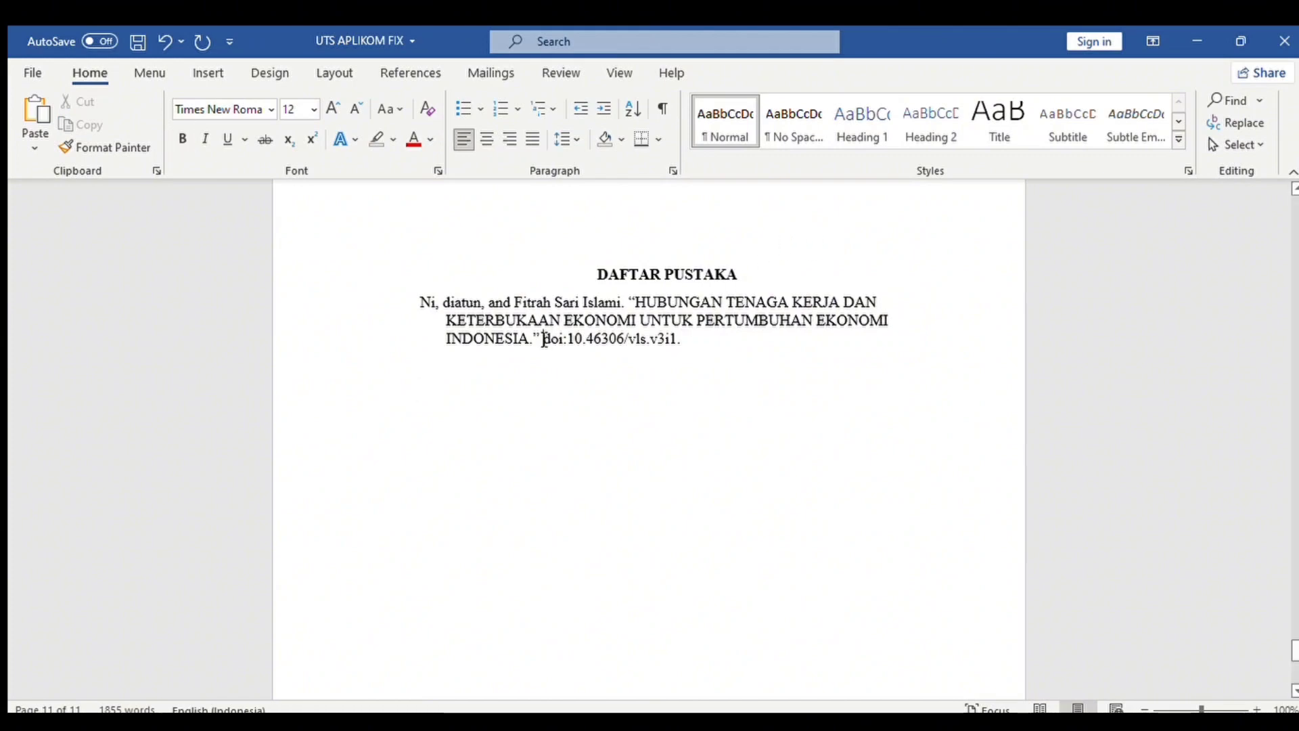
pyautogui.press('Return')
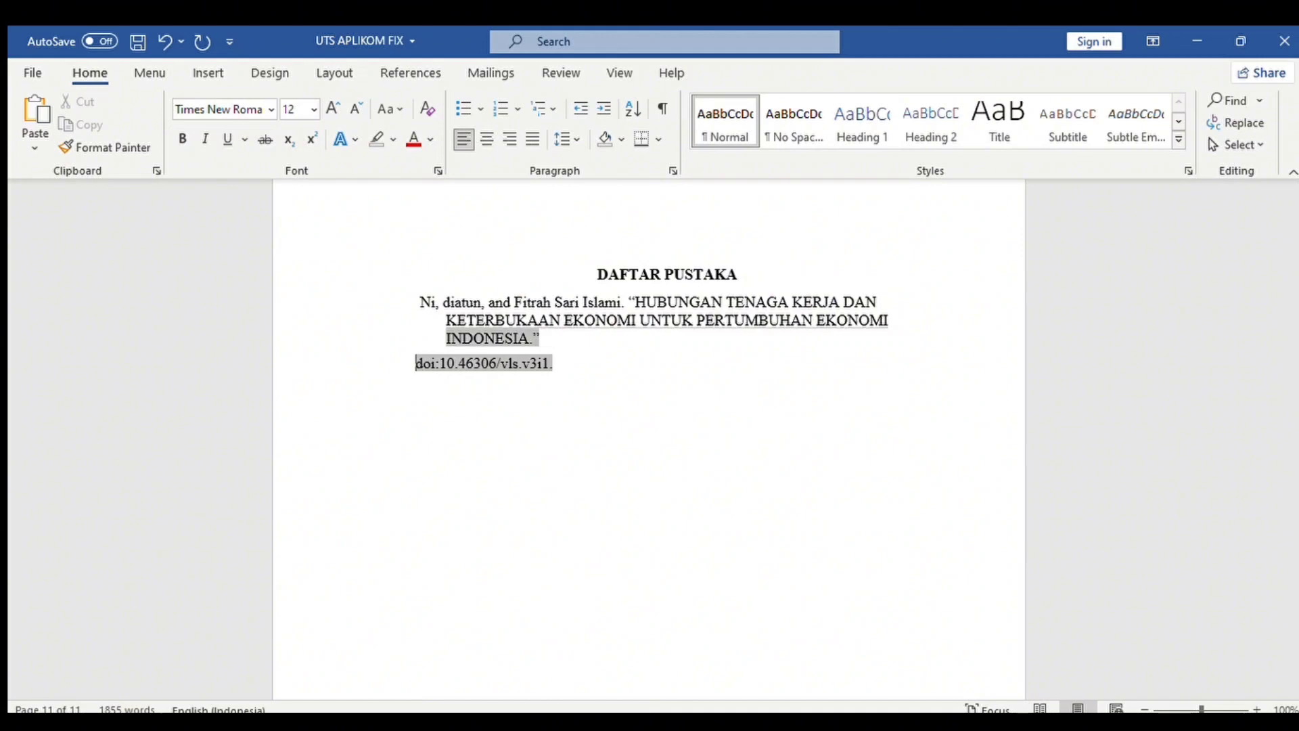
pyautogui.press('BackSpace')
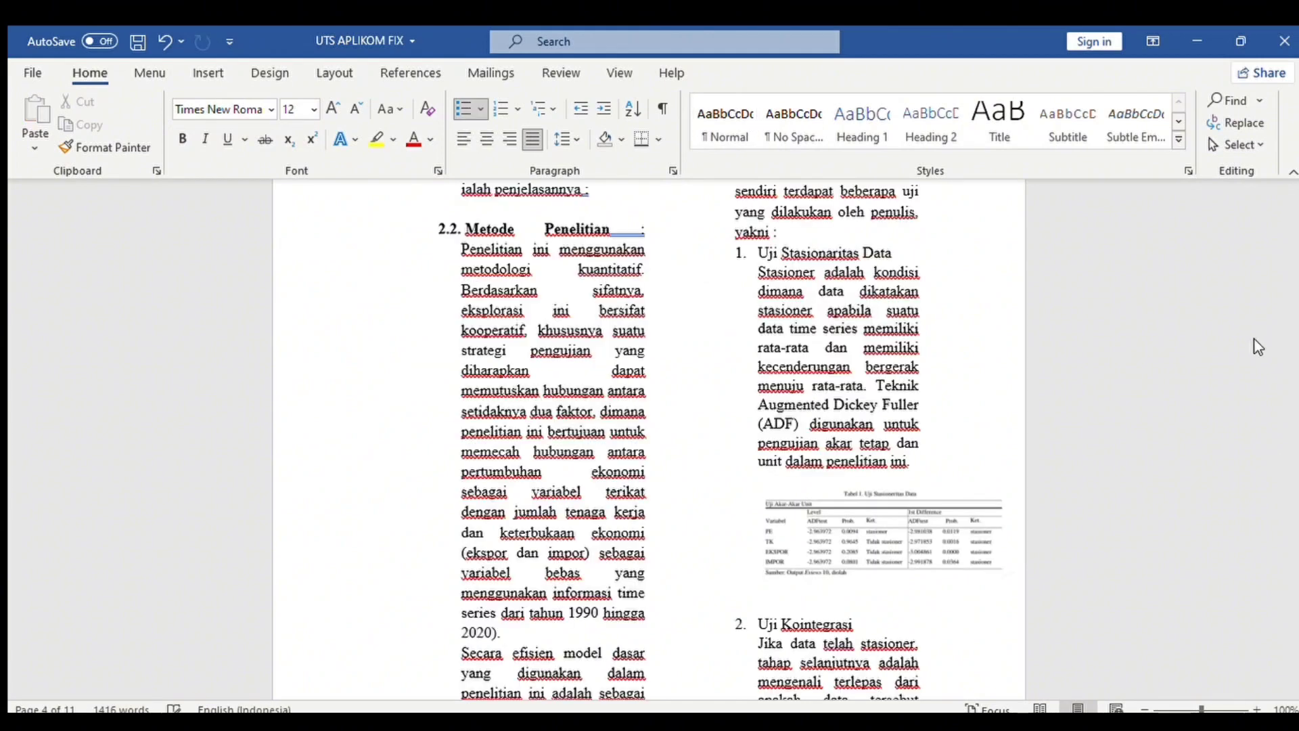
# Insert the Gambar 2. 1 caption below the stationarity table, set to Times New Roman and right-aligned.
pyautogui.click(905, 515)
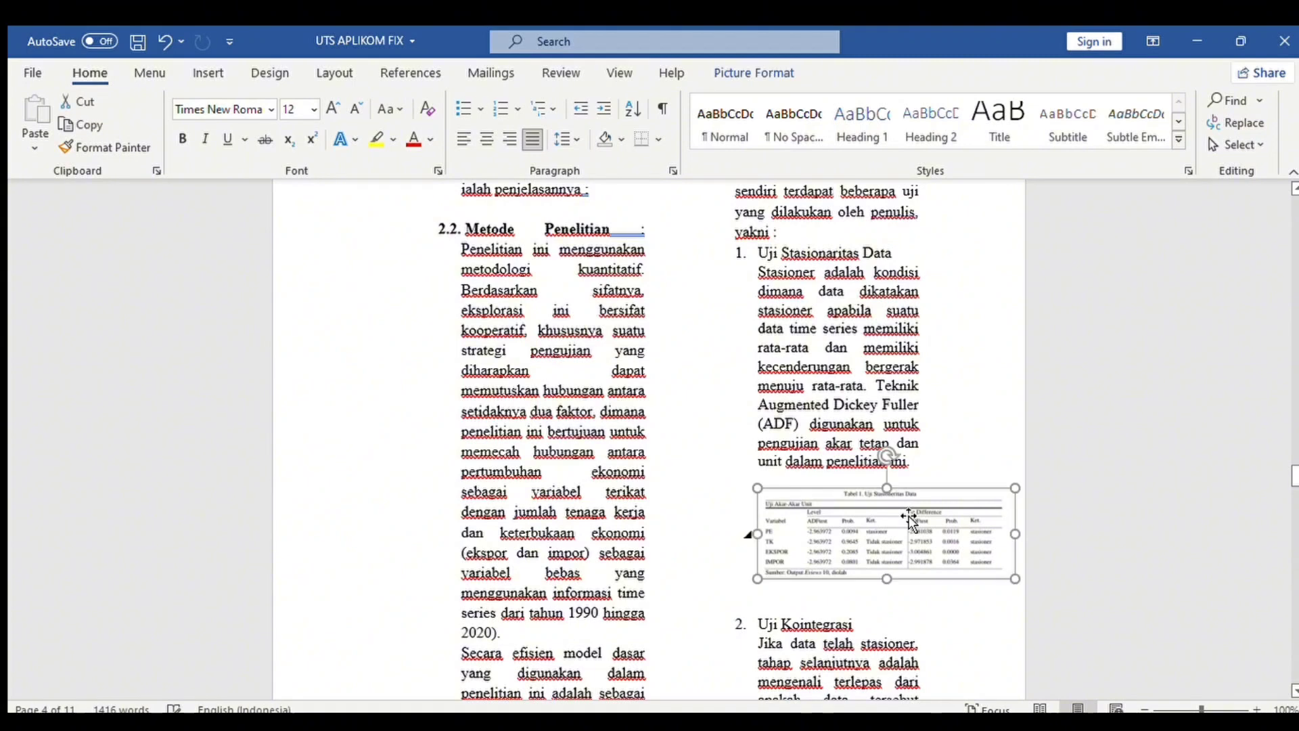
pyautogui.click(972, 392)
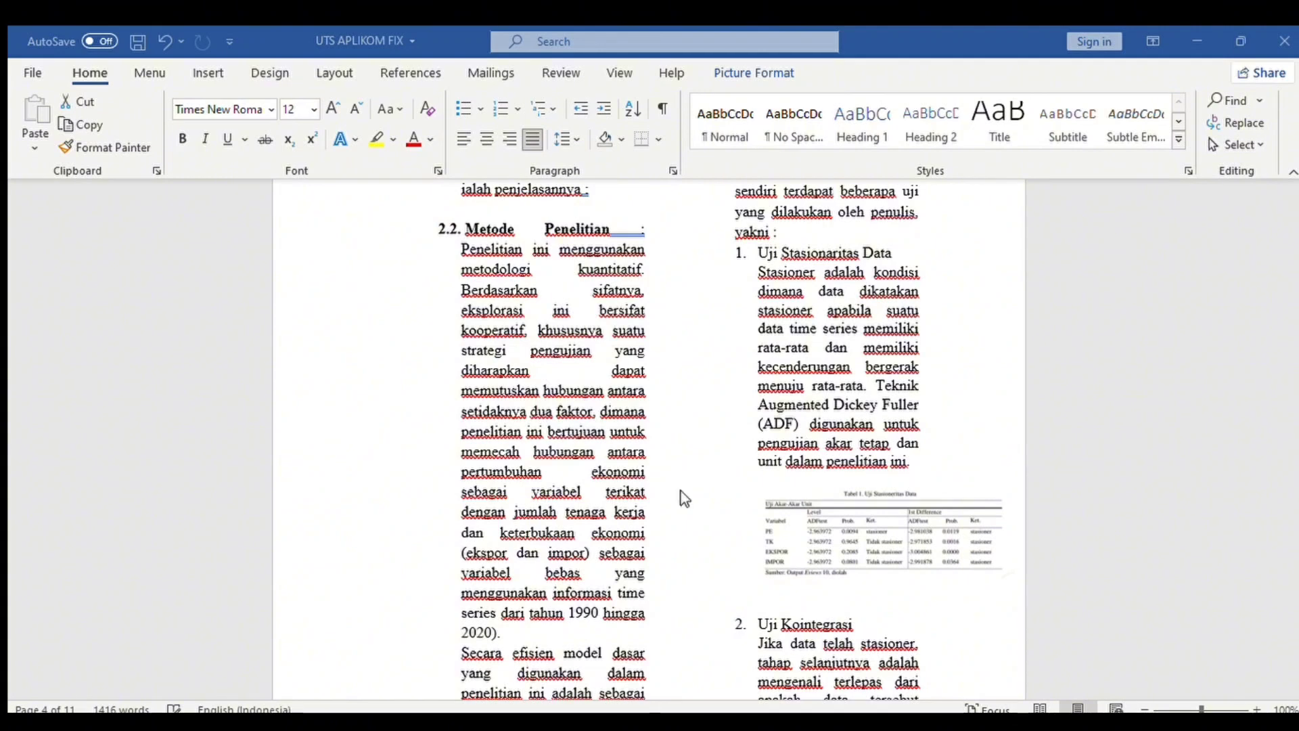
pyautogui.click(673, 447)
pyautogui.moveTo(707, 591); pyautogui.dragTo(864, 587)
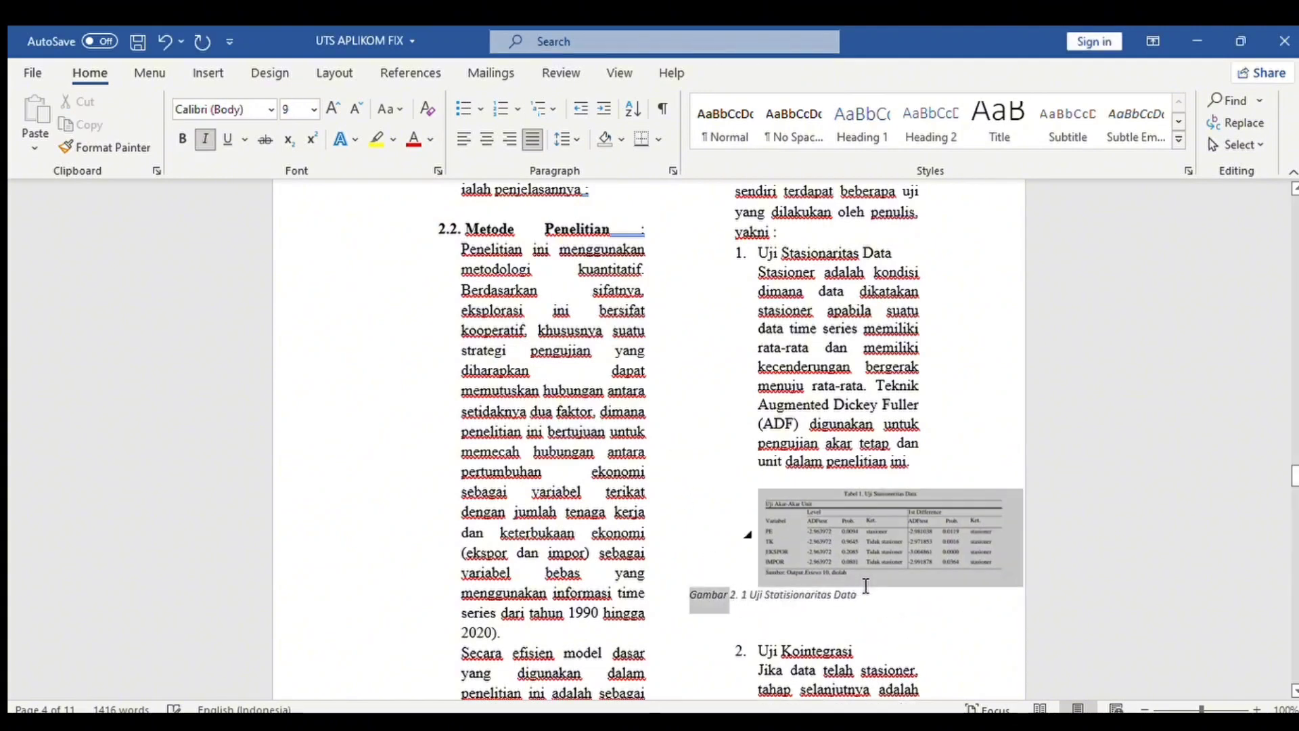
pyautogui.click(850, 598)
pyautogui.moveTo(703, 601); pyautogui.dragTo(870, 599)
pyautogui.click(936, 534)
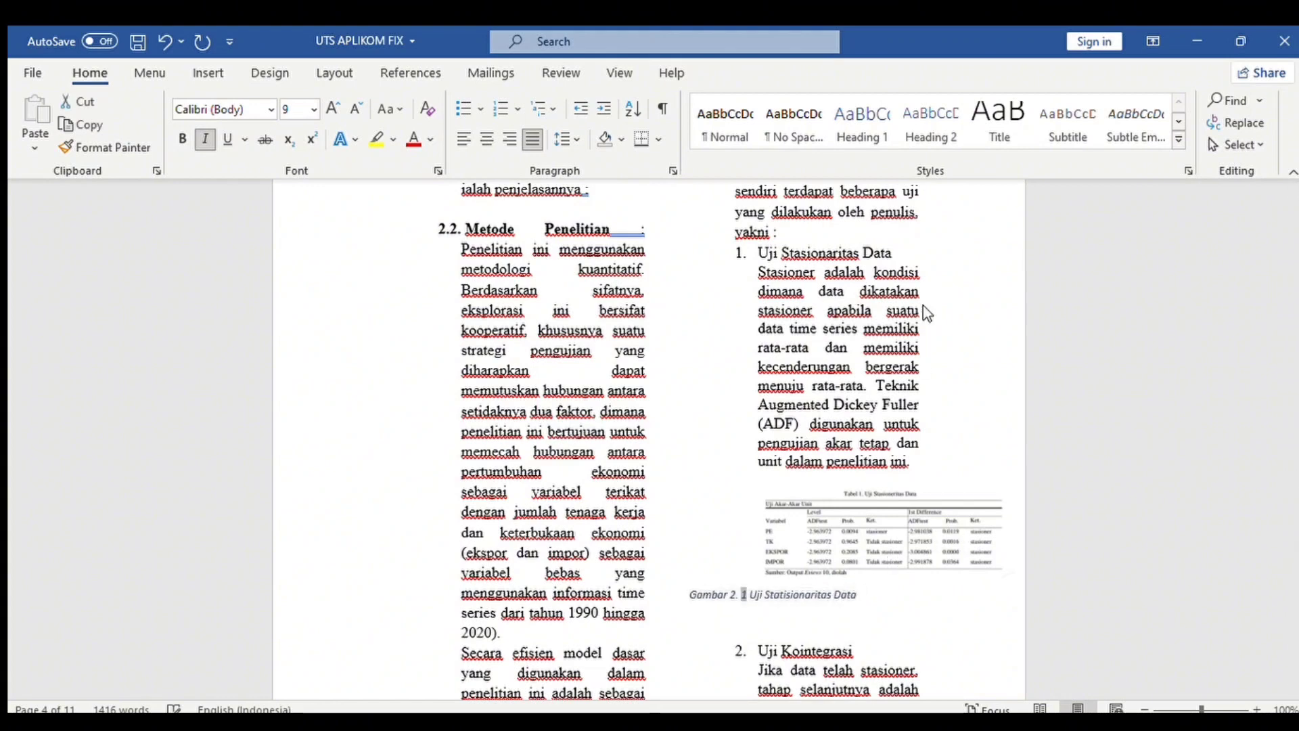
pyautogui.click(952, 155)
pyautogui.click(509, 140)
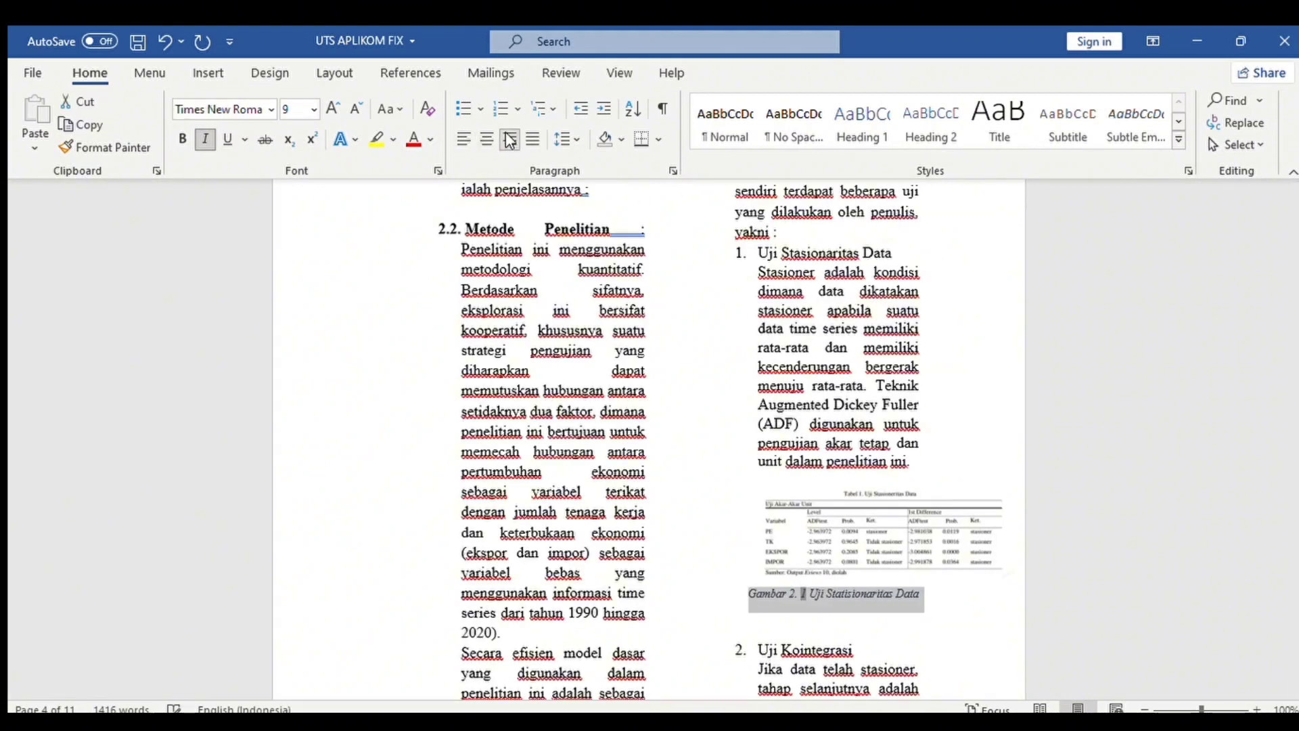
pyautogui.click(1053, 546)
# Scroll up to the Tabel 2 residual table picture and select it.
pyautogui.scroll(4, 715, 493)
pyautogui.moveTo(1297, 458); pyautogui.dragTo(1284, 513)
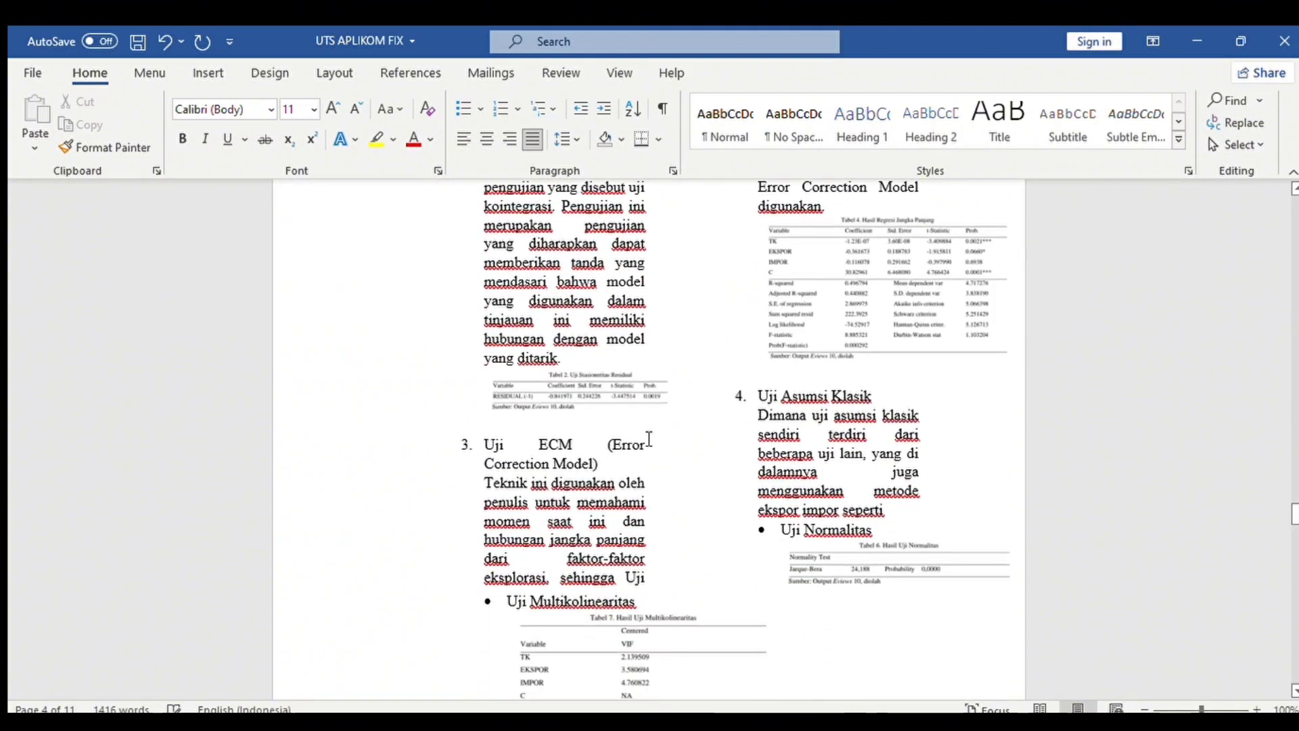
pyautogui.click(635, 414)
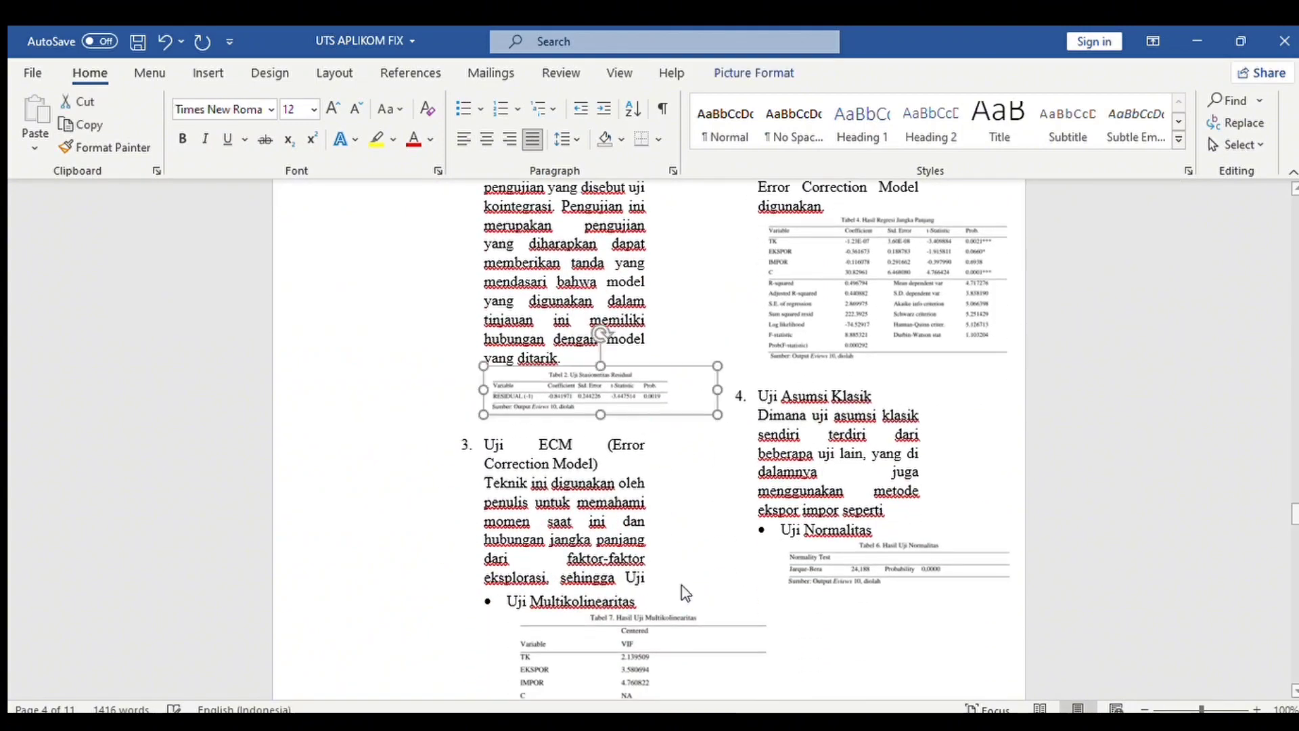
pyautogui.click(608, 338)
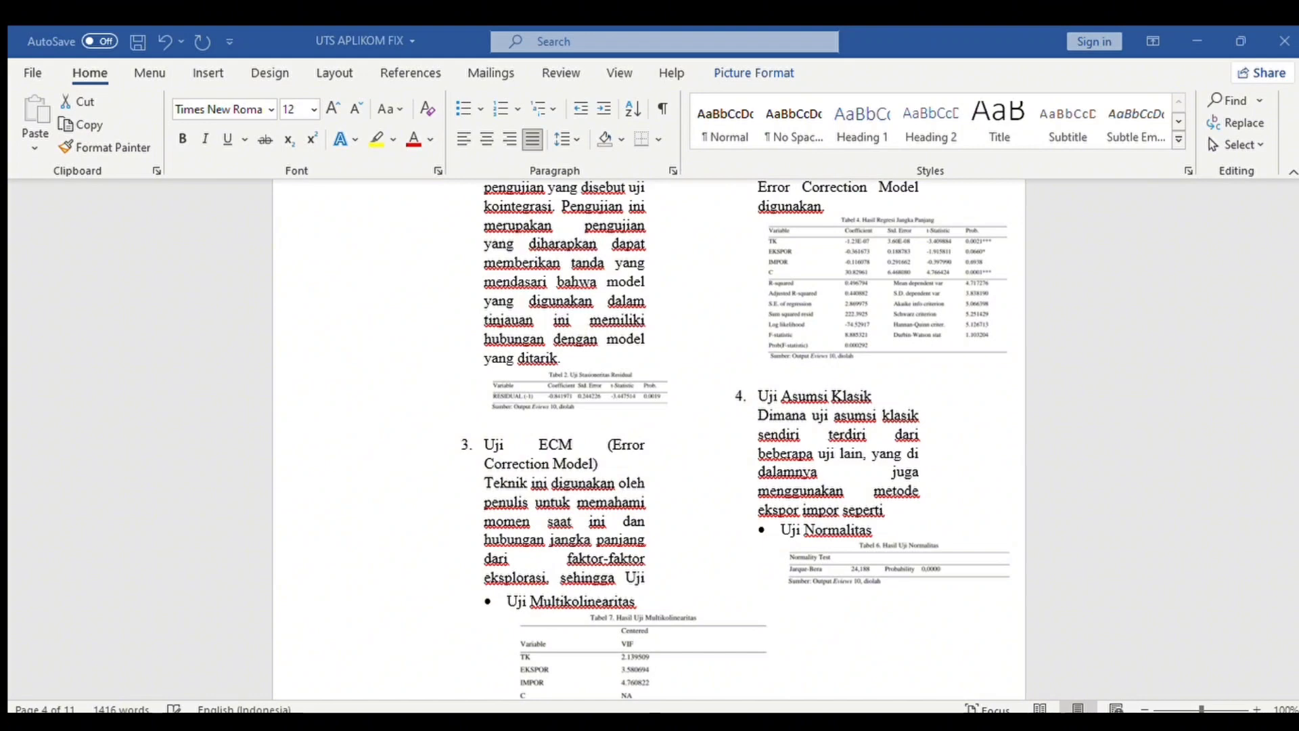
# Add the caption 'Gambar 2. 2 Uji Kointegrasi' in right-aligned Times New Roman.
pyautogui.click(689, 440)
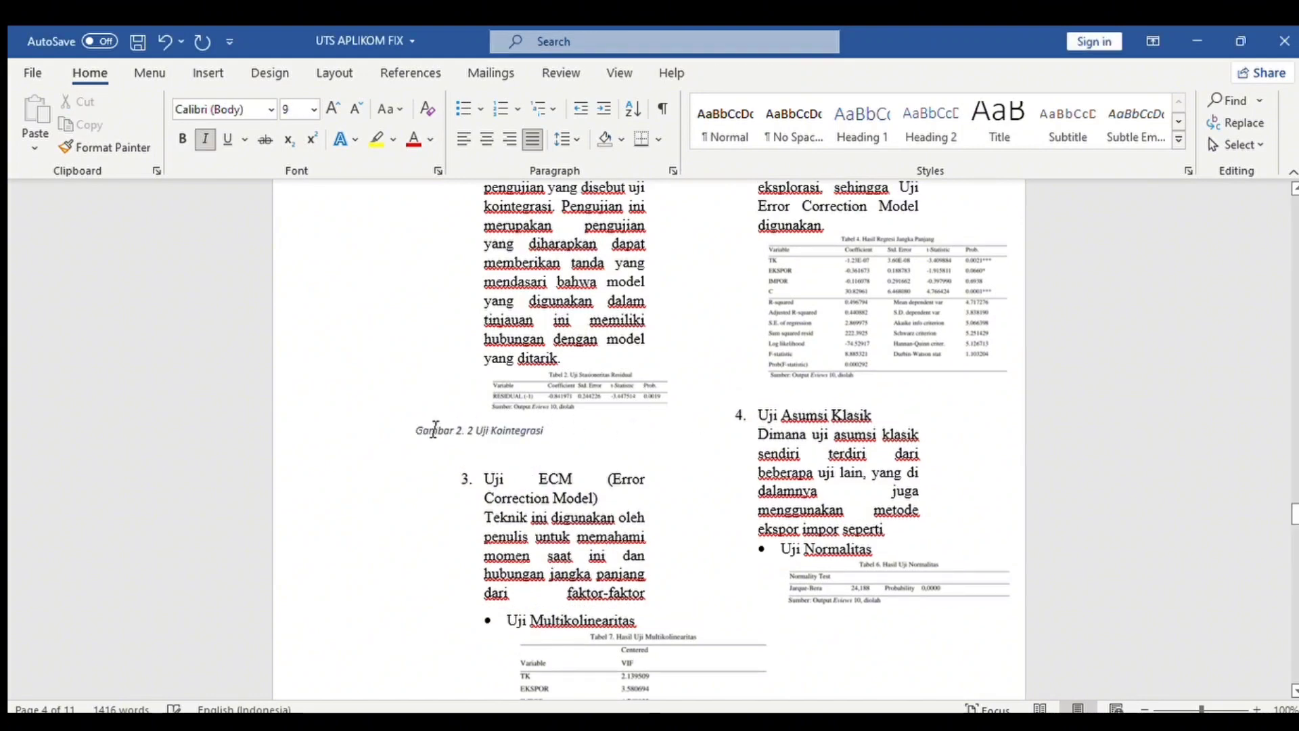
pyautogui.moveTo(417, 436); pyautogui.dragTo(548, 443)
pyautogui.click(415, 433)
pyautogui.click(642, 376)
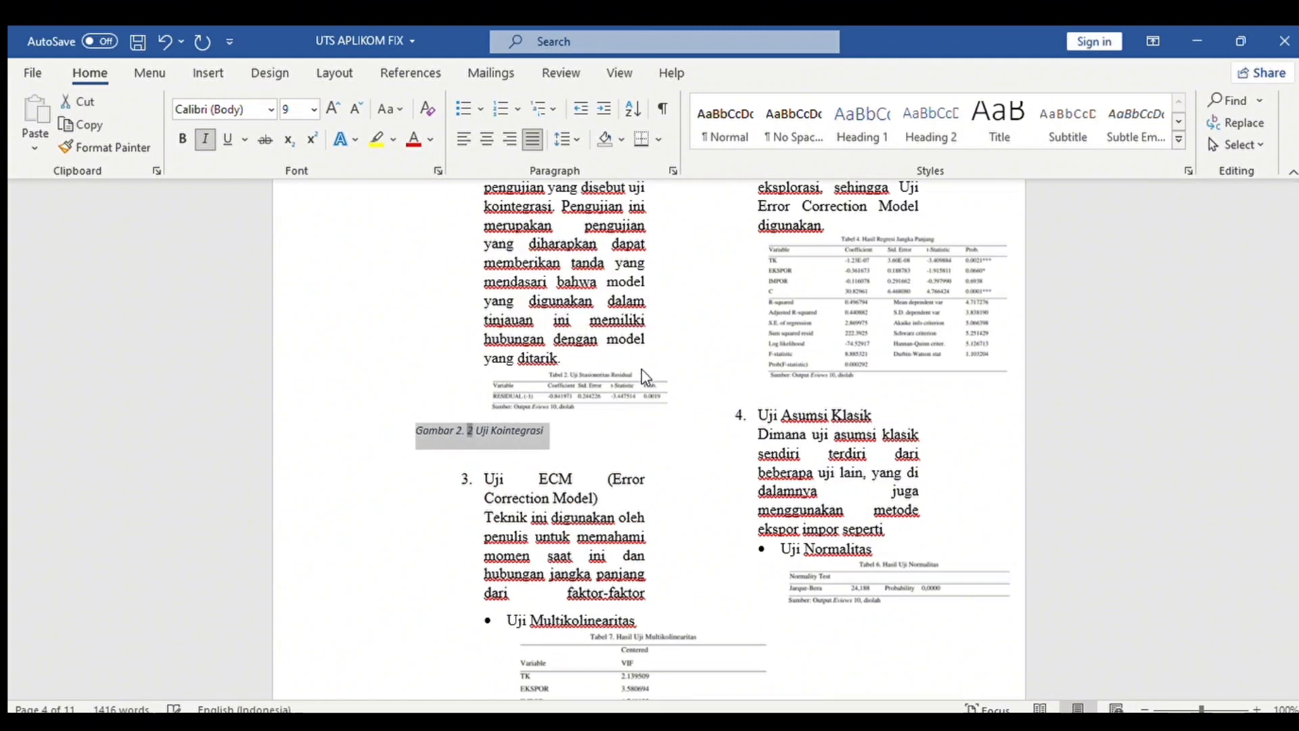
pyautogui.click(642, 146)
pyautogui.click(777, 425)
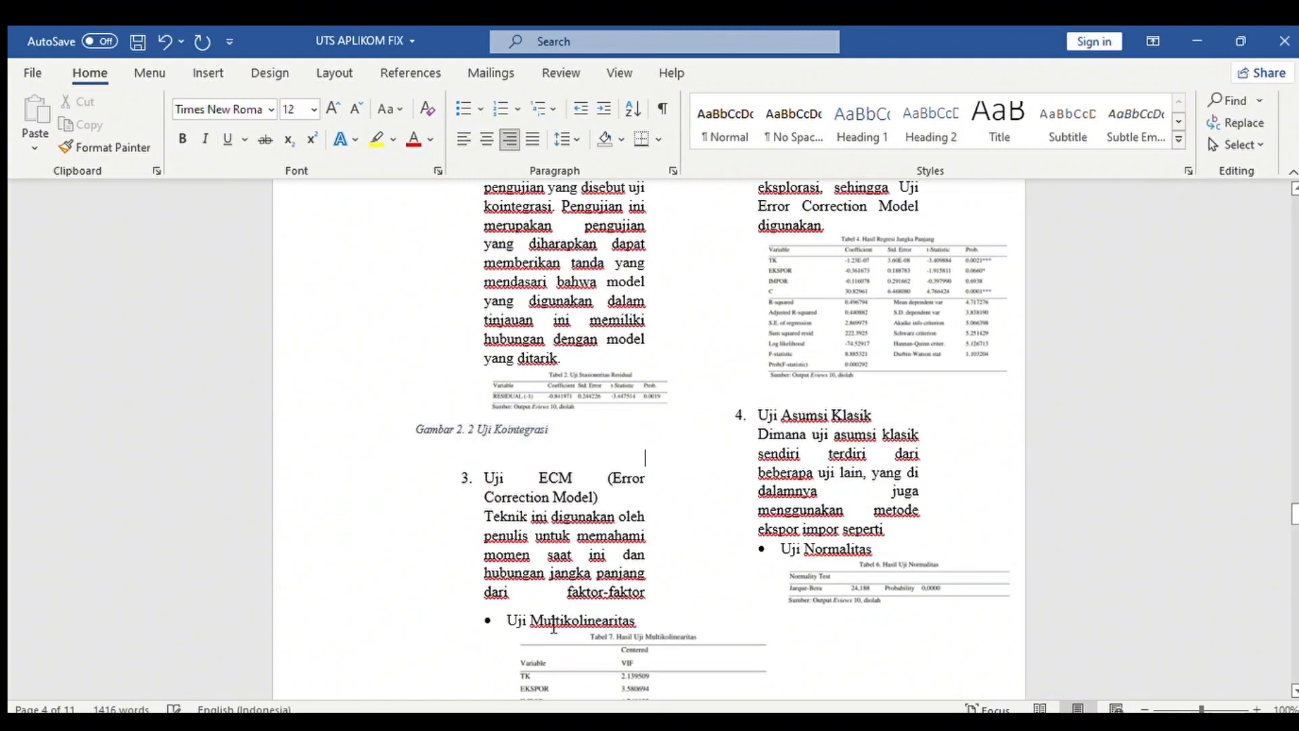
pyautogui.scroll(1, 1294, 511)
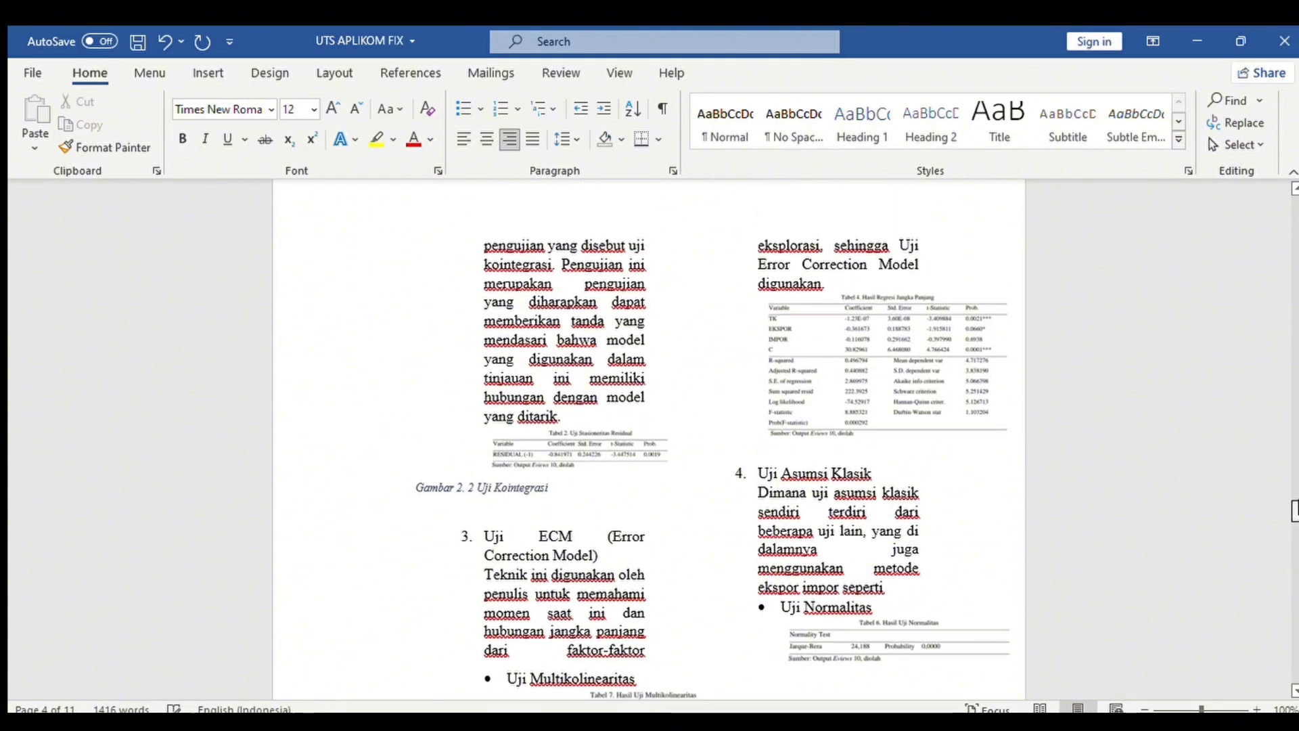
pyautogui.moveTo(1297, 512); pyautogui.dragTo(1297, 521)
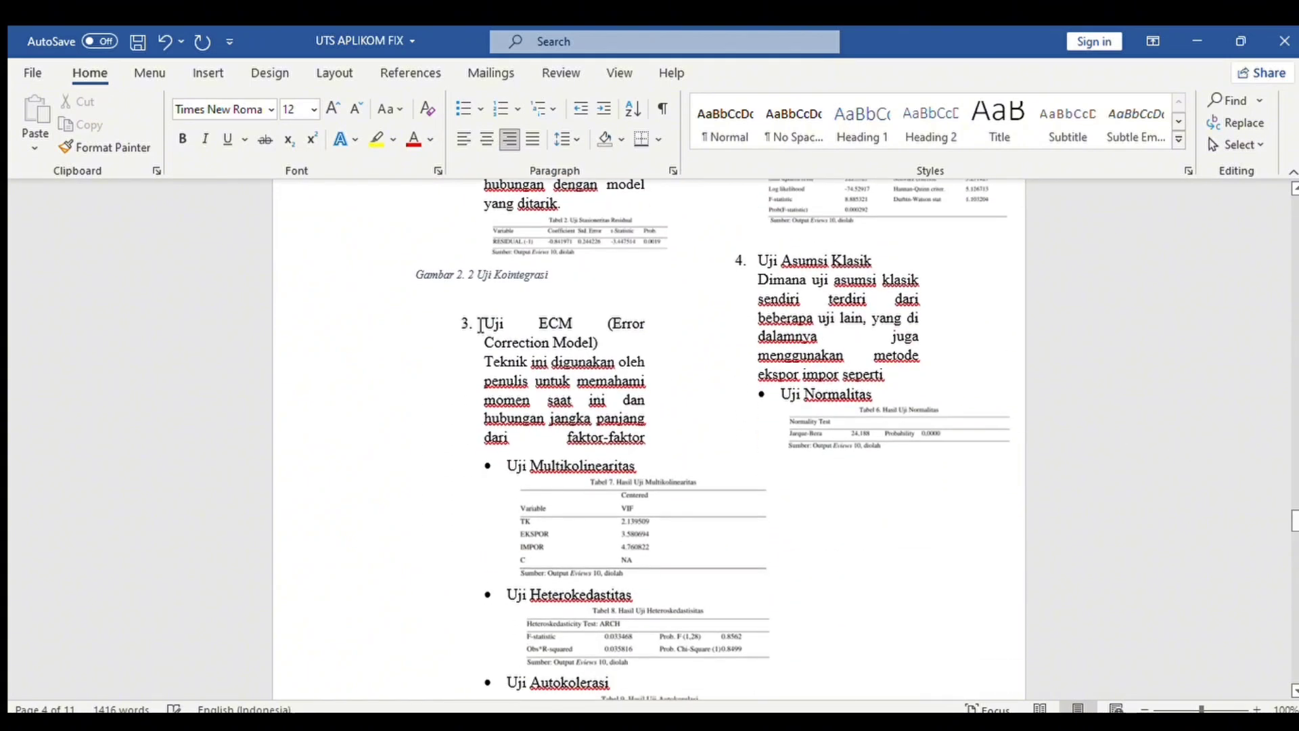
pyautogui.tripleClick(423, 279)
pyautogui.click(507, 139)
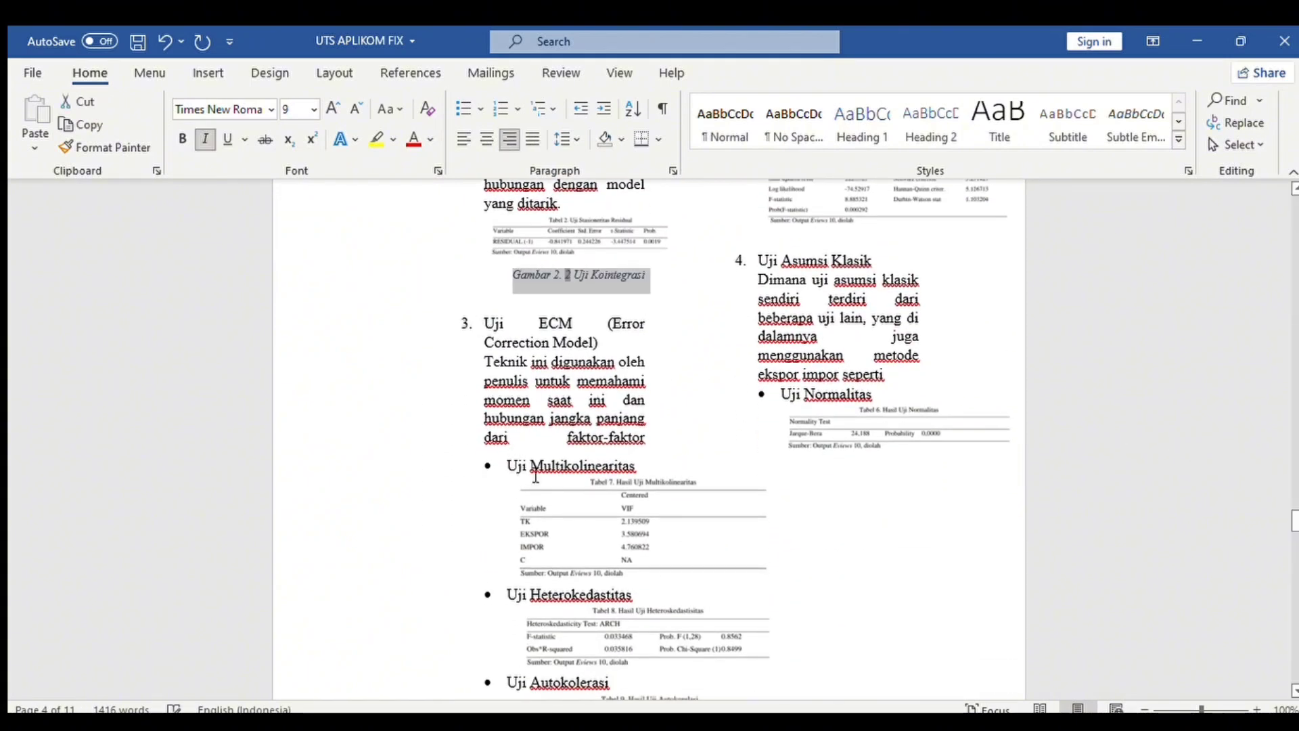
pyautogui.click(536, 476)
# Caption the multicollinearity table 'Gambar 2. 3 Uji Multikolinearitas' in centred Times New Roman.
pyautogui.click(548, 514)
pyautogui.click(636, 399)
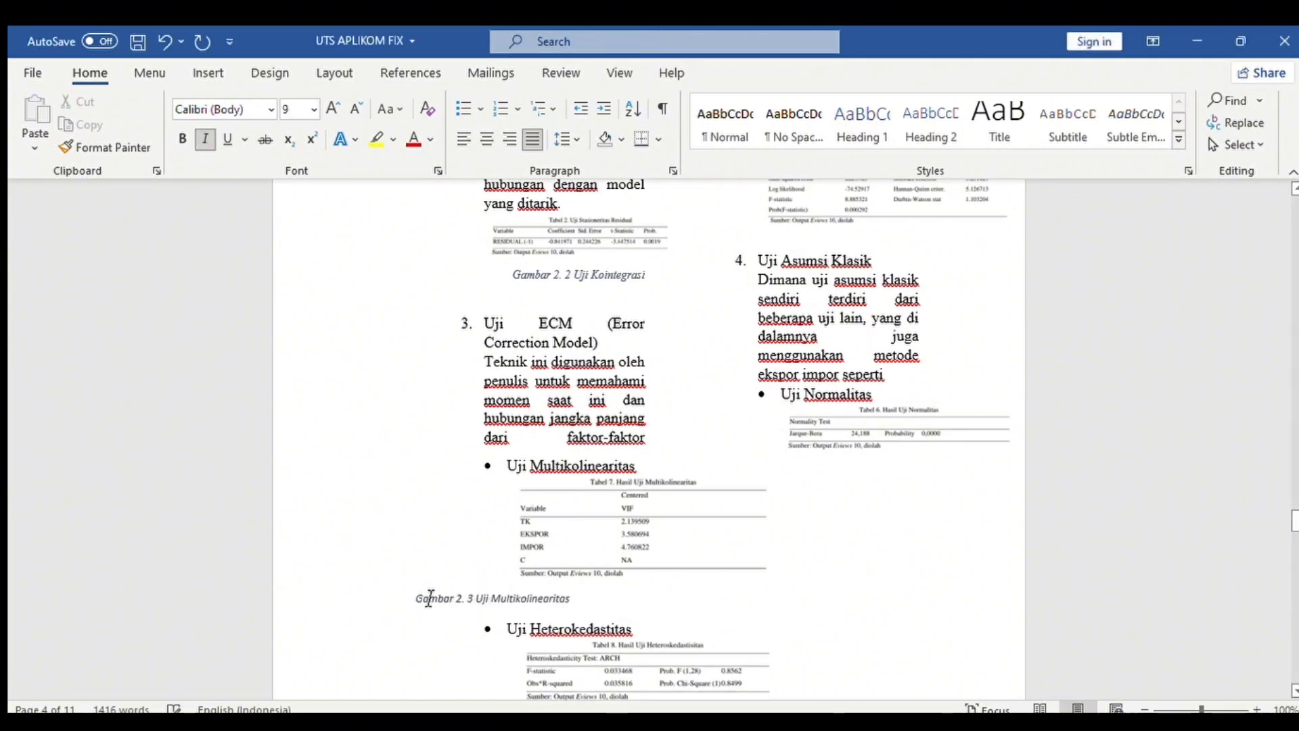
pyautogui.tripleClick(430, 599)
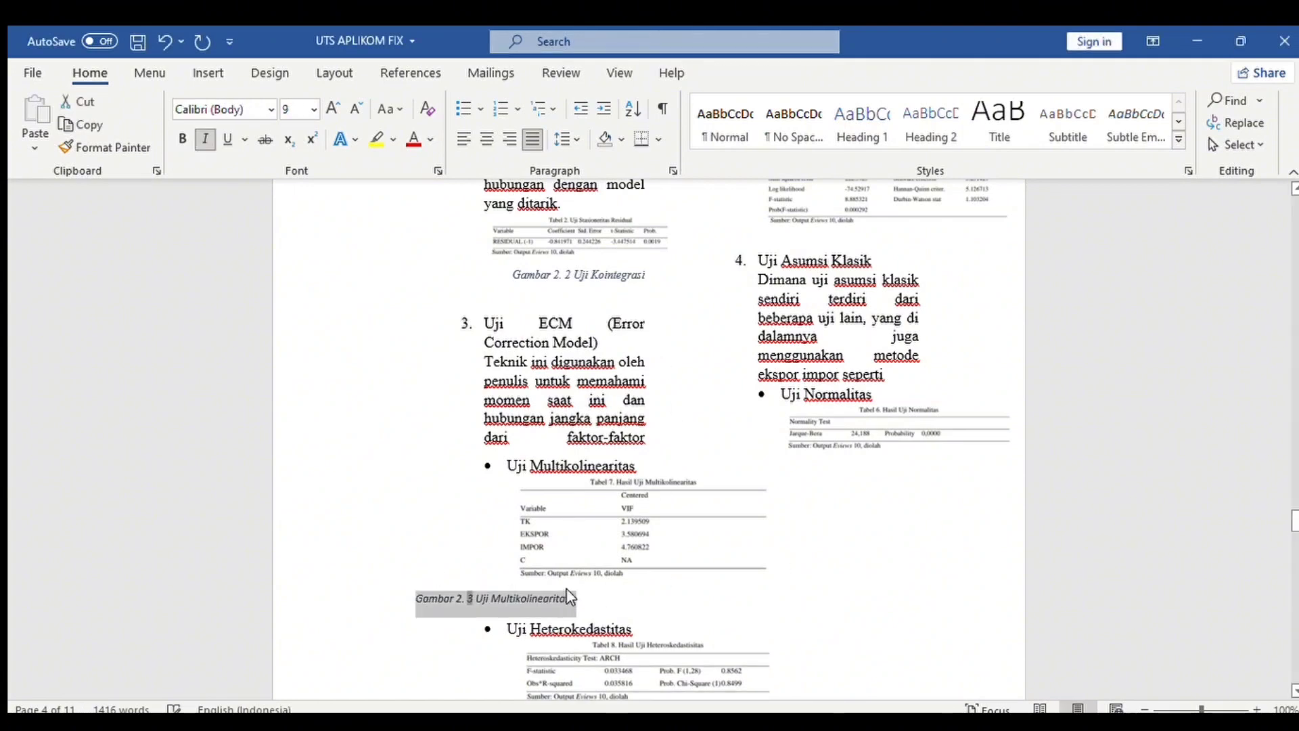
pyautogui.click(710, 155)
pyautogui.click(504, 139)
pyautogui.click(480, 135)
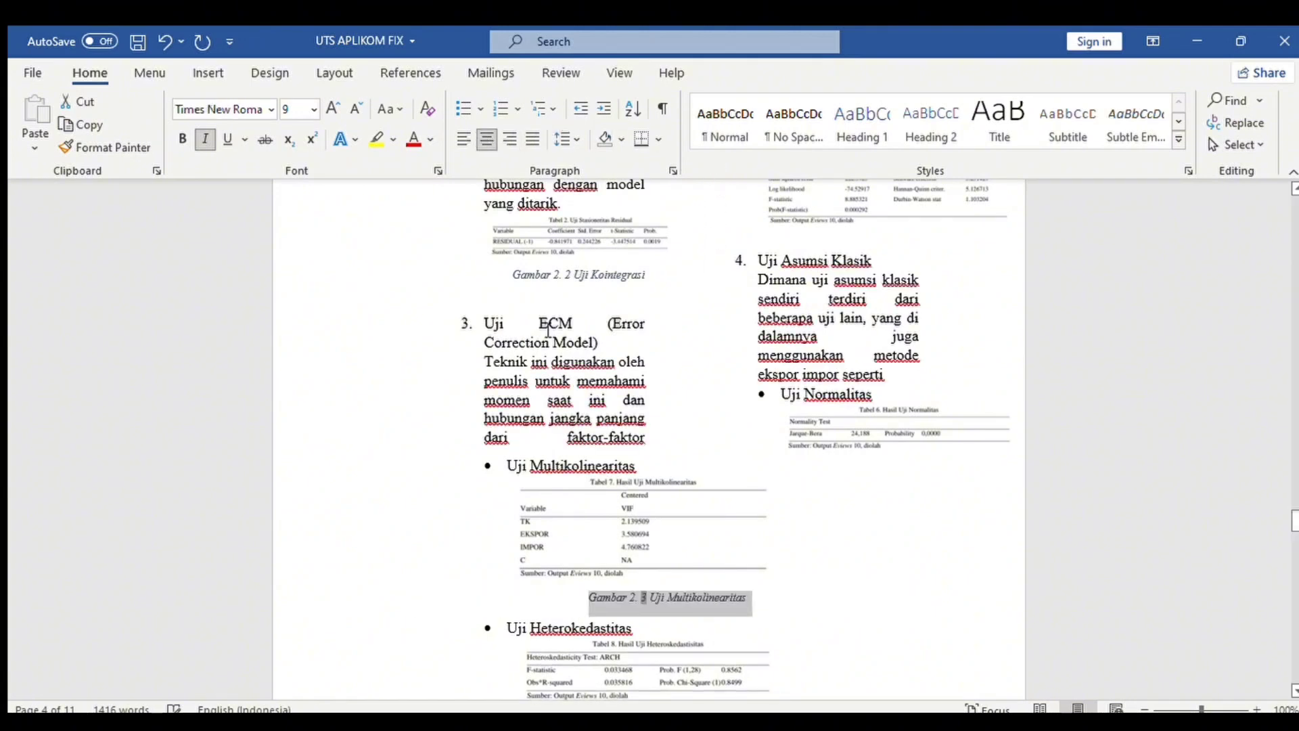
pyautogui.scroll(-5, 904, 655)
pyautogui.scroll(-2, 943, 297)
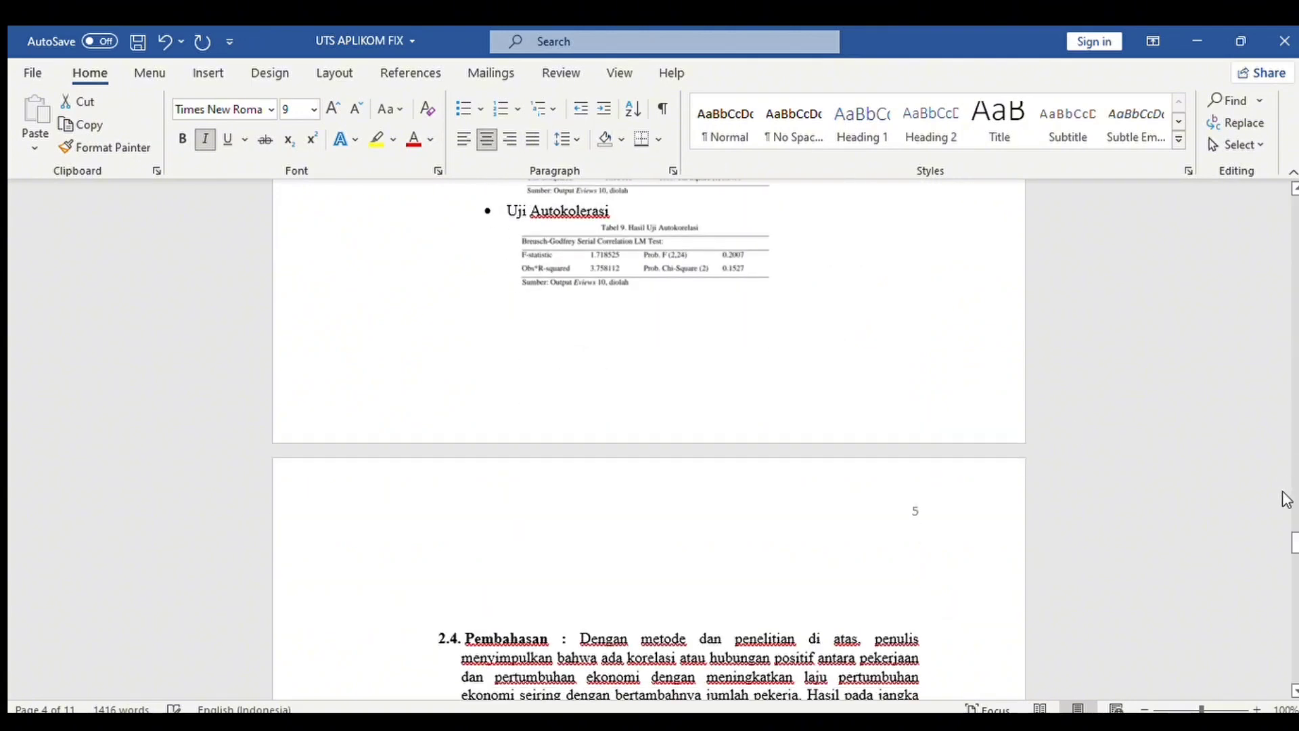
pyautogui.scroll(3, 775, 359)
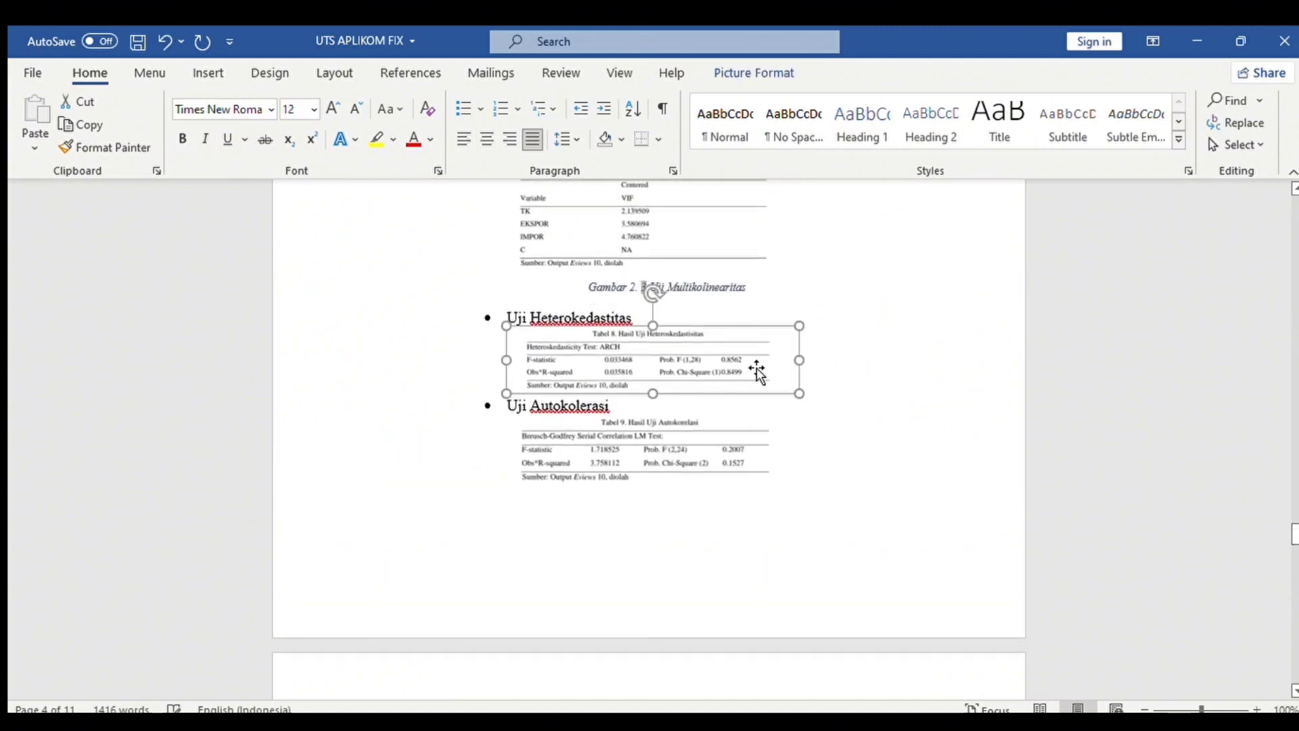
# Caption the Tabel 8 table 'Gambar 2. 4 Uji Heterokedastitas' in centred Times New Roman.
pyautogui.click(758, 368)
pyautogui.click(783, 530)
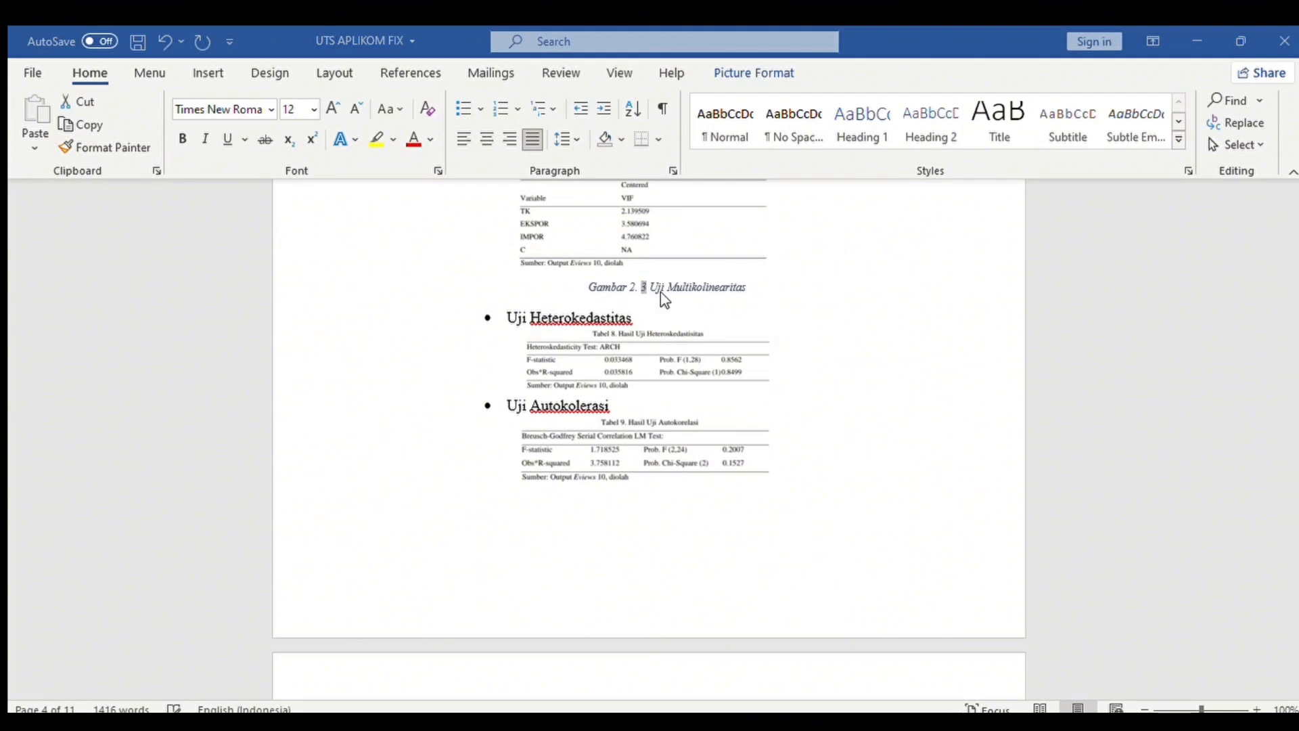
pyautogui.click(701, 332)
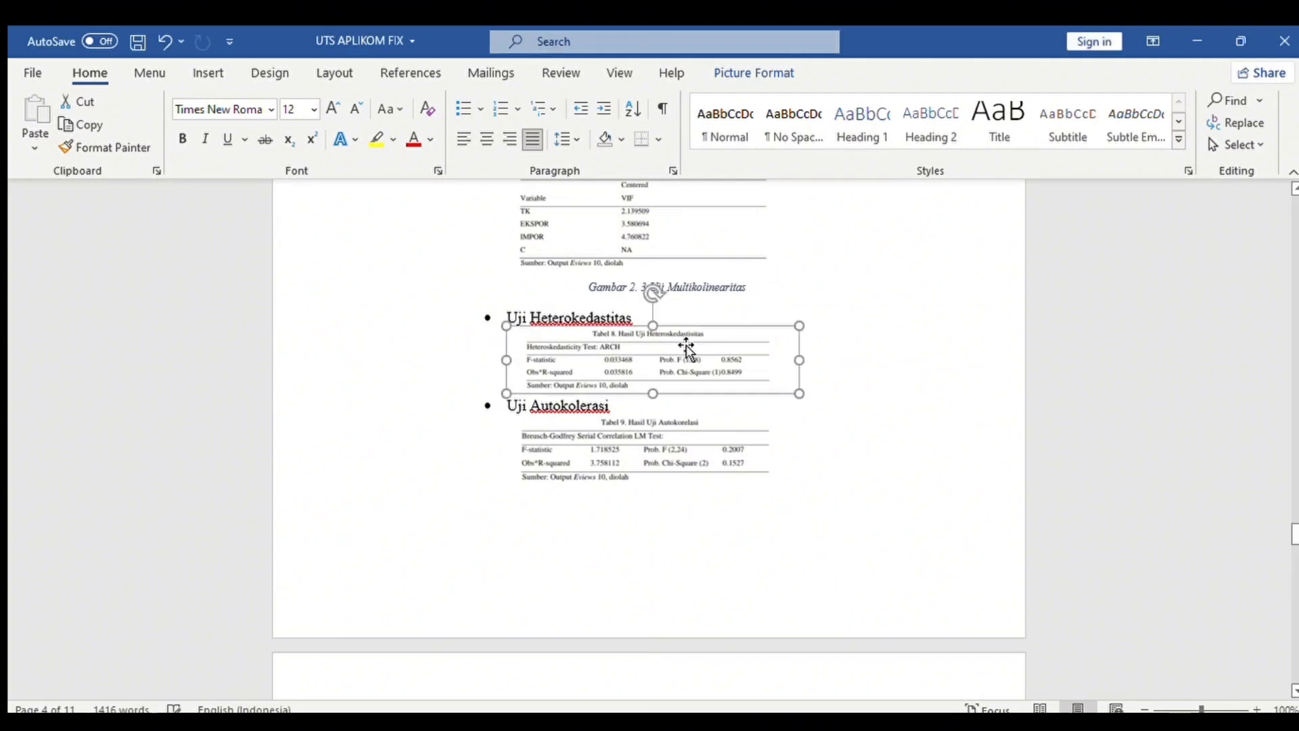
pyautogui.click(754, 577)
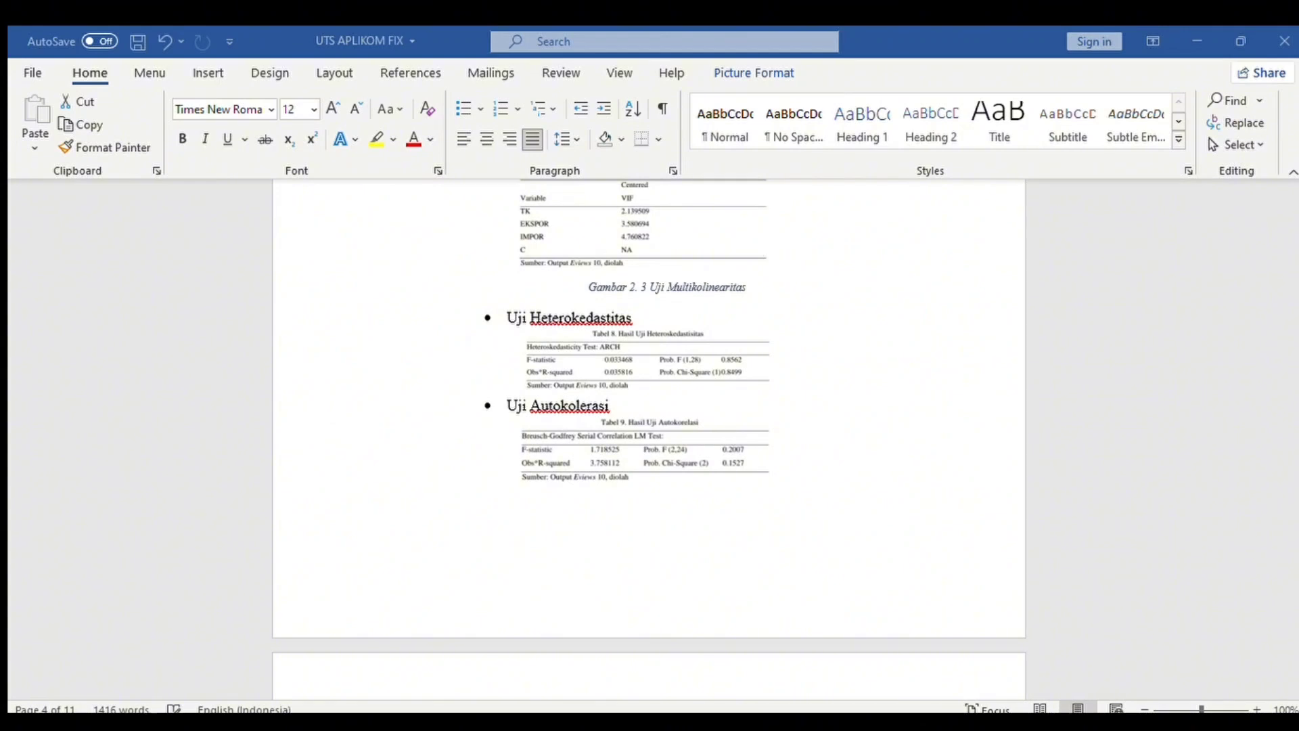
pyautogui.hotkey('ctrl', 'z')
pyautogui.hotkey('ctrl', 'z')
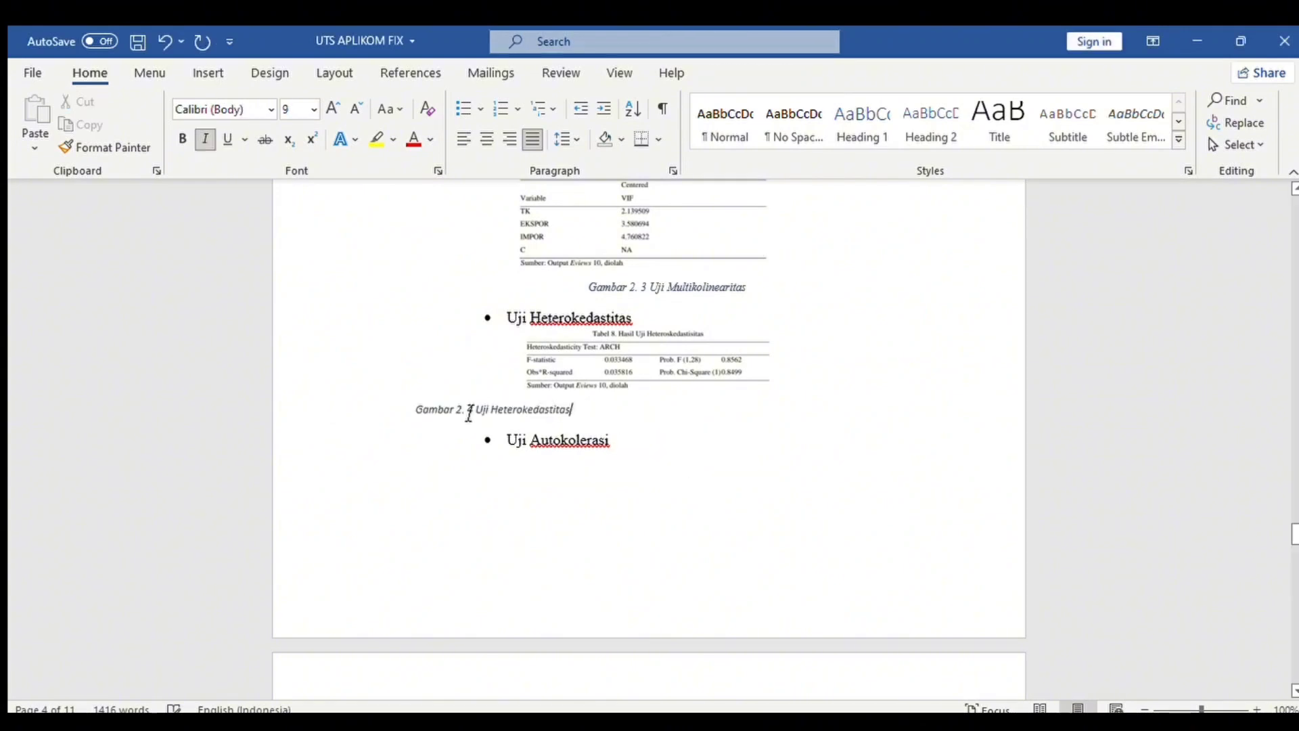
pyautogui.moveTo(425, 414); pyautogui.dragTo(648, 400)
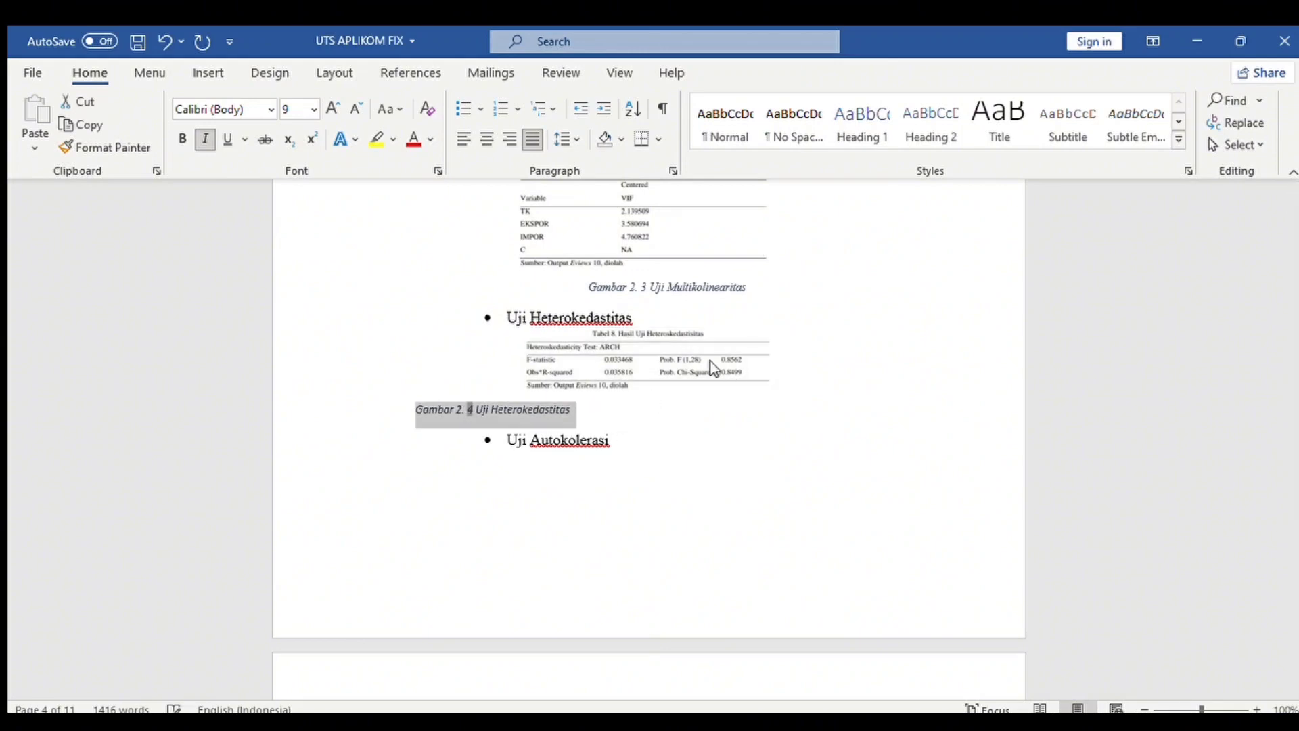
pyautogui.click(702, 331)
pyautogui.click(684, 486)
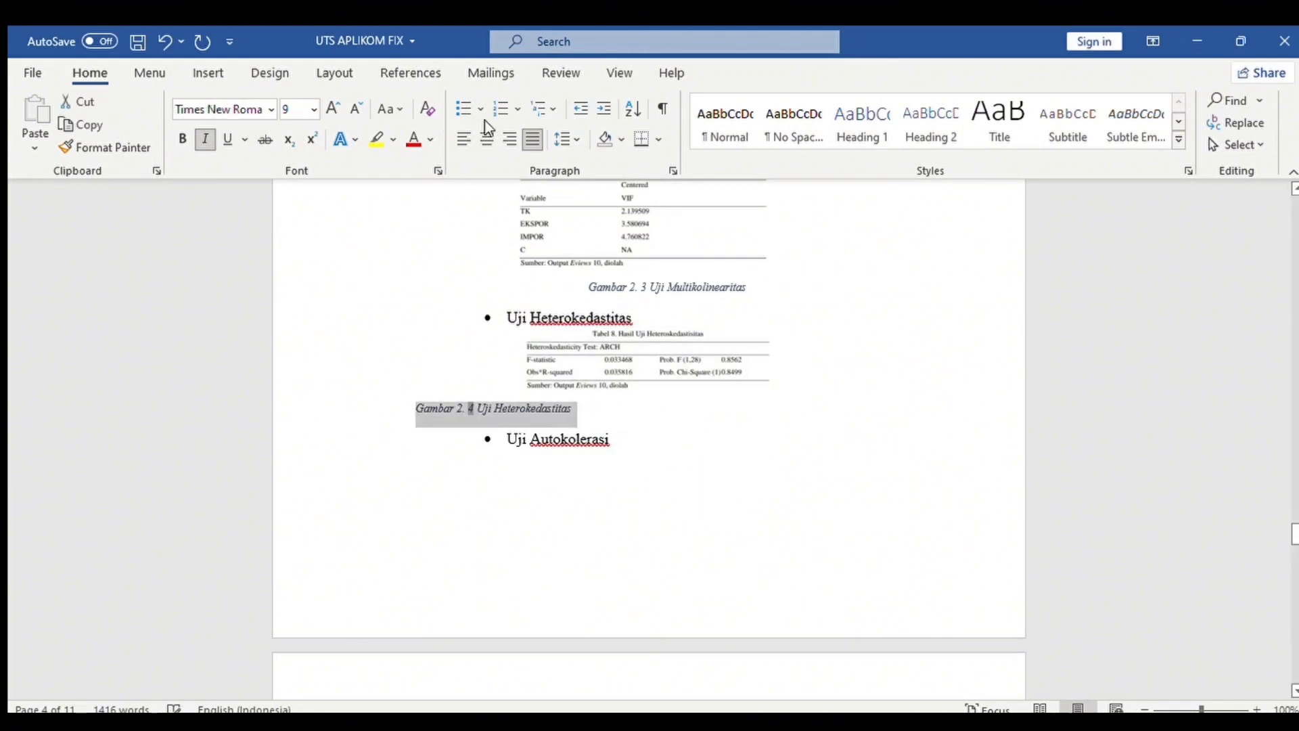
pyautogui.click(485, 137)
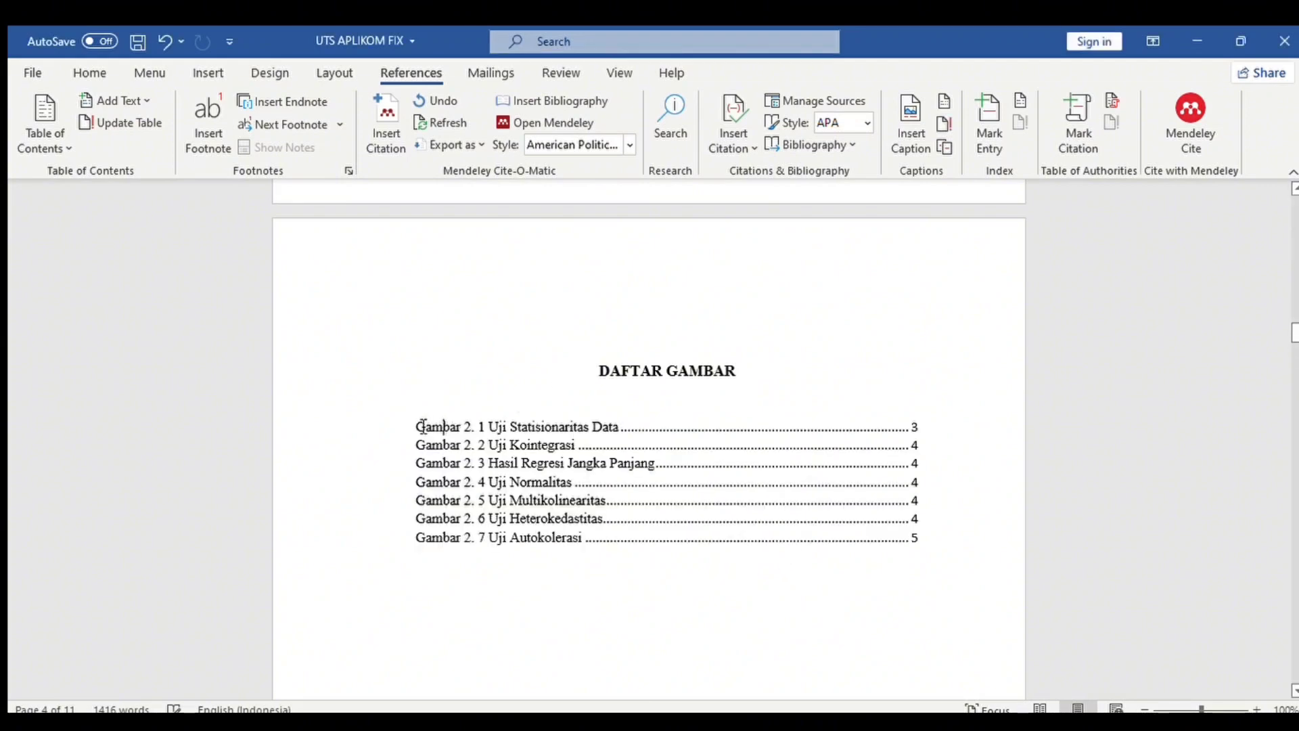
# Set all seven DAFTAR GAMBAR figure-list entries to 12 pt.
pyautogui.moveTo(423, 427)
pyautogui.mouseDown()
pyautogui.moveTo(871, 516)
pyautogui.moveTo(886, 556)
pyautogui.mouseUp()
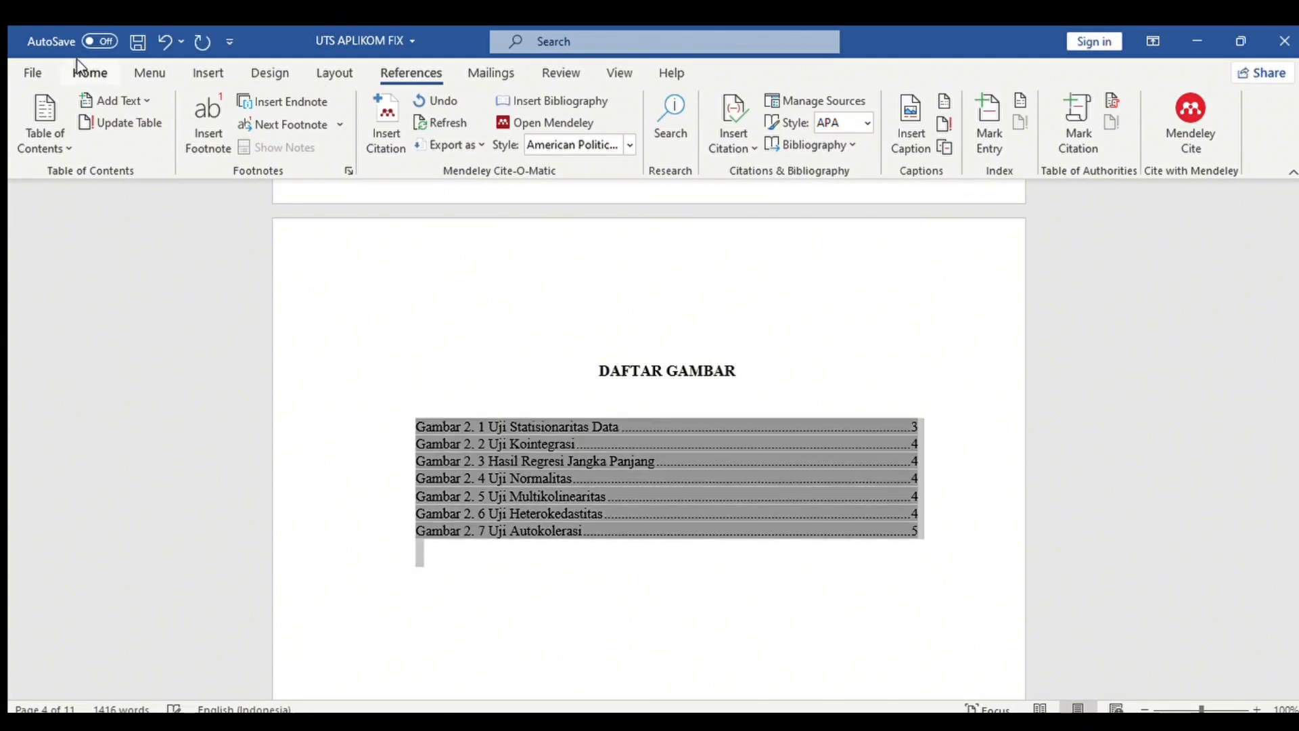
pyautogui.click(90, 73)
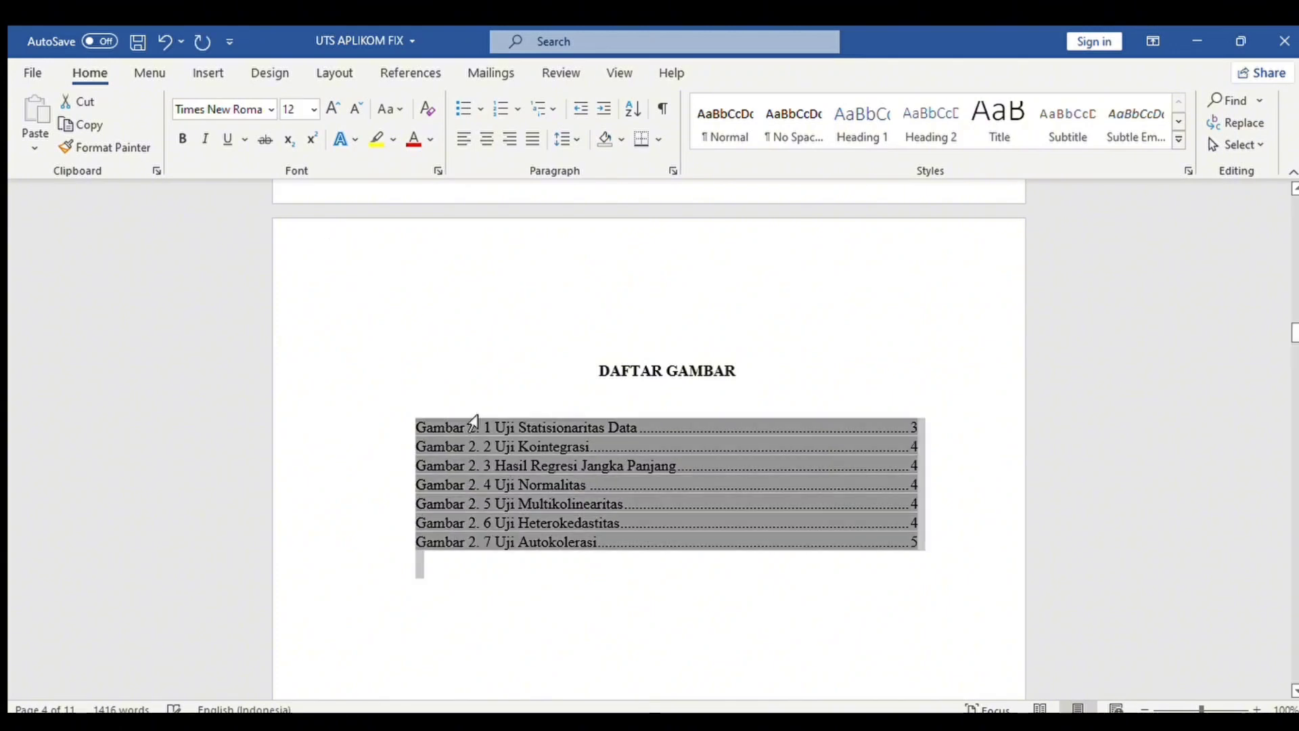
pyautogui.click(511, 567)
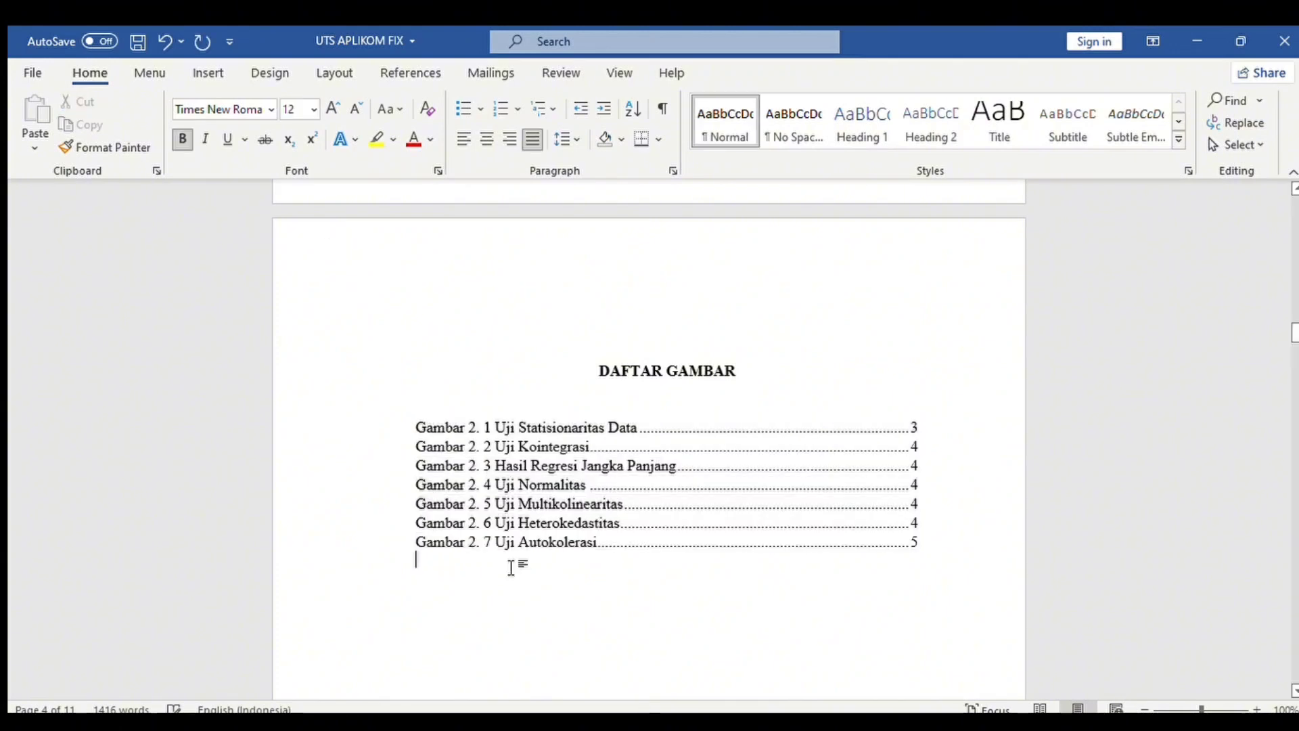
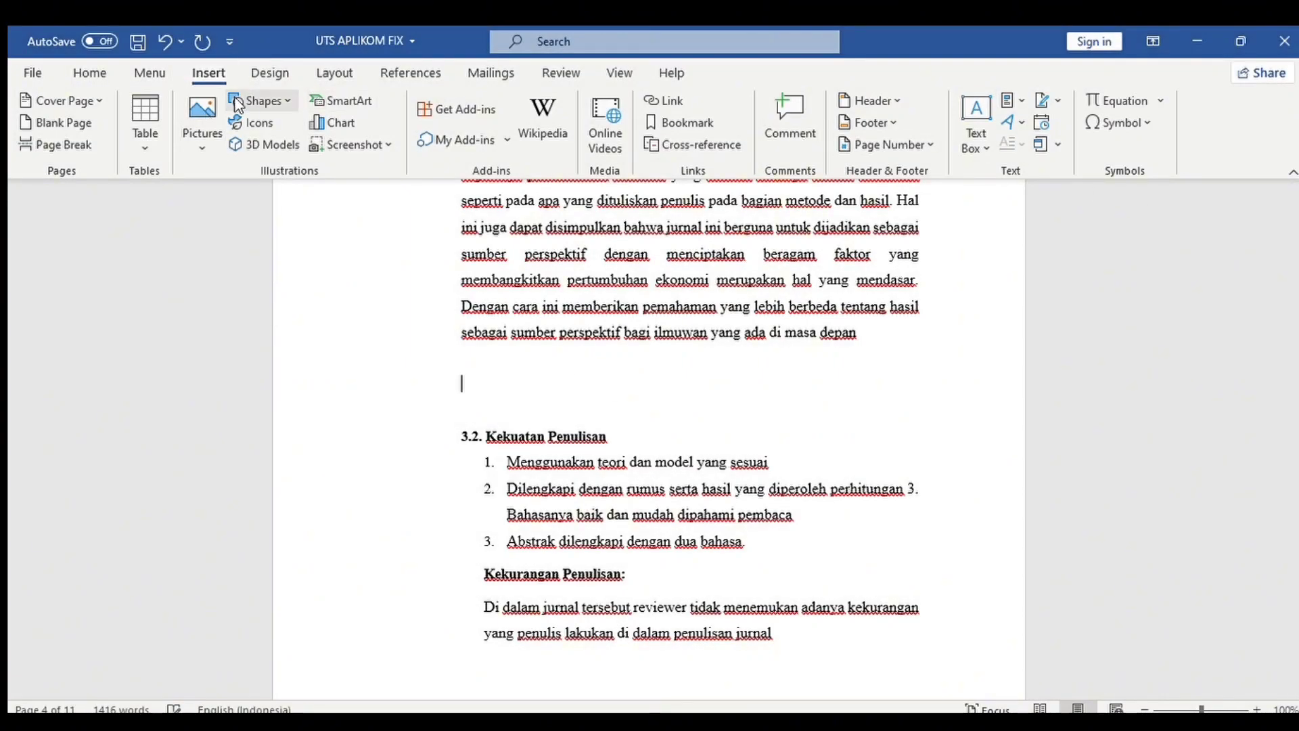
# Insert a 2x2 table with a light grid style, aligned with the text margin.
pyautogui.click(148, 150)
pyautogui.click(161, 209)
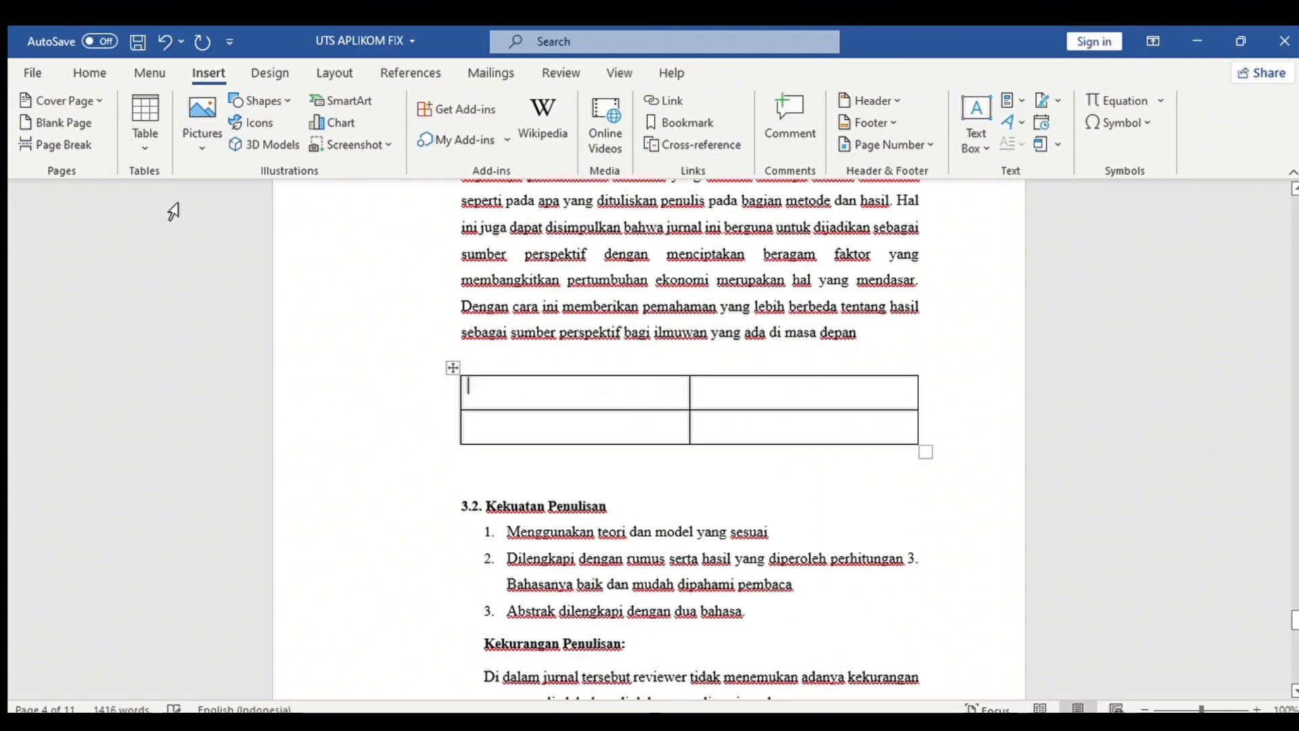
pyautogui.moveTo(477, 392); pyautogui.dragTo(875, 426)
pyautogui.click(728, 140)
pyautogui.click(487, 241)
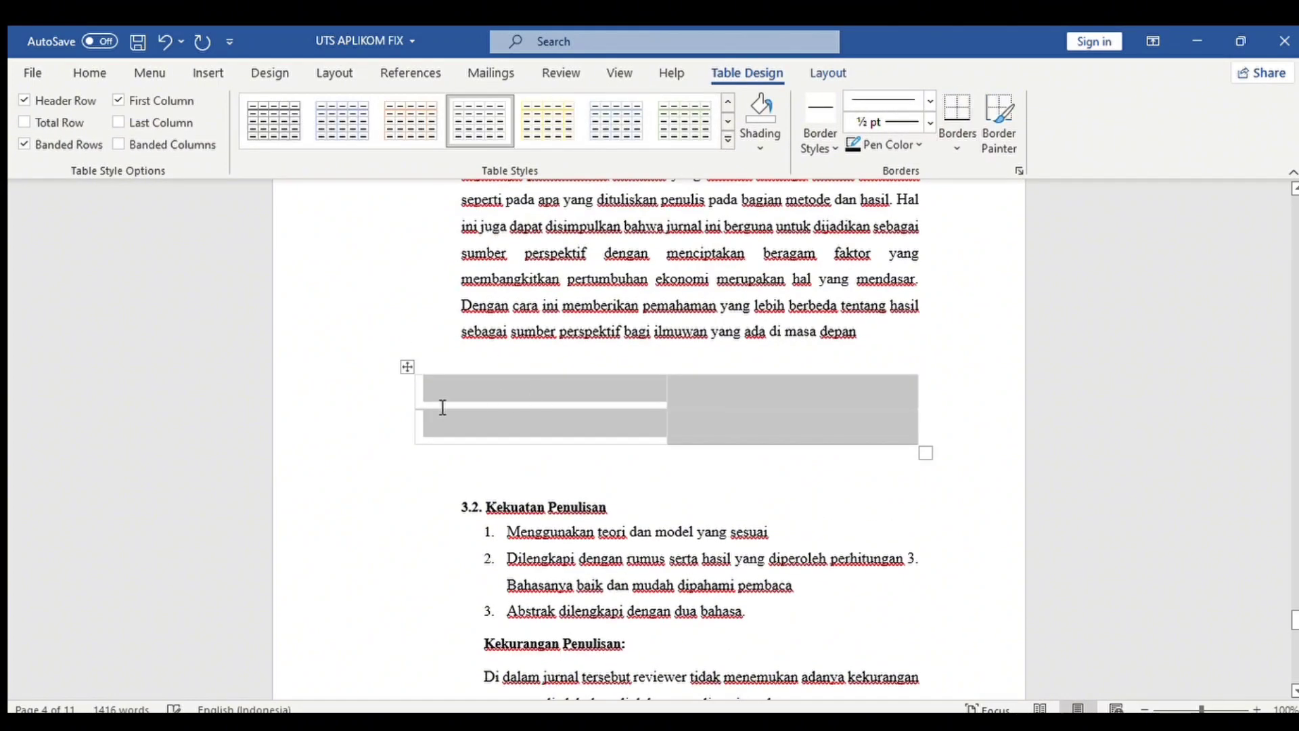
pyautogui.moveTo(422, 412); pyautogui.dragTo(870, 429)
pyautogui.click(928, 400)
# Centre the cells, type headers 'Kekuatan Penulisan' and 'Kekurangan Penulisan', and copy the 3.2 list items.
pyautogui.click(530, 399)
pyautogui.click(829, 72)
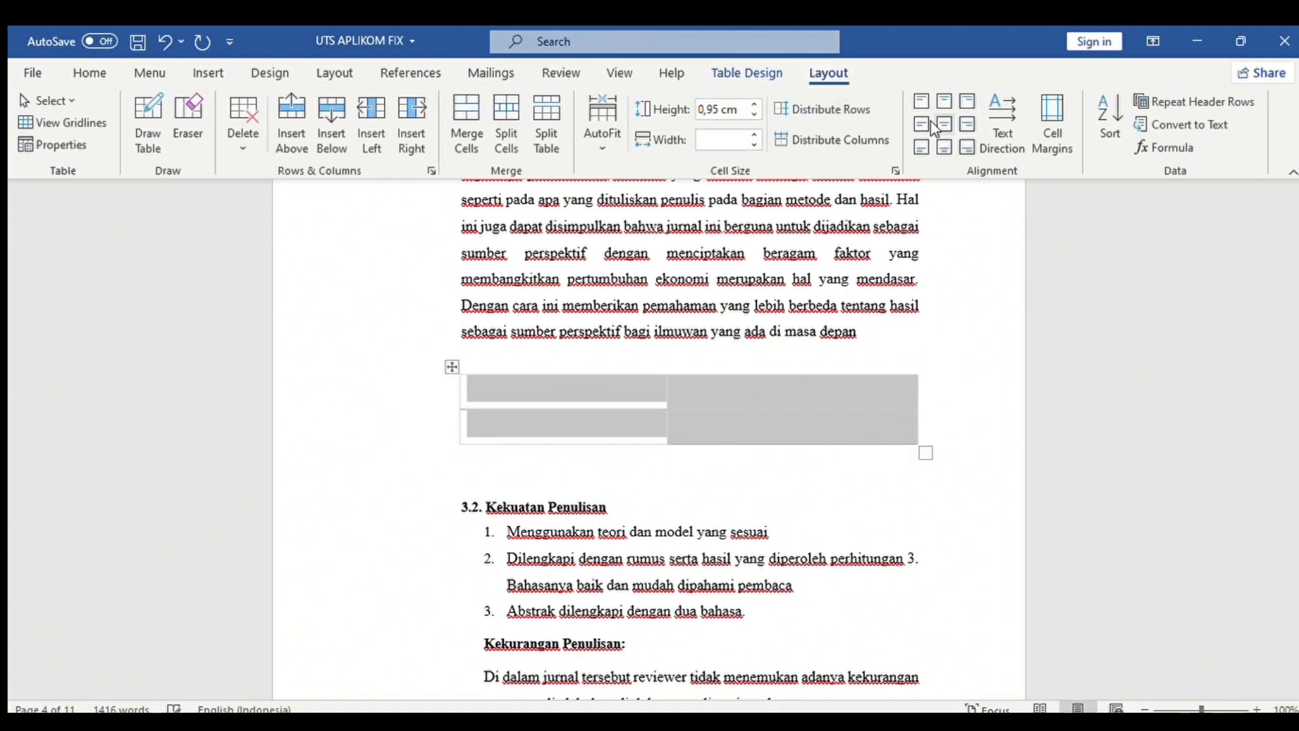
pyautogui.click(944, 124)
pyautogui.click(590, 392)
pyautogui.write('Kekuatan Penulisan')
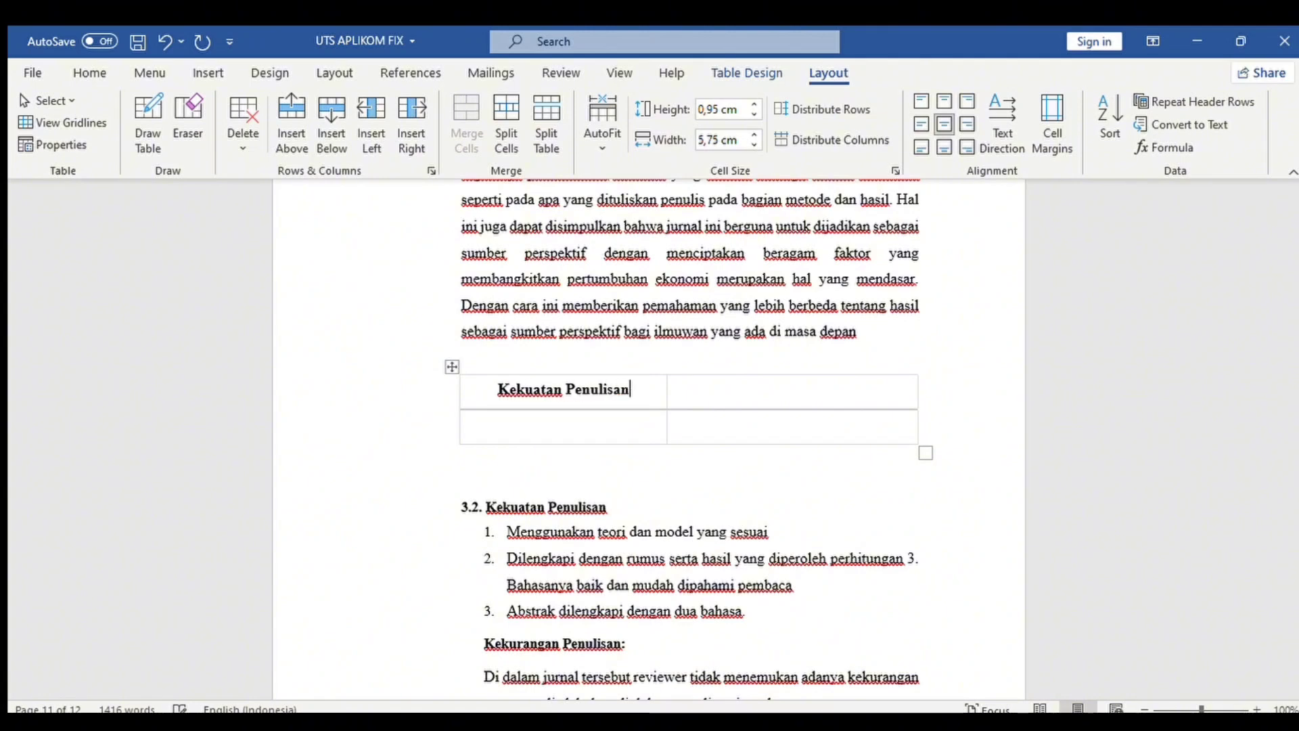
pyautogui.click(783, 386)
pyautogui.write('Kwkekurangan Penulisan')
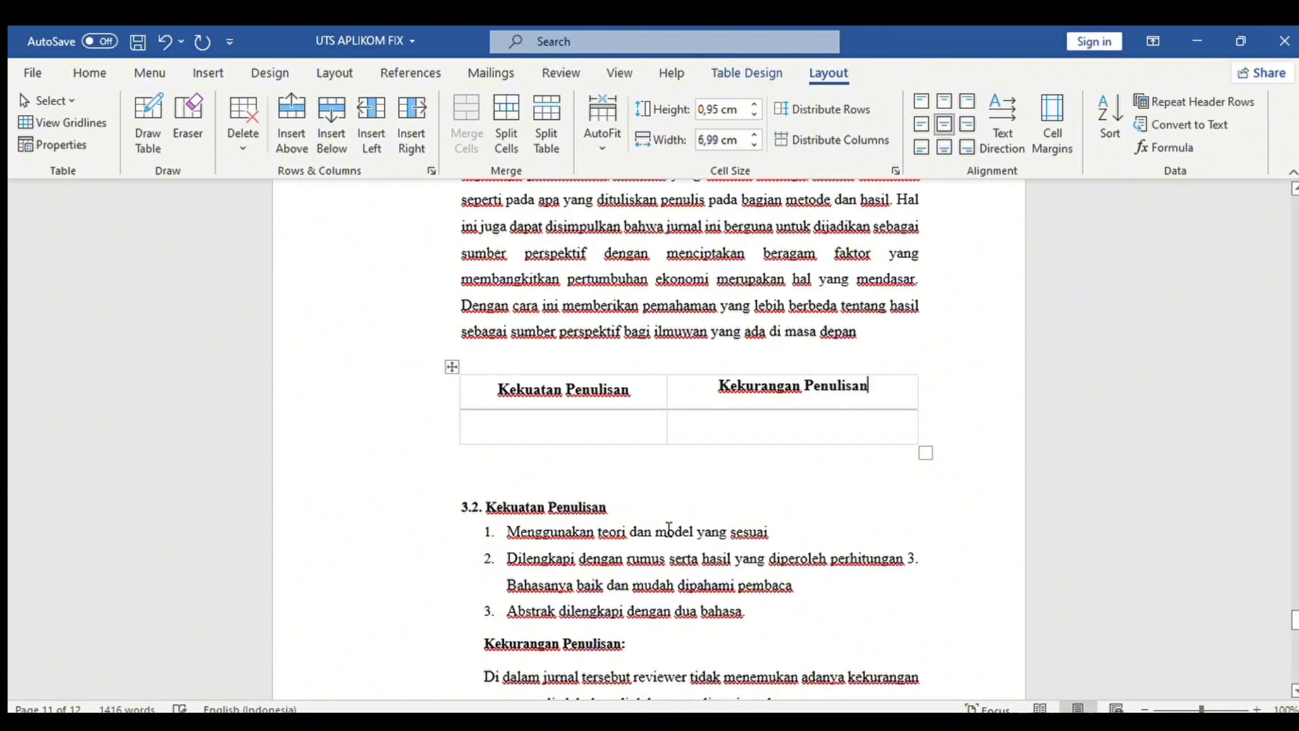
pyautogui.moveTo(507, 532); pyautogui.dragTo(784, 603)
pyautogui.hotkey('ctrl', 'c')
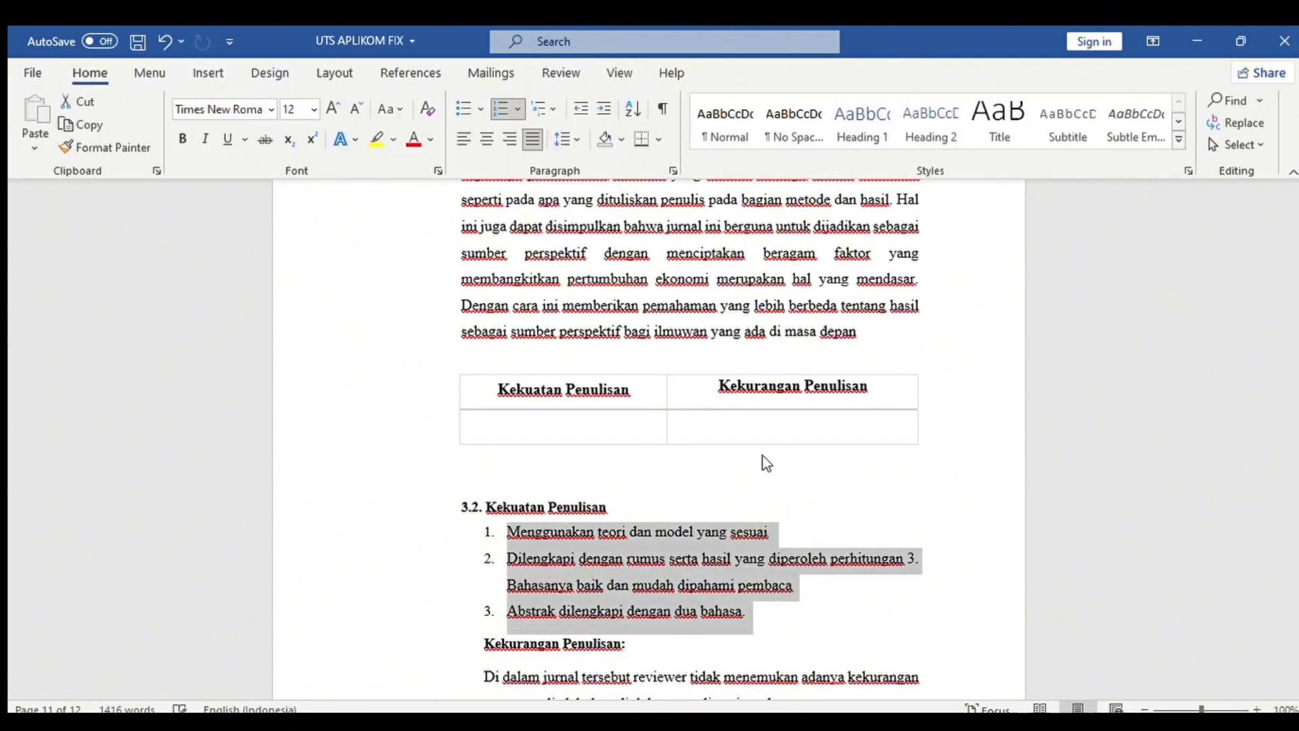
# Paste the strengths list into the lower-left cell without numbering and delete the original list.
pyautogui.click(552, 430)
pyautogui.hotkey('ctrl', 'v')
pyautogui.moveTo(1294, 640)
pyautogui.mouseDown()
pyautogui.moveTo(1295, 596)
pyautogui.moveTo(1293, 621)
pyautogui.mouseUp()
pyautogui.click(559, 540)
pyautogui.press('BackSpace')
pyautogui.press('BackSpace')
pyautogui.click(559, 601)
pyautogui.press('BackSpace')
pyautogui.press('BackSpace')
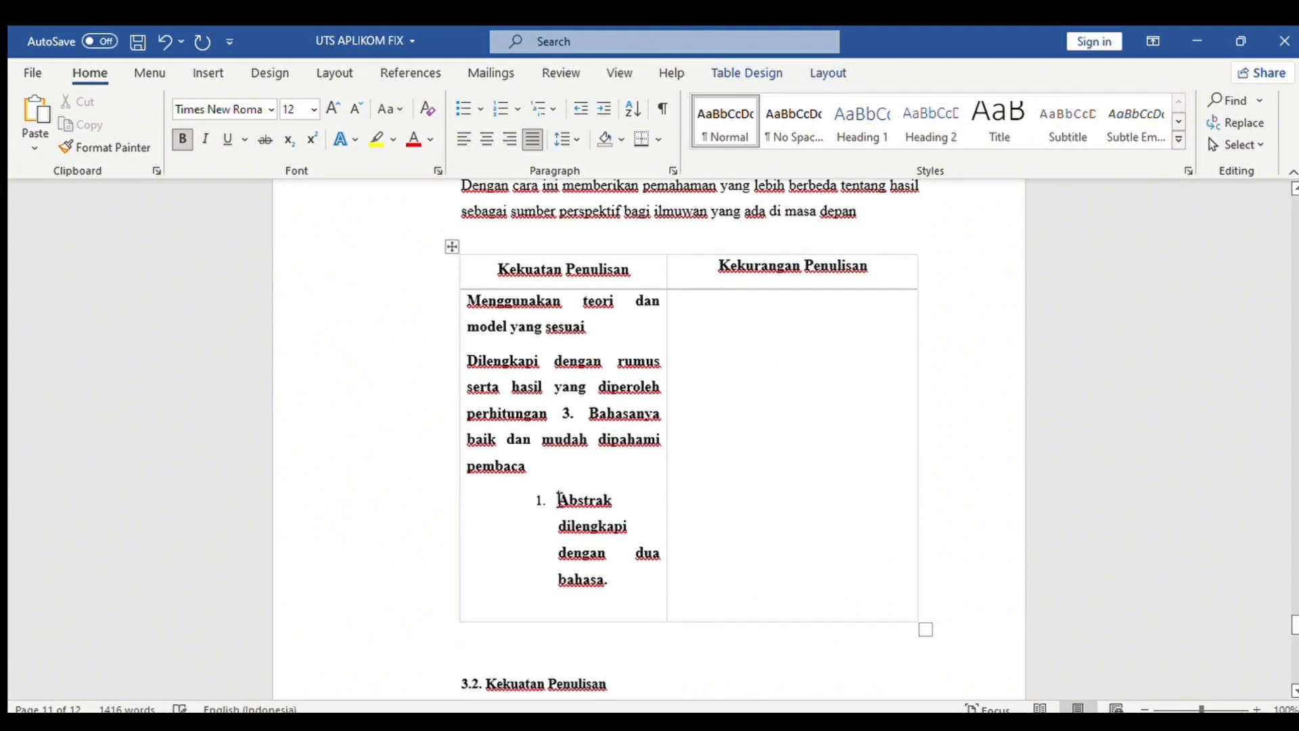
pyautogui.click(559, 499)
pyautogui.press('BackSpace')
pyautogui.press('BackSpace')
pyautogui.moveTo(510, 672); pyautogui.dragTo(817, 550)
pyautogui.press('BackSpace')
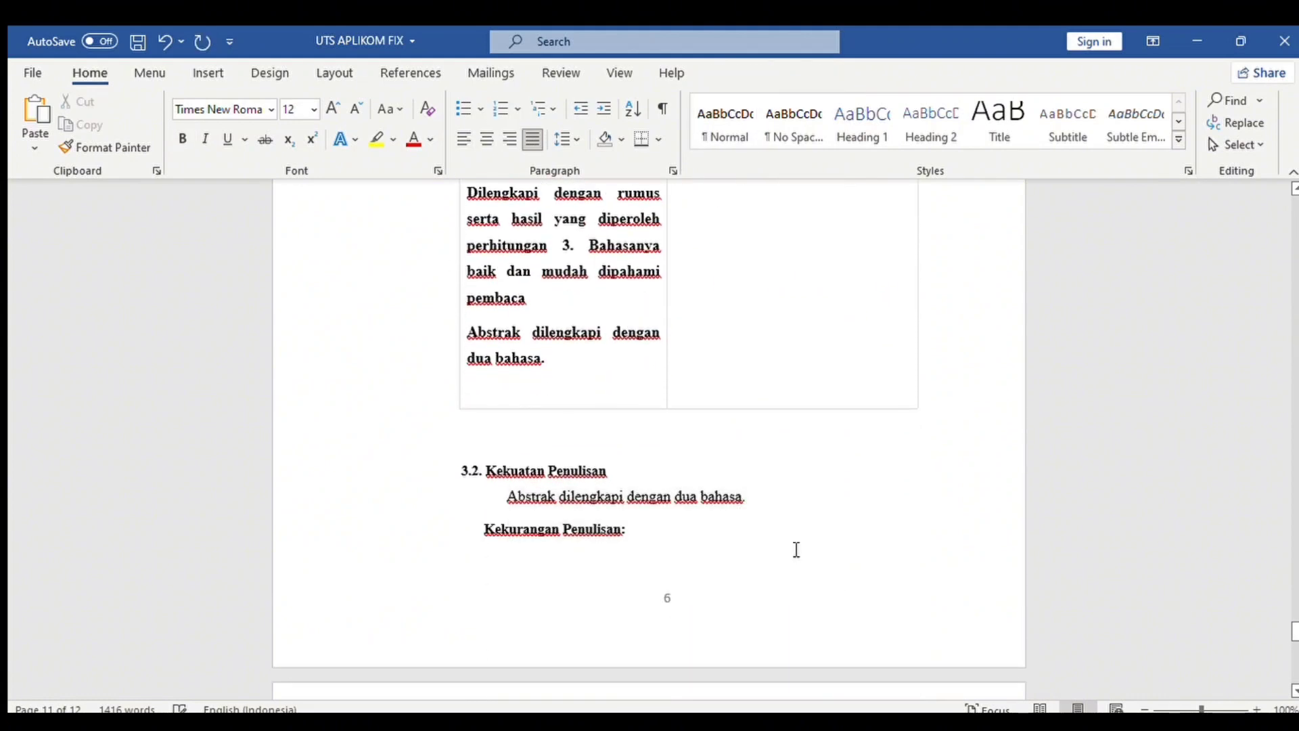
# Cut the weakness paragraph and clear the leftover section 3.2 lines above DAFTAR PUSTAKA.
pyautogui.scroll(-6, 917, 618)
pyautogui.moveTo(486, 397); pyautogui.dragTo(861, 447)
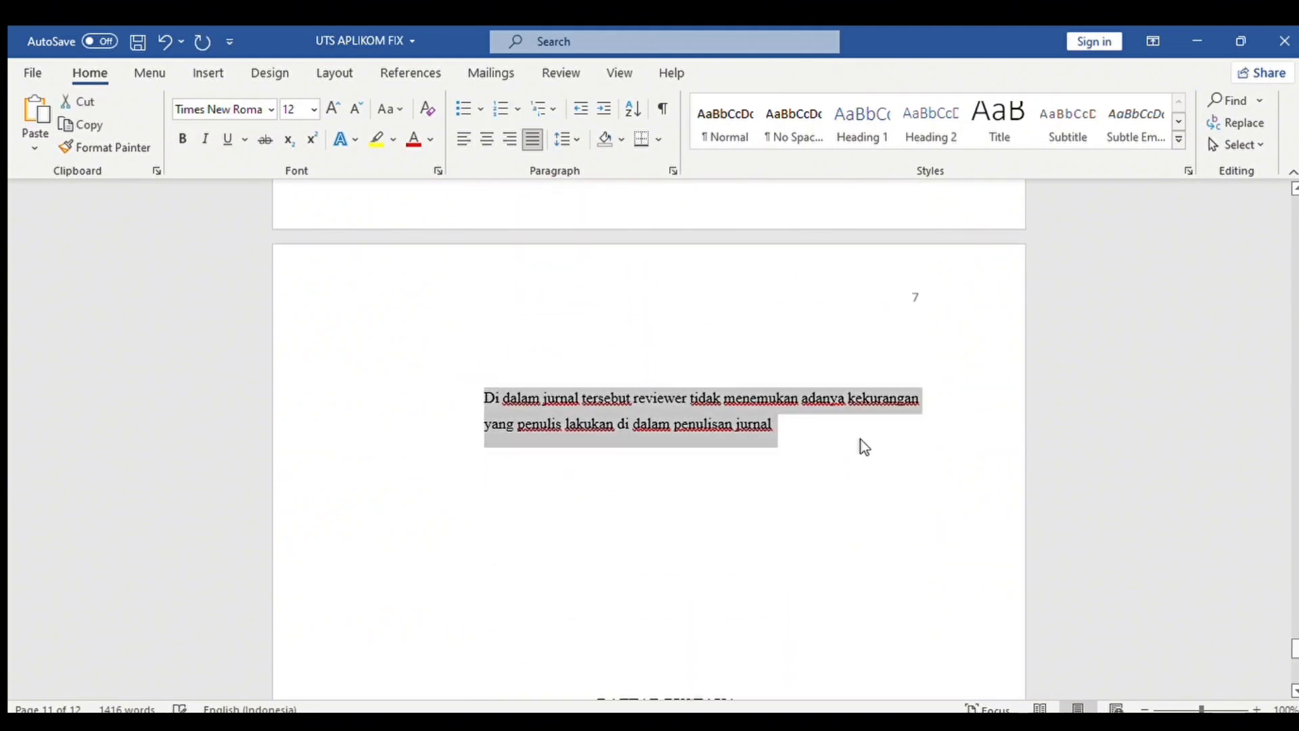
pyautogui.press('BackSpace')
pyautogui.press('BackSpace')
pyautogui.press('BackSpace')
pyautogui.press('BackSpace')
pyautogui.press('BackSpace')
pyautogui.press('BackSpace')
pyautogui.press('BackSpace')
pyautogui.press('BackSpace')
pyautogui.press('BackSpace')
pyautogui.press('BackSpace')
pyautogui.press('BackSpace')
pyautogui.press('BackSpace')
pyautogui.press('BackSpace')
pyautogui.press('BackSpace')
pyautogui.press('BackSpace')
pyautogui.press('BackSpace')
pyautogui.press('BackSpace')
pyautogui.press('BackSpace')
pyautogui.press('BackSpace')
pyautogui.press('BackSpace')
pyautogui.press('BackSpace')
pyautogui.press('BackSpace')
pyautogui.press('BackSpace')
pyautogui.press('BackSpace')
pyautogui.press('BackSpace')
pyautogui.press('BackSpace')
pyautogui.press('BackSpace')
pyautogui.press('BackSpace')
pyautogui.press('BackSpace')
pyautogui.press('BackSpace')
pyautogui.press('BackSpace')
pyautogui.press('BackSpace')
pyautogui.press('BackSpace')
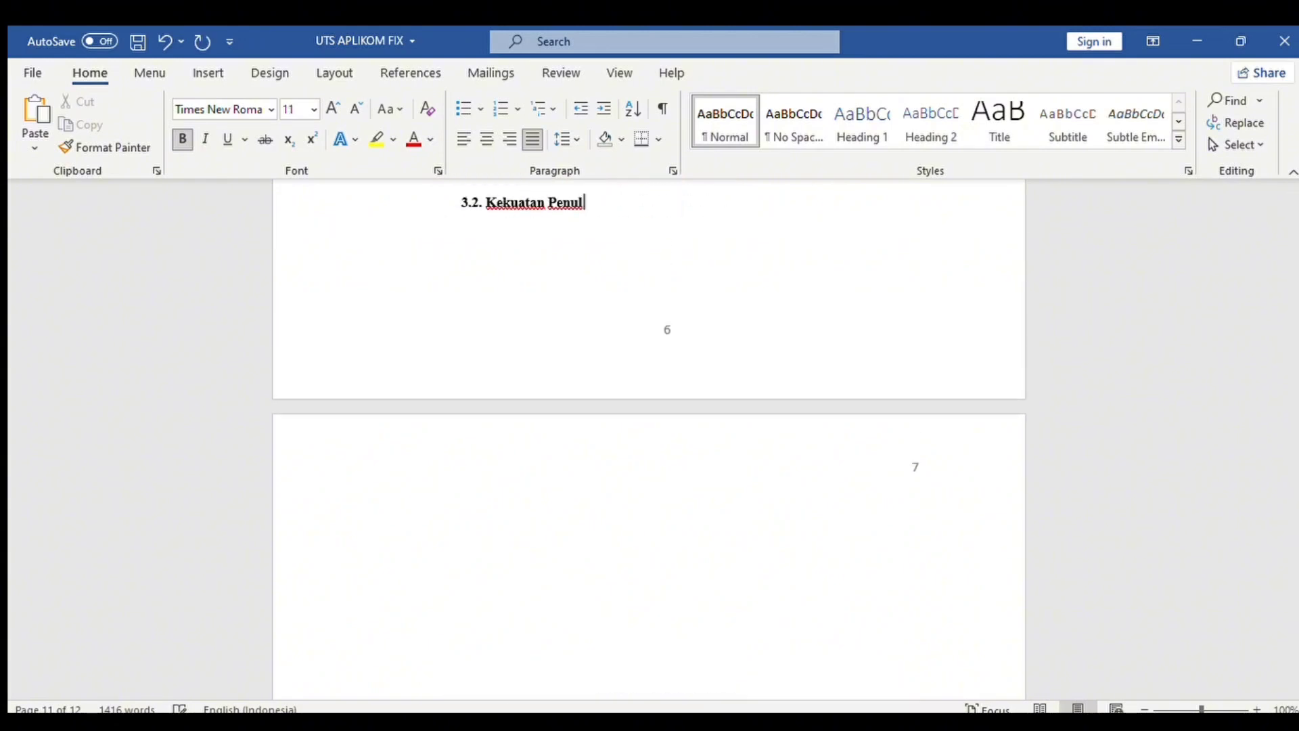
pyautogui.moveTo(1292, 637); pyautogui.dragTo(1290, 652)
pyautogui.moveTo(665, 358); pyautogui.dragTo(612, 323)
pyautogui.click(612, 325)
pyautogui.press('BackSpace')
pyautogui.press('BackSpace')
pyautogui.press('BackSpace')
pyautogui.press('BackSpace')
pyautogui.press('BackSpace')
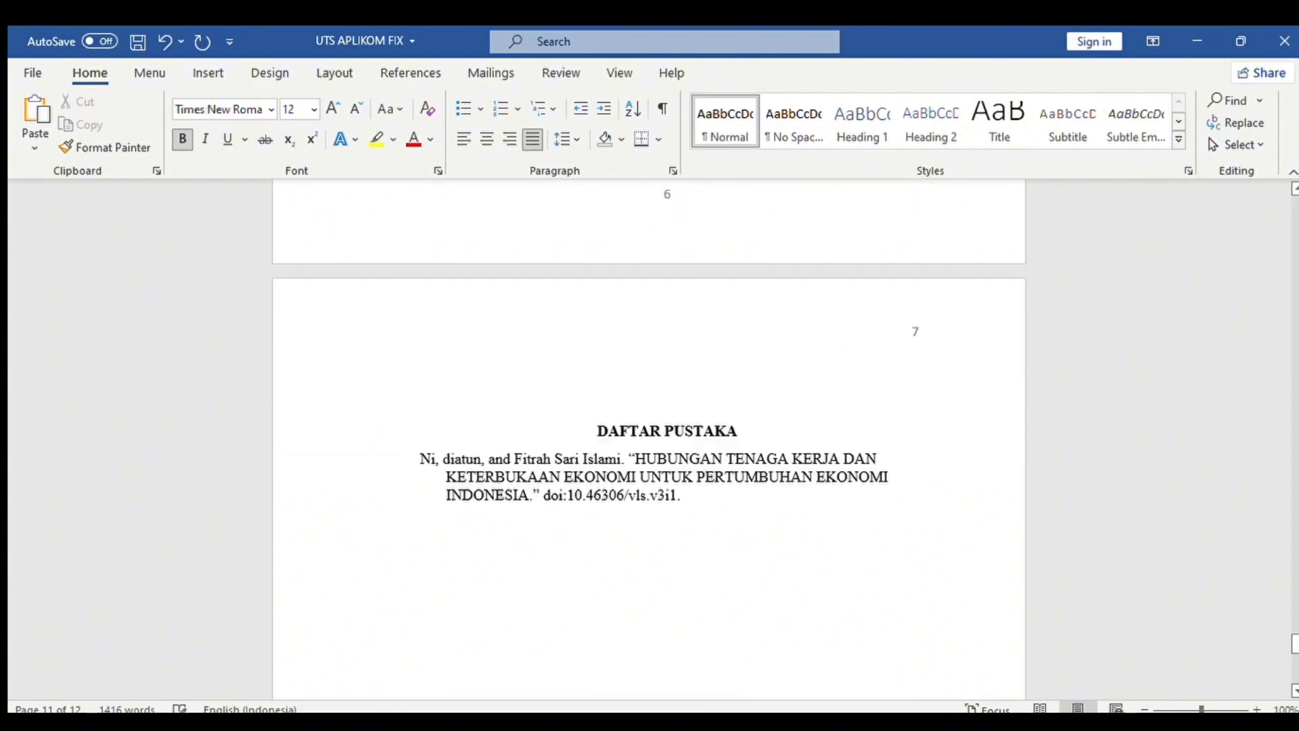
pyautogui.moveTo(1293, 656); pyautogui.dragTo(1293, 623)
# Paste the weakness paragraph into the lower-right cell, unindented, with non-bold body text.
pyautogui.click(724, 358)
pyautogui.hotkey('ctrl', 'v')
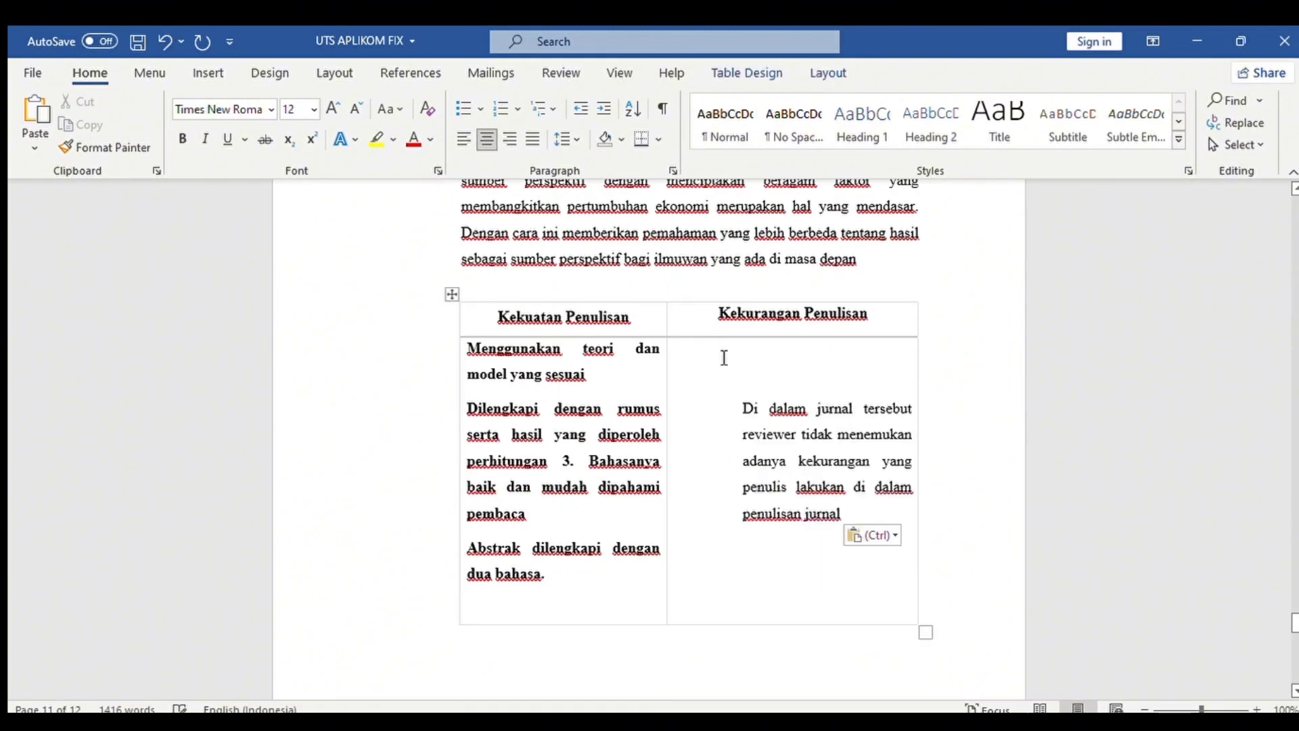
pyautogui.click(743, 408)
pyautogui.press('BackSpace')
pyautogui.moveTo(469, 351); pyautogui.dragTo(962, 575)
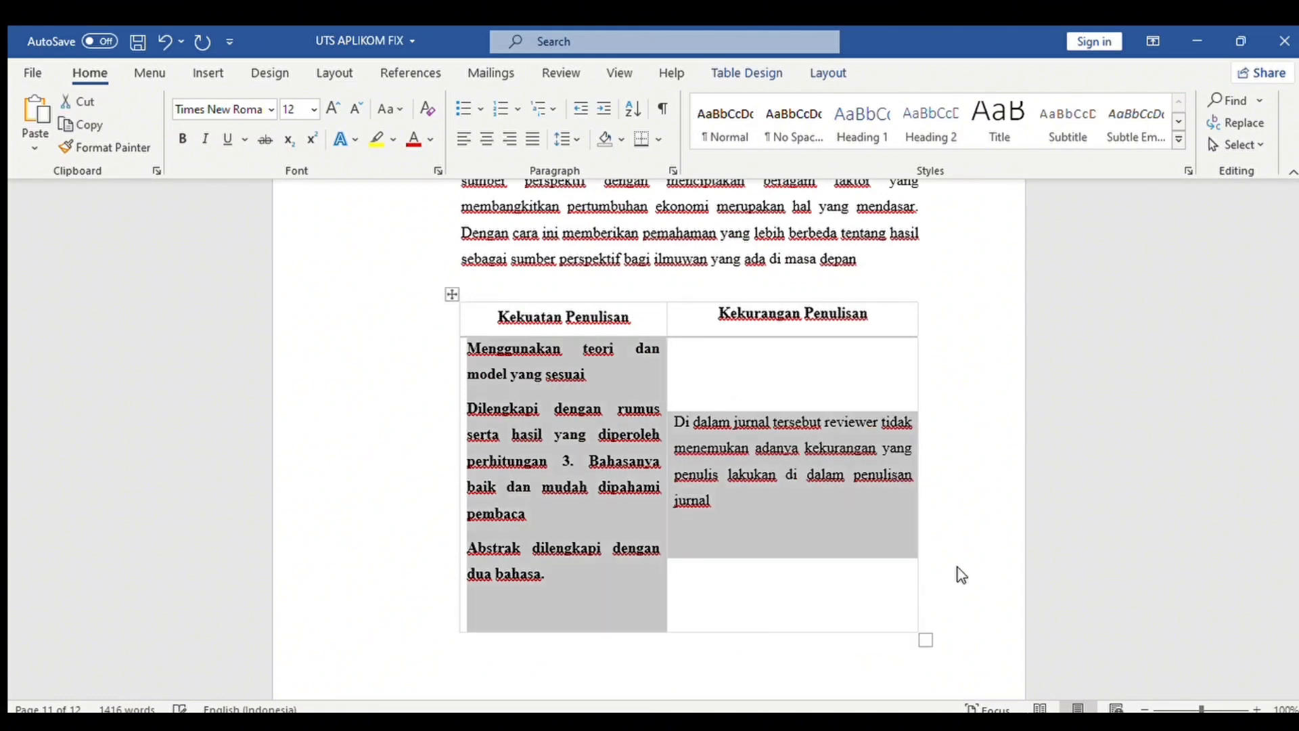
pyautogui.doubleClick(182, 138)
pyautogui.click(578, 431)
# Tidy the left cell: remove the empty line and stray '3.', putting Bahasanya on its own line.
pyautogui.click(493, 599)
pyautogui.press('BackSpace')
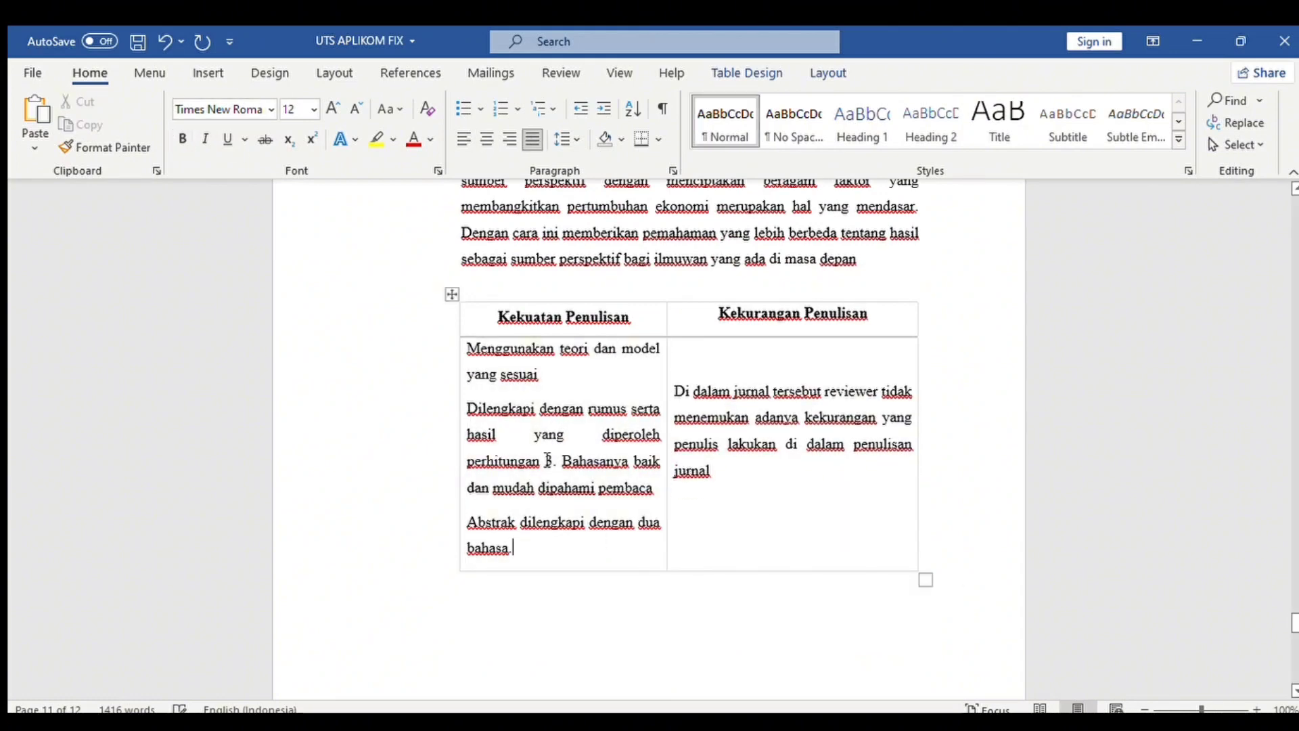
pyautogui.click(563, 462)
pyautogui.press('BackSpace')
pyautogui.press('BackSpace')
pyautogui.press('BackSpace')
pyautogui.press('Return')
# Centre the 'Kekurangan Penulisan' header in its cell.
pyautogui.moveTo(535, 324); pyautogui.dragTo(778, 318)
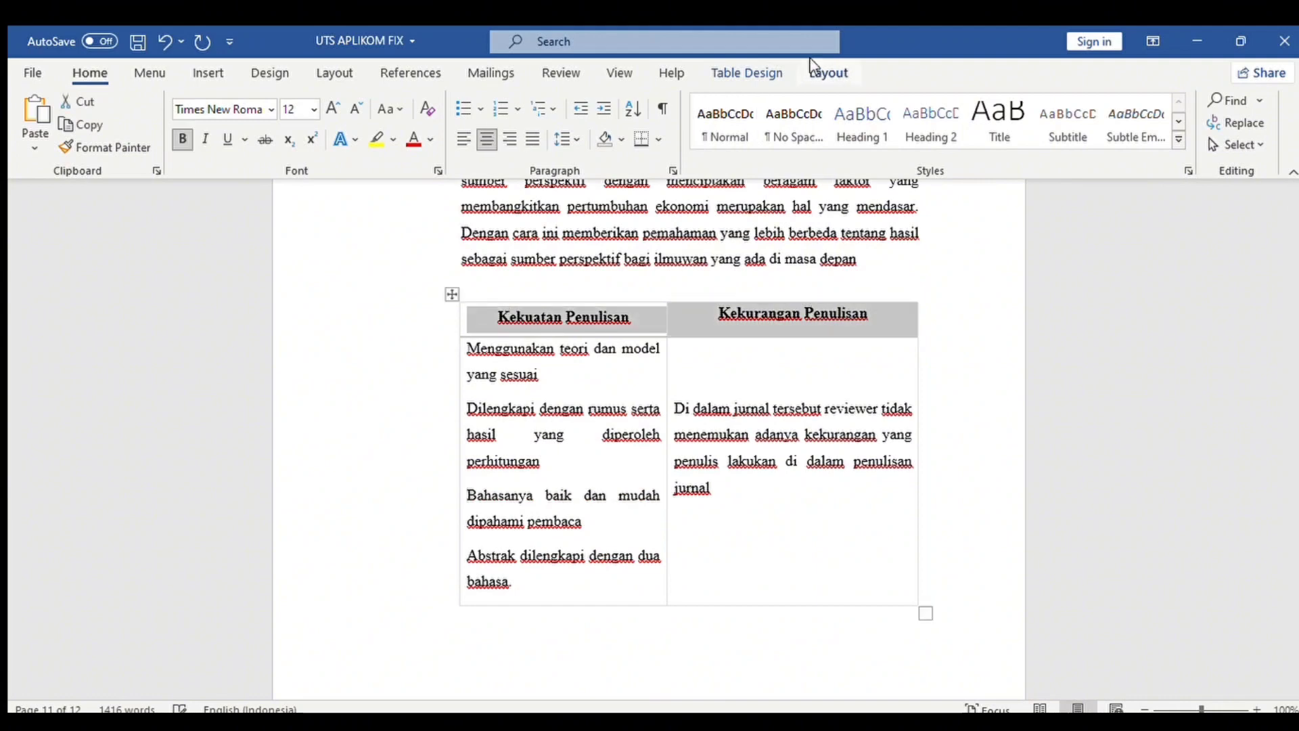
pyautogui.click(839, 73)
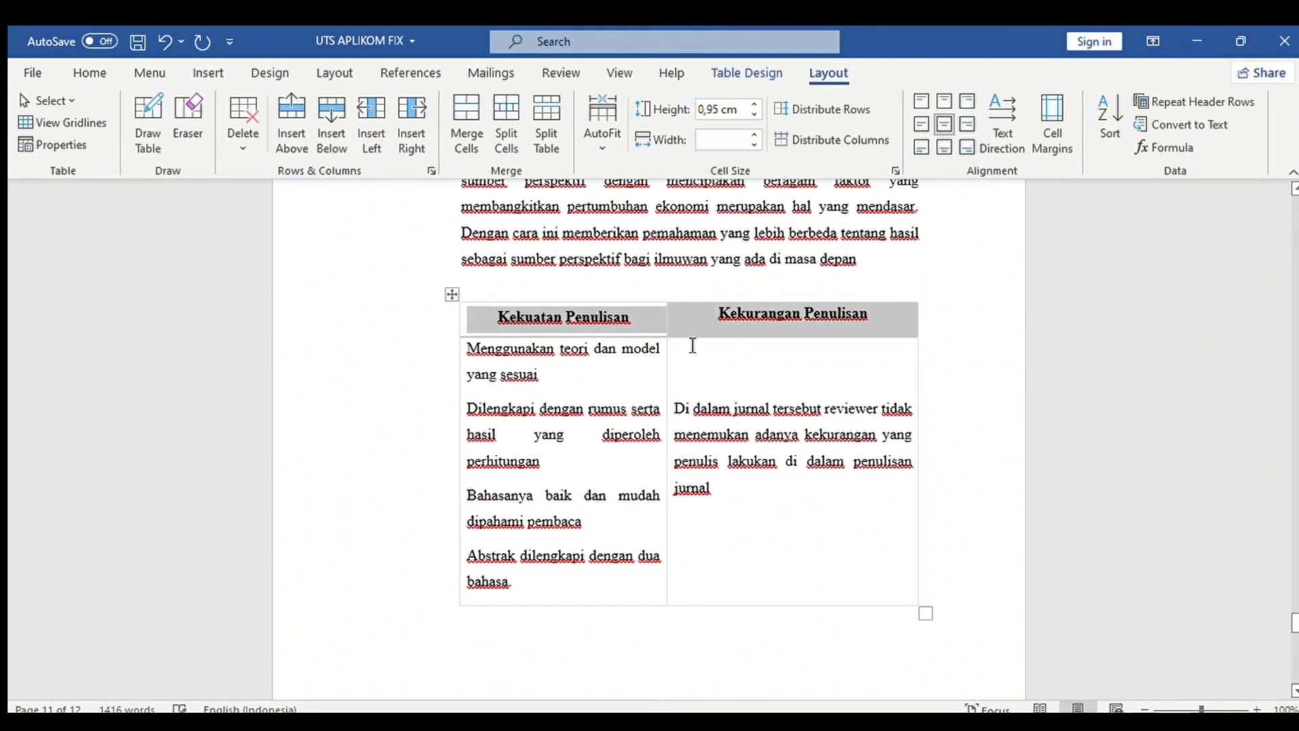
pyautogui.click(719, 314)
pyautogui.press('Return')
pyautogui.hotkey('ctrl', 'z')
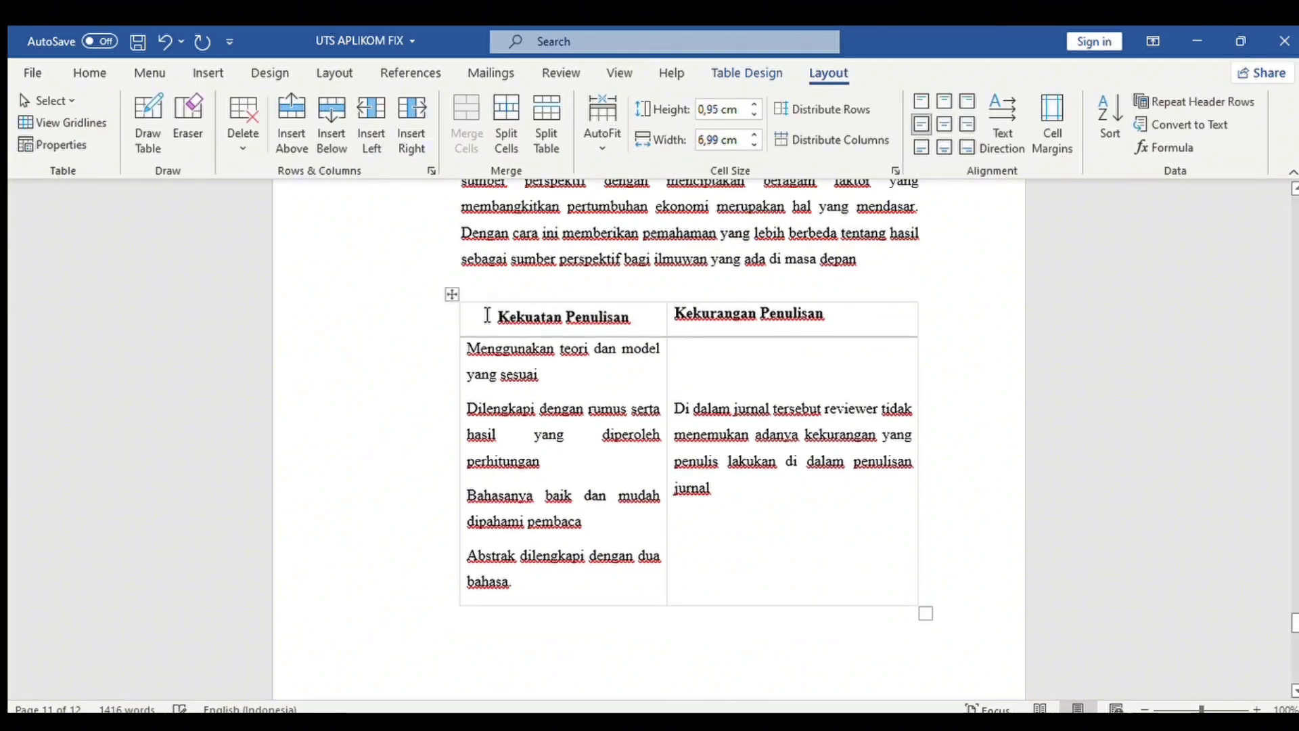
pyautogui.click(675, 311)
pyautogui.click(688, 314)
pyautogui.hotkey('ctrl', 'e')
pyautogui.press('Return')
pyautogui.hotkey('ctrl', 'z')
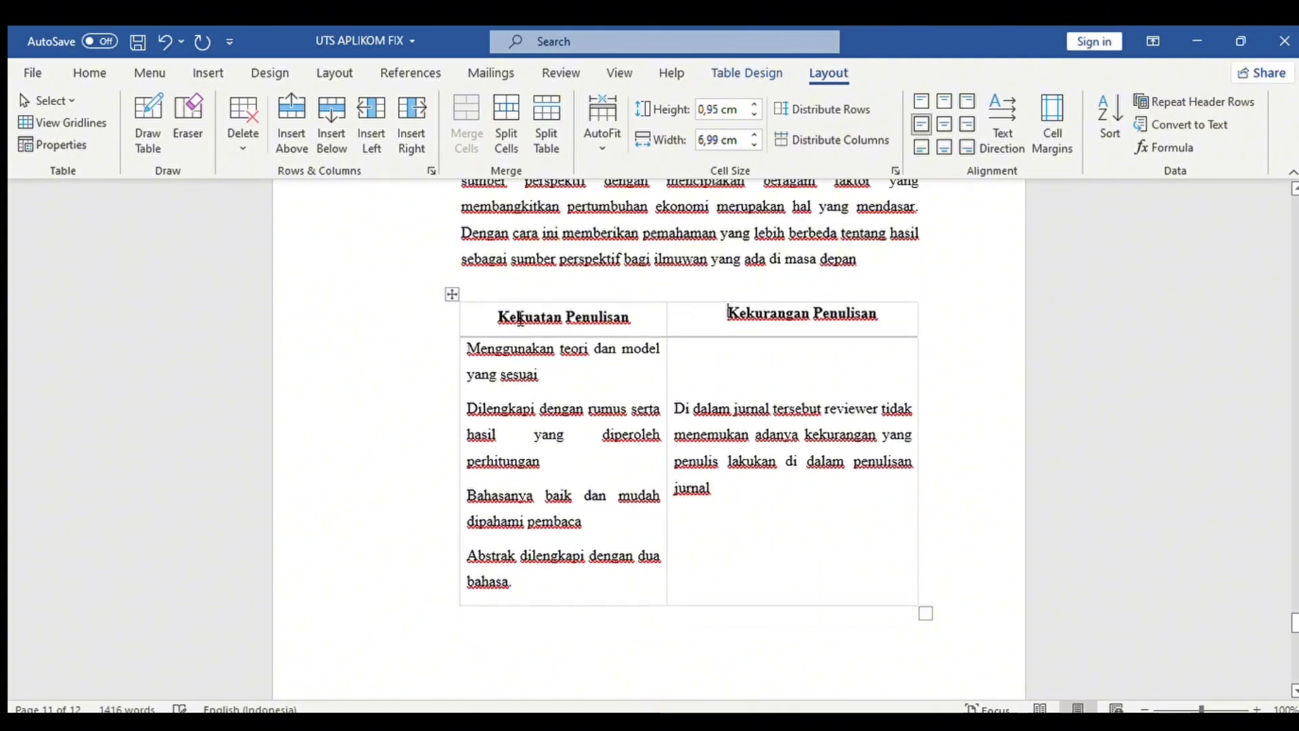
# Add the caption 'Table 3 Kekuatan dan Kekurangan' below the table.
pyautogui.hotkey('shift', 'Left')
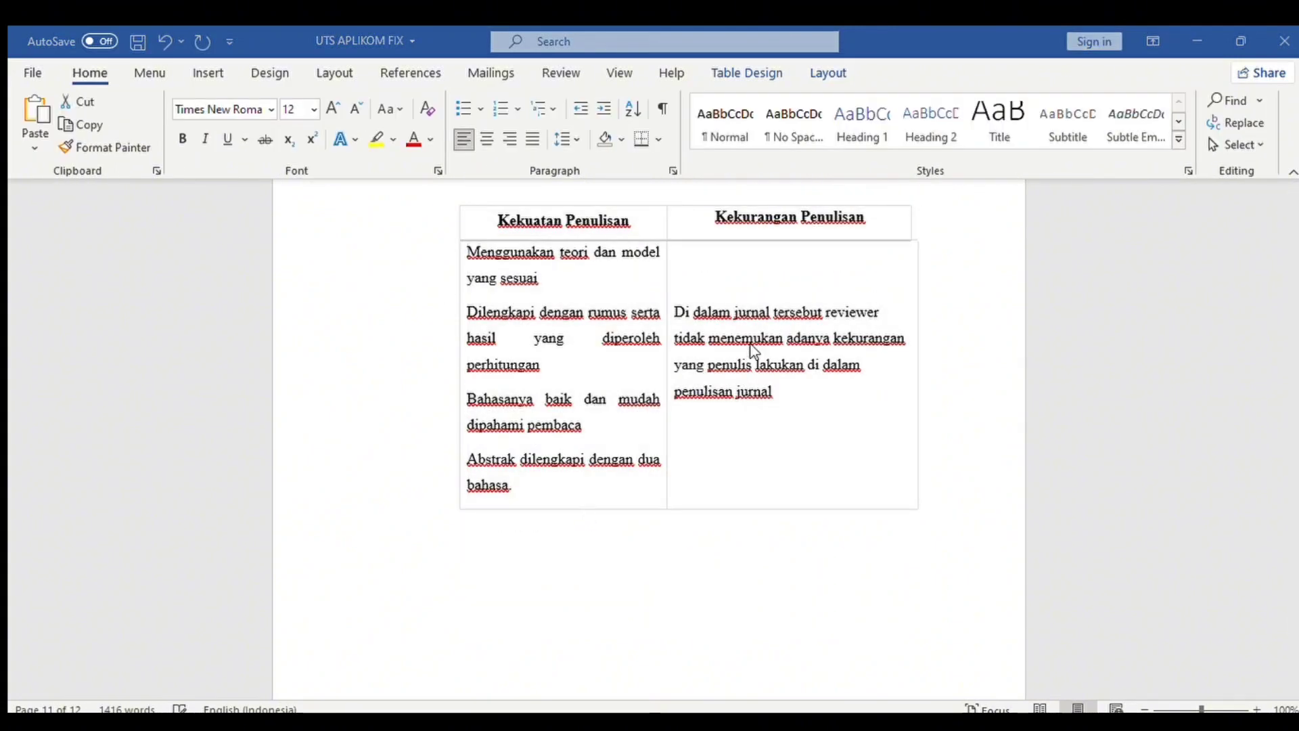
pyautogui.hotkey('ctrl', 'a')
pyautogui.click(582, 295)
pyautogui.hotkey('ctrl', 'a')
pyautogui.click(624, 404)
pyautogui.hotkey('ctrl', 'a')
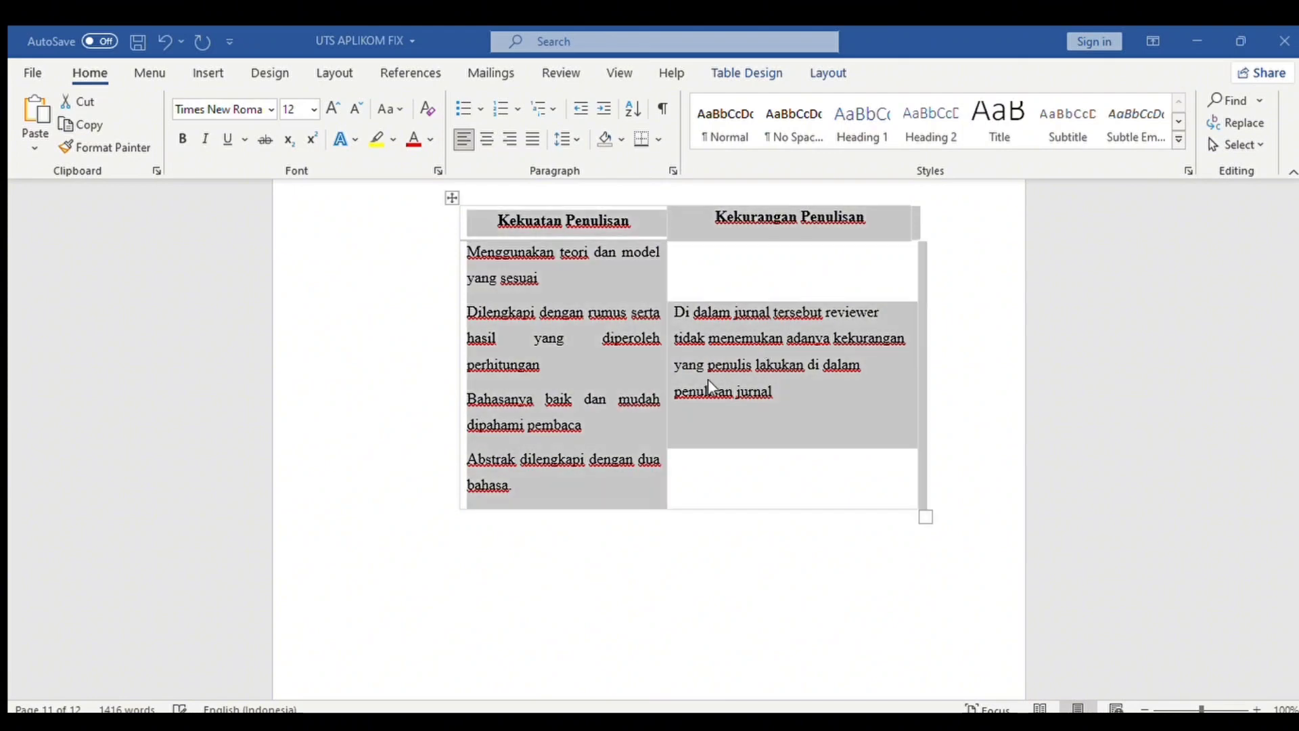
pyautogui.click(599, 398)
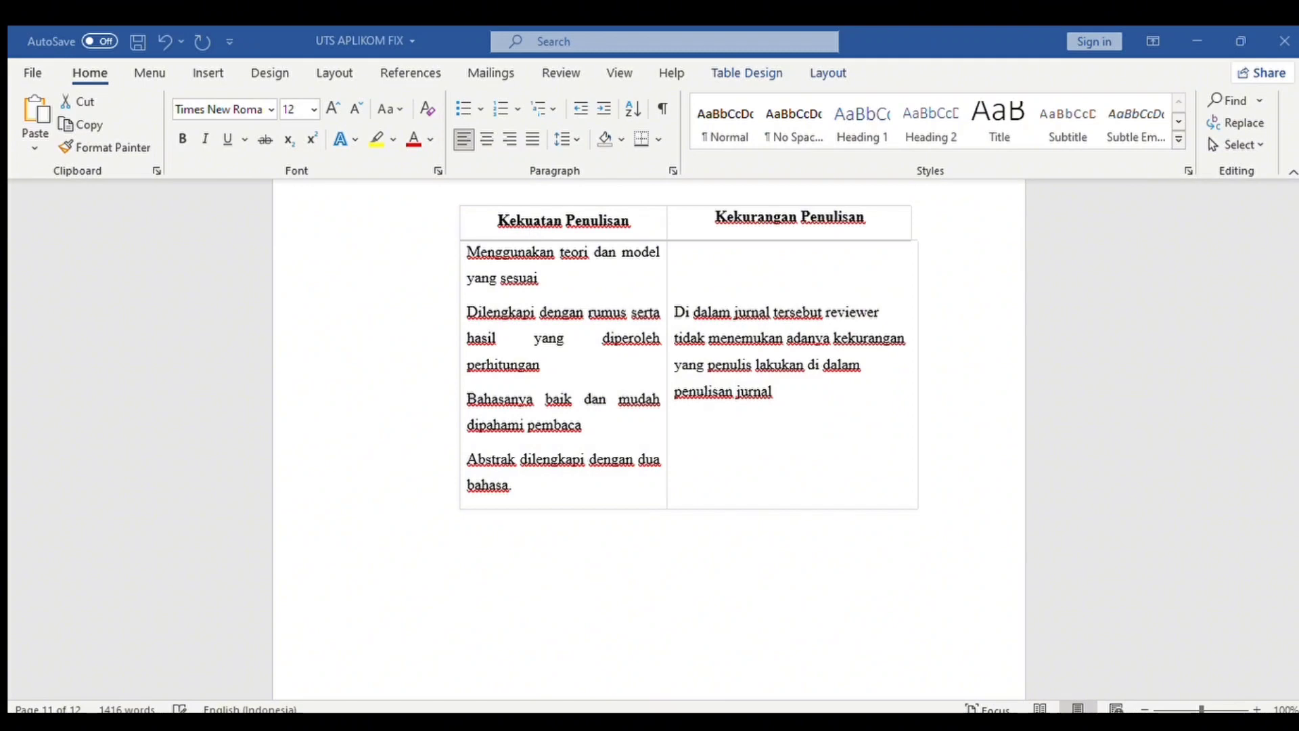
pyautogui.click(648, 441)
# Centre the table caption and set it in Times New Roman.
pyautogui.tripleClick(617, 520)
pyautogui.click(486, 139)
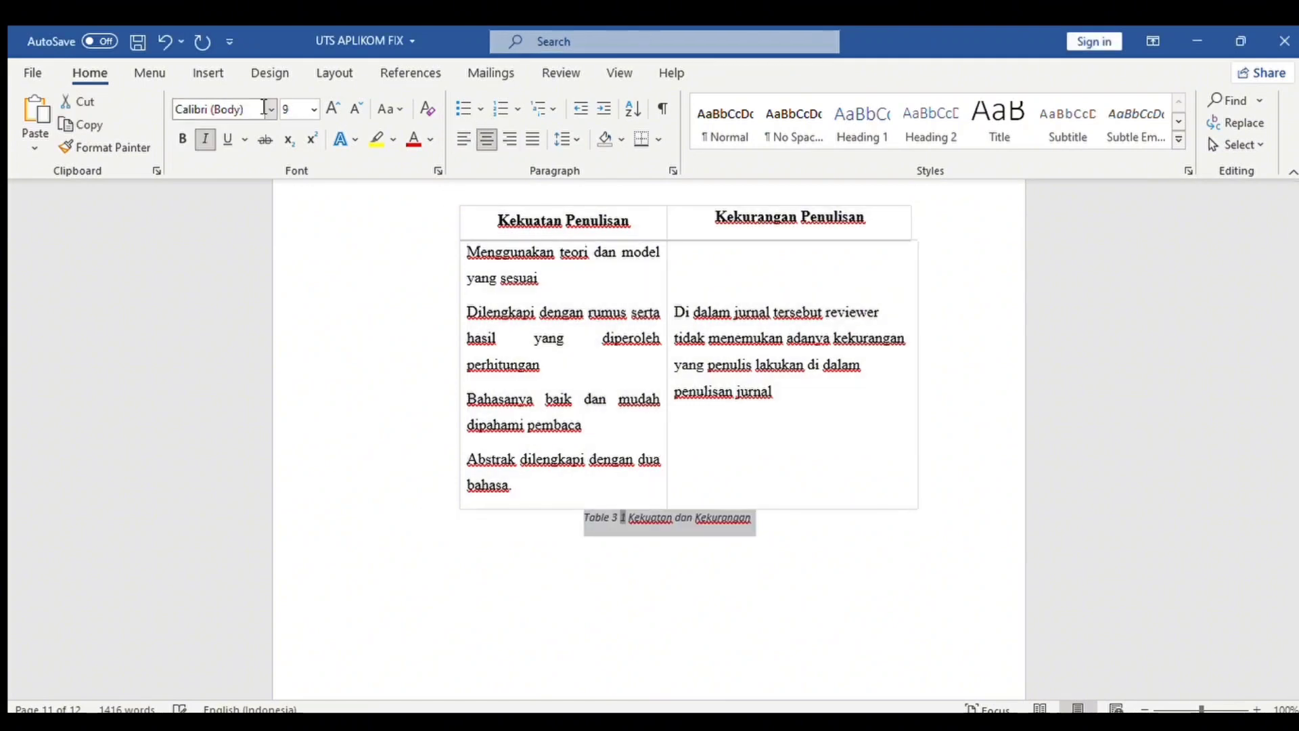
pyautogui.click(271, 110)
pyautogui.click(260, 230)
pyautogui.click(824, 572)
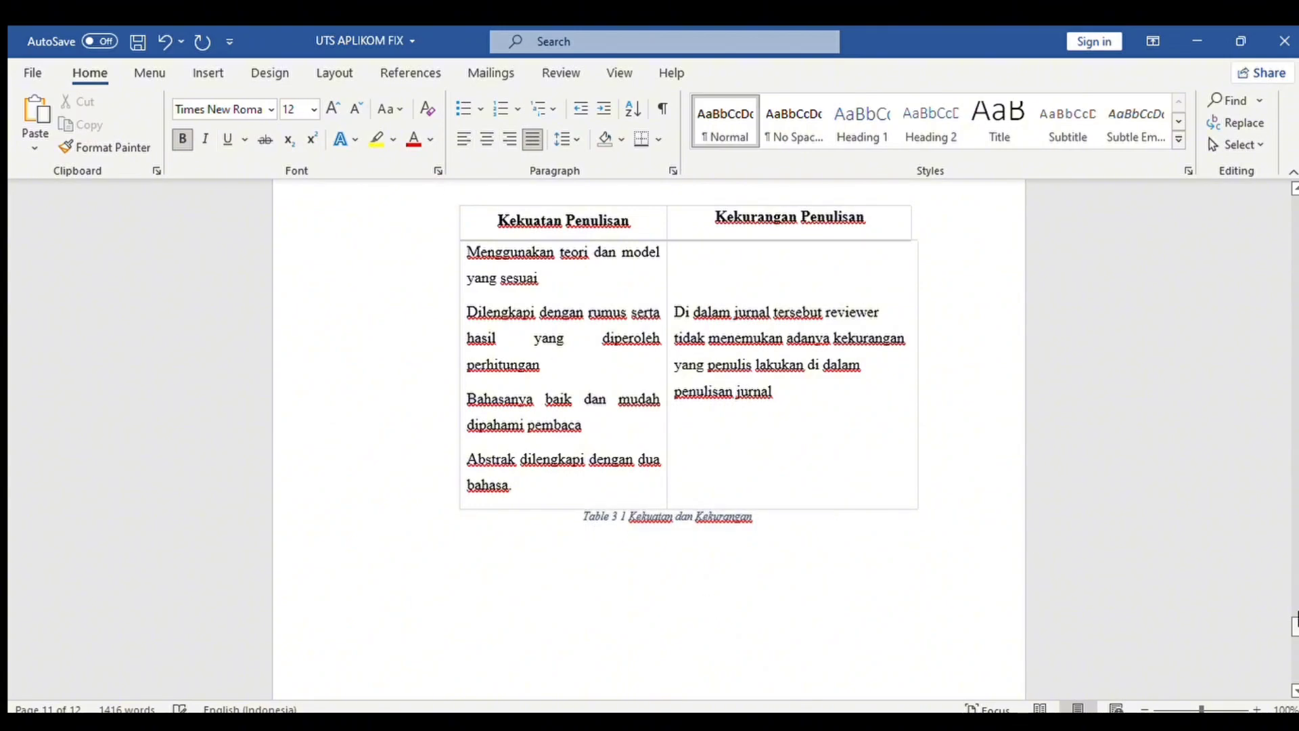
# Type a centred 'DAFTAR TABEL' heading below the figure list.
pyautogui.scroll(20, 663, 305)
pyautogui.click(663, 304)
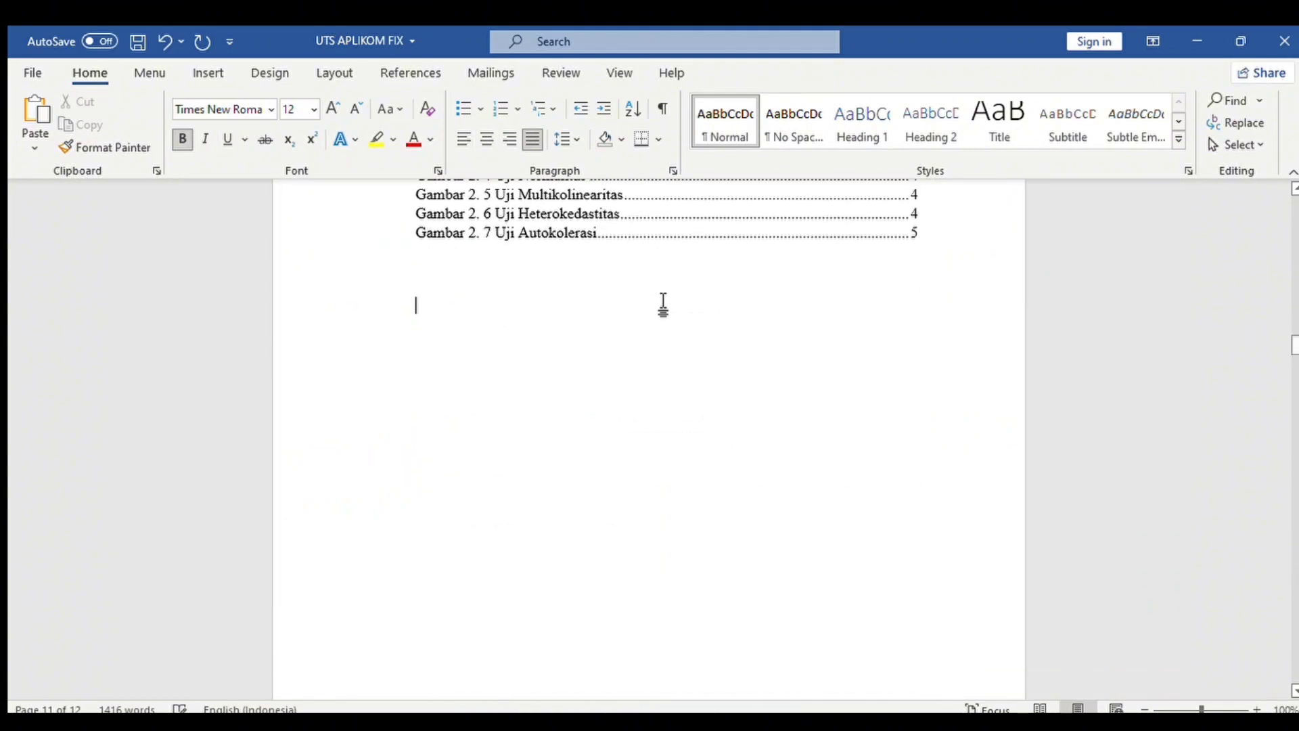
pyautogui.hotkey('ctrl', 'e')
pyautogui.write('DAFTAR TABELM')
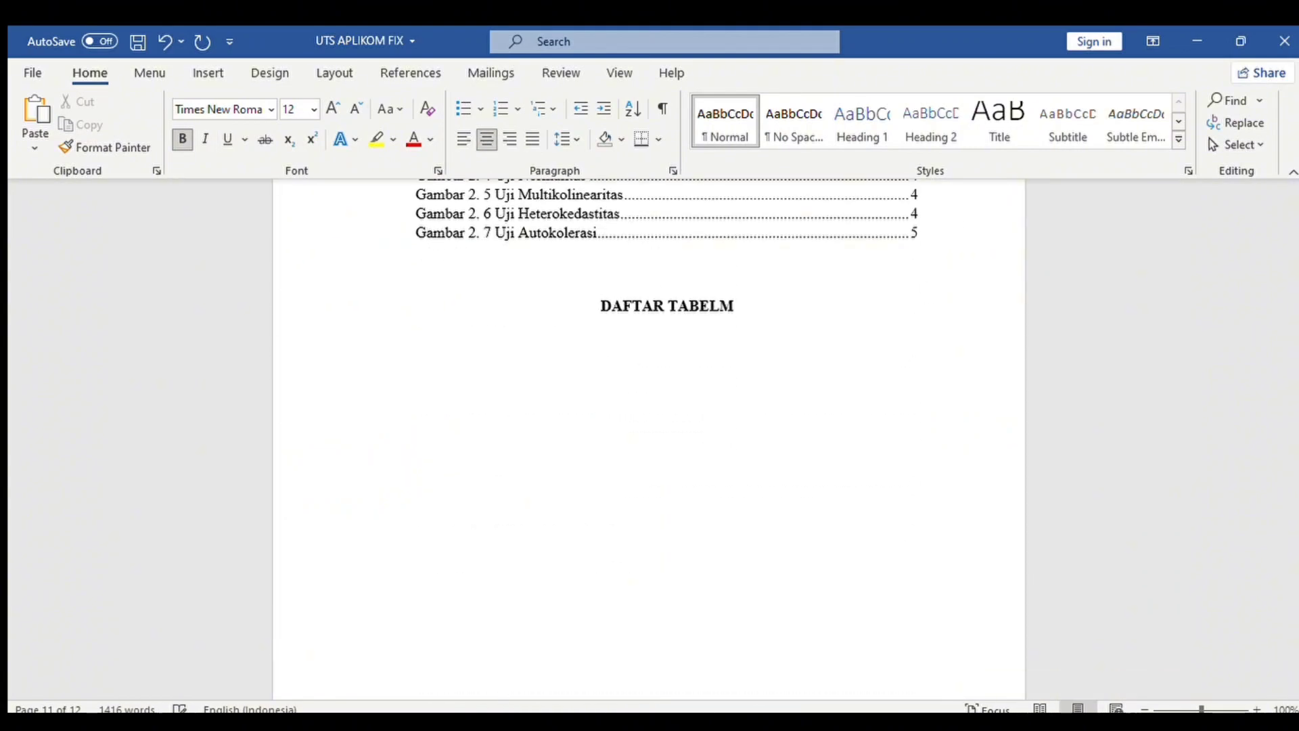
pyautogui.press('BackSpace')
pyautogui.press('Return')
pyautogui.hotkey('ctrl', 'j')
# Insert the automatic list of tables under DAFTAR TABEL in regular 12 pt text.
pyautogui.click(410, 73)
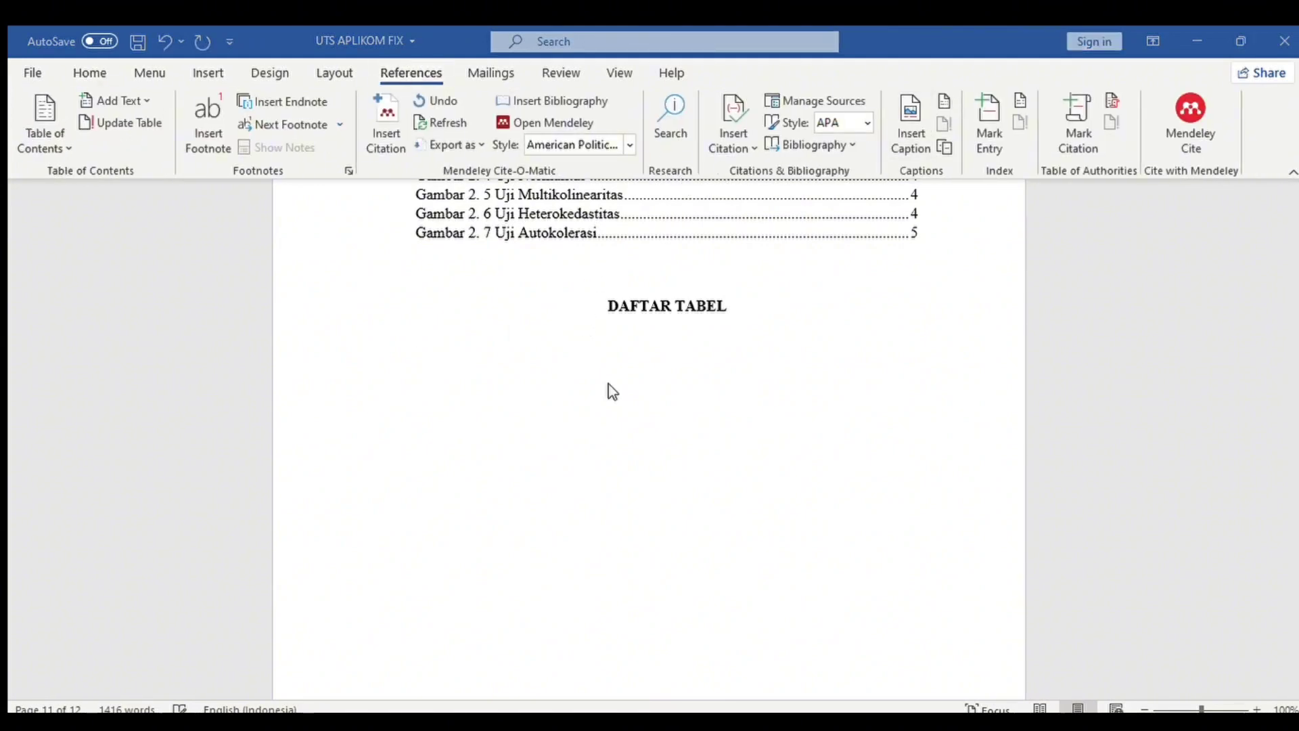
pyautogui.click(728, 542)
pyautogui.moveTo(413, 341); pyautogui.dragTo(865, 389)
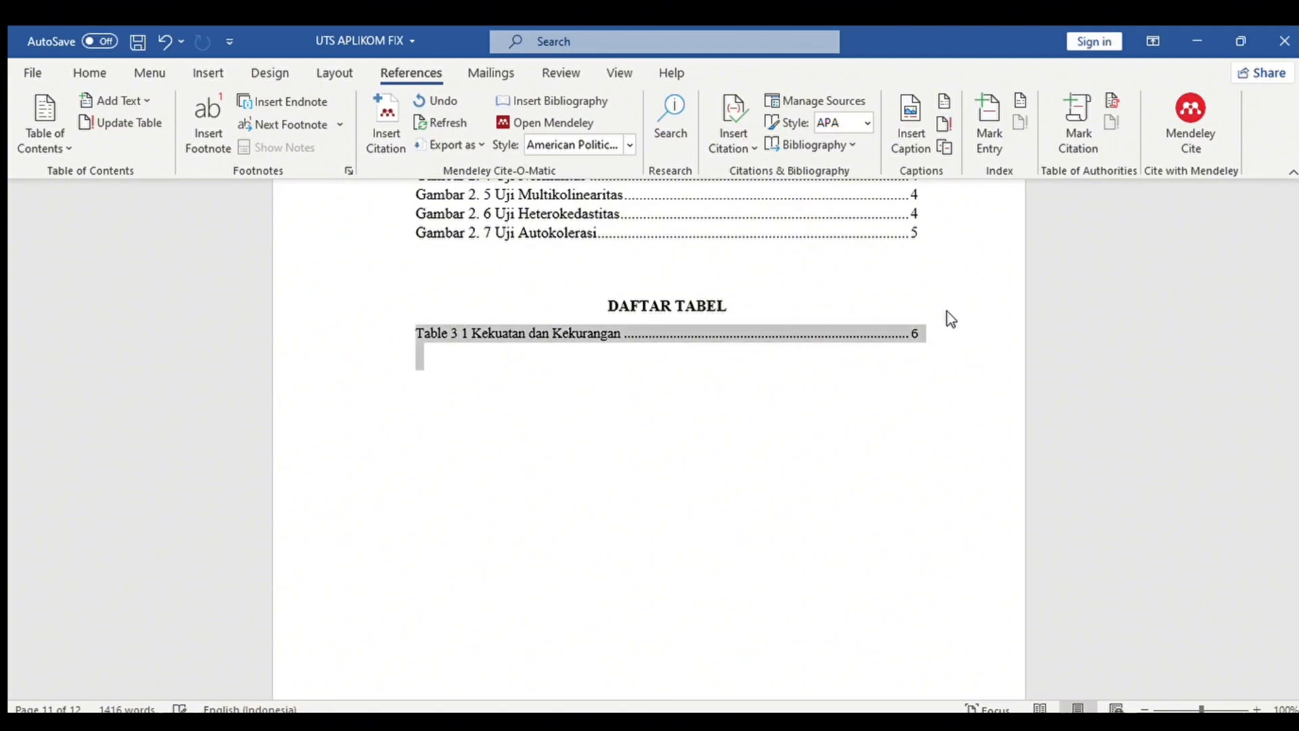
pyautogui.click(948, 312)
pyautogui.hotkey('ctrl', 'b')
pyautogui.moveTo(981, 428); pyautogui.dragTo(1065, 281)
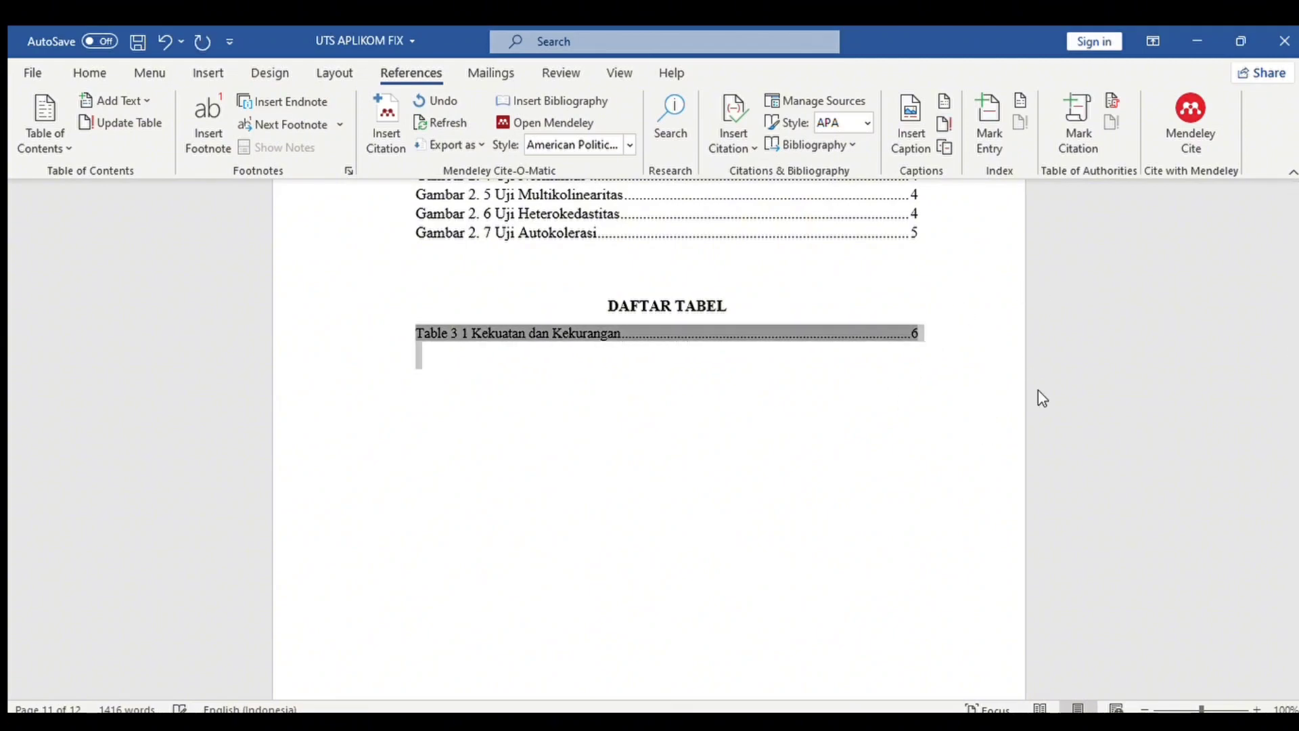
pyautogui.hotkey('ctrl', ']')
pyautogui.click(1049, 400)
pyautogui.moveTo(1298, 345); pyautogui.dragTo(1297, 289)
# Make KATA PENGANTAR a centred, bold, 14 pt Times New Roman Heading 1.
pyautogui.press('BackSpace')
pyautogui.moveTo(1184, 709); pyautogui.dragTo(1200, 709)
pyautogui.moveTo(1297, 293); pyautogui.dragTo(1297, 237)
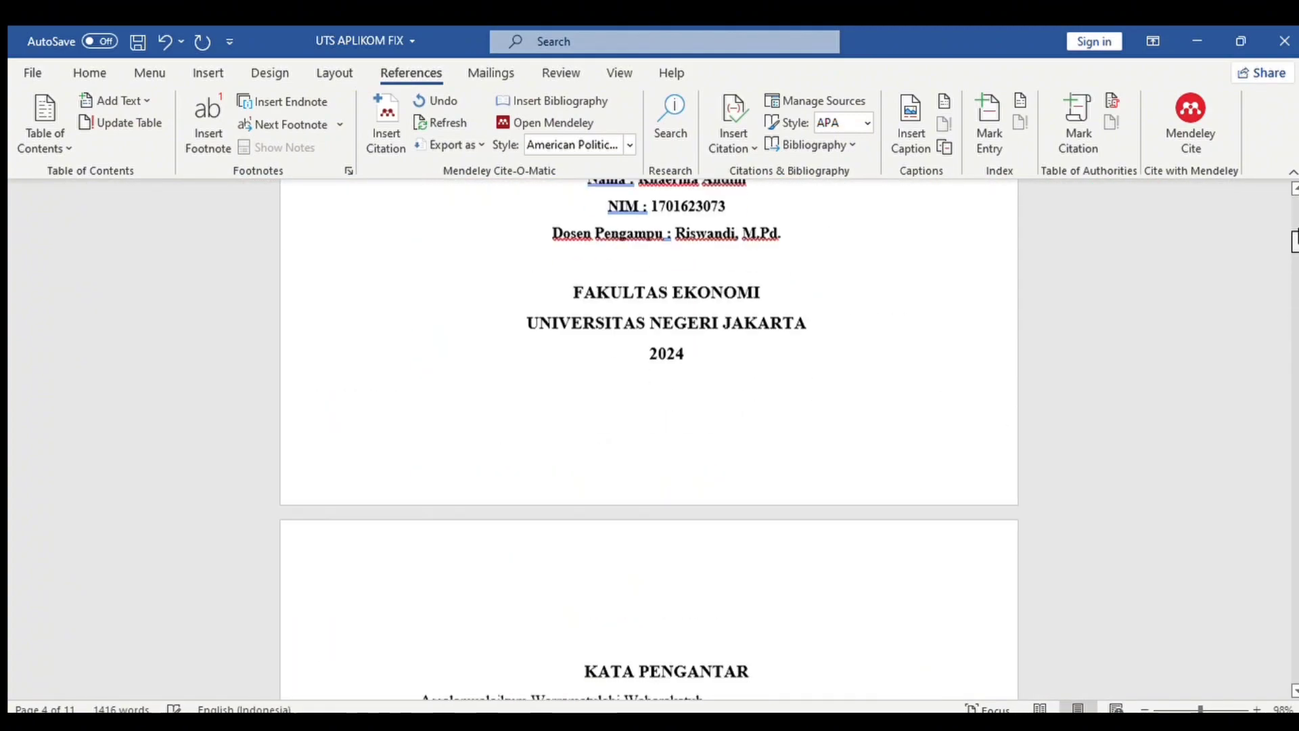
pyautogui.scroll(-3, 1294, 241)
pyautogui.moveTo(584, 435); pyautogui.dragTo(753, 435)
pyautogui.click(90, 72)
pyautogui.click(861, 120)
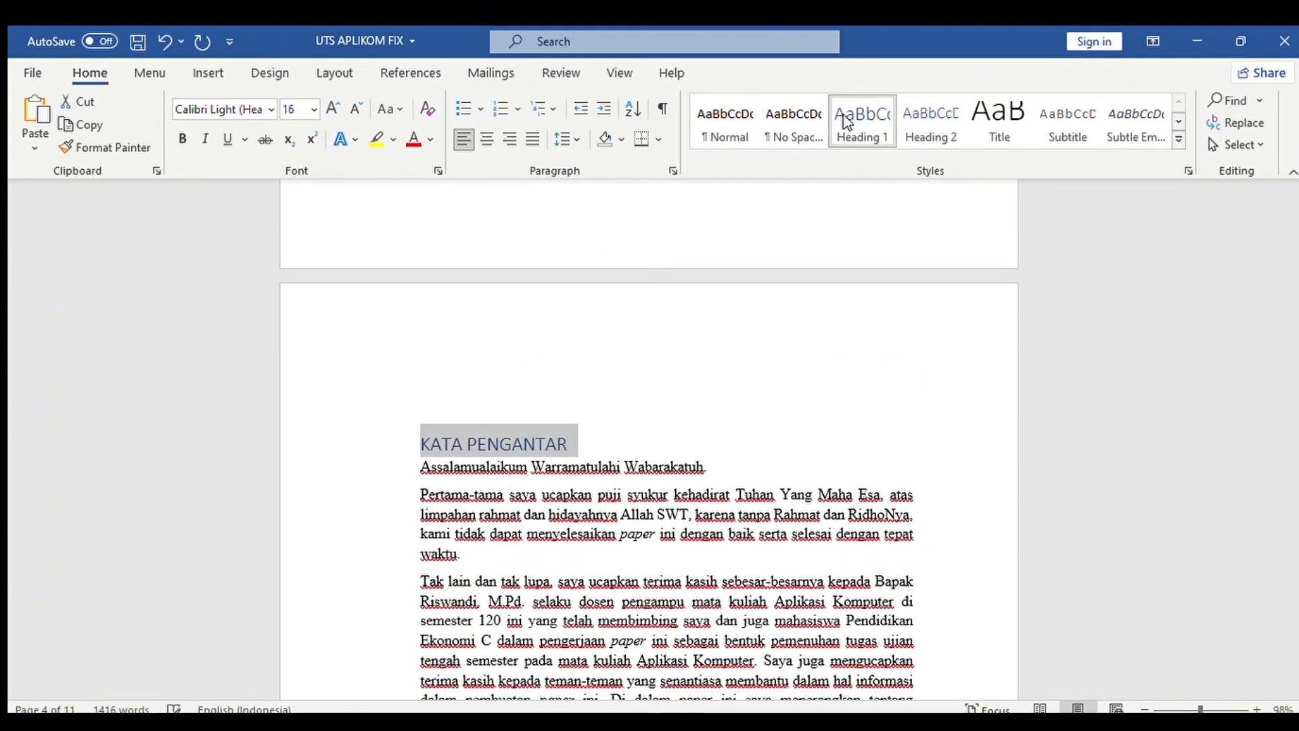
pyautogui.click(487, 139)
pyautogui.click(356, 109)
pyautogui.click(356, 109)
pyautogui.click(333, 109)
pyautogui.click(271, 109)
pyautogui.click(257, 191)
pyautogui.click(182, 139)
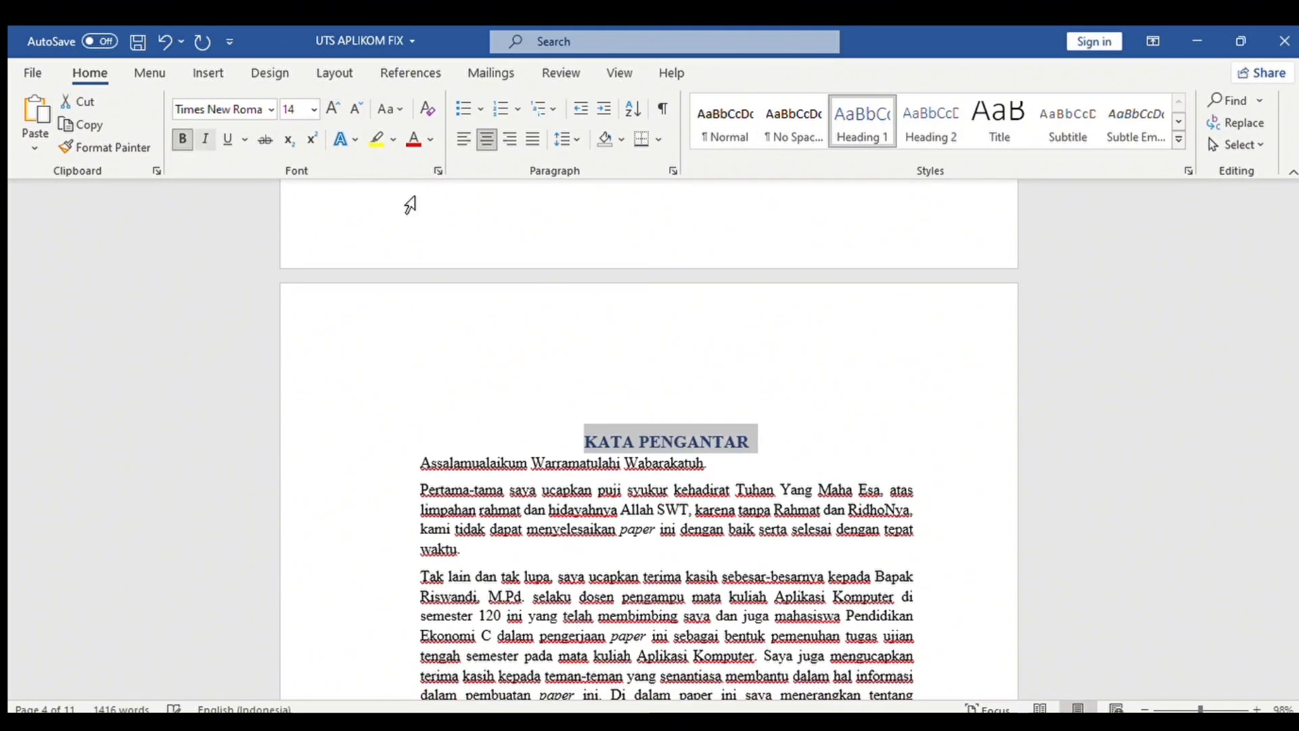
# Make DAFTAR ISI a centred, black, bold, 14 pt Times New Roman Heading 1.
pyautogui.scroll(-10, 665, 278)
pyautogui.moveTo(623, 304); pyautogui.dragTo(717, 310)
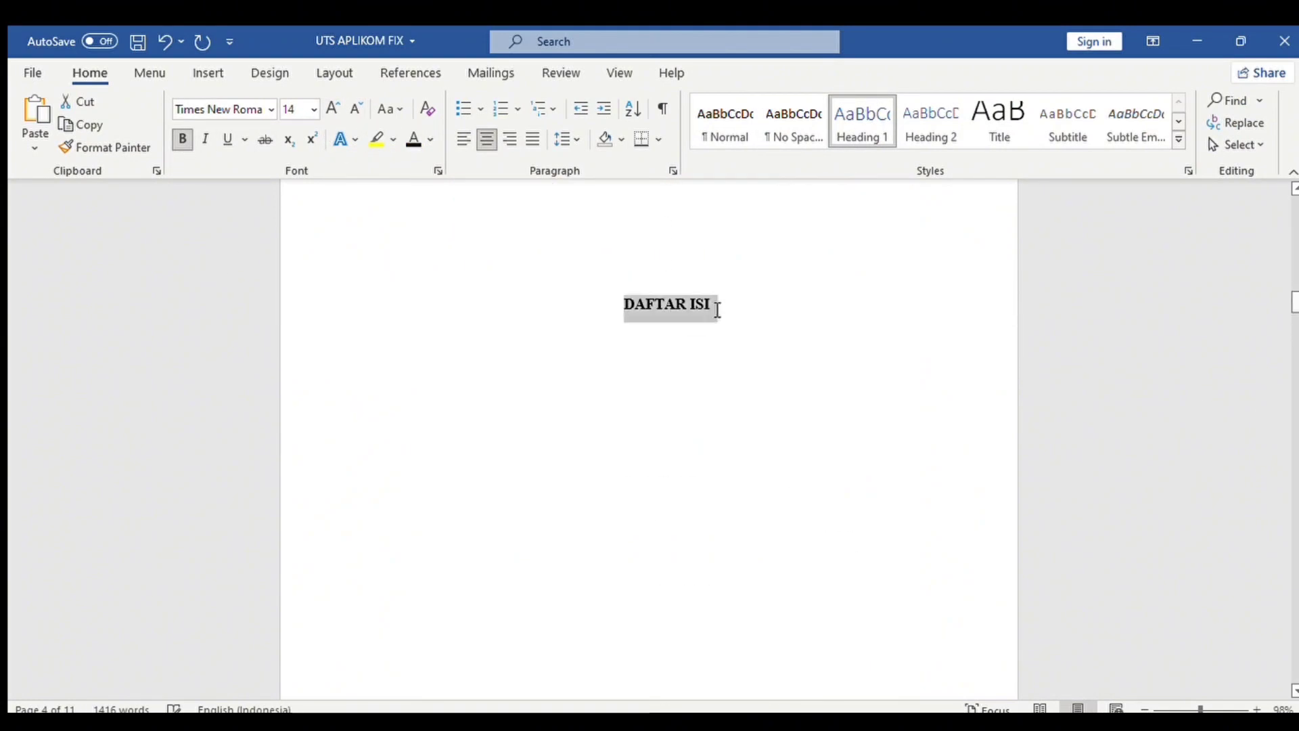
pyautogui.click(861, 120)
pyautogui.click(487, 140)
pyautogui.click(414, 139)
pyautogui.click(356, 109)
pyautogui.click(272, 110)
pyautogui.click(234, 245)
pyautogui.click(183, 139)
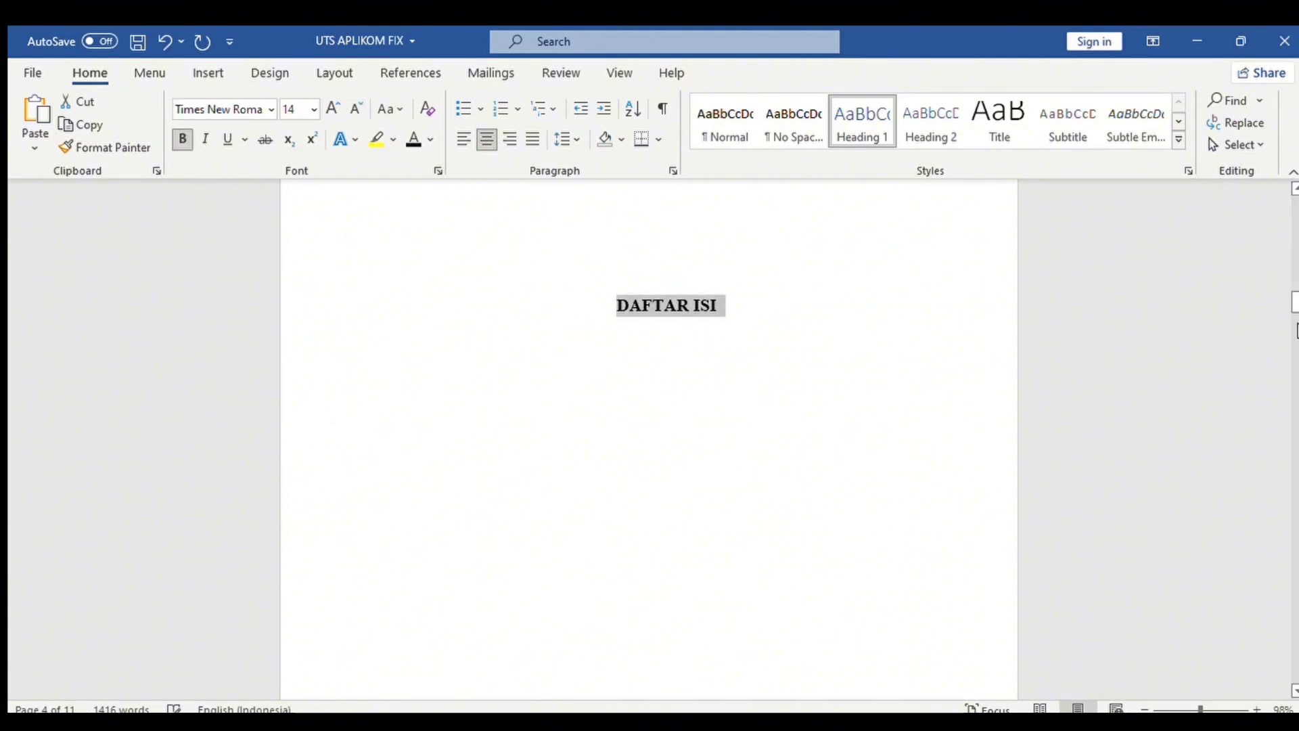
# Make DAFTAR GAMBAR a black, bold, 14 pt Times New Roman Heading 1.
pyautogui.scroll(-10, 649, 440)
pyautogui.click(645, 290)
pyautogui.moveTo(600, 330); pyautogui.dragTo(742, 332)
pyautogui.click(861, 120)
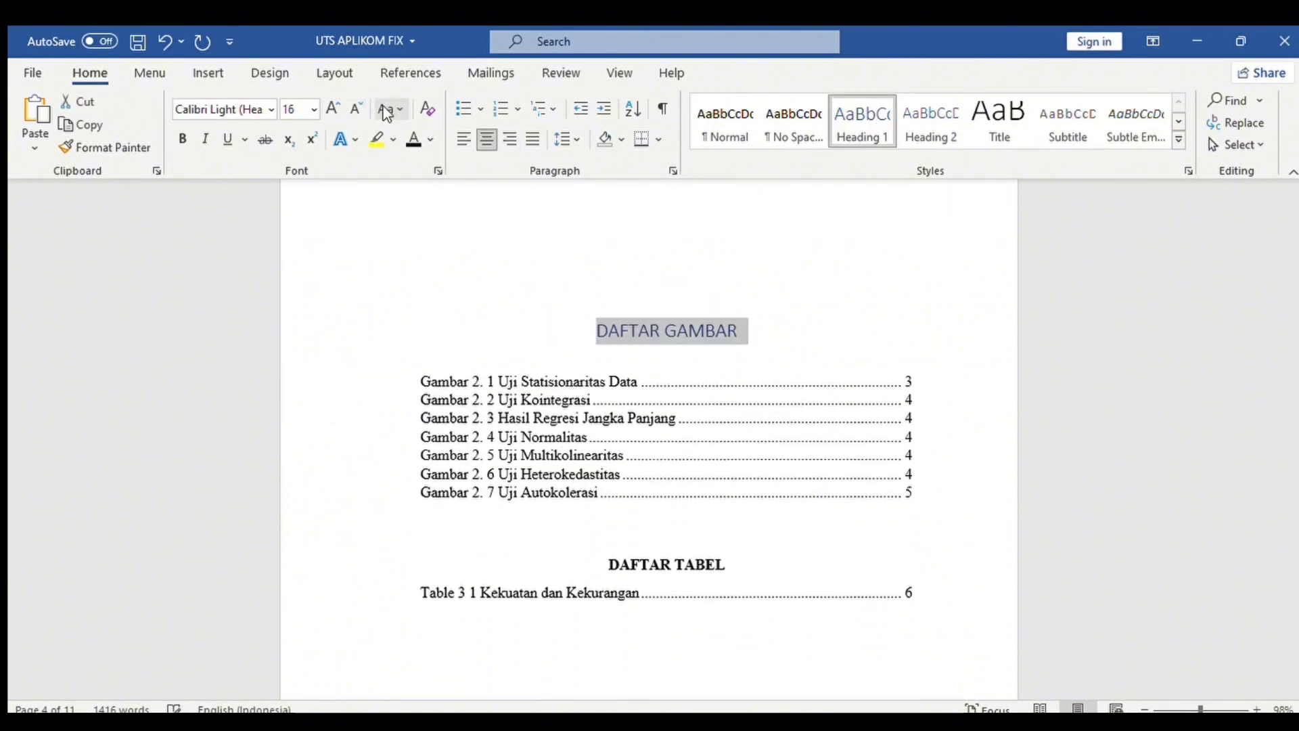
pyautogui.click(356, 109)
pyautogui.click(414, 139)
pyautogui.click(271, 109)
pyautogui.click(227, 241)
pyautogui.click(183, 139)
pyautogui.click(704, 543)
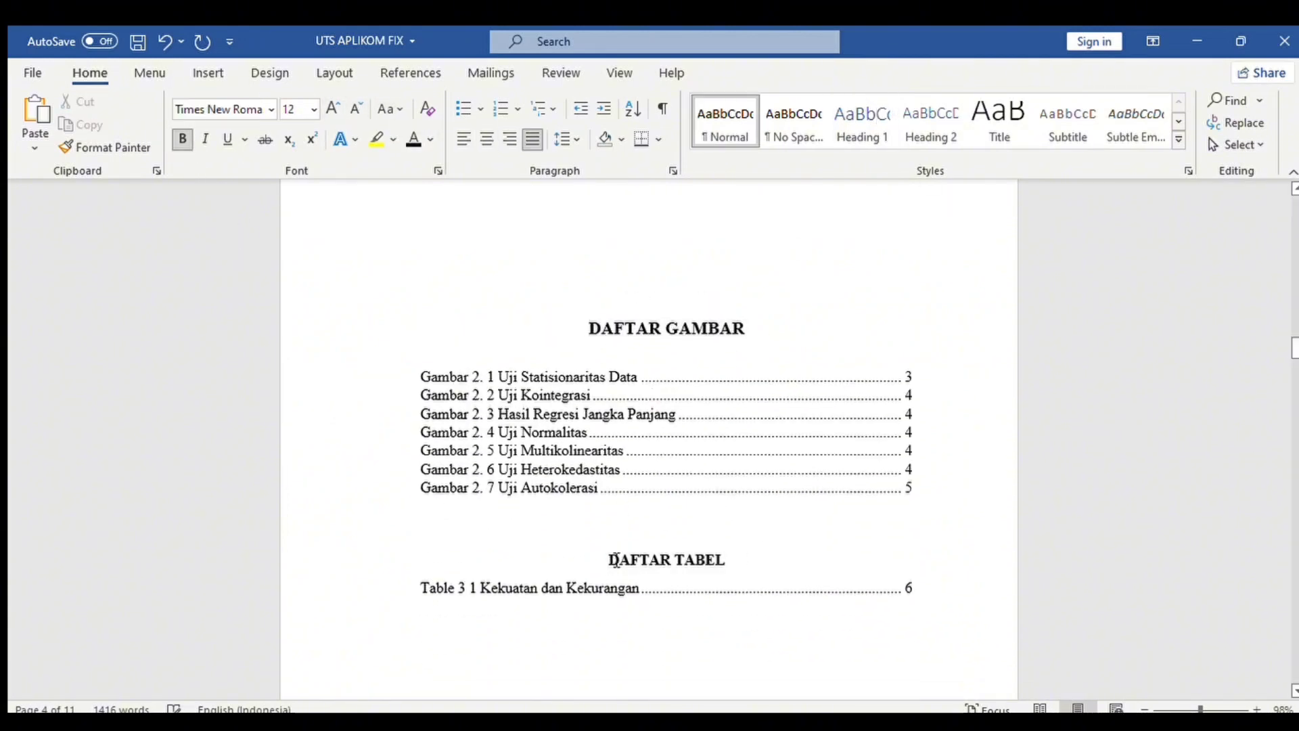
# Make DAFTAR TABEL a centred, black, bold, 14 pt Times New Roman Heading 1.
pyautogui.moveTo(614, 560); pyautogui.dragTo(732, 560)
pyautogui.click(862, 121)
pyautogui.click(356, 109)
pyautogui.click(272, 109)
pyautogui.click(228, 241)
pyautogui.click(227, 241)
pyautogui.moveTo(1294, 343); pyautogui.dragTo(1294, 361)
pyautogui.click(410, 310)
pyautogui.click(166, 42)
pyautogui.click(559, 309)
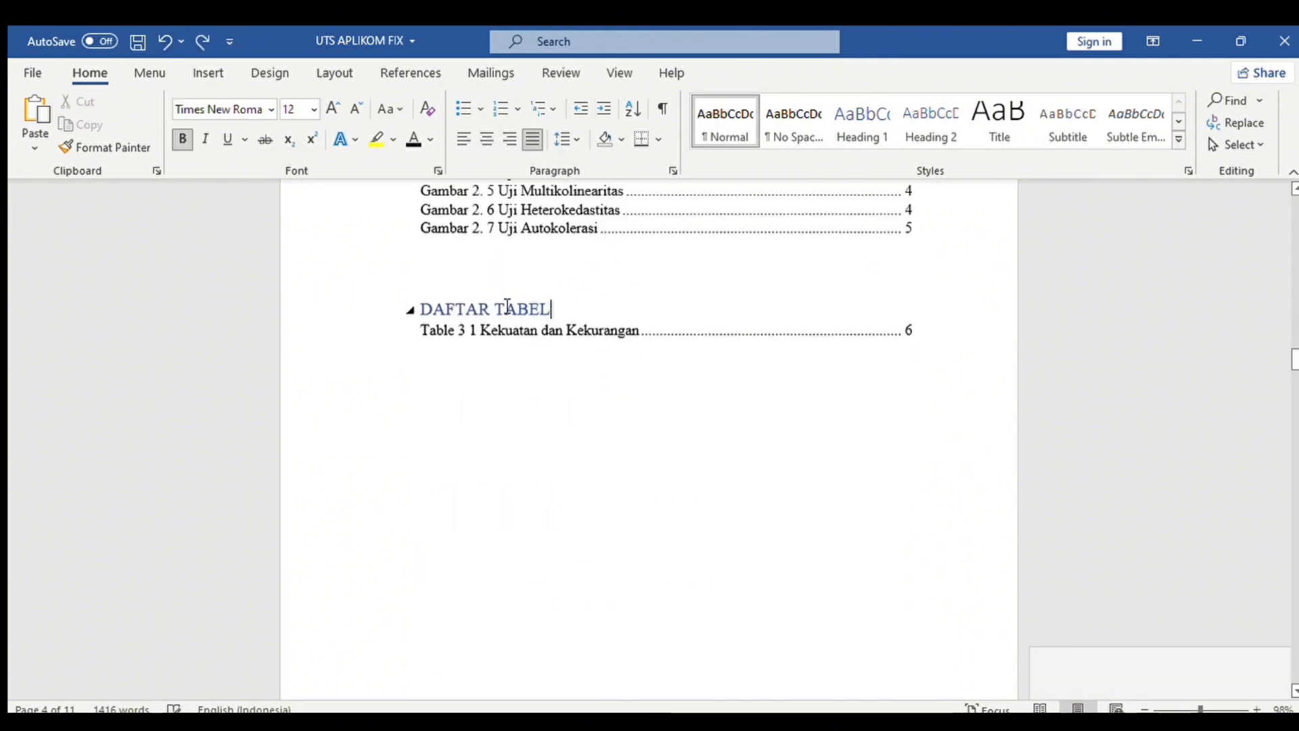
pyautogui.moveTo(507, 307); pyautogui.dragTo(419, 309)
pyautogui.click(487, 139)
pyautogui.click(413, 140)
pyautogui.click(183, 139)
pyautogui.scroll(1, 616, 395)
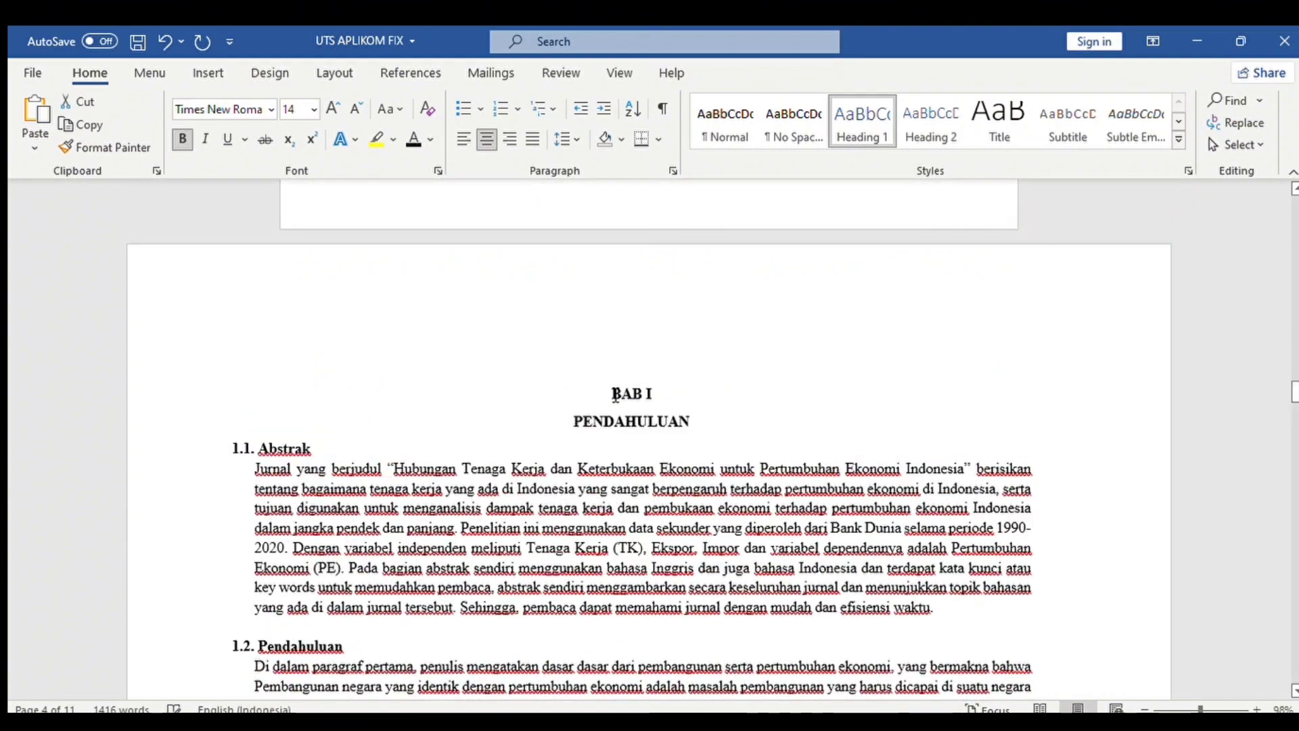
# Make BAB I a centred, bold Times New Roman Heading 1 title.
pyautogui.click(863, 126)
pyautogui.hotkey('shift', 'End')
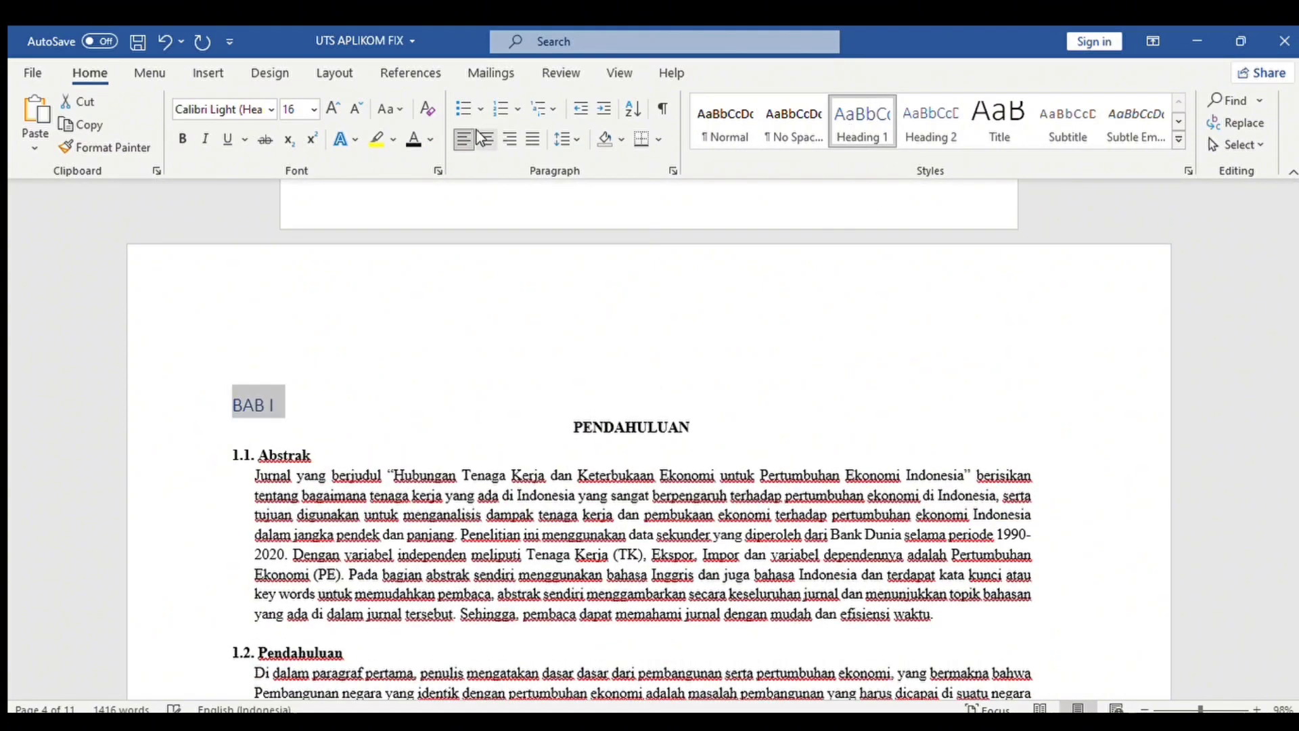
pyautogui.click(487, 139)
pyautogui.click(271, 110)
pyautogui.click(234, 215)
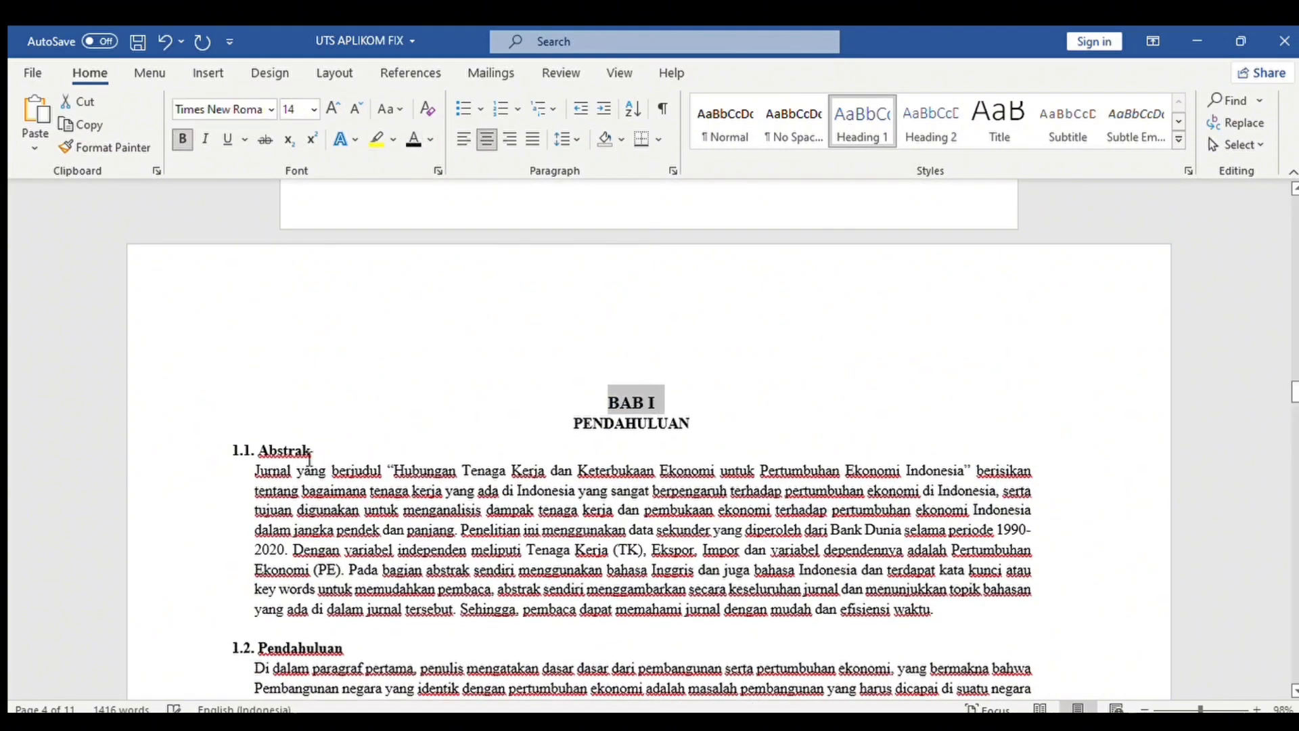
# Make Abstrak a bold 12-pt Times New Roman Heading 2 numbered '1.1.'.
pyautogui.click(254, 451)
pyautogui.moveTo(312, 453)
pyautogui.mouseDown()
pyautogui.moveTo(237, 462)
pyautogui.moveTo(318, 452)
pyautogui.mouseUp()
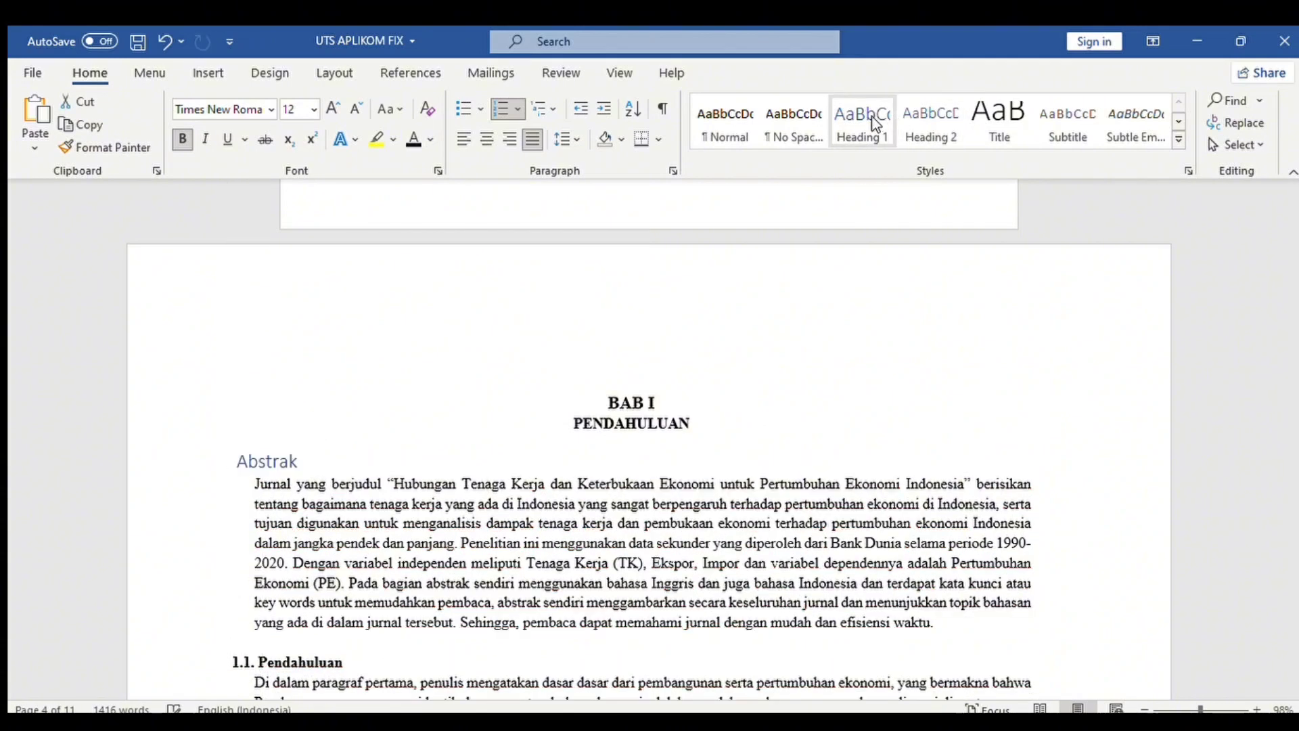
pyautogui.click(930, 125)
pyautogui.click(355, 109)
pyautogui.click(183, 139)
pyautogui.click(271, 109)
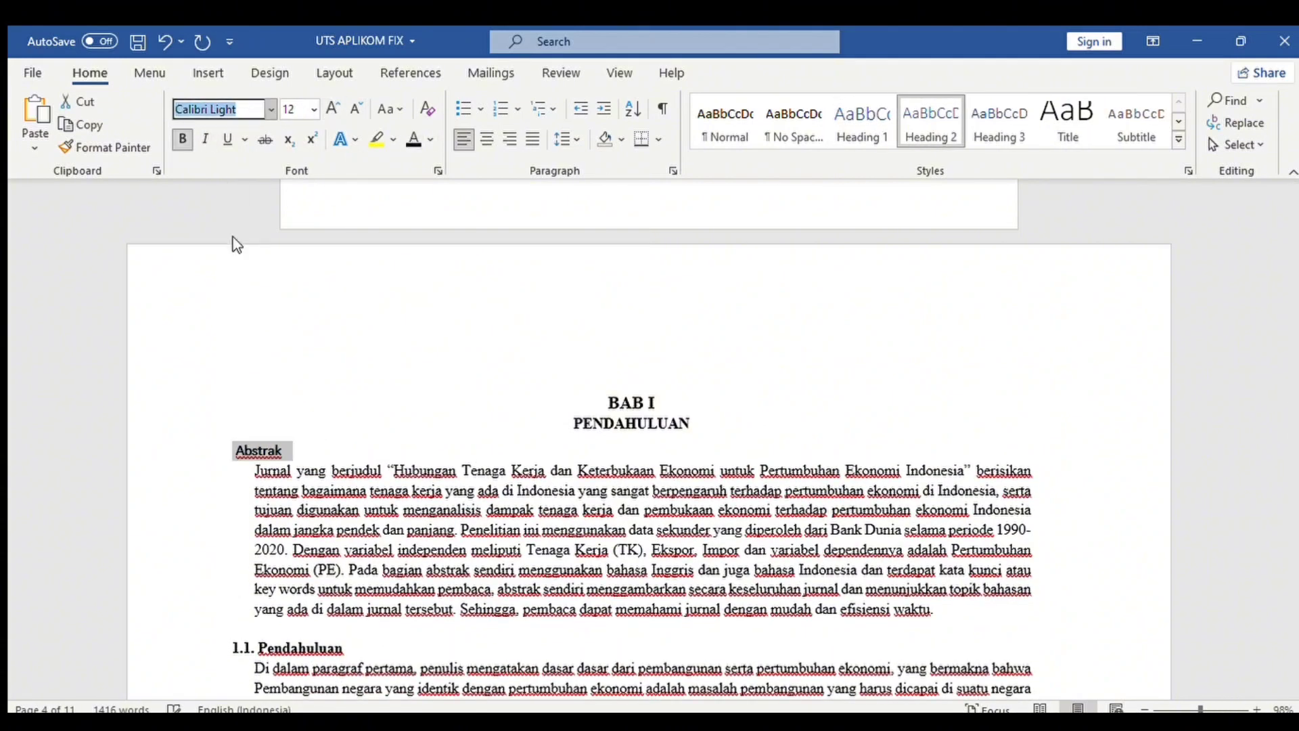
pyautogui.click(233, 236)
pyautogui.click(233, 451)
pyautogui.write('1.1.')
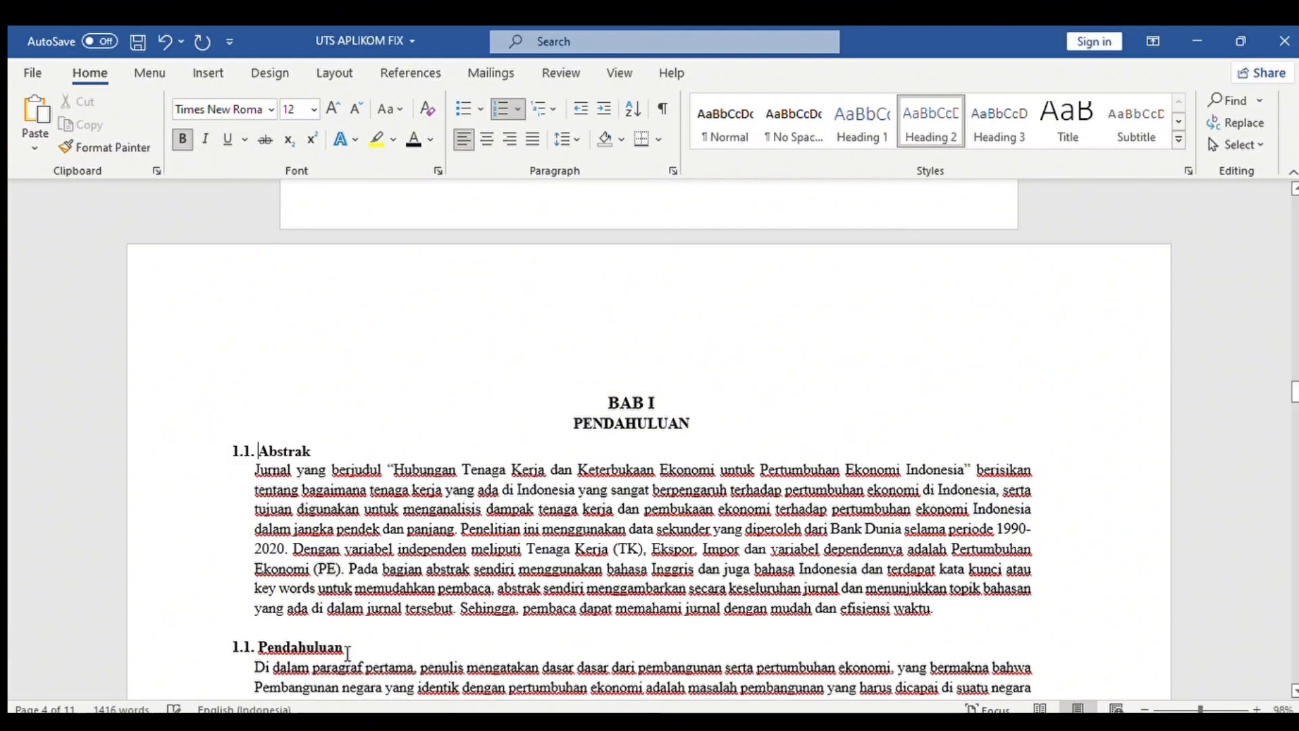
# Make Pendahuluan a bold 12-pt Times New Roman Heading 2 numbered '1.2.'.
pyautogui.moveTo(347, 653); pyautogui.dragTo(237, 654)
pyautogui.click(927, 118)
pyautogui.click(355, 109)
pyautogui.click(272, 110)
pyautogui.click(233, 237)
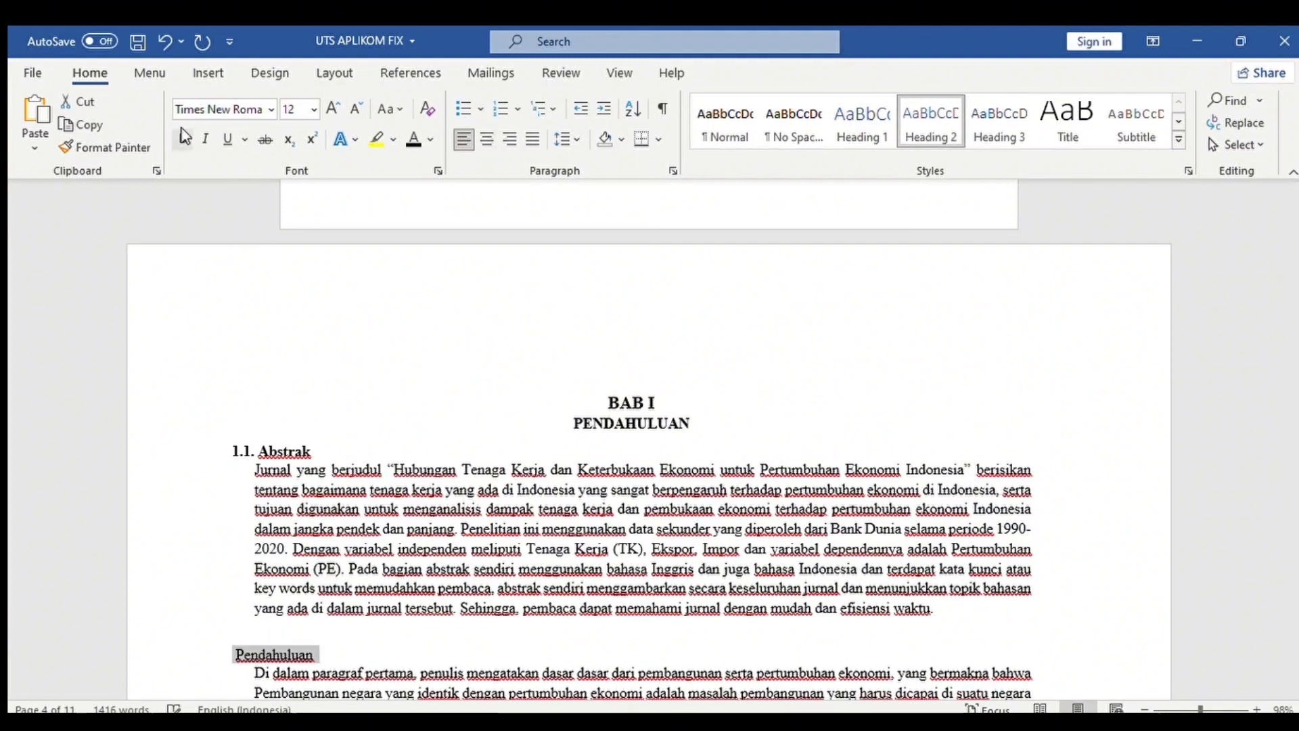
pyautogui.click(183, 139)
pyautogui.click(235, 655)
pyautogui.write('1.2.')
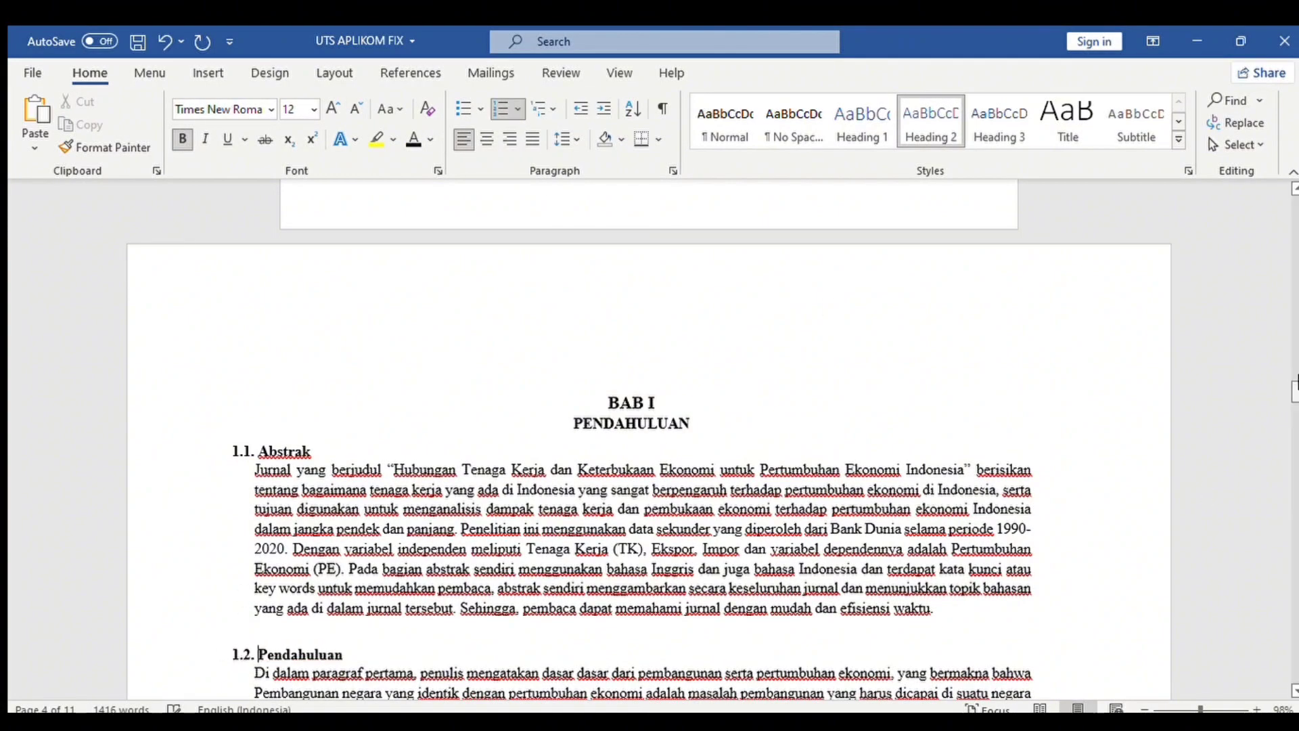
pyautogui.moveTo(1297, 384); pyautogui.dragTo(1294, 452)
pyautogui.moveTo(520, 412); pyautogui.dragTo(575, 412)
# Make BAB II a centred, bold 14-pt Times New Roman Heading 1.
pyautogui.click(862, 120)
pyautogui.click(486, 139)
pyautogui.click(356, 109)
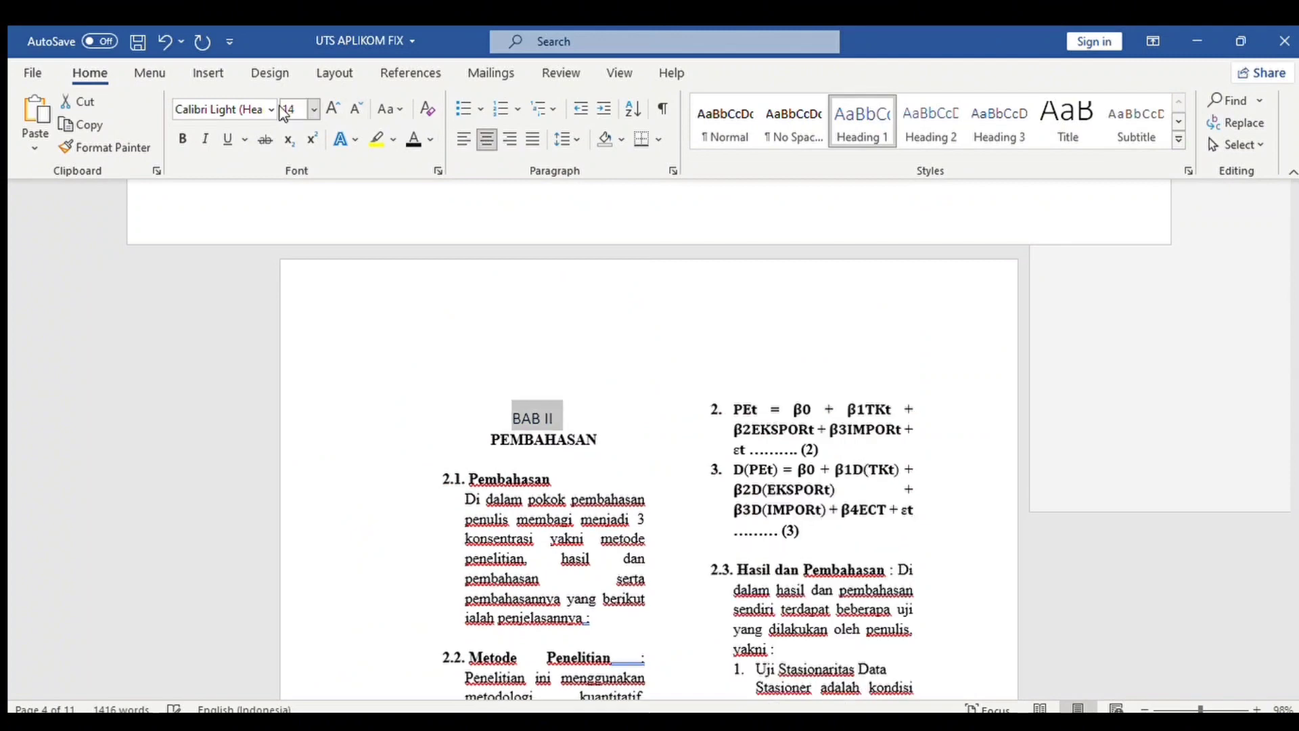
pyautogui.click(272, 110)
pyautogui.click(232, 237)
# Make the first BAB II subheading a Times New Roman Heading 2 numbered '2.1.'.
pyautogui.click(183, 139)
pyautogui.moveTo(565, 480); pyautogui.dragTo(458, 483)
pyautogui.click(931, 120)
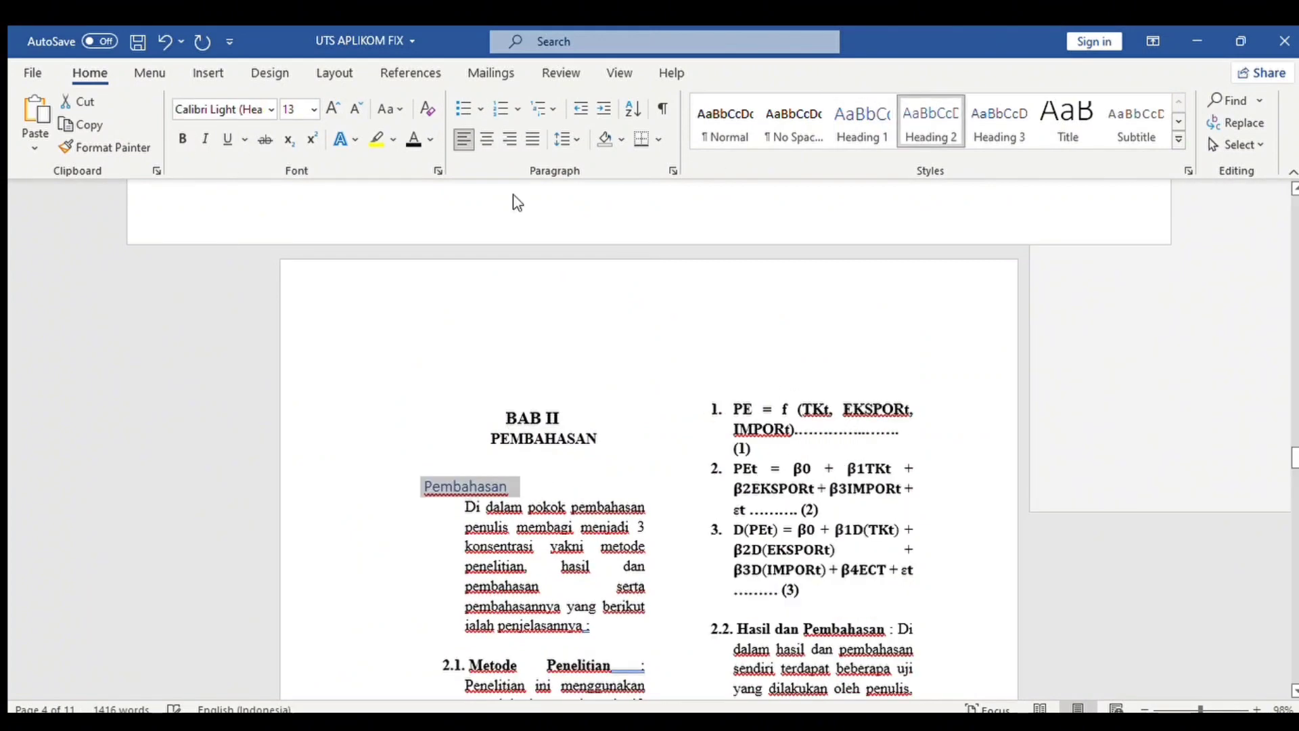
pyautogui.click(272, 110)
pyautogui.click(233, 237)
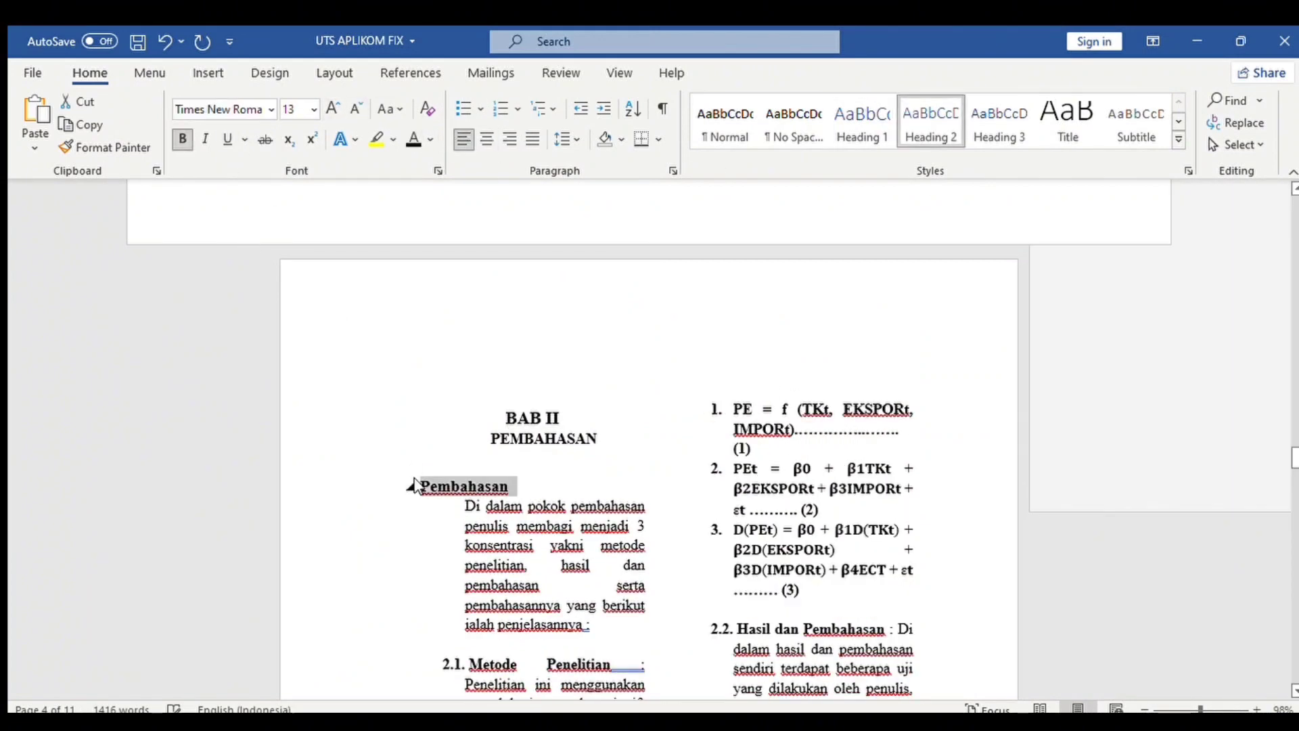
pyautogui.click(421, 487)
pyautogui.write('2.1.')
# Make Metode Penelitian a bold 12-pt Times New Roman Heading 2 renumbered '2.2.'.
pyautogui.scroll(-4, 623, 382)
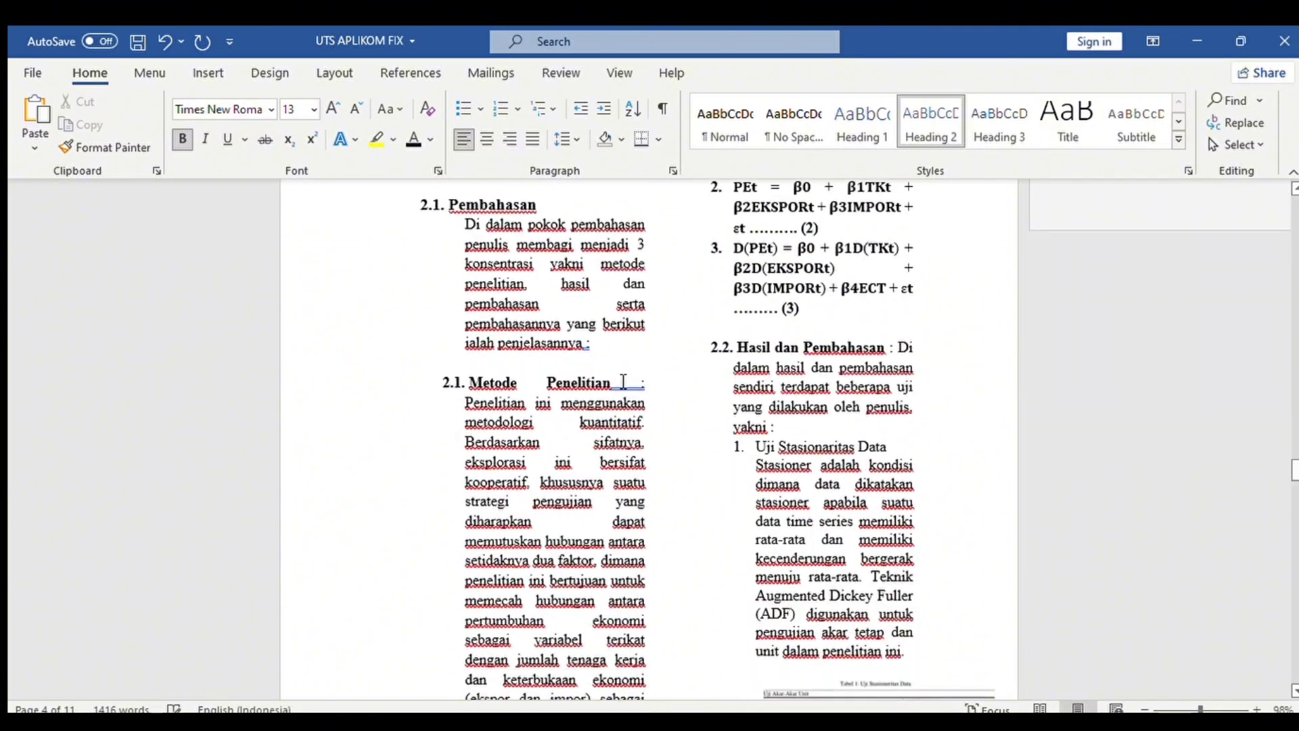
pyautogui.moveTo(645, 385); pyautogui.dragTo(470, 385)
pyautogui.click(932, 122)
pyautogui.click(465, 385)
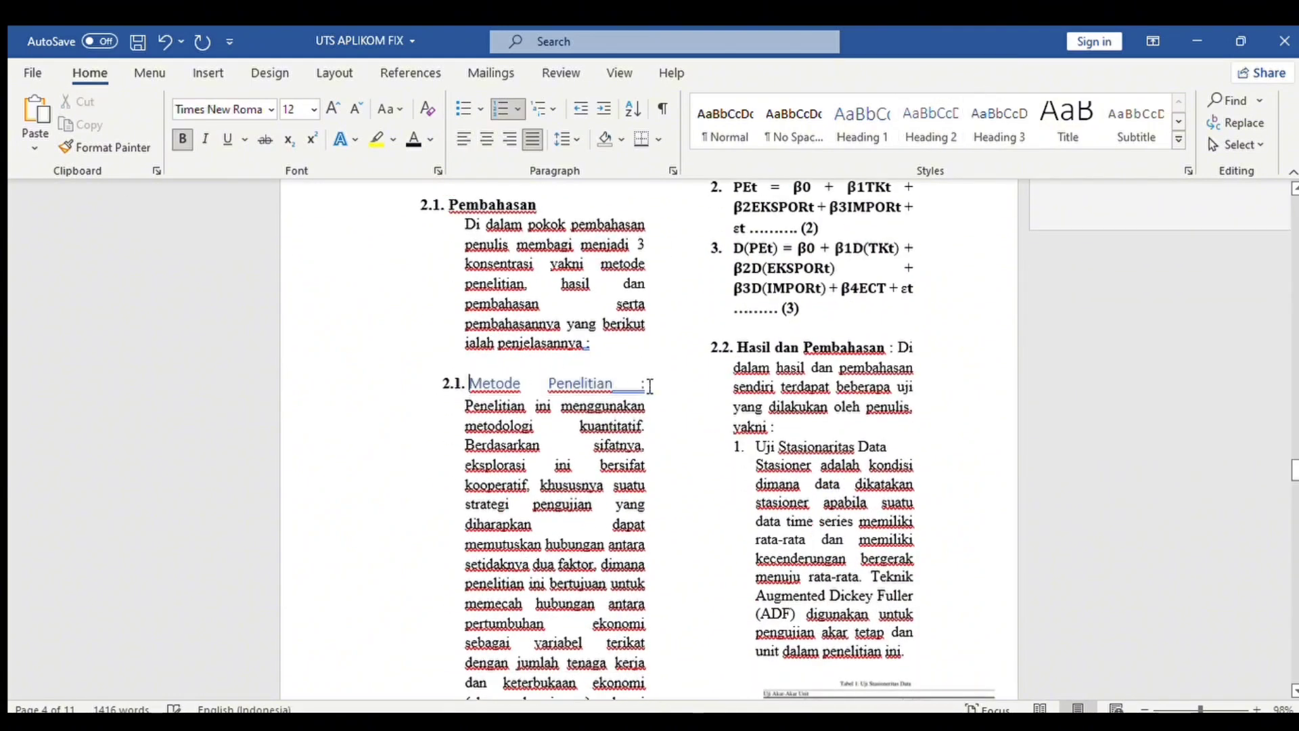
pyautogui.click(679, 385)
pyautogui.moveTo(649, 384); pyautogui.dragTo(465, 385)
pyautogui.click(353, 107)
pyautogui.click(353, 107)
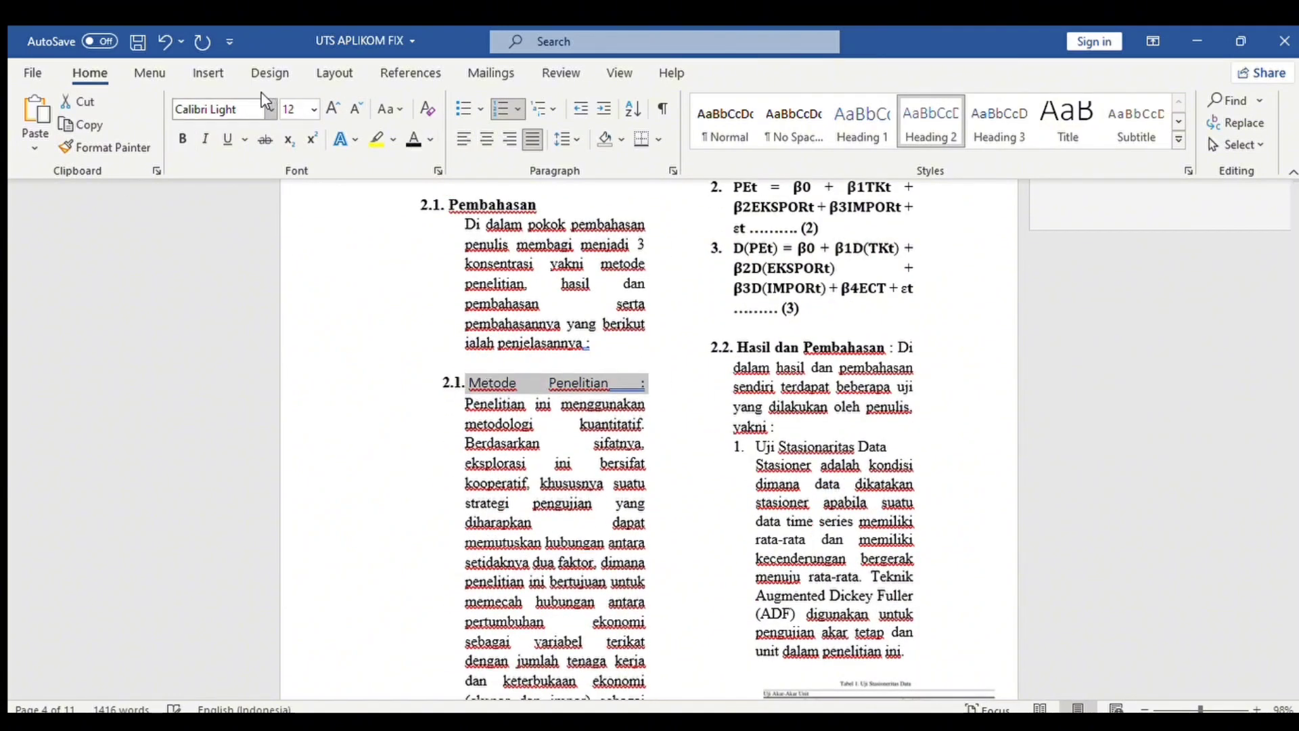
pyautogui.click(271, 109)
pyautogui.click(223, 206)
pyautogui.click(181, 138)
pyautogui.click(453, 384)
pyautogui.press('BackSpace')
# Move the Penelitian ini and Di dalam pokok text onto their own lines below the headings.
pyautogui.press('BackSpace')
pyautogui.write('2.2.')
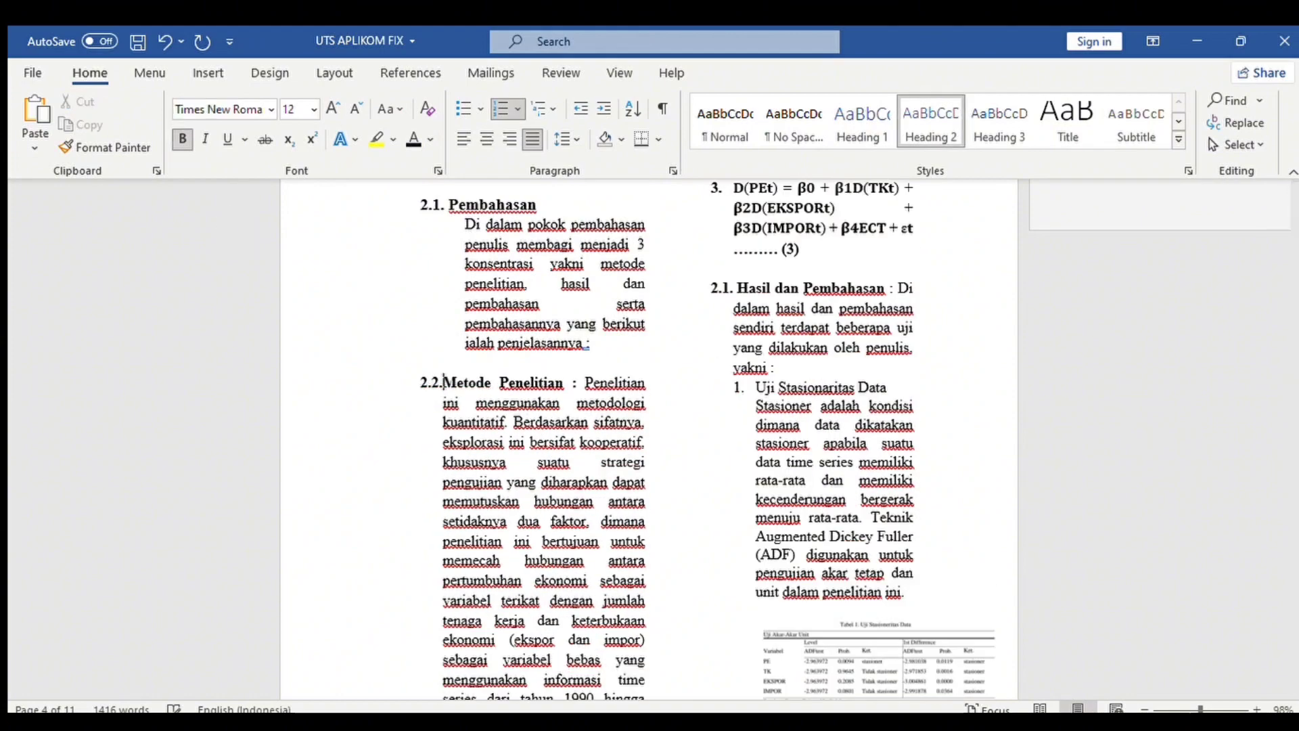
pyautogui.click(588, 381)
pyautogui.press('Return')
pyautogui.press('BackSpace')
pyautogui.click(468, 223)
pyautogui.press('BackSpace')
pyautogui.press('BackSpace')
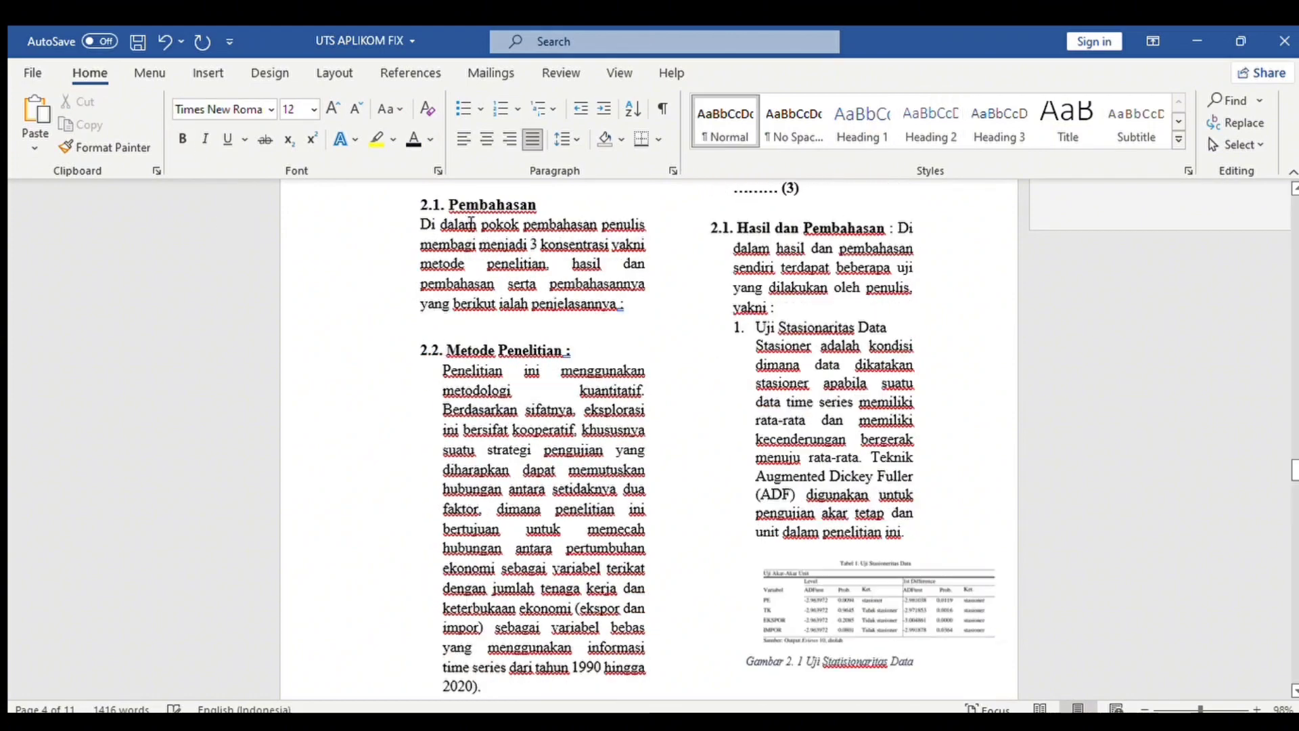
pyautogui.press('Return')
# Format the Di dalam pokok paragraph as justified 12-pt Times New Roman body text.
pyautogui.moveTo(421, 228); pyautogui.dragTo(444, 316)
pyautogui.click(563, 279)
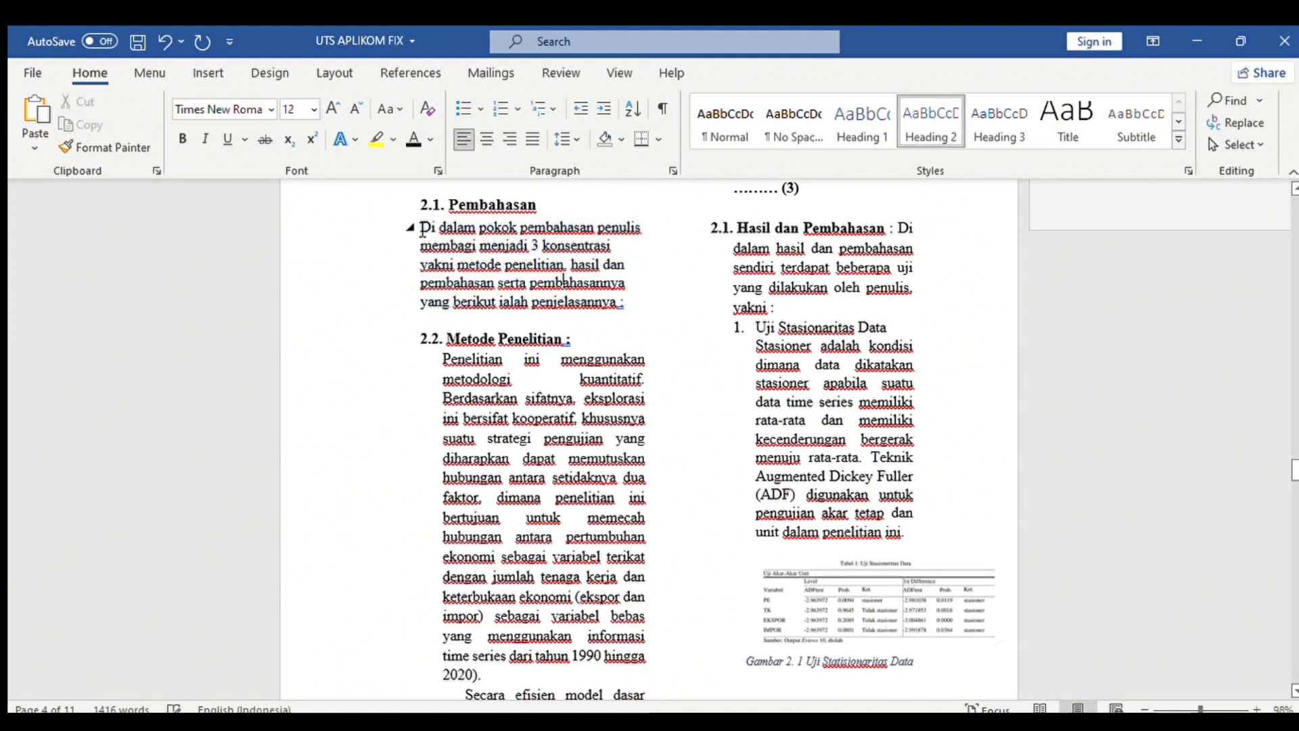
pyautogui.moveTo(420, 229); pyautogui.dragTo(640, 324)
pyautogui.click(725, 124)
pyautogui.click(333, 109)
pyautogui.click(333, 109)
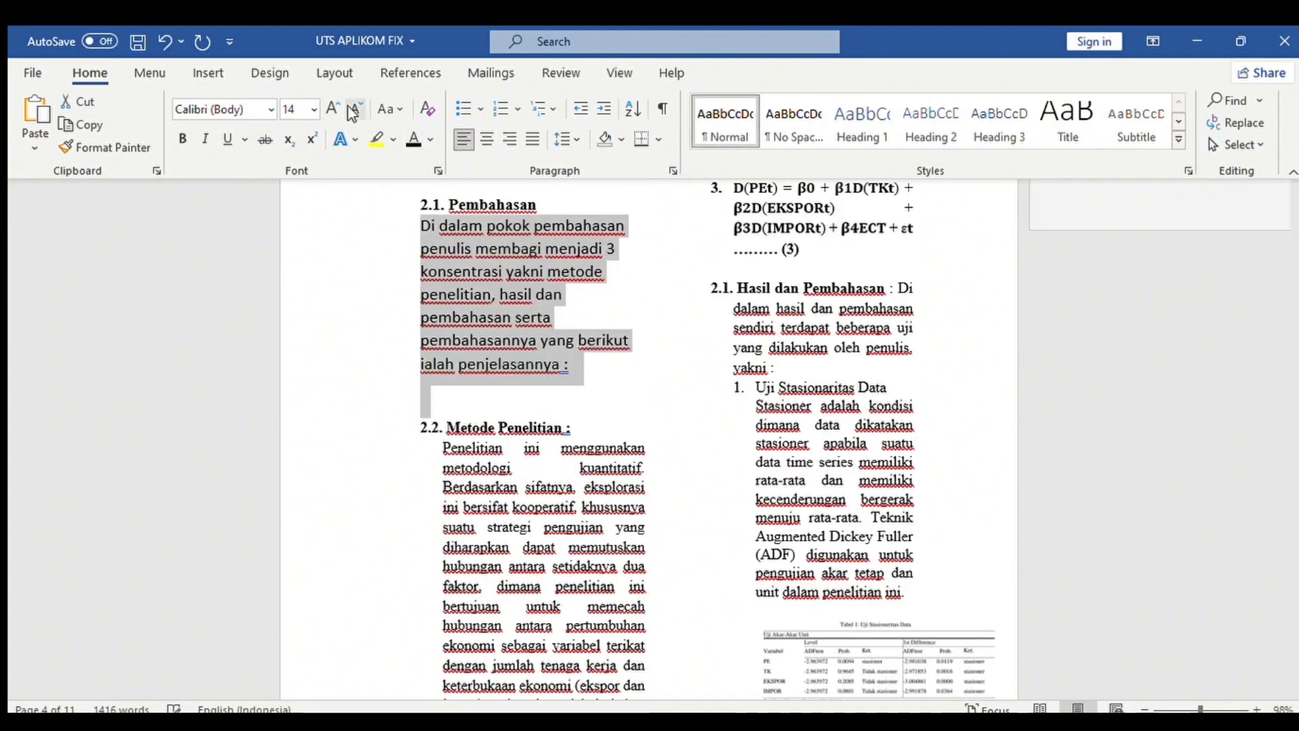
pyautogui.click(355, 109)
pyautogui.click(272, 109)
pyautogui.click(237, 236)
pyautogui.click(422, 260)
pyautogui.moveTo(421, 226); pyautogui.dragTo(625, 302)
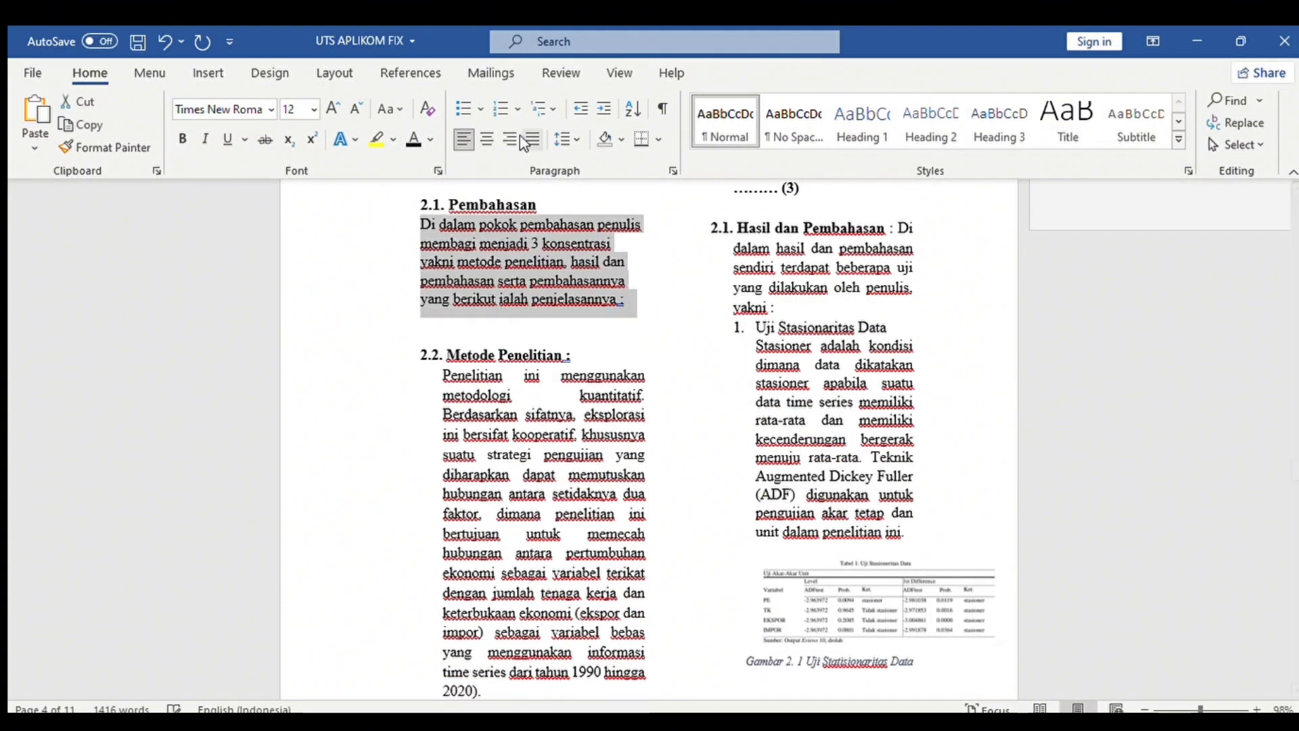
pyautogui.click(533, 139)
pyautogui.click(587, 263)
# Make Hasil dan Pembahasan a black, bold 12-pt Times New Roman Heading 2 numbered '2.3.', body text separated.
pyautogui.moveTo(1295, 470)
pyautogui.mouseDown()
pyautogui.moveTo(1291, 500)
pyautogui.moveTo(1295, 465)
pyautogui.mouseUp()
pyautogui.moveTo(888, 292); pyautogui.dragTo(738, 294)
pyautogui.click(929, 113)
pyautogui.click(465, 139)
pyautogui.click(532, 139)
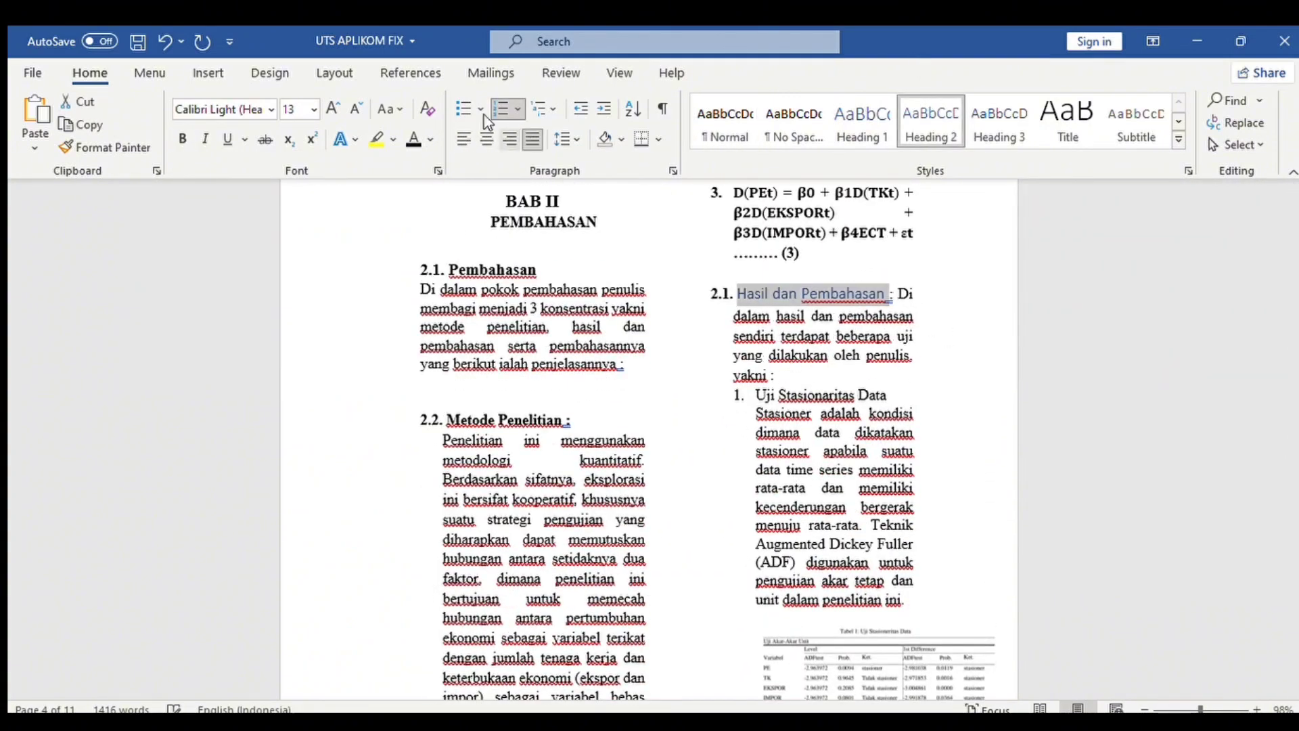
pyautogui.click(414, 139)
pyautogui.click(356, 109)
pyautogui.click(271, 109)
pyautogui.click(238, 236)
pyautogui.click(182, 139)
pyautogui.click(737, 292)
pyautogui.press('BackSpace')
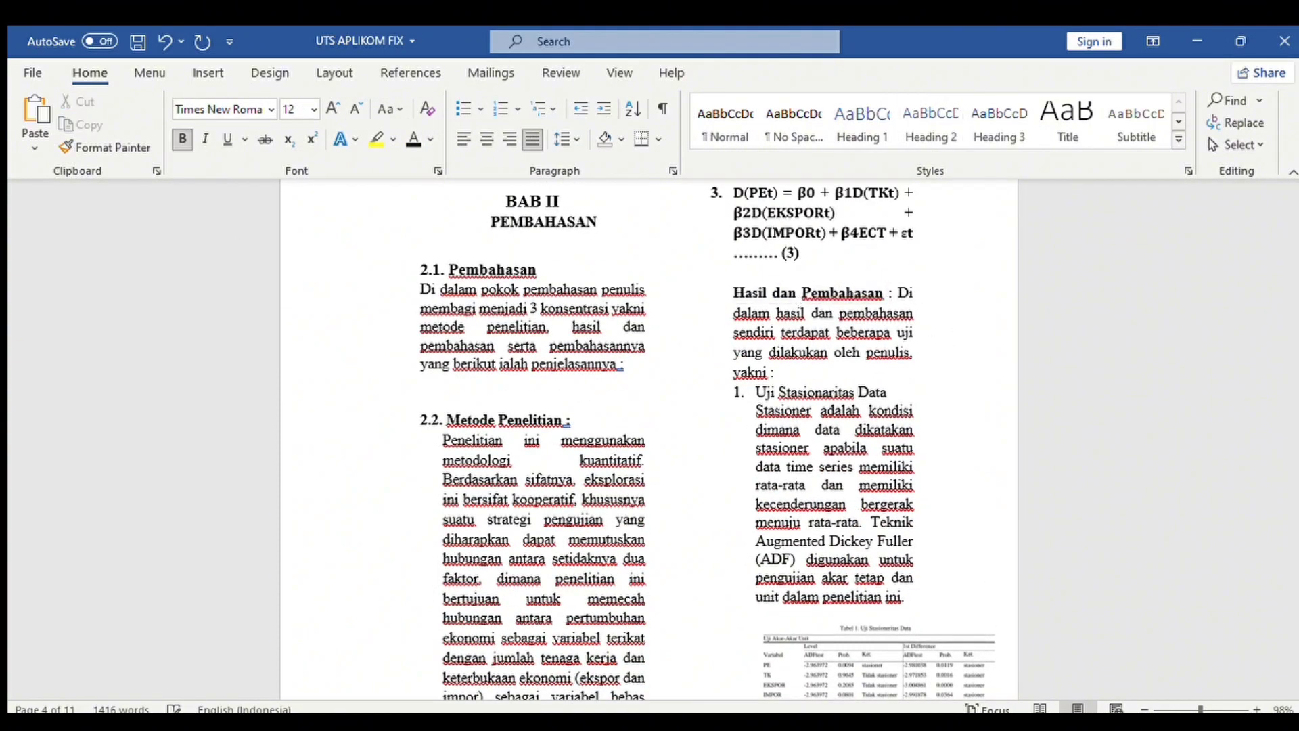
pyautogui.write('2.3.')
pyautogui.click(898, 293)
pyautogui.press('Return')
pyautogui.press('BackSpace')
# Make Pembahasan a black, bold 12-pt Times New Roman Heading 2 without the automatic list number.
pyautogui.moveTo(1295, 467); pyautogui.dragTo(1294, 563)
pyautogui.moveTo(530, 286); pyautogui.dragTo(446, 286)
pyautogui.click(931, 121)
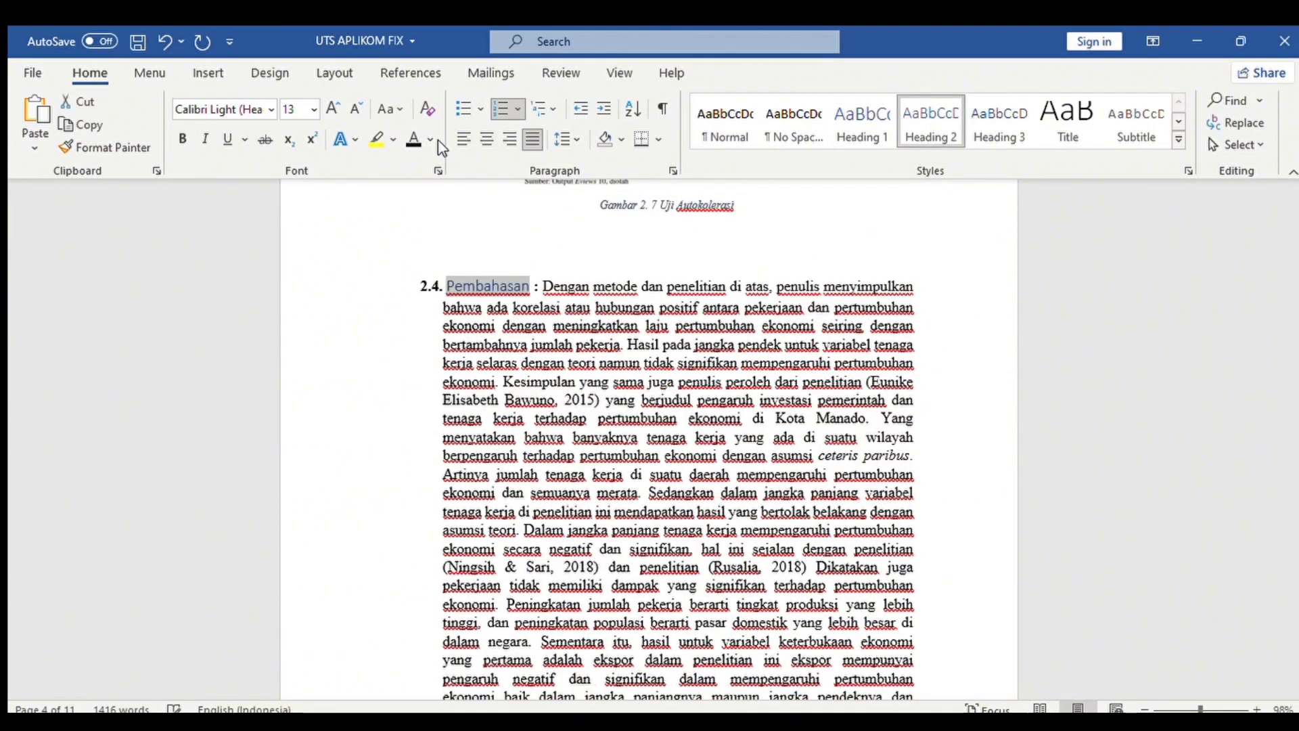
pyautogui.click(413, 139)
pyautogui.click(355, 109)
pyautogui.click(271, 109)
pyautogui.click(238, 236)
pyautogui.click(182, 139)
pyautogui.click(445, 286)
pyautogui.press('BackSpace')
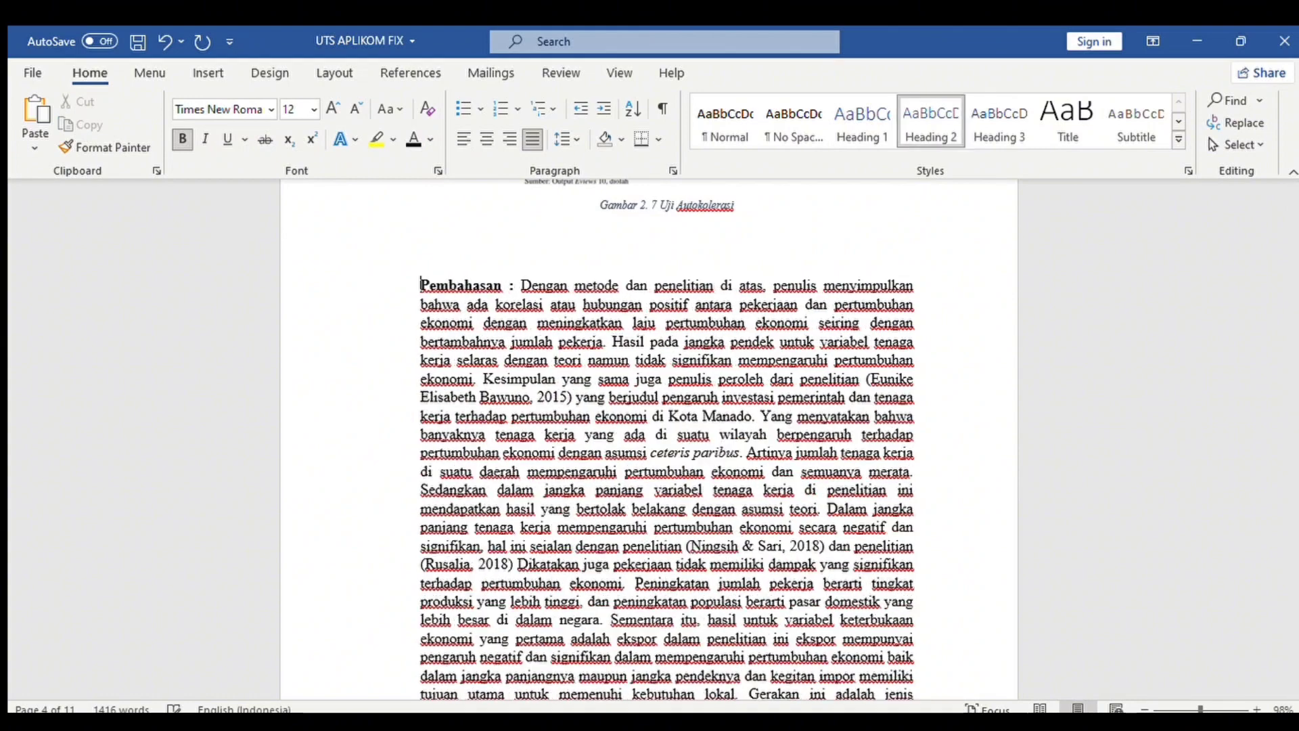
# Number Pembahasan '2.4.' and make BAB III a centred, black, bold 14-pt Times New Roman Heading 1.
pyautogui.write('2.4.')
pyautogui.moveTo(1294, 565); pyautogui.dragTo(1290, 599)
pyautogui.moveTo(641, 414); pyautogui.dragTo(693, 413)
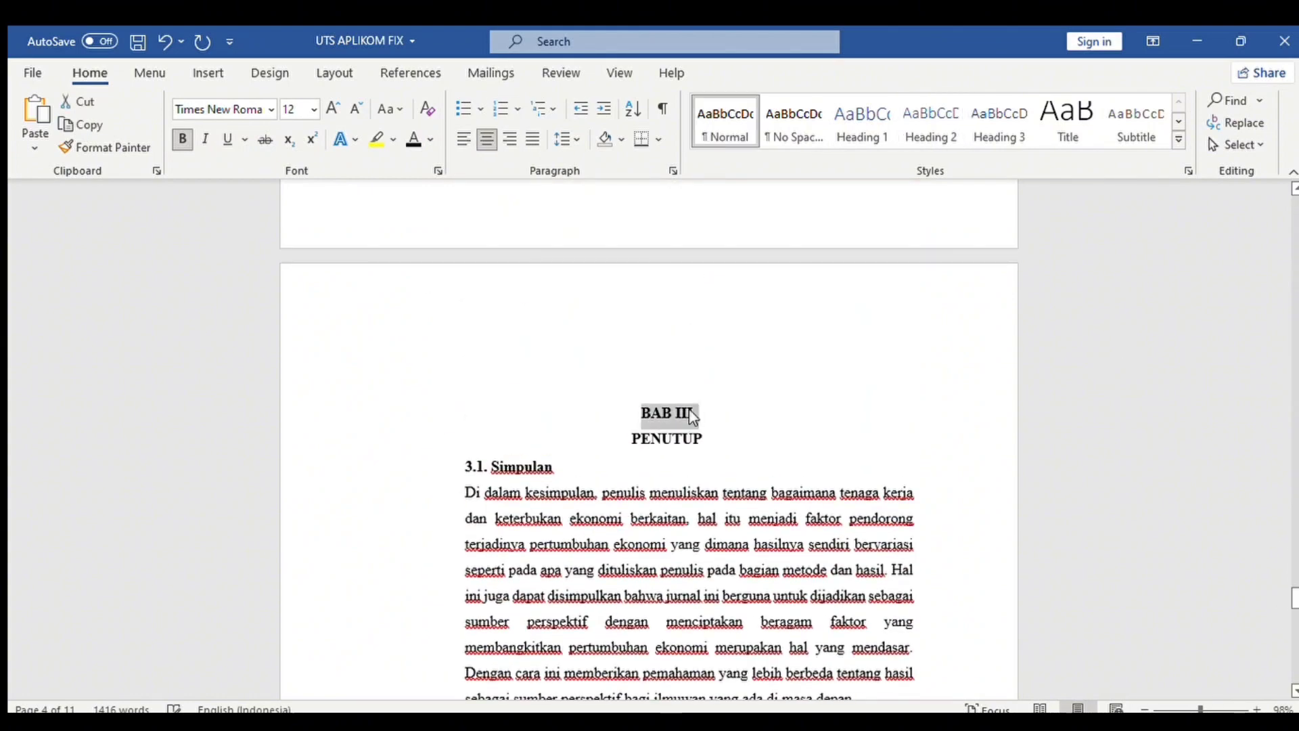
pyautogui.click(862, 120)
pyautogui.click(487, 139)
pyautogui.click(413, 139)
pyautogui.click(355, 109)
pyautogui.click(271, 110)
pyautogui.click(239, 236)
pyautogui.click(182, 140)
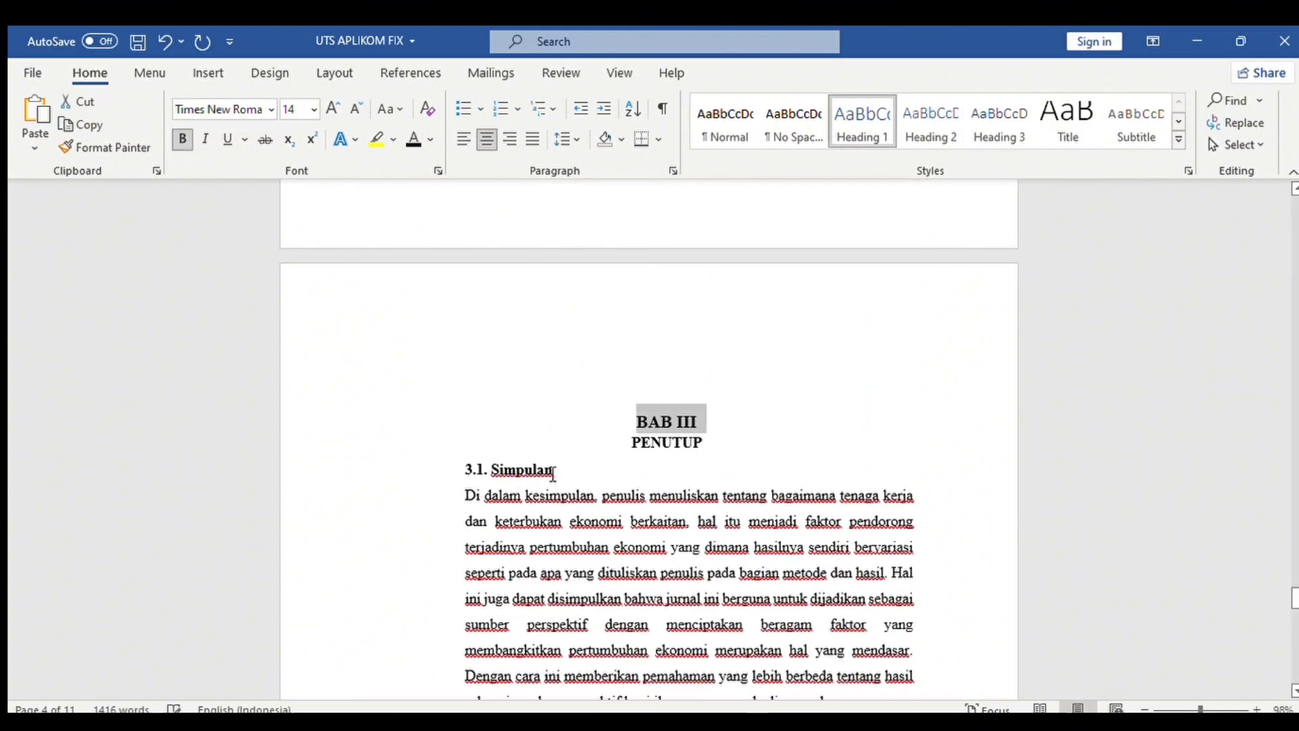
# Make Simpulan a bold 12-pt Times New Roman Heading 2 numbered '3.1.'.
pyautogui.doubleClick(521, 471)
pyautogui.click(931, 120)
pyautogui.click(352, 109)
pyautogui.click(272, 110)
pyautogui.click(239, 236)
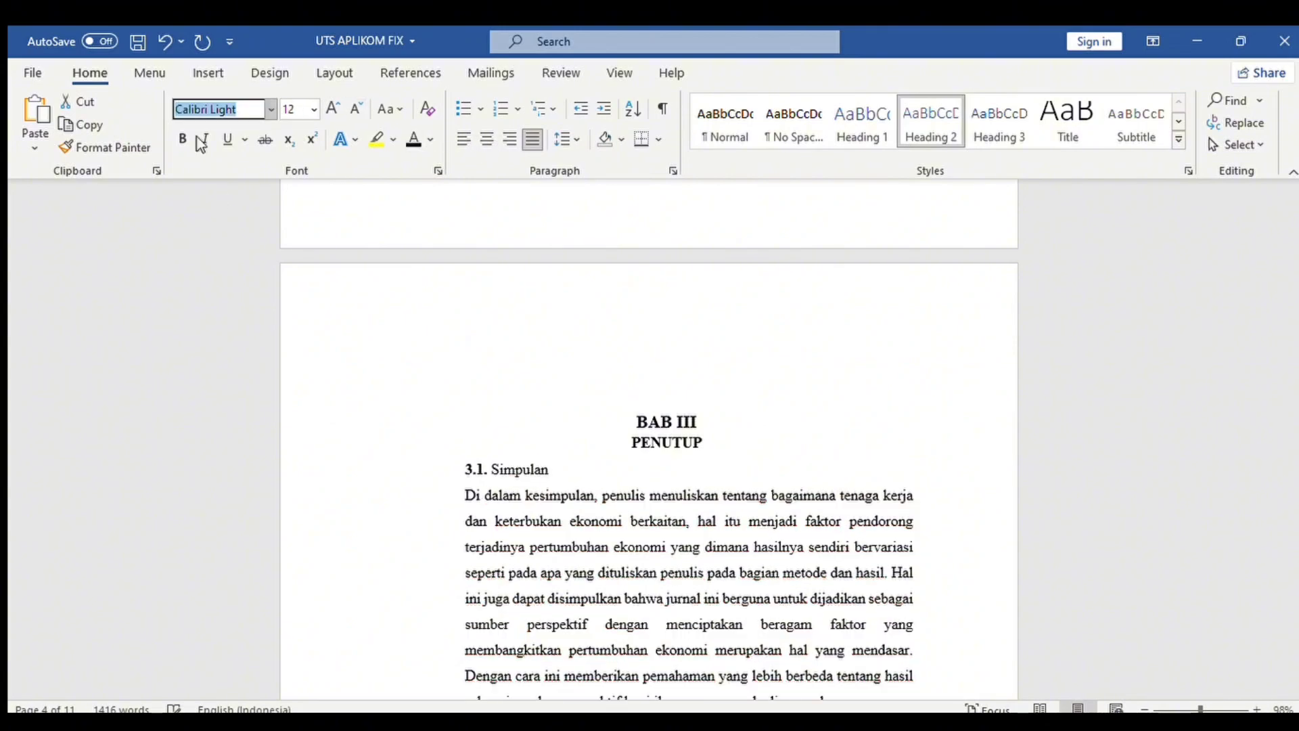
pyautogui.click(488, 470)
pyautogui.scroll(2, 423, 188)
pyautogui.moveTo(552, 587); pyautogui.dragTo(484, 586)
pyautogui.click(183, 139)
pyautogui.click(491, 588)
pyautogui.press('BackSpace')
pyautogui.press('BackSpace')
pyautogui.press('BackSpace')
pyautogui.press('BackSpace')
pyautogui.press('BackSpace')
pyautogui.press('BackSpace')
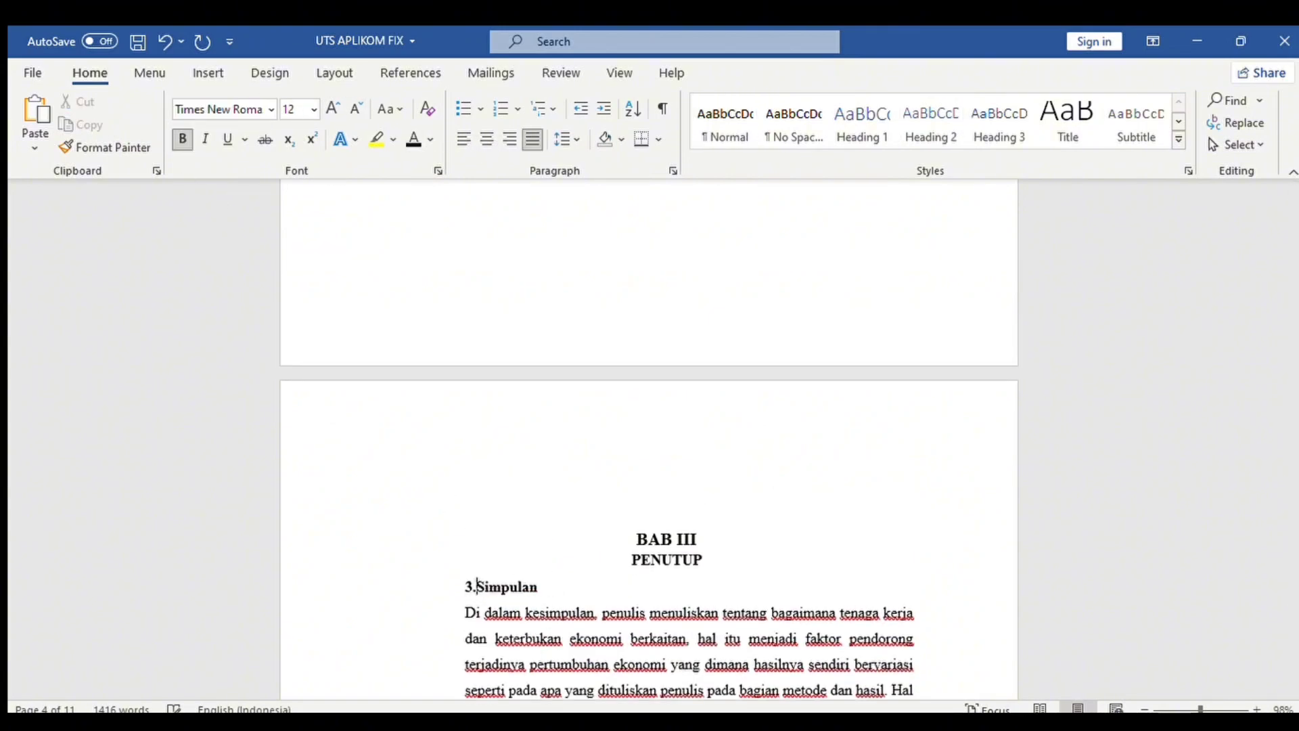
pyautogui.write('3.1.')
# Make DAFTAR PUSTAKA a centred, black, bold 14-pt Times New Roman Heading 1.
pyautogui.moveTo(1292, 584); pyautogui.dragTo(1290, 633)
pyautogui.moveTo(743, 438); pyautogui.dragTo(585, 435)
pyautogui.click(862, 120)
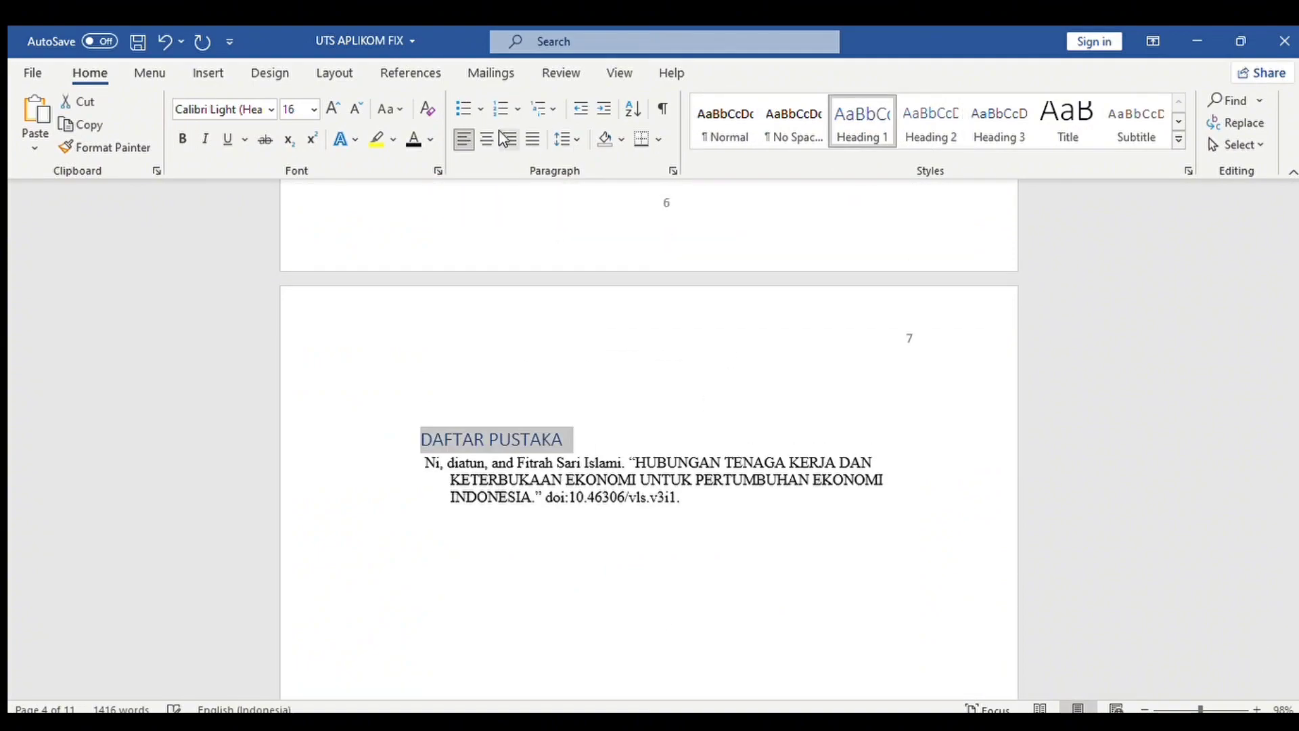
pyautogui.click(487, 139)
pyautogui.click(414, 140)
pyautogui.click(356, 109)
pyautogui.click(271, 110)
pyautogui.click(239, 236)
pyautogui.click(182, 138)
pyautogui.click(692, 468)
# Go back to the empty line under DAFTAR ISI where the table of contents will go.
pyautogui.moveTo(1294, 649); pyautogui.dragTo(1291, 296)
pyautogui.click(505, 319)
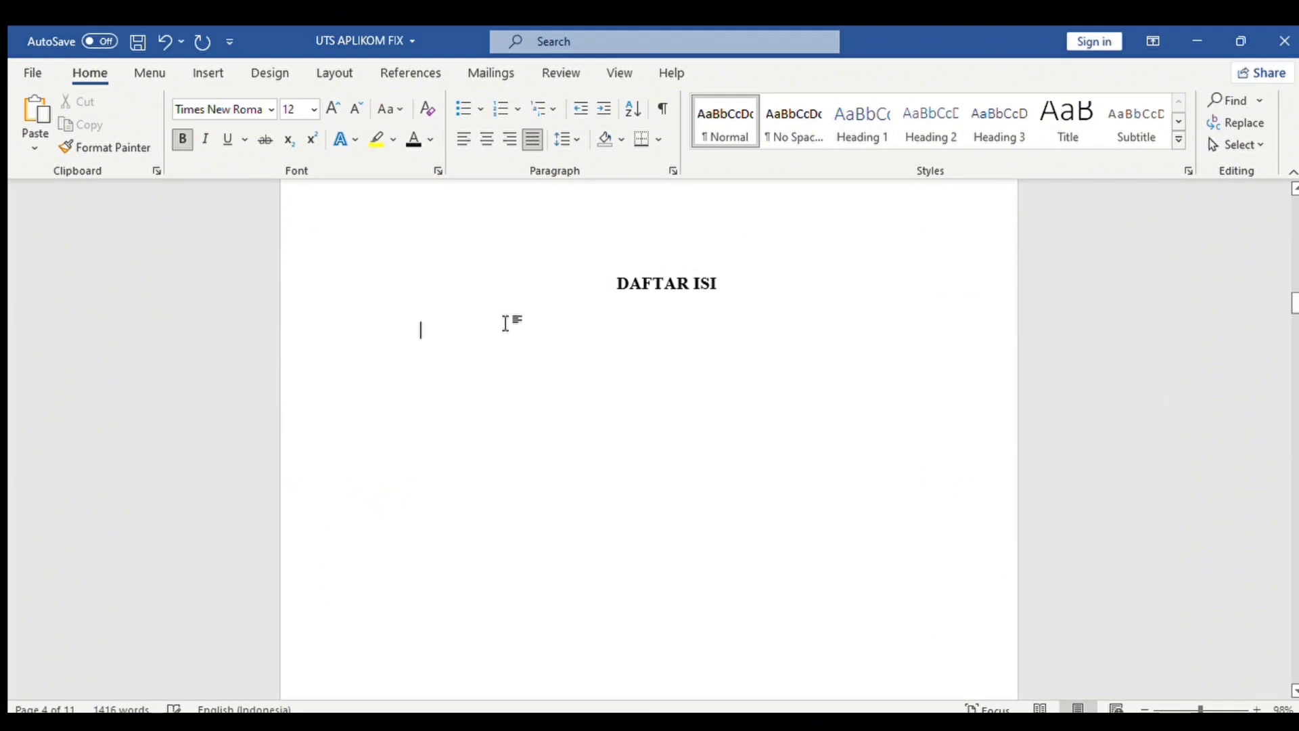
pyautogui.click(399, 71)
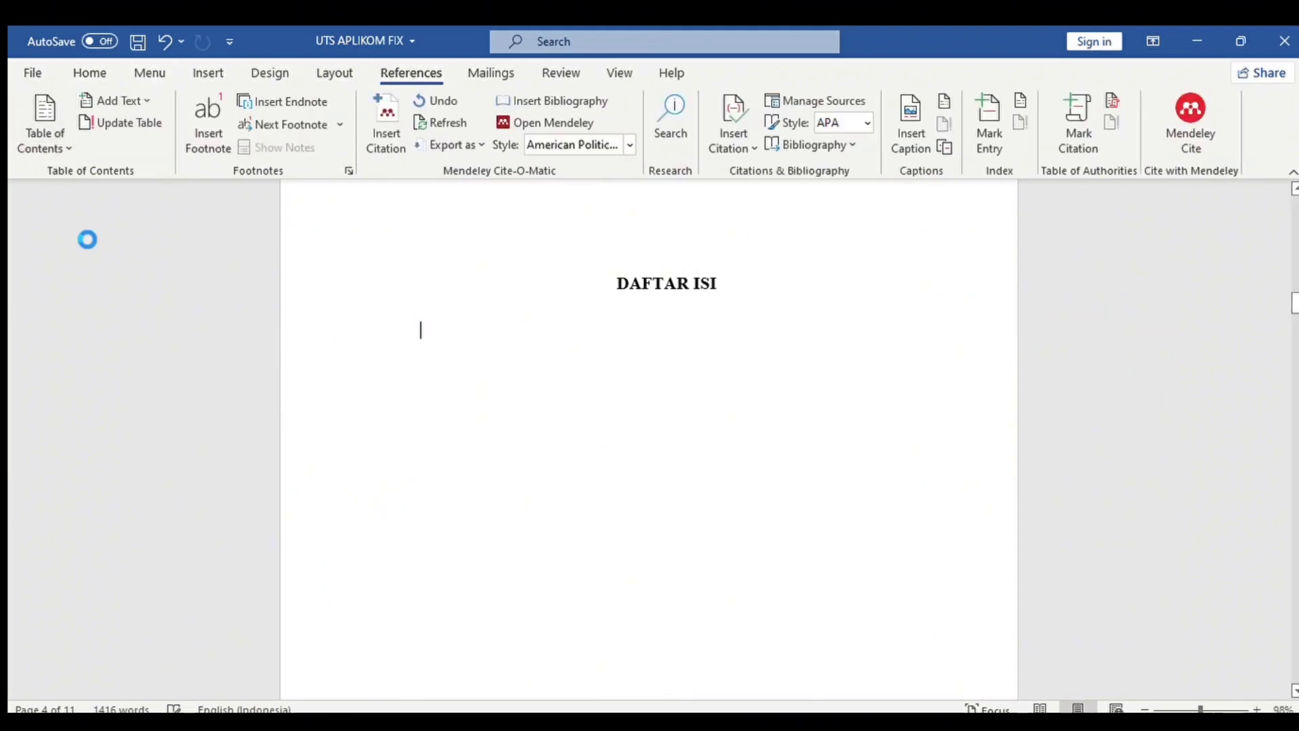
# Remove the stray table picture and the 'Contents' title from the table of contents, keeping 2.1 Pembahasan.
pyautogui.moveTo(1294, 318); pyautogui.dragTo(1292, 298)
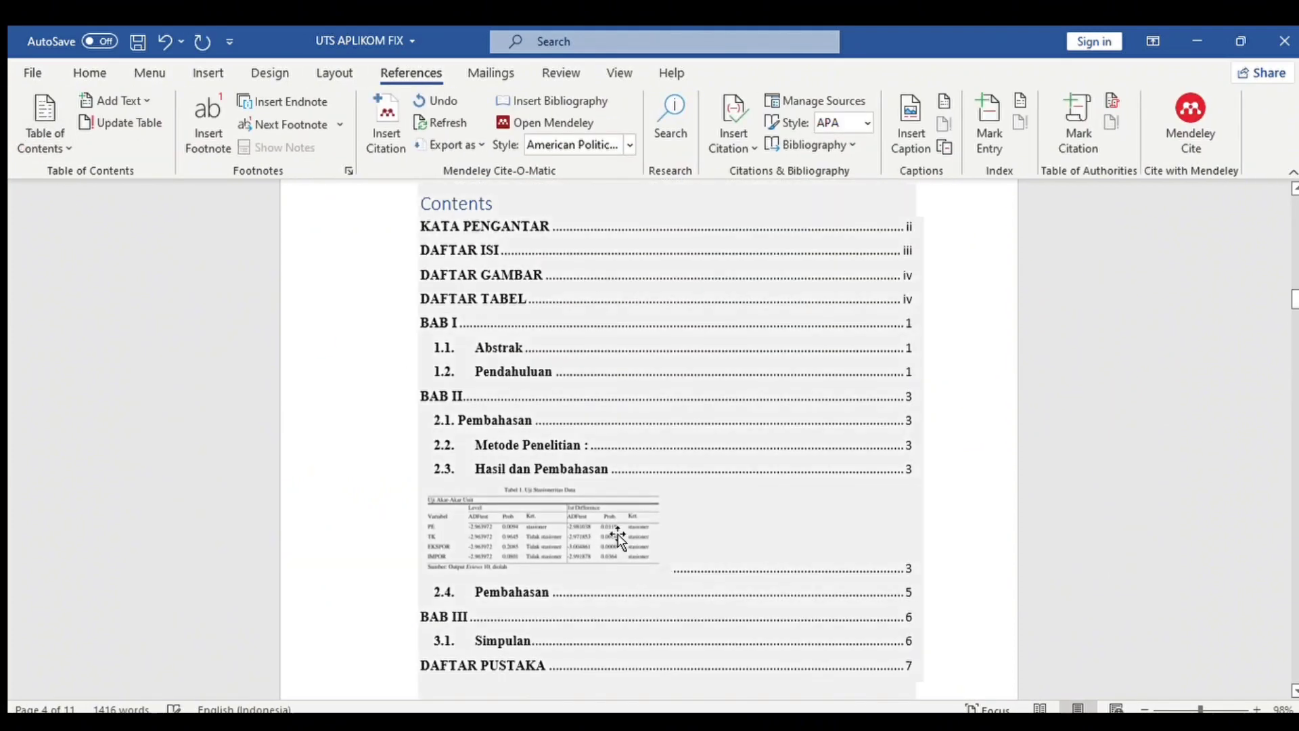
pyautogui.click(618, 534)
pyautogui.press('Delete')
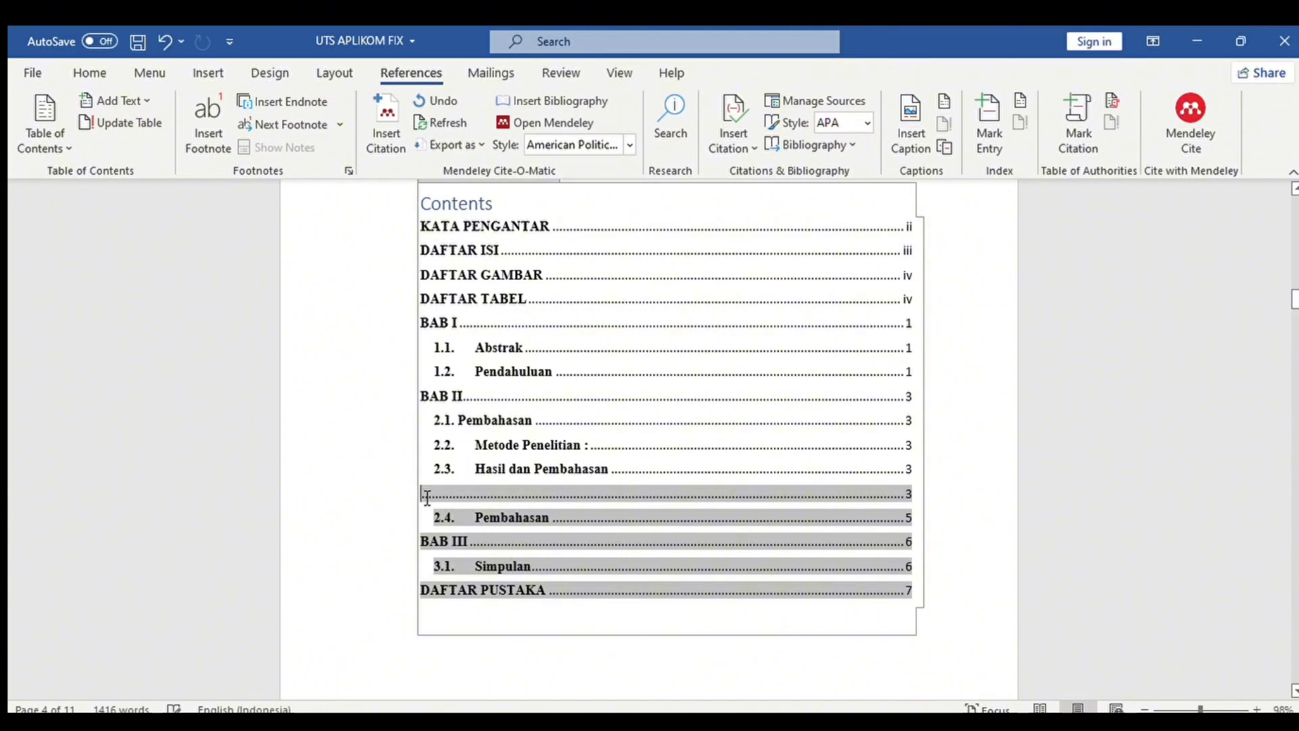
pyautogui.moveTo(427, 498); pyautogui.dragTo(844, 504)
pyautogui.press('Delete')
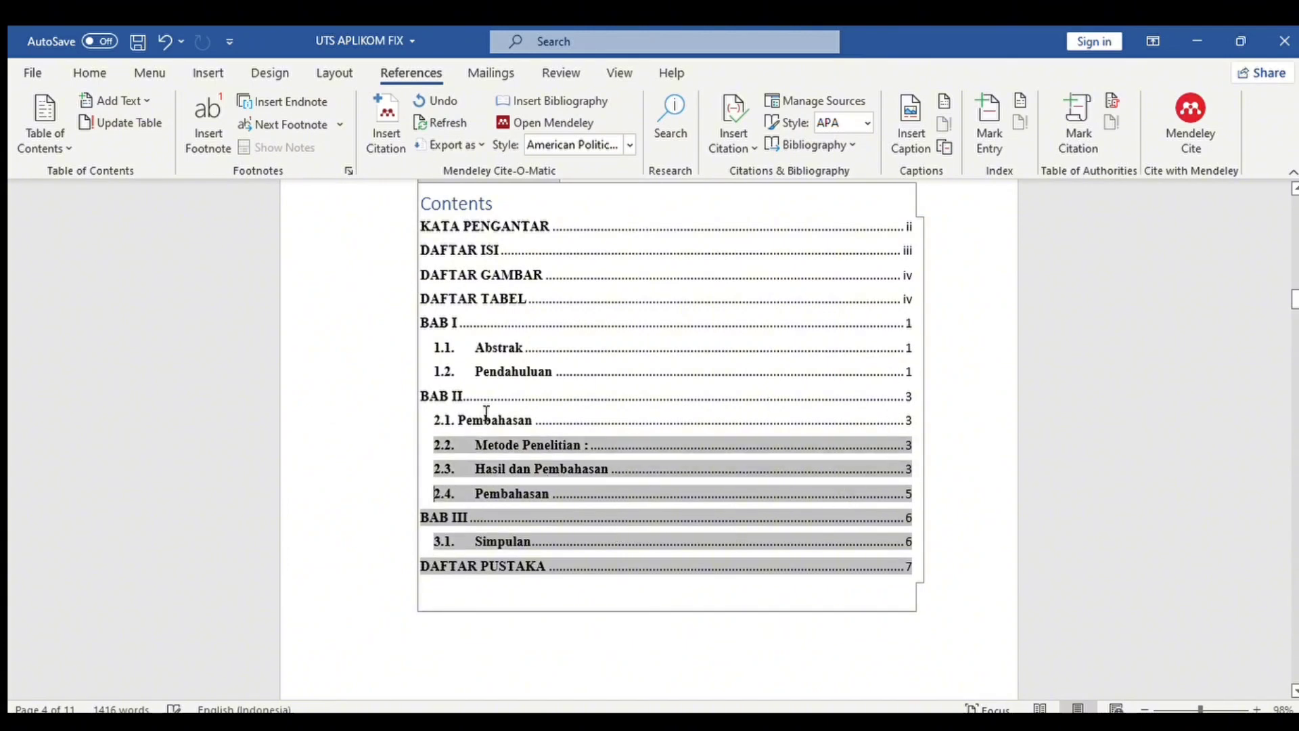
pyautogui.hotkey('ctrl', 'z')
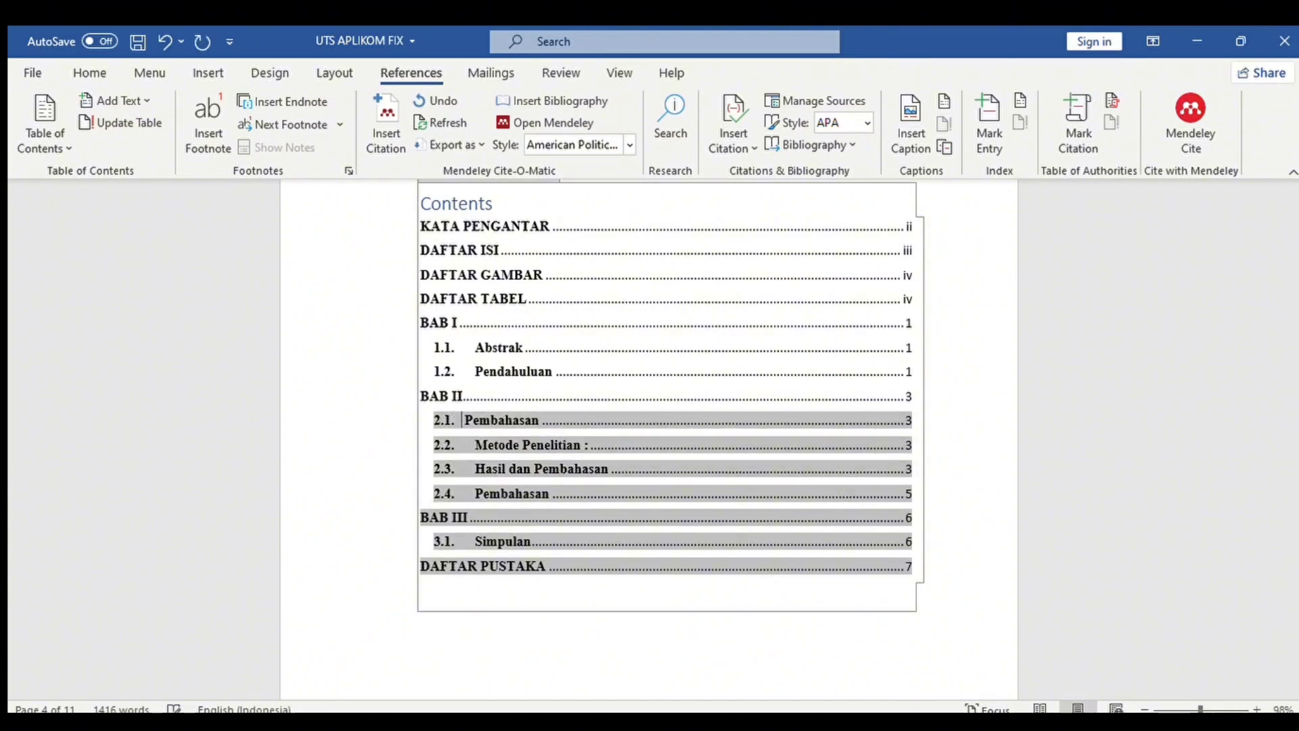
pyautogui.click(562, 643)
pyautogui.doubleClick(492, 211)
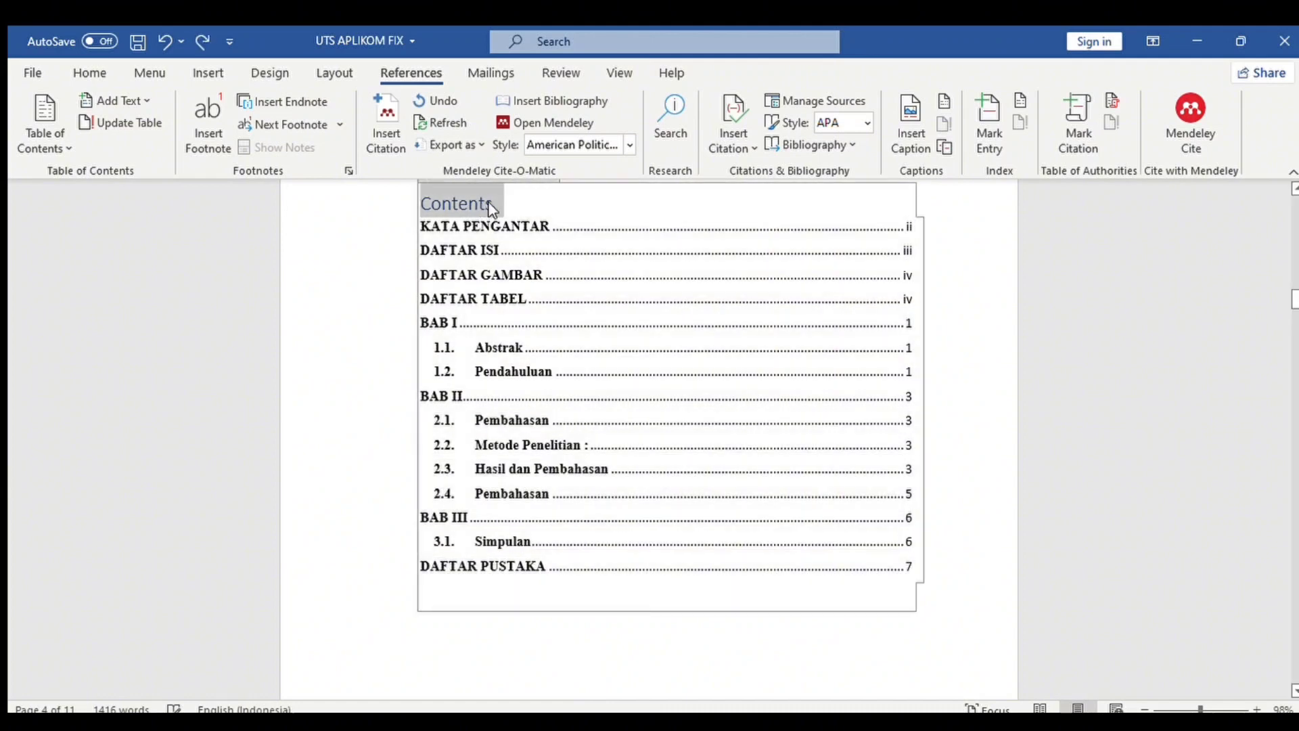
pyautogui.press('Delete')
pyautogui.click(686, 675)
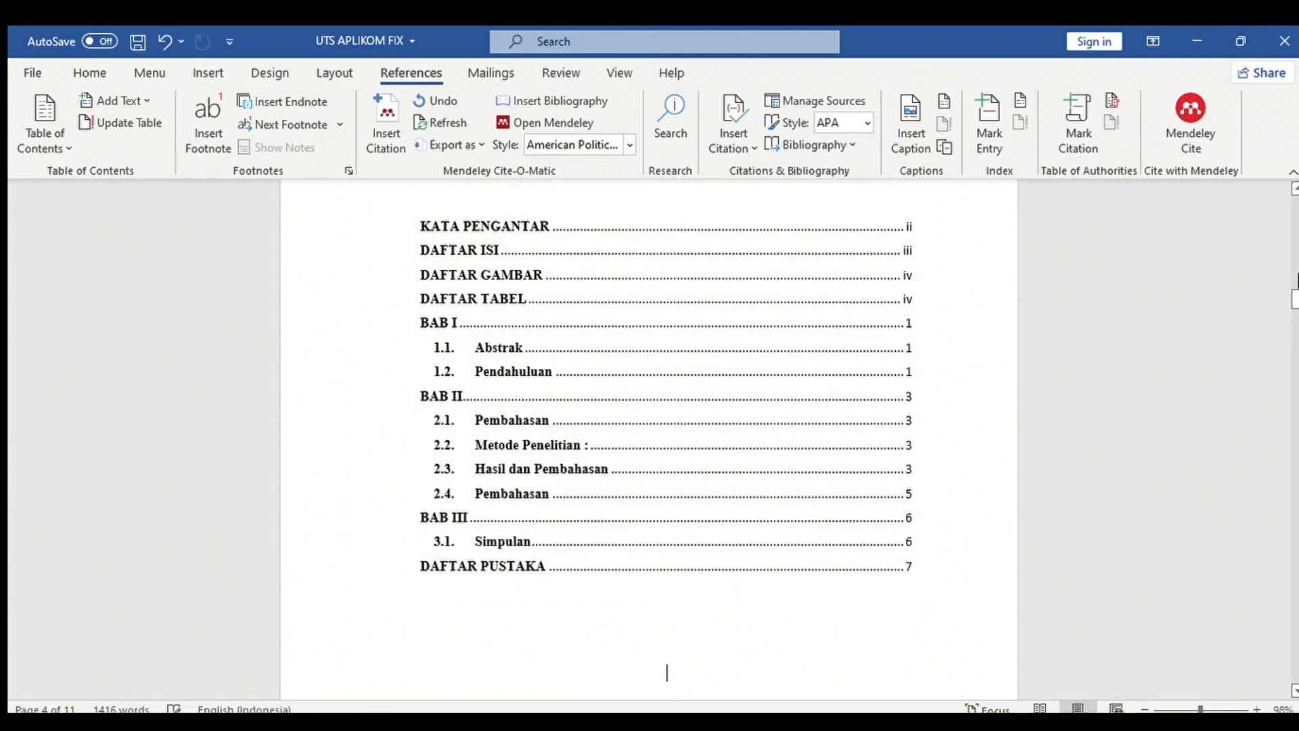
# Apply Times New Roman to the whole table of contents.
pyautogui.moveTo(1296, 297); pyautogui.dragTo(1294, 297)
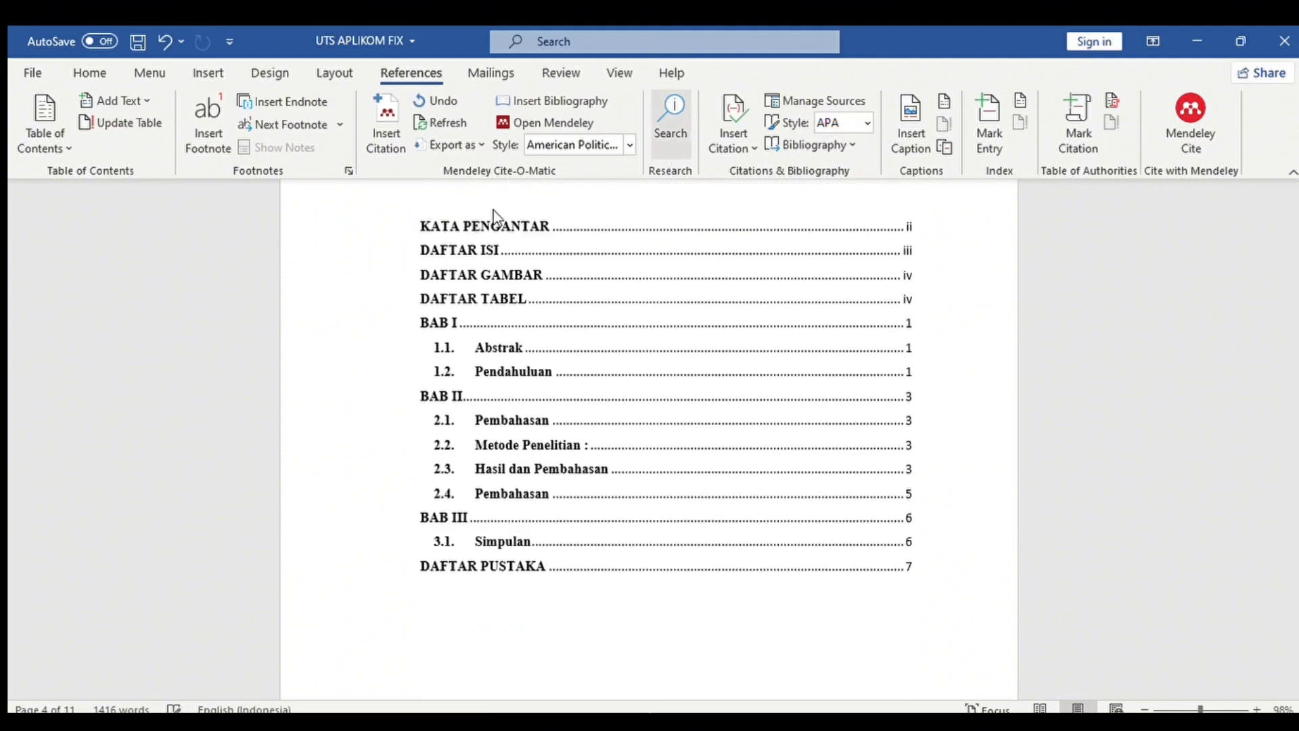
pyautogui.moveTo(422, 226); pyautogui.dragTo(916, 472)
pyautogui.click(917, 486)
pyautogui.click(424, 214)
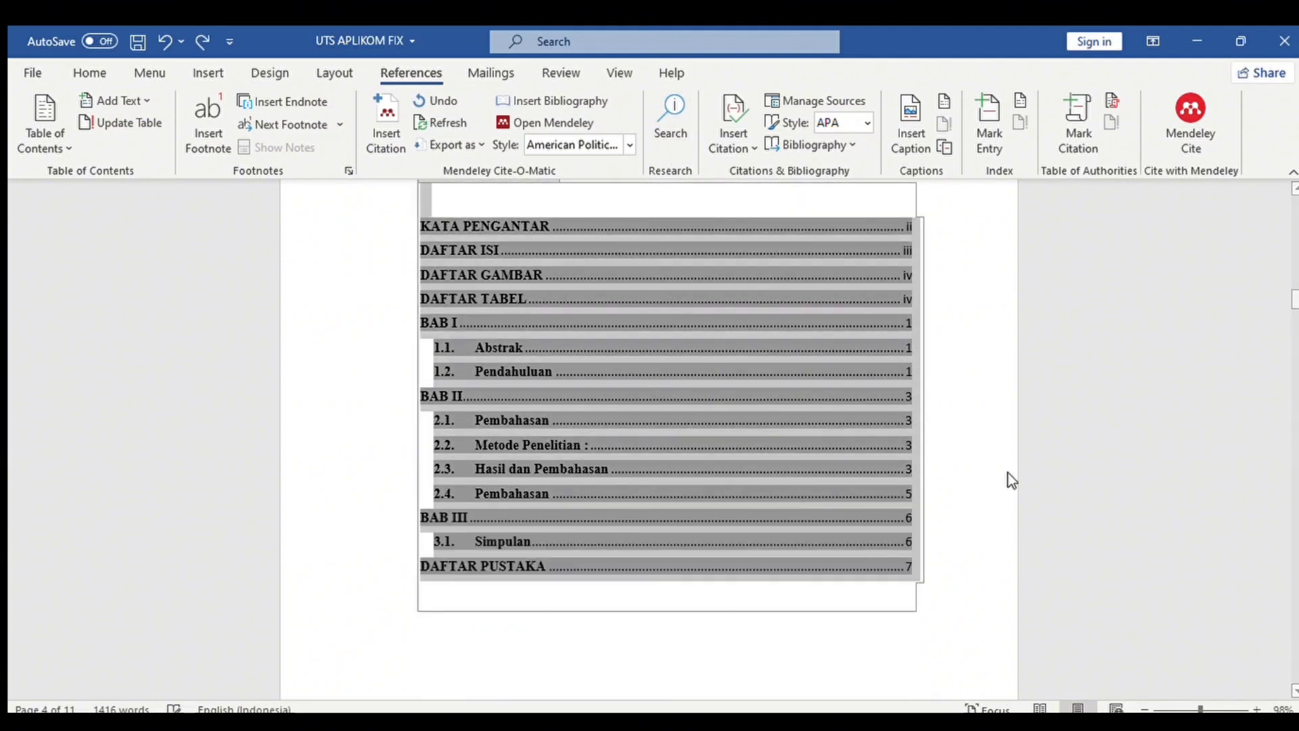
pyautogui.hotkey('ctrl', 'y')
pyautogui.hotkey('ctrl', 'y')
pyautogui.hotkey('ctrl', 'y')
pyautogui.click(724, 667)
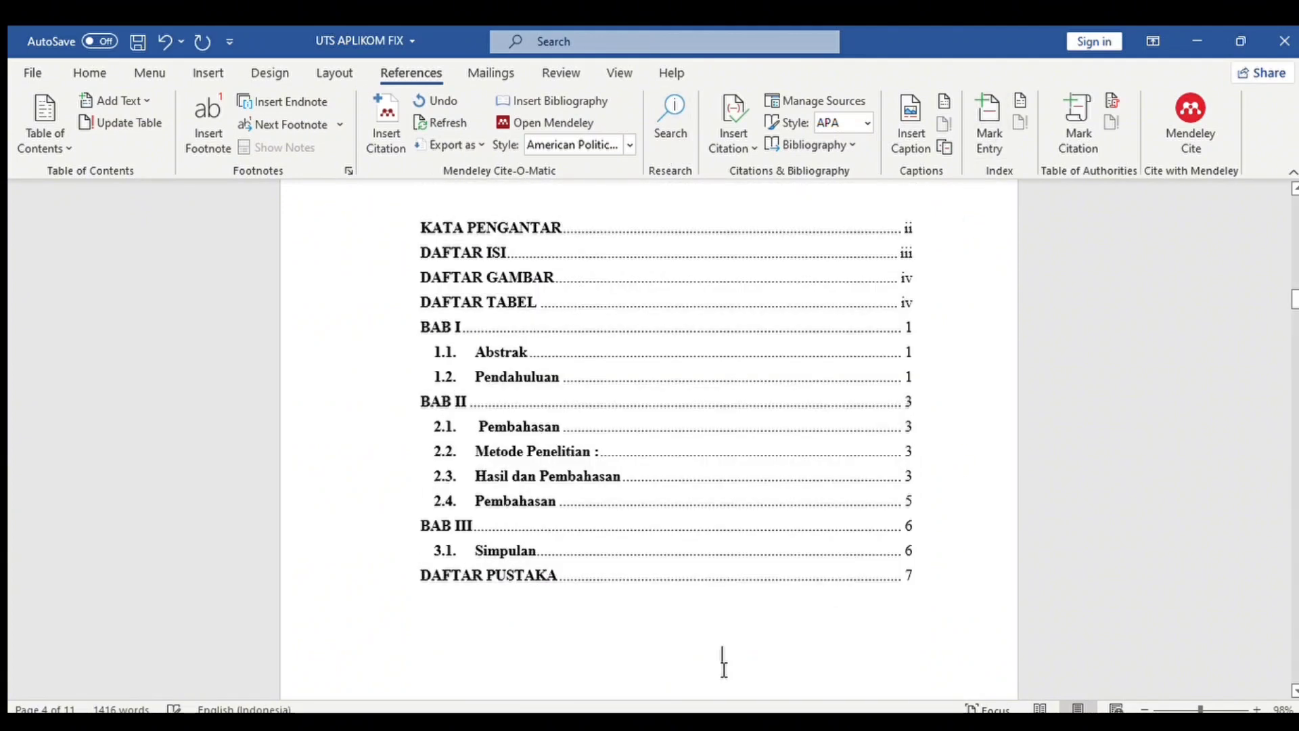
pyautogui.moveTo(1294, 303); pyautogui.dragTo(1291, 222)
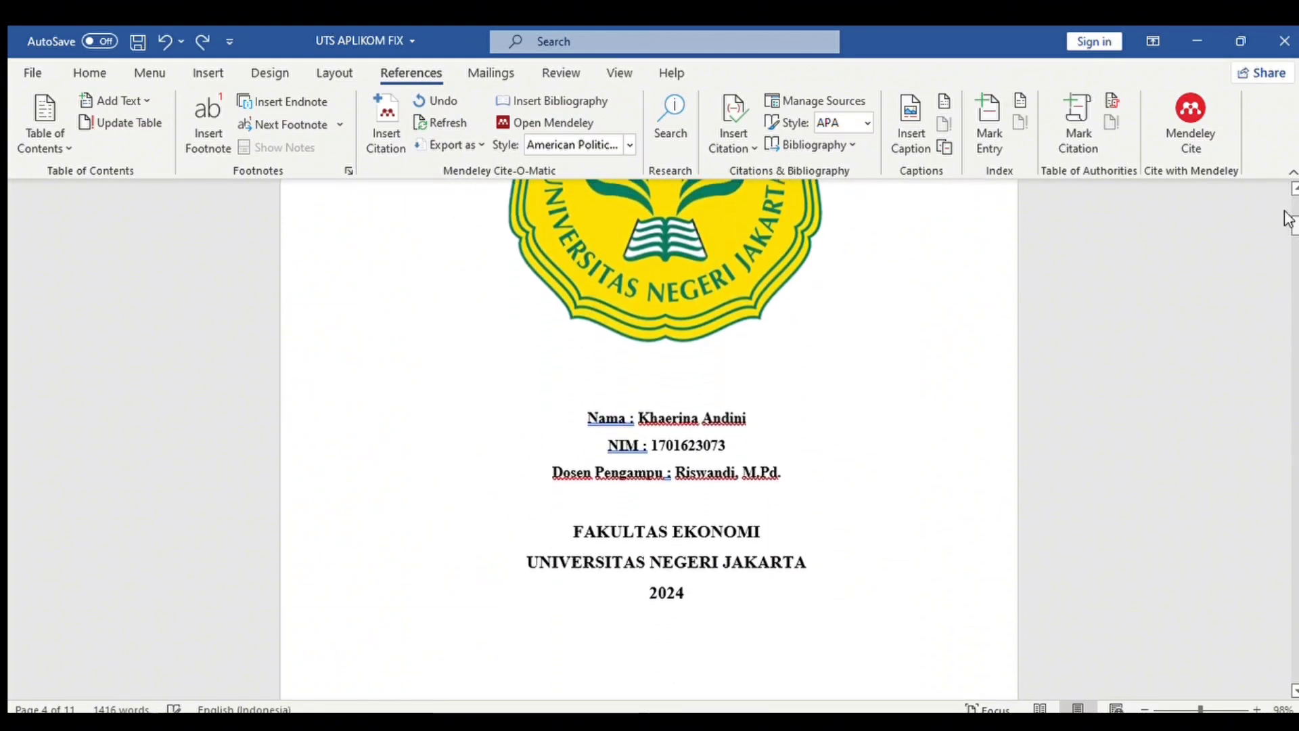
# Bold the DAFTAR GAMBAR figure entries through the DAFTAR TABEL table entry.
pyautogui.keyDown('ctrl'); pyautogui.scroll(-4, 1287, 219); pyautogui.keyUp('ctrl')
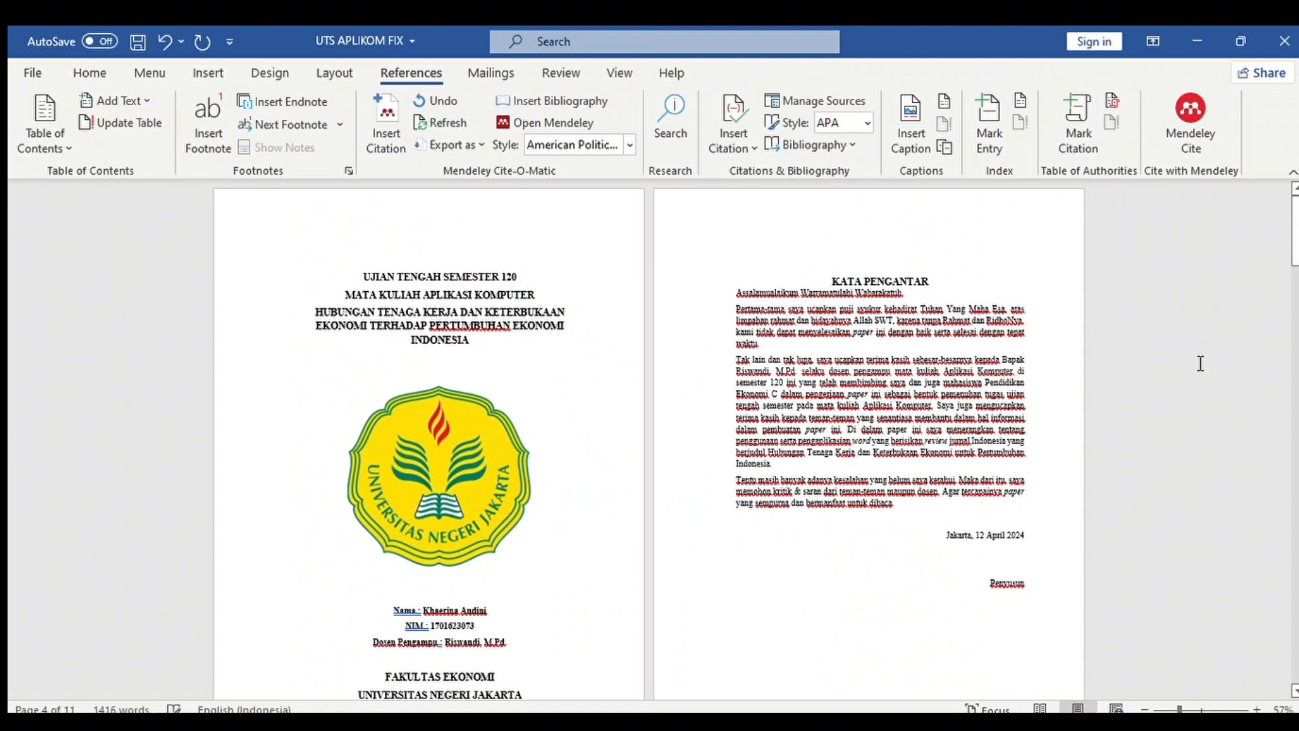
pyautogui.moveTo(1293, 234); pyautogui.dragTo(1291, 318)
pyautogui.moveTo(732, 305); pyautogui.dragTo(1030, 427)
pyautogui.hotkey('ctrl', 'b')
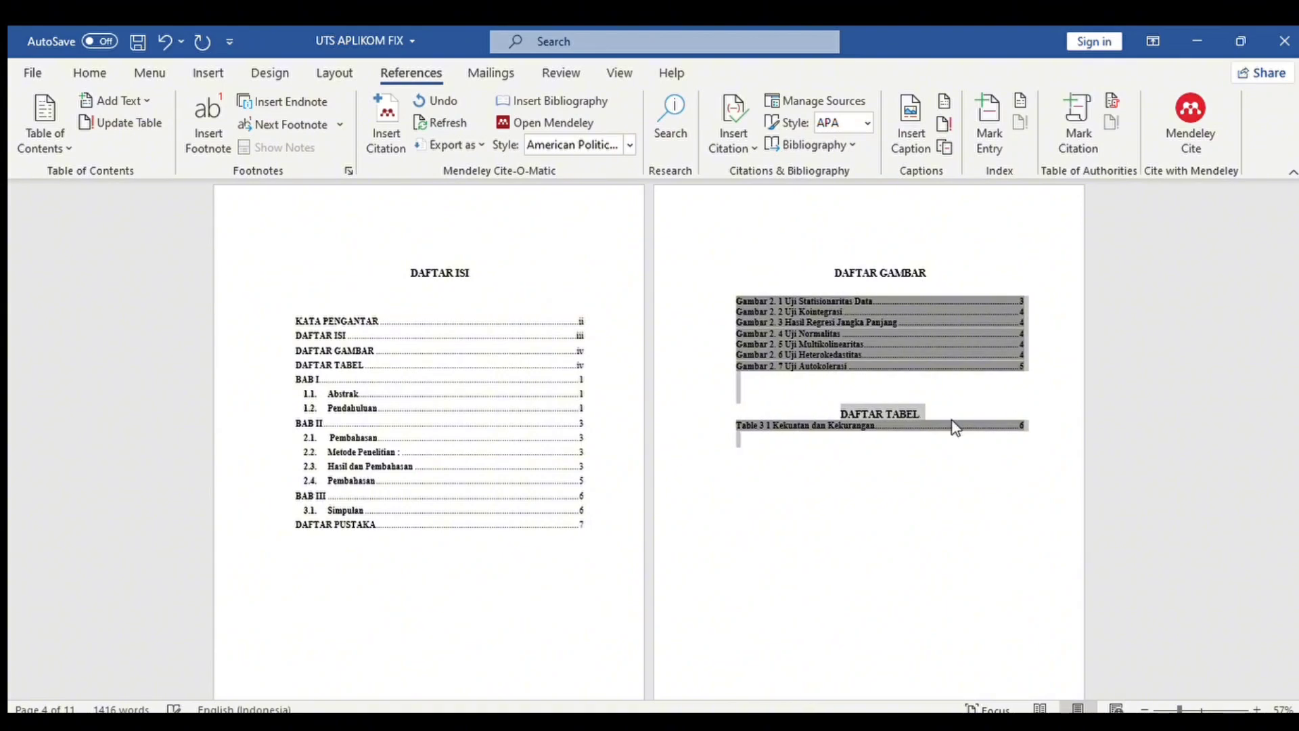
pyautogui.click(952, 425)
pyautogui.moveTo(1294, 338); pyautogui.dragTo(1290, 417)
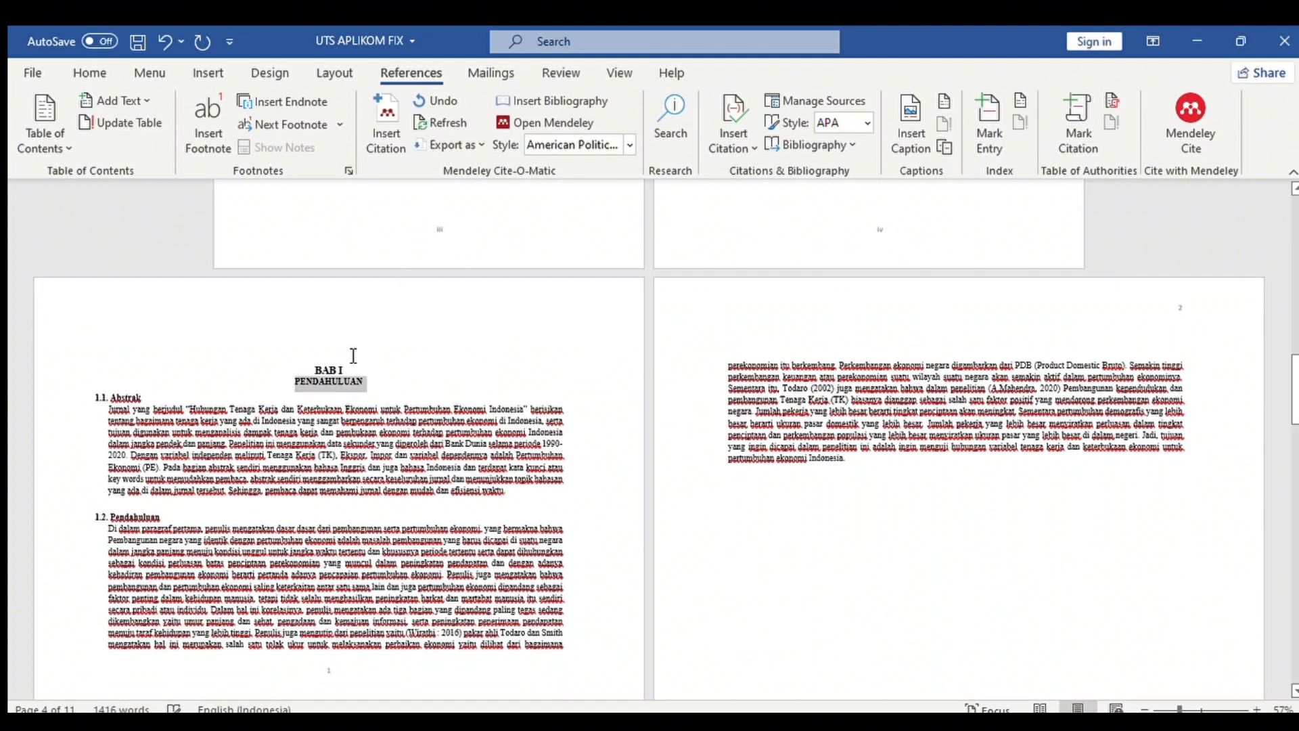
# Grow the PENDAHULUAN and PEMBAHASAN headings from 12 to 14 pt.
pyautogui.click(150, 73)
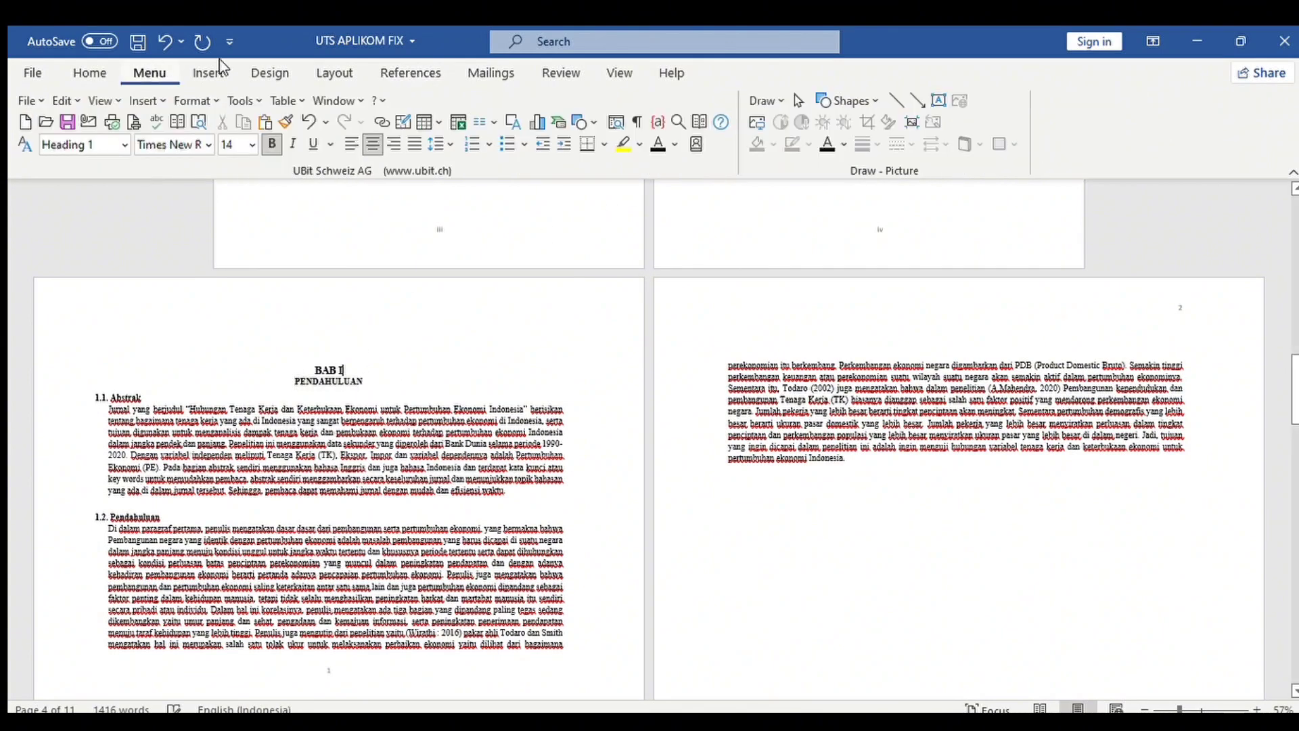
pyautogui.click(90, 73)
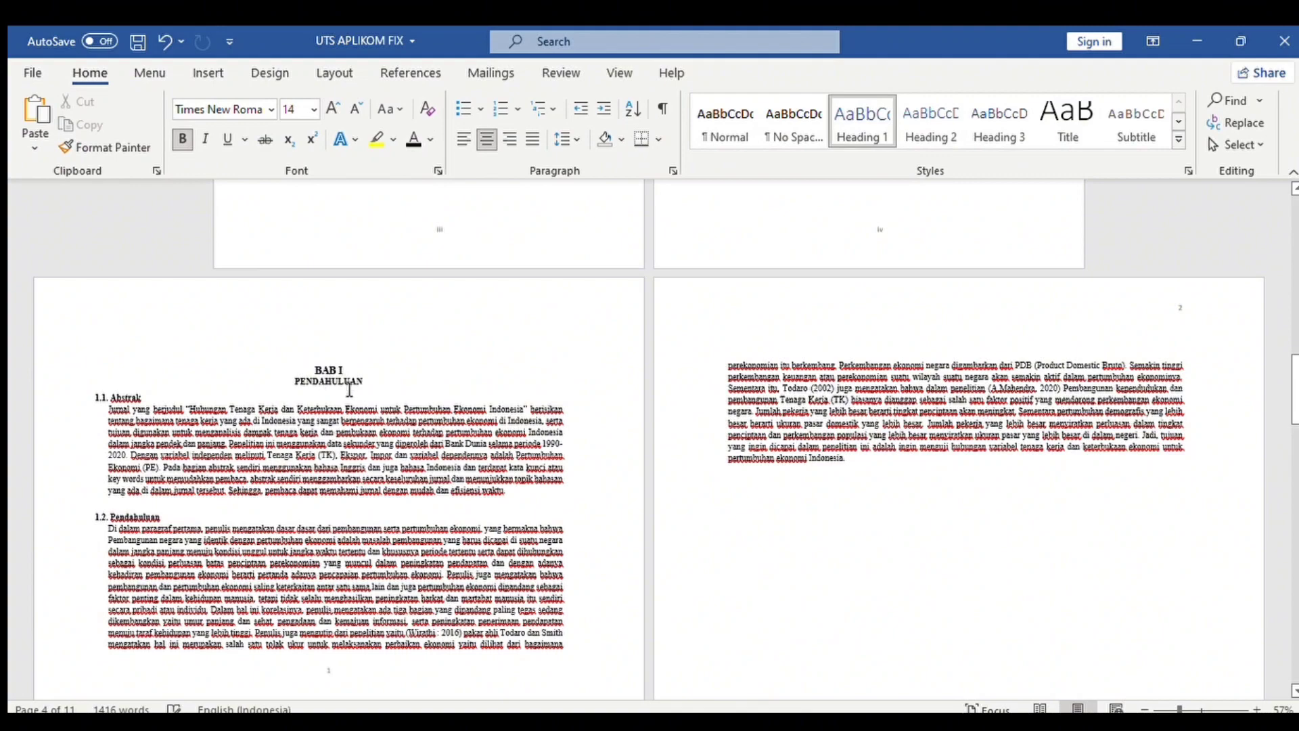
pyautogui.moveTo(364, 385); pyautogui.dragTo(295, 383)
pyautogui.click(332, 109)
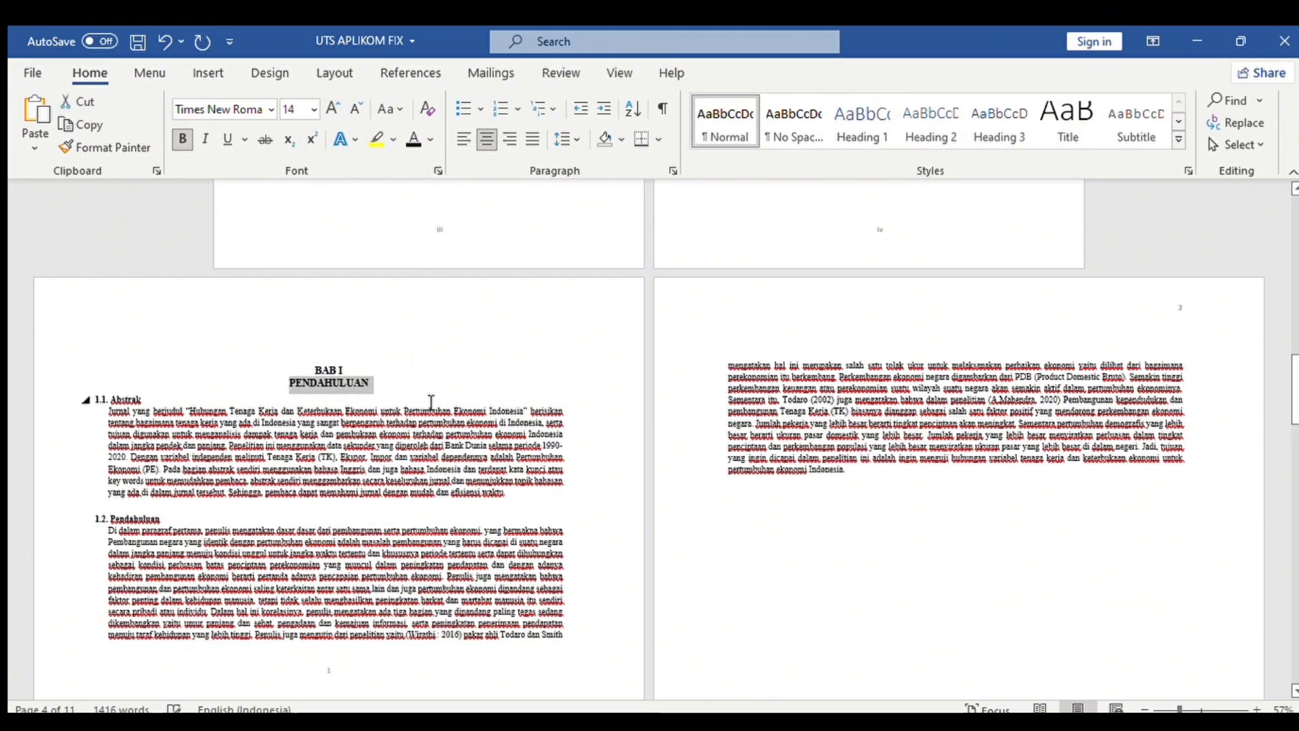
pyautogui.click(430, 401)
pyautogui.scroll(-6, 928, 436)
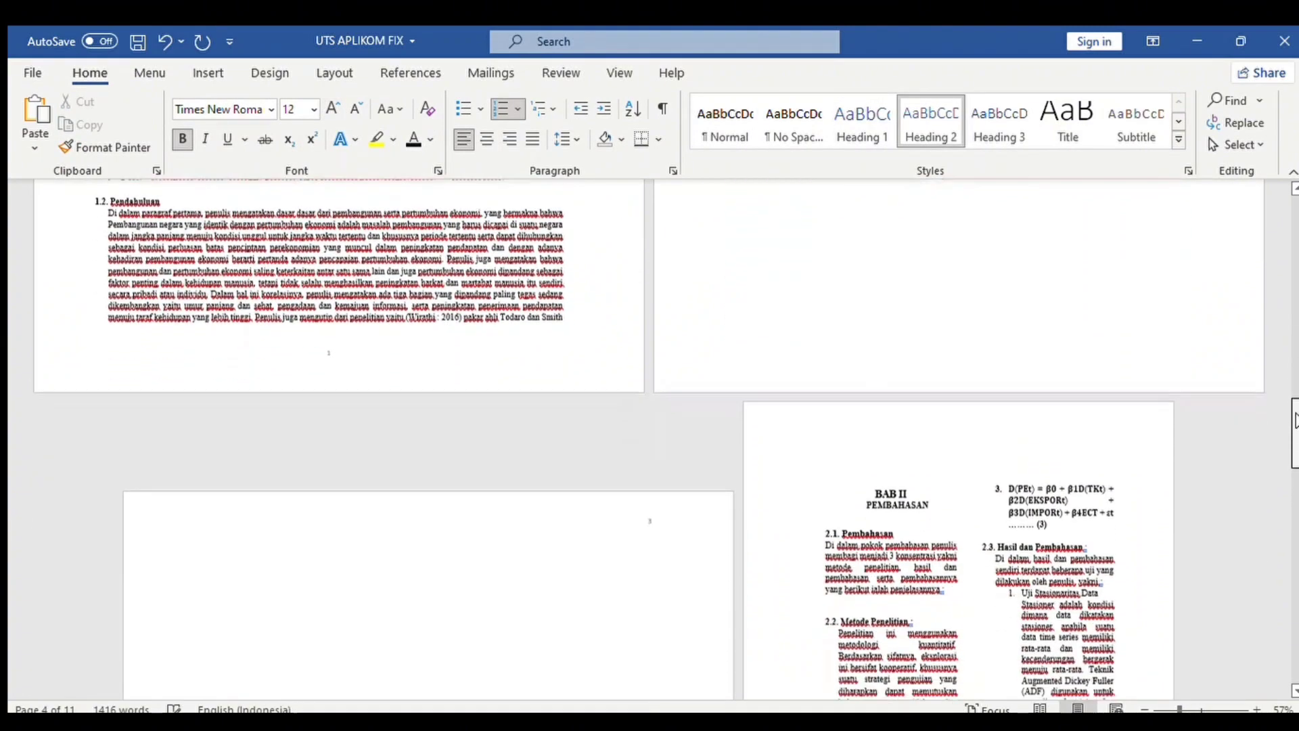
pyautogui.doubleClick(906, 399)
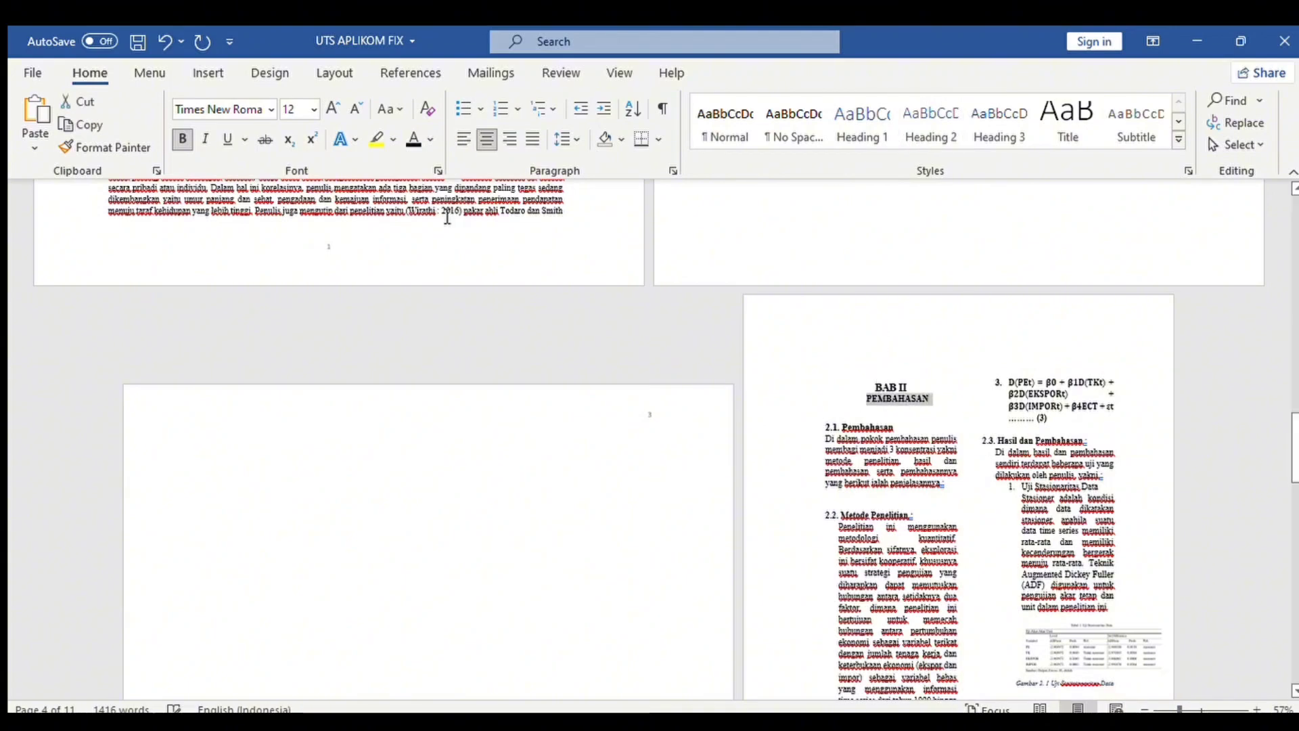
pyautogui.click(331, 106)
# Delete the empty page between BAB I and BAB II.
pyautogui.click(864, 387)
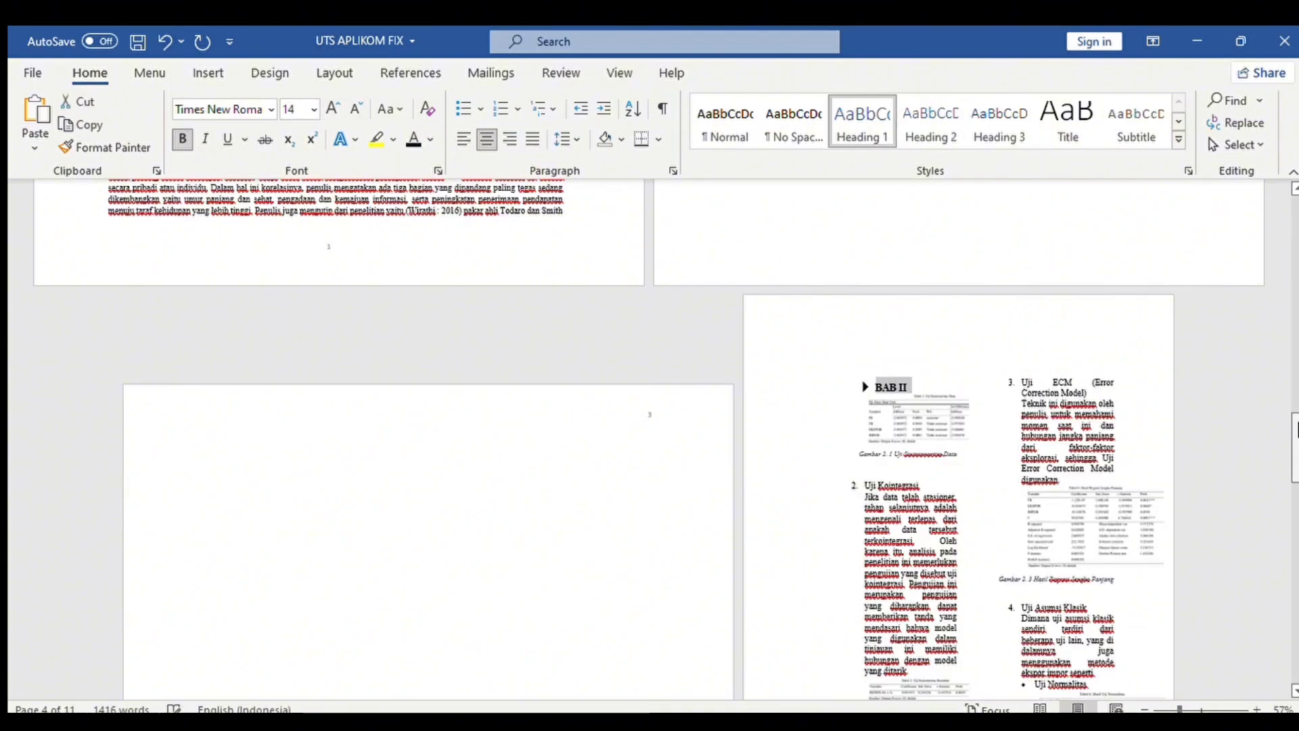
pyautogui.moveTo(1296, 421); pyautogui.dragTo(1297, 384)
pyautogui.scroll(-3, 701, 438)
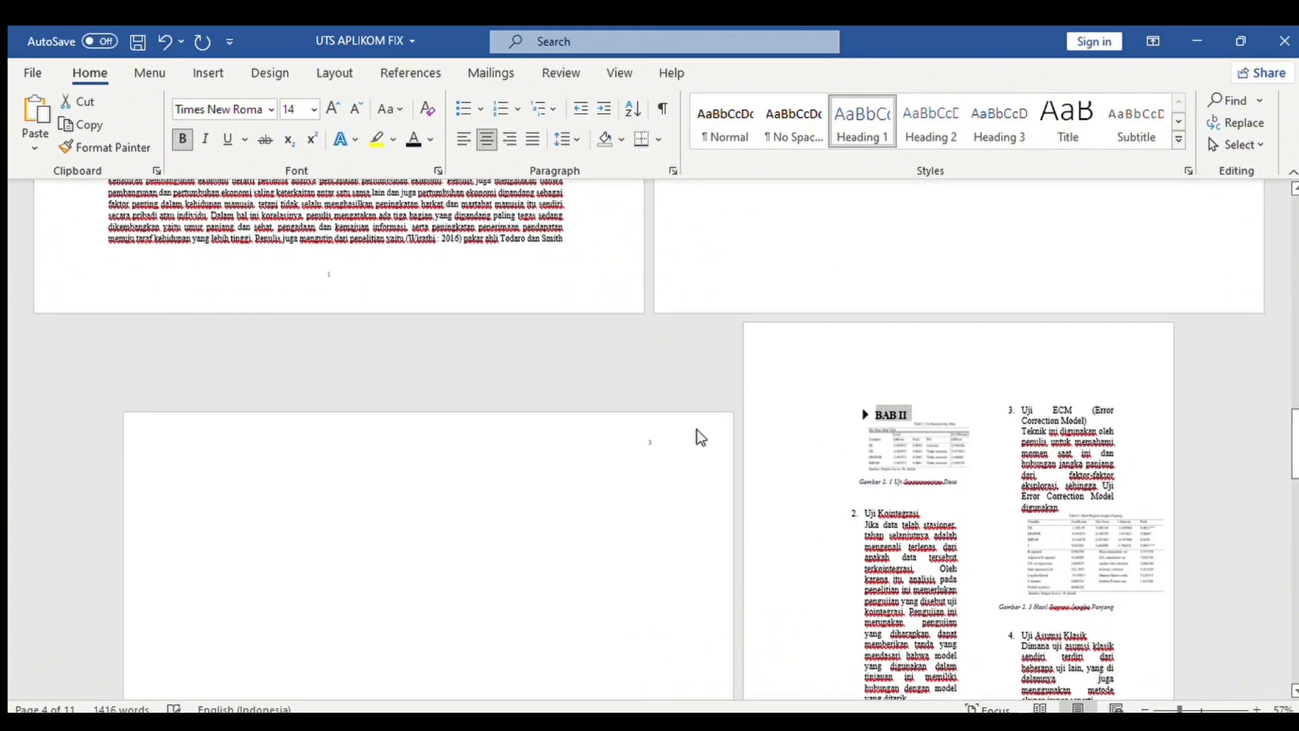
pyautogui.click(208, 503)
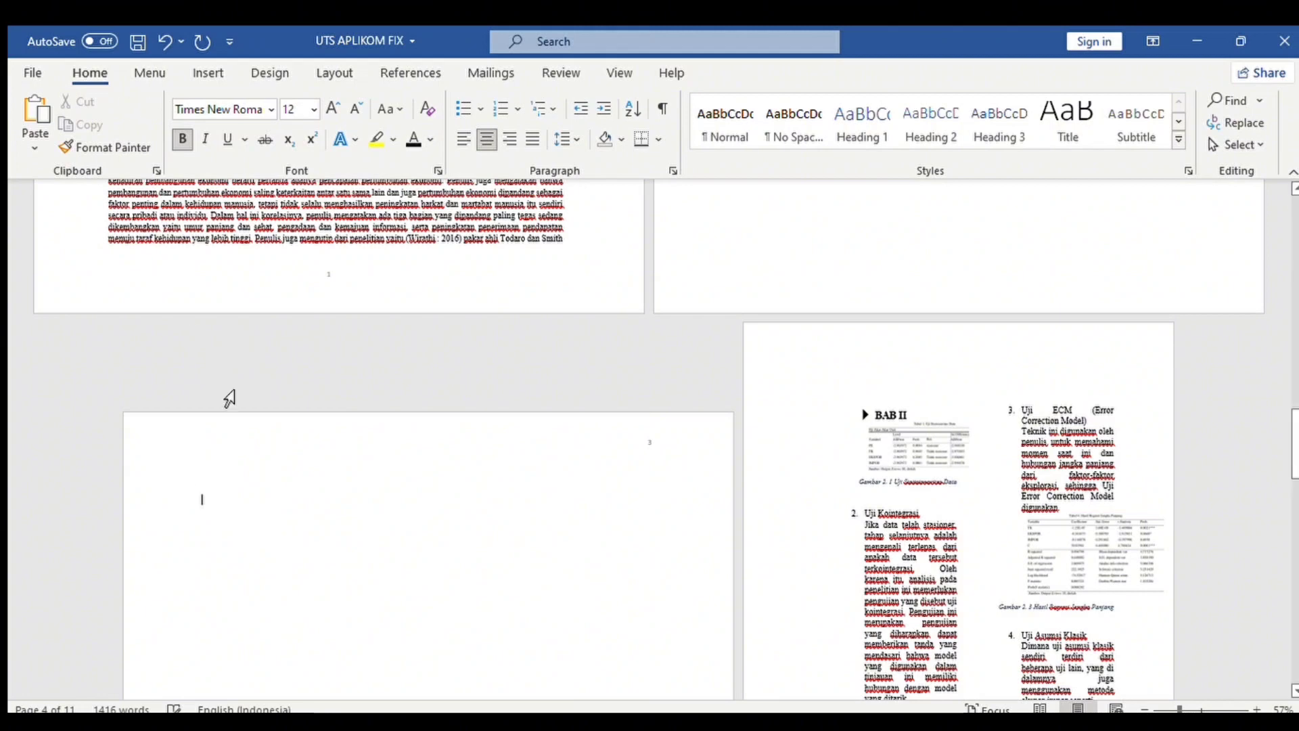
pyautogui.doubleClick(211, 510)
pyautogui.hotkey('ctrl', 'z')
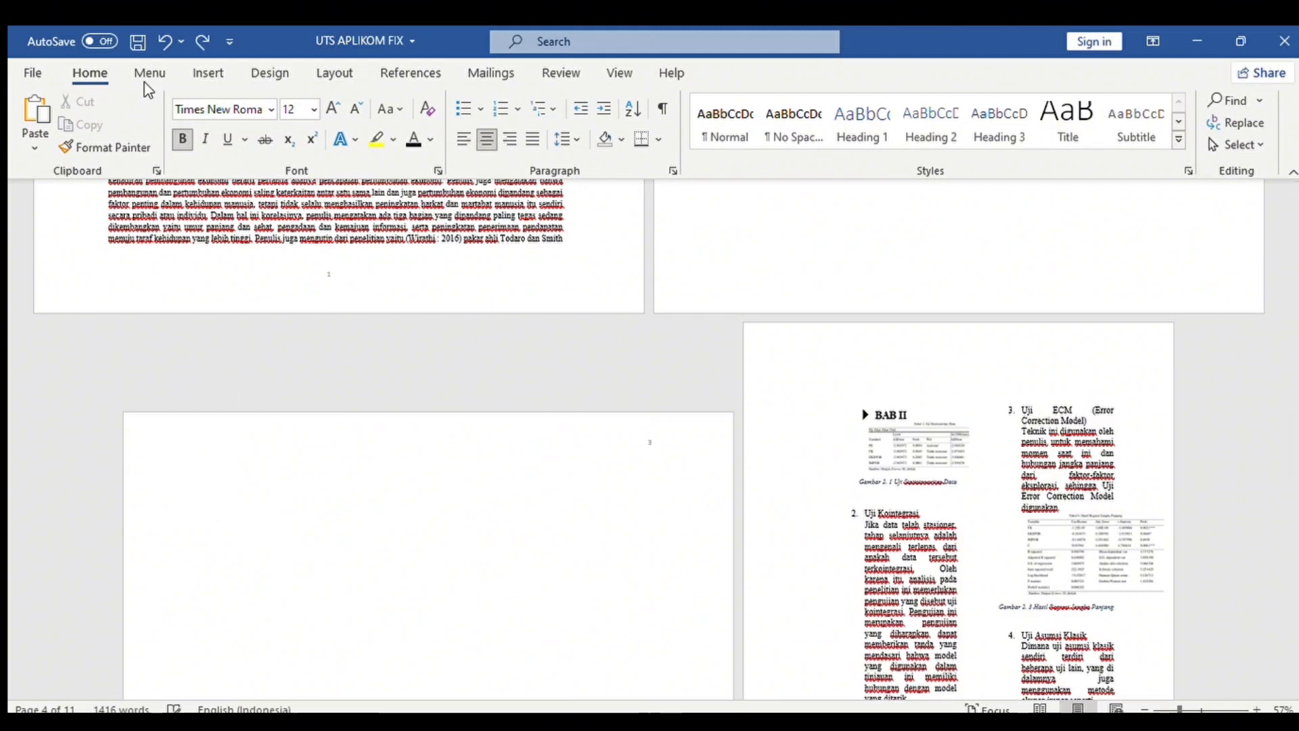
pyautogui.click(164, 41)
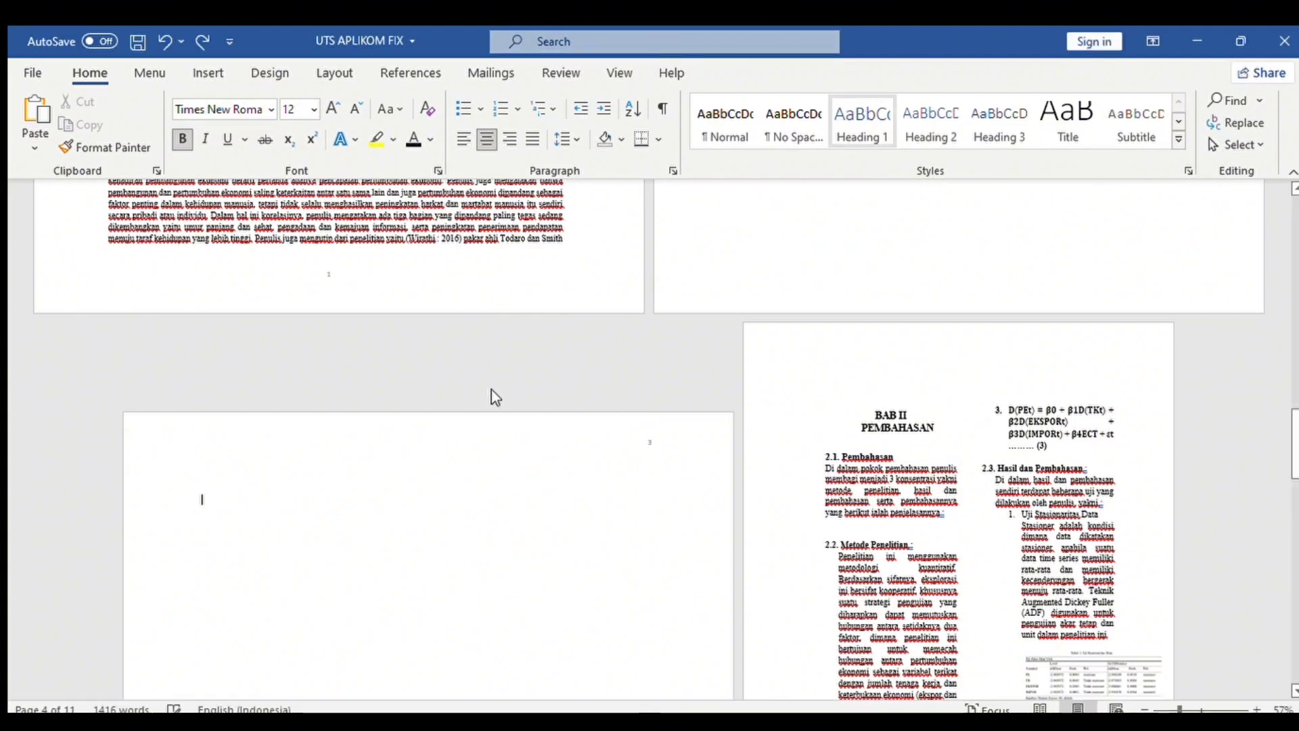
pyautogui.press('Delete')
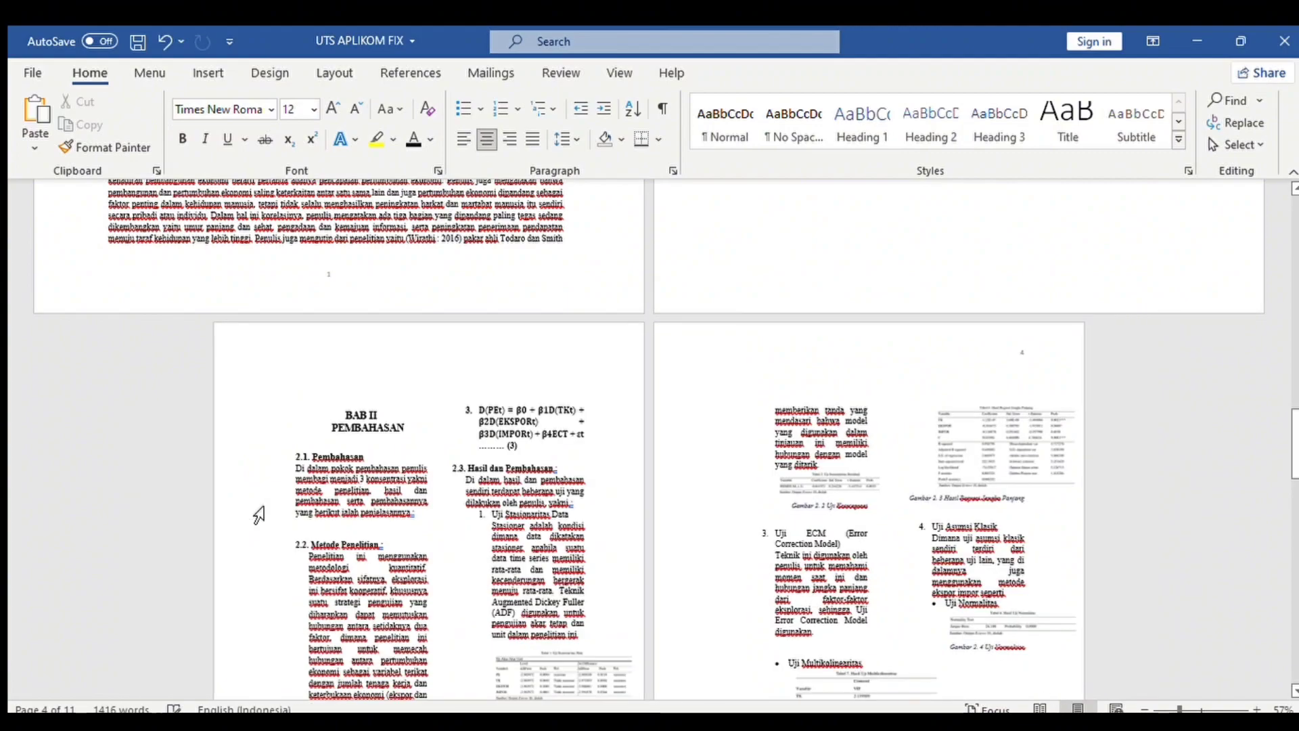
pyautogui.scroll(5, 1286, 329)
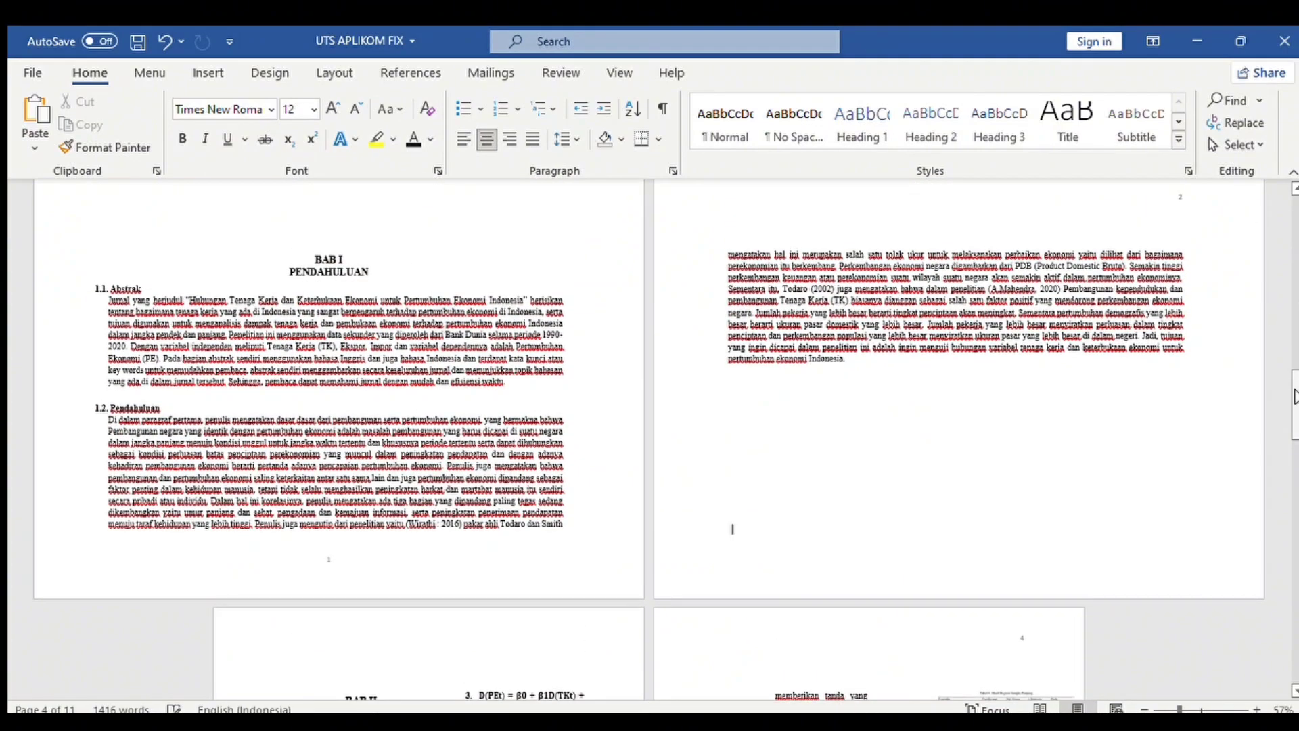
pyautogui.scroll(5, 1293, 440)
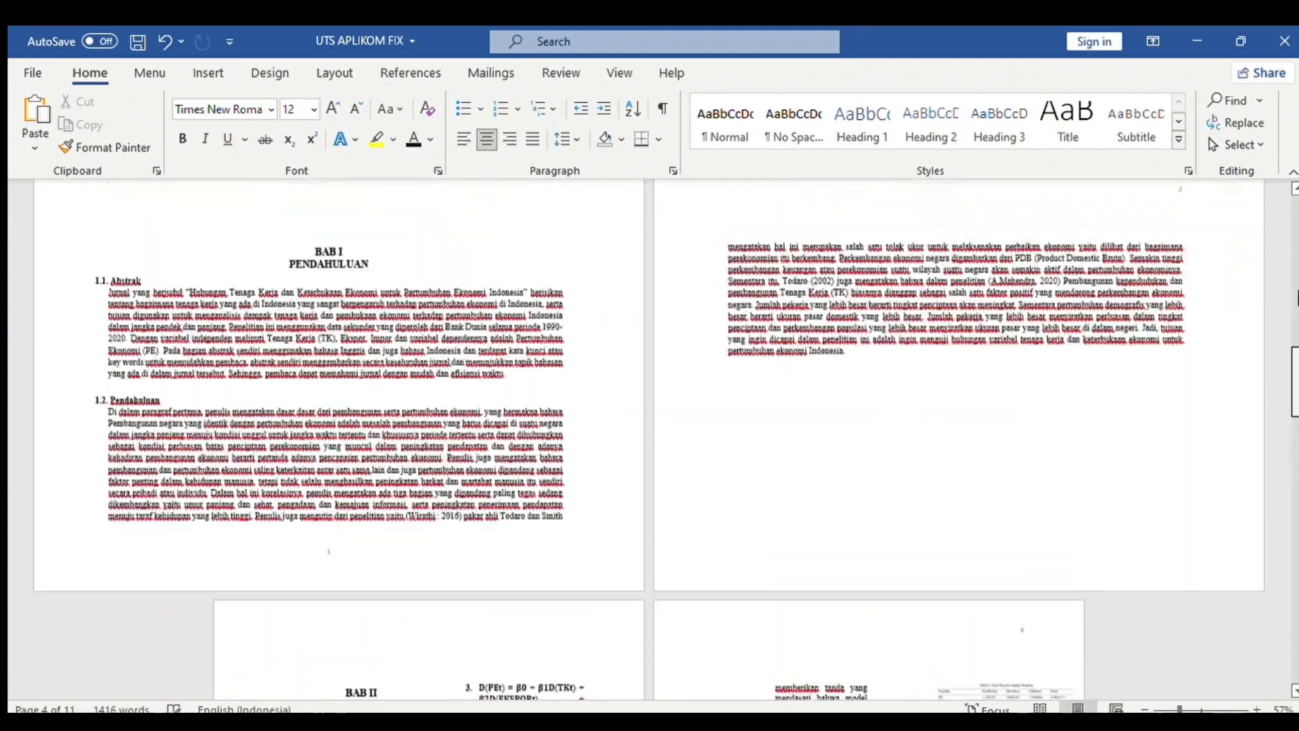
pyautogui.moveTo(1295, 338); pyautogui.dragTo(1294, 168)
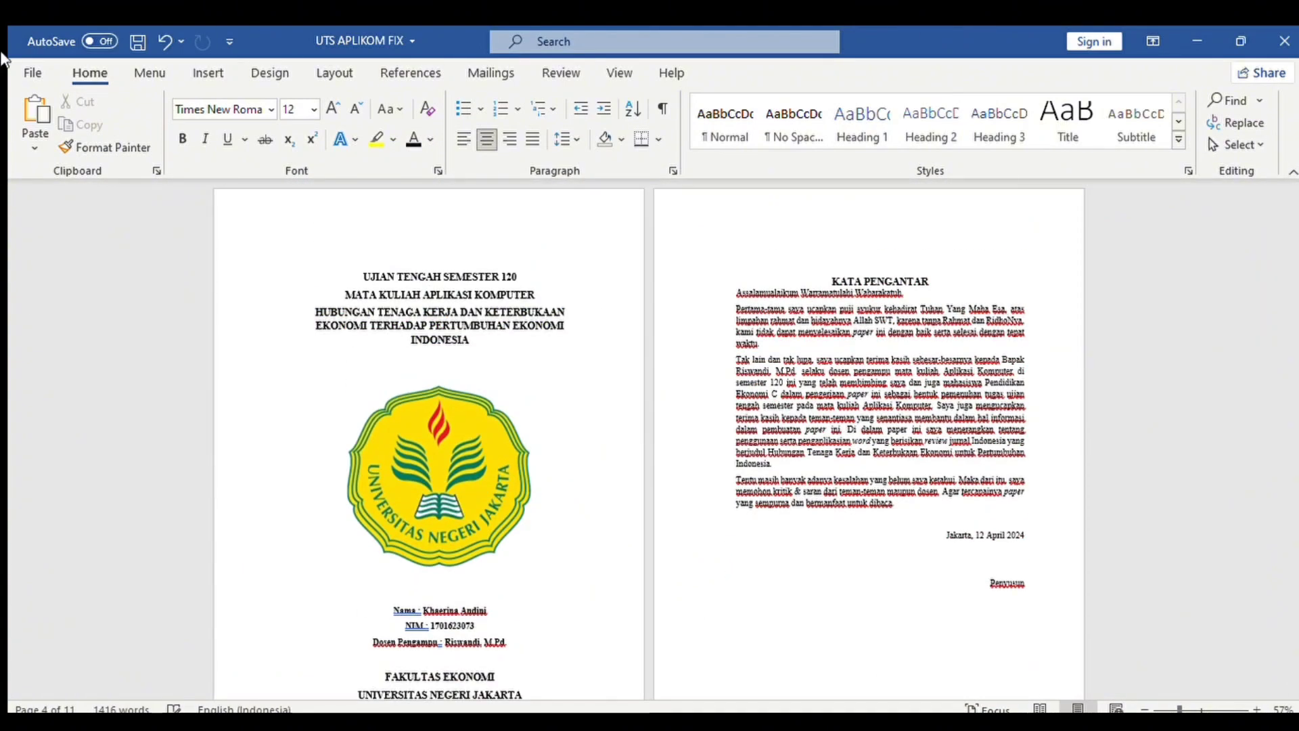
# Go to Save As and choose the D: drive under This PC as the location.
pyautogui.doubleClick(36, 68)
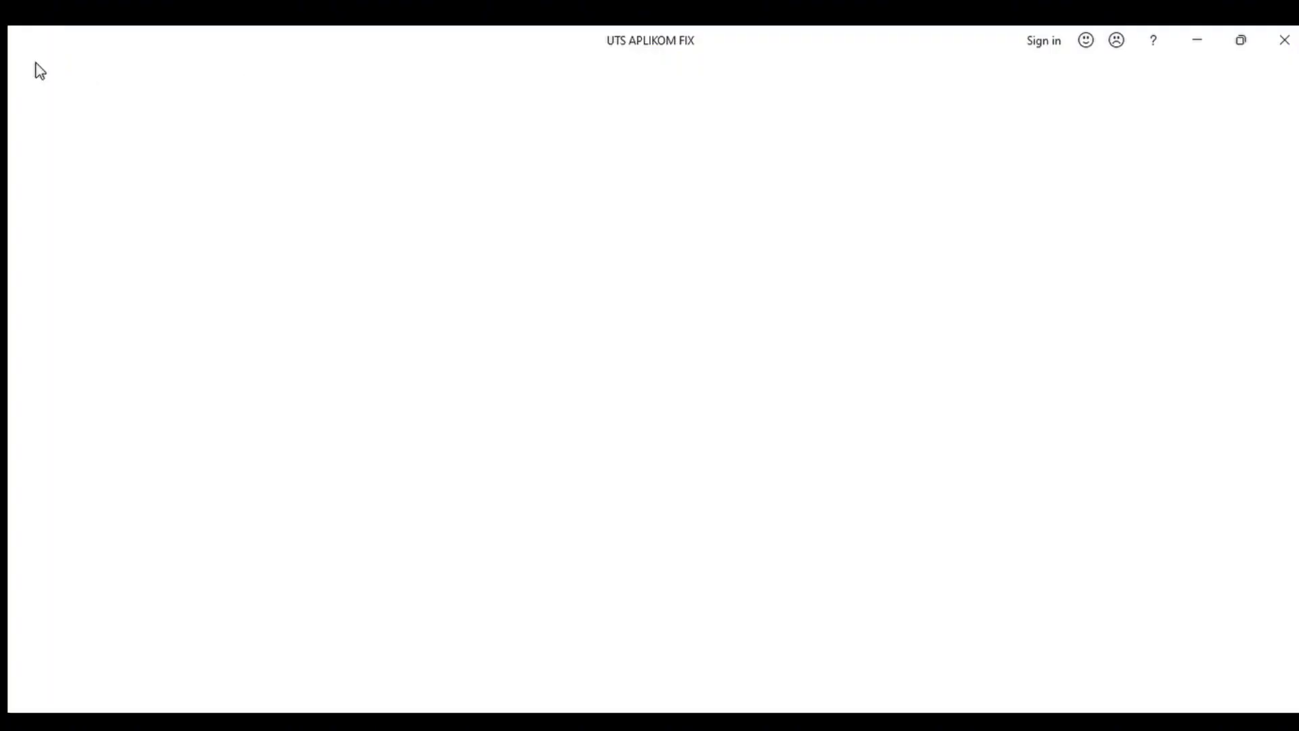
pyautogui.click(23, 72)
pyautogui.click(65, 330)
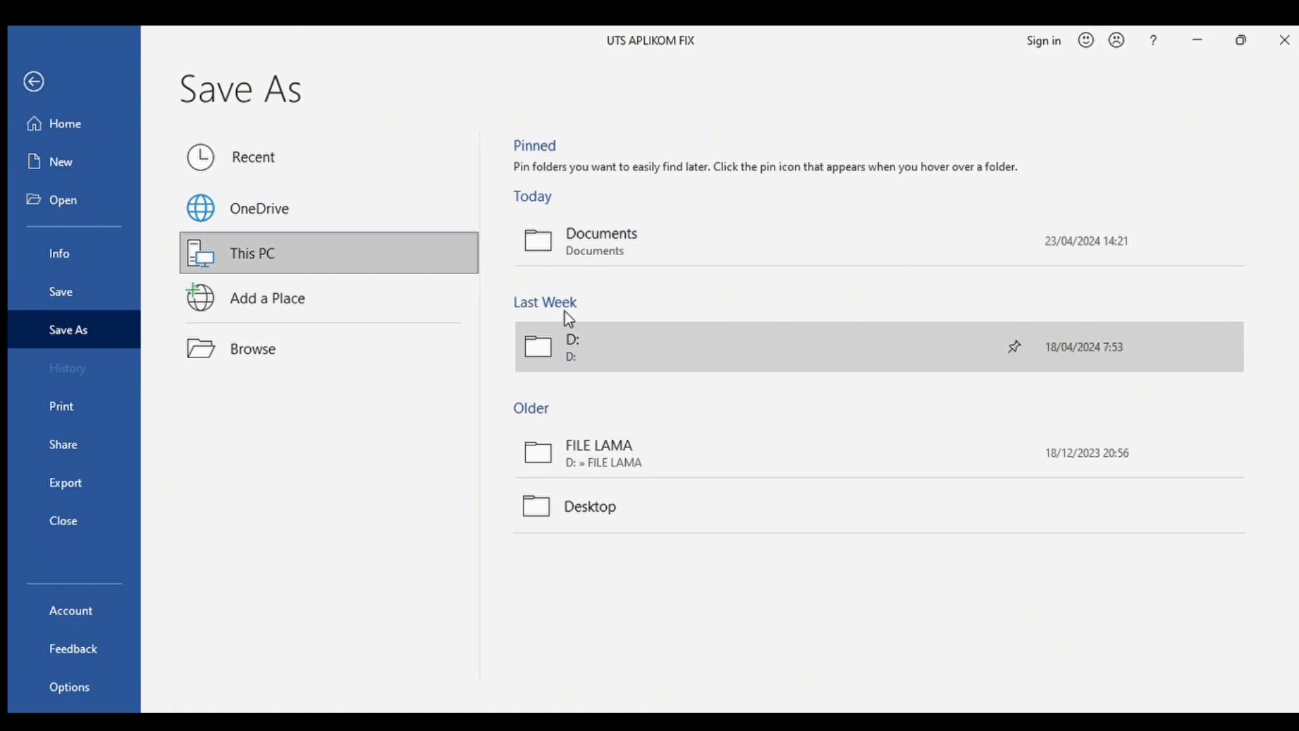
pyautogui.click(567, 317)
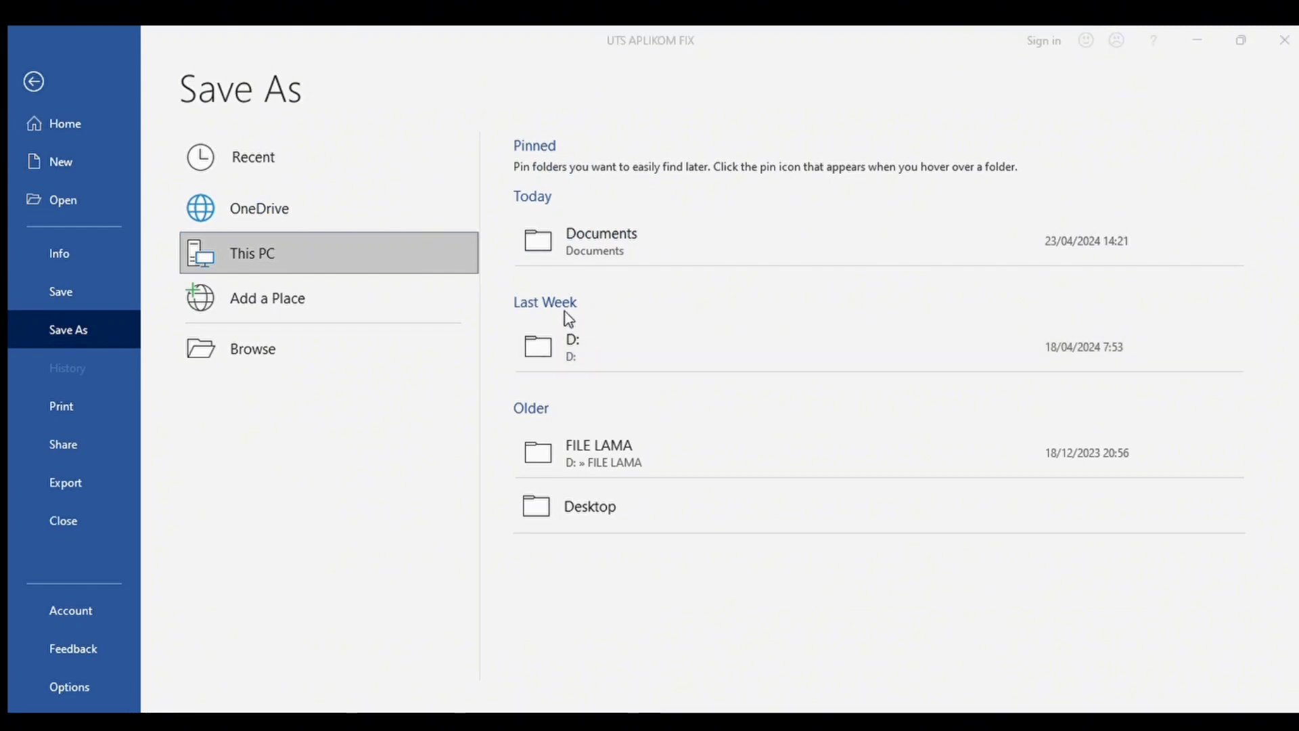